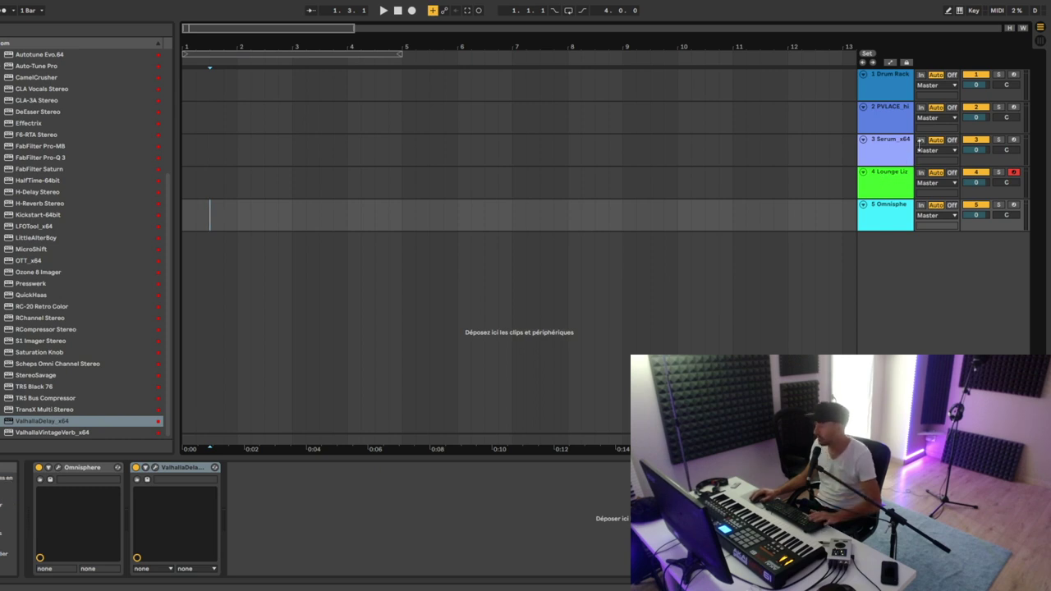
- Arm the Drum Rack, PVLACE hi-hat, Serum, Lounge Lizard and Omnisphere tracks one after another to audition each sound
click(897, 85)
click(1014, 76)
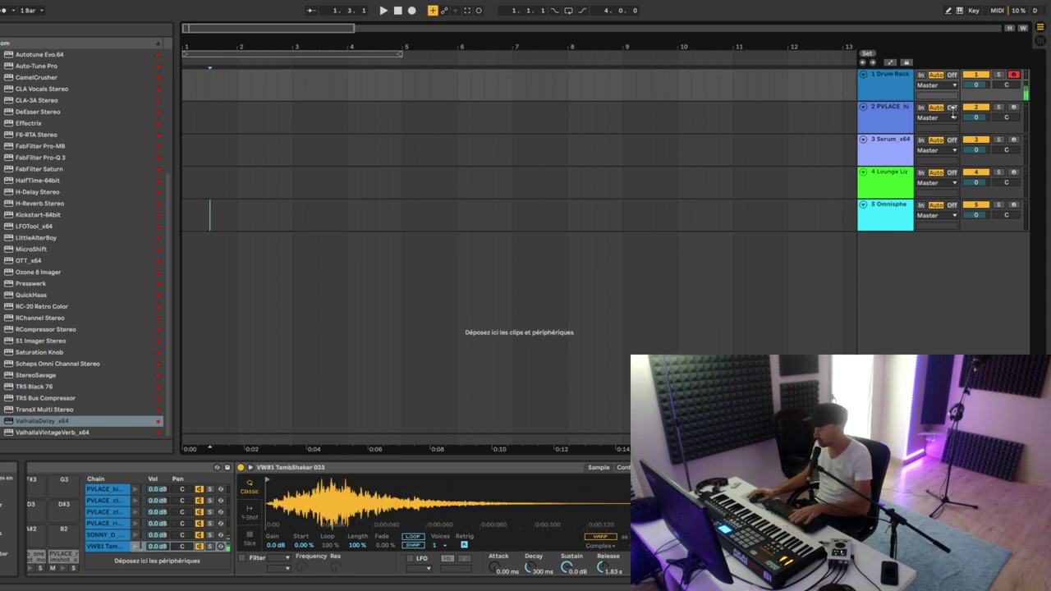
click(1008, 107)
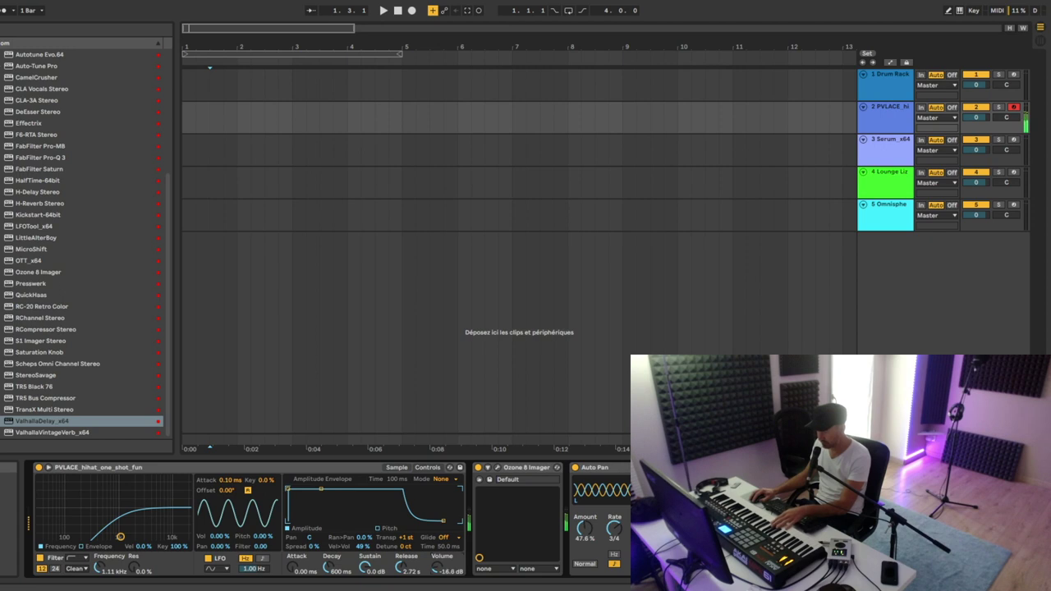
click(884, 145)
click(1015, 140)
click(204, 155)
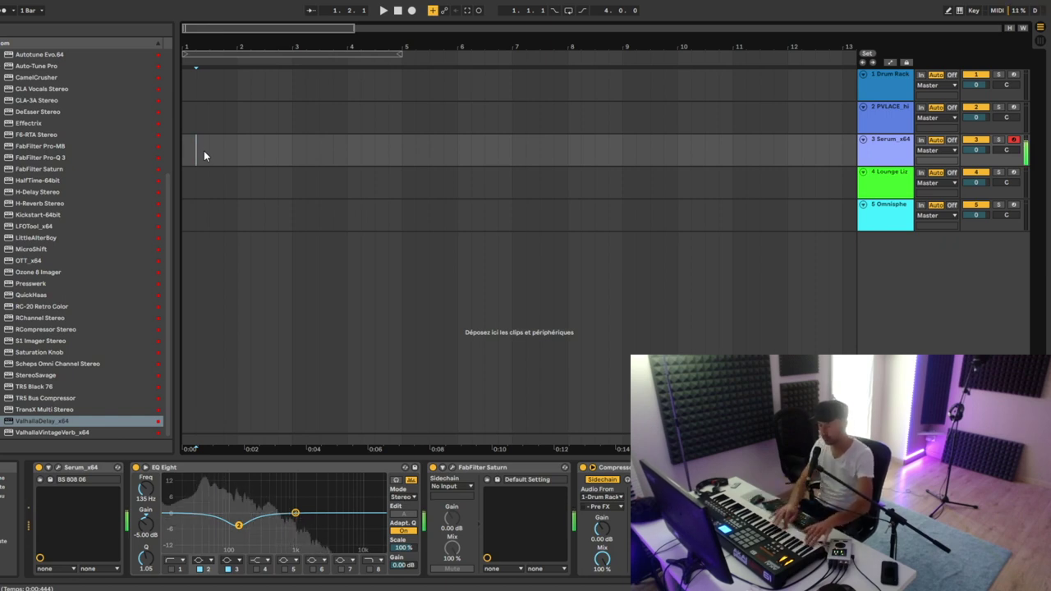
click(901, 174)
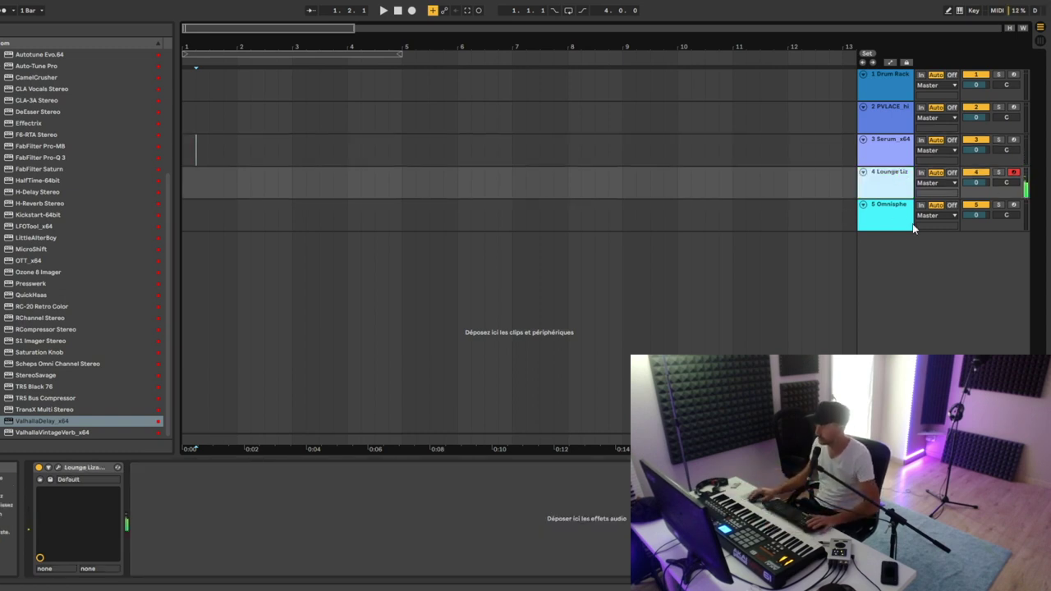
click(903, 227)
click(1014, 205)
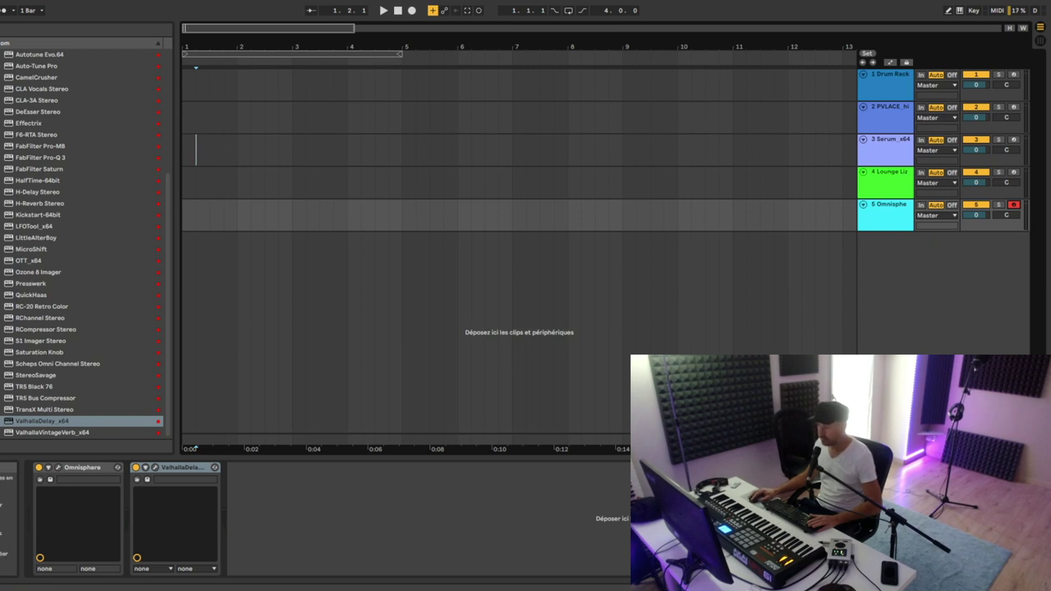
- Enable the metronome and record a four-bar MIDI chord progression on the Lounge Lizard track starting at bar 1
key(space)
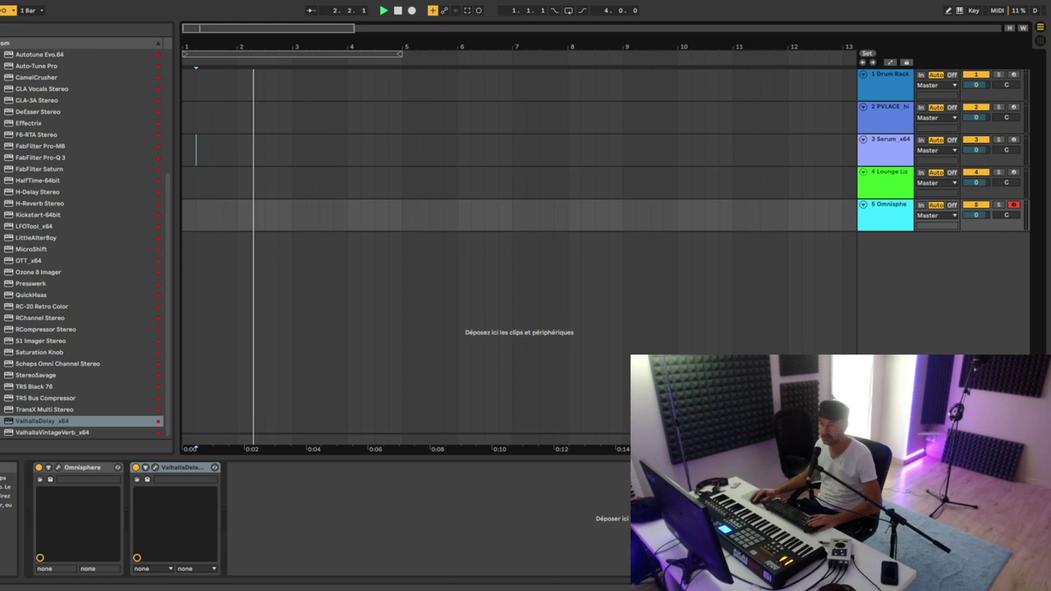
key(space)
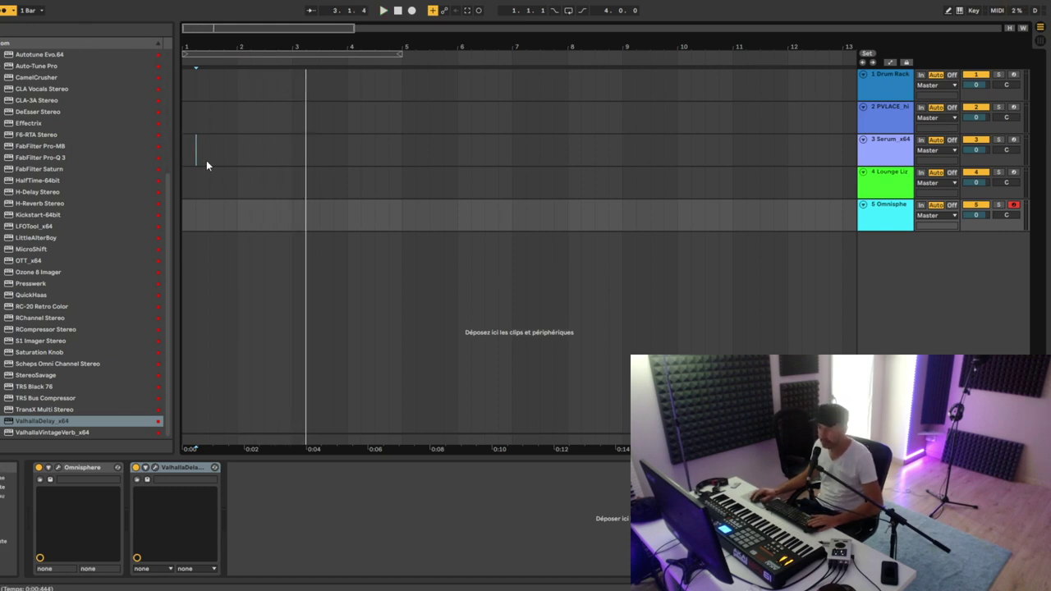
click(185, 154)
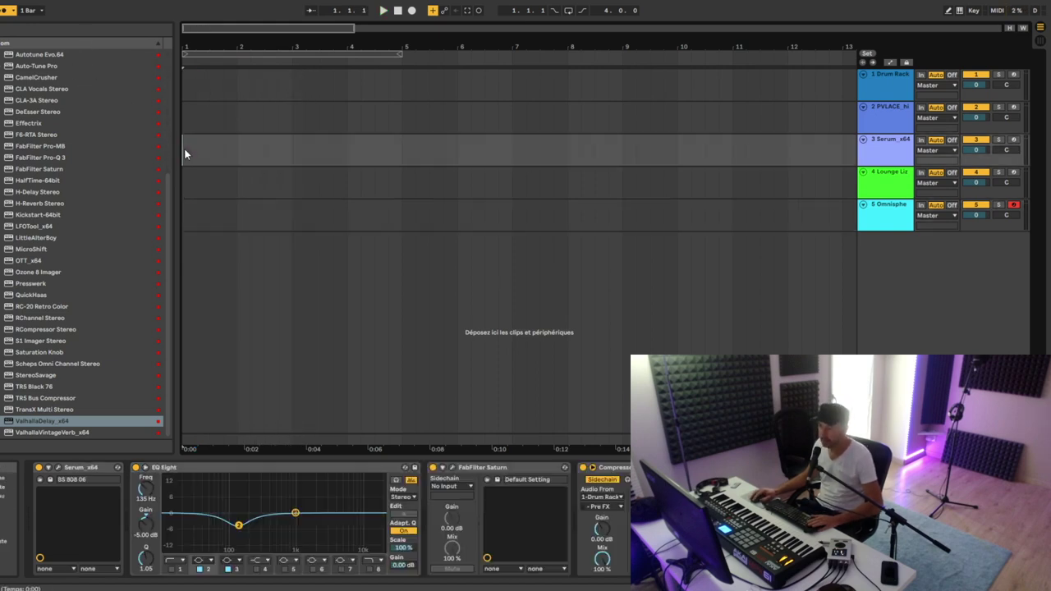
click(877, 194)
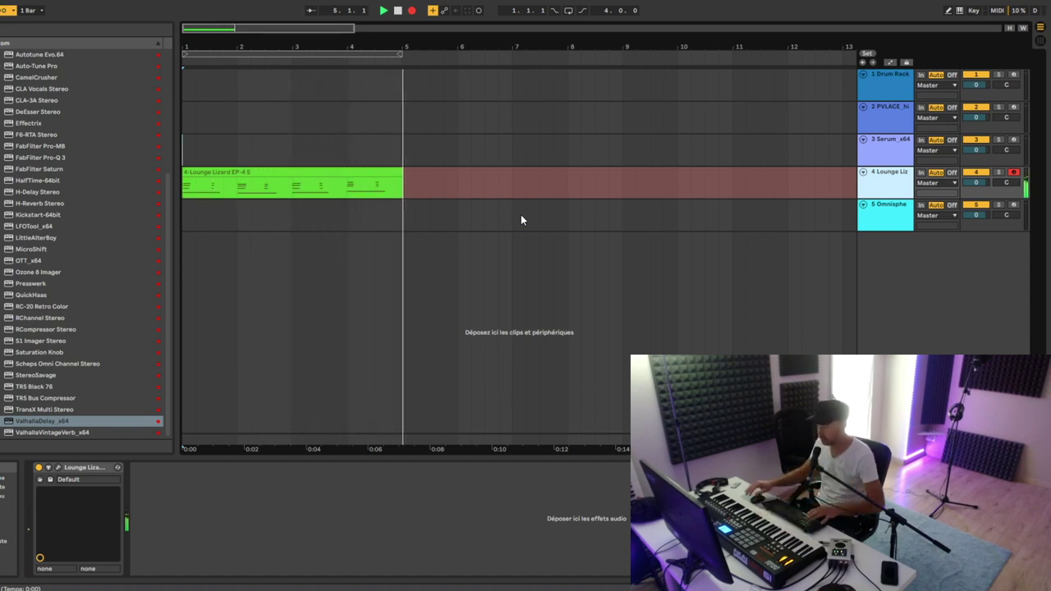
key(space)
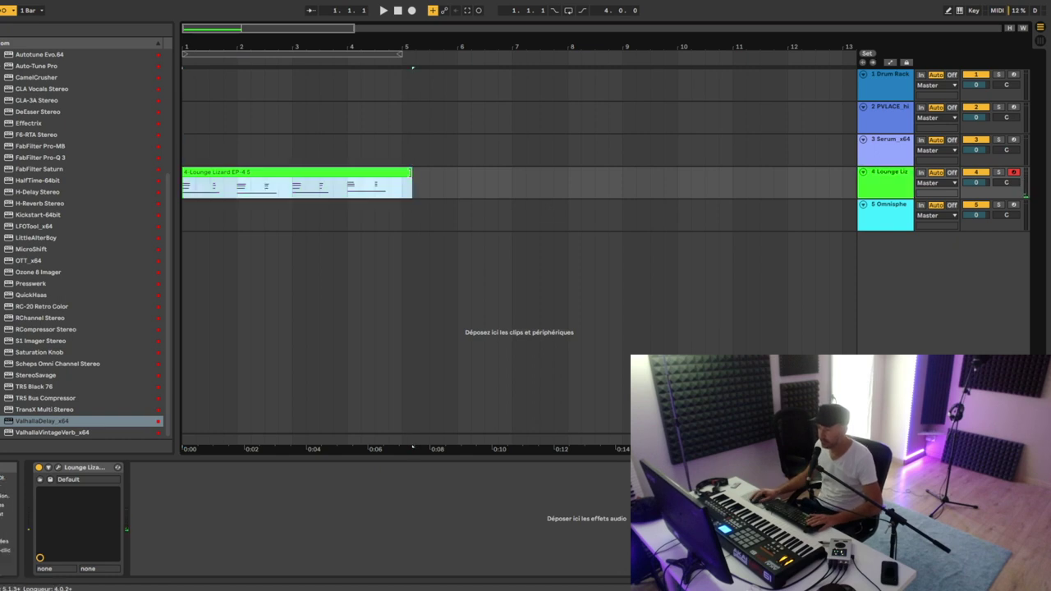
- Trim the recorded Lounge Lizard clip to end at bar 5 and show its notes in an enlarged editor
double_click(403, 175)
drag(410, 174, 401, 174)
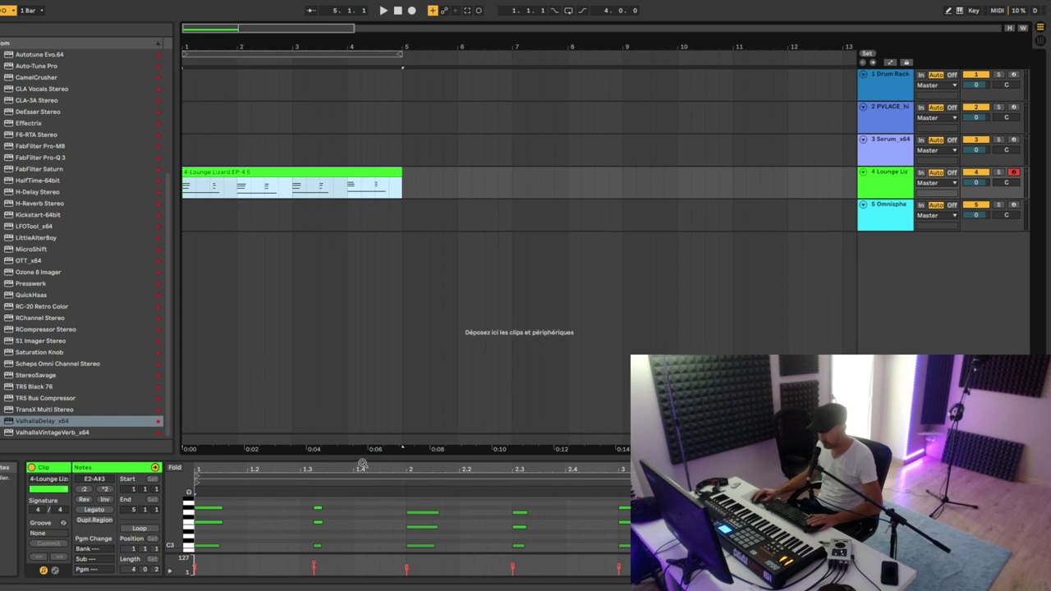
drag(359, 457, 361, 357)
drag(170, 446, 300, 539)
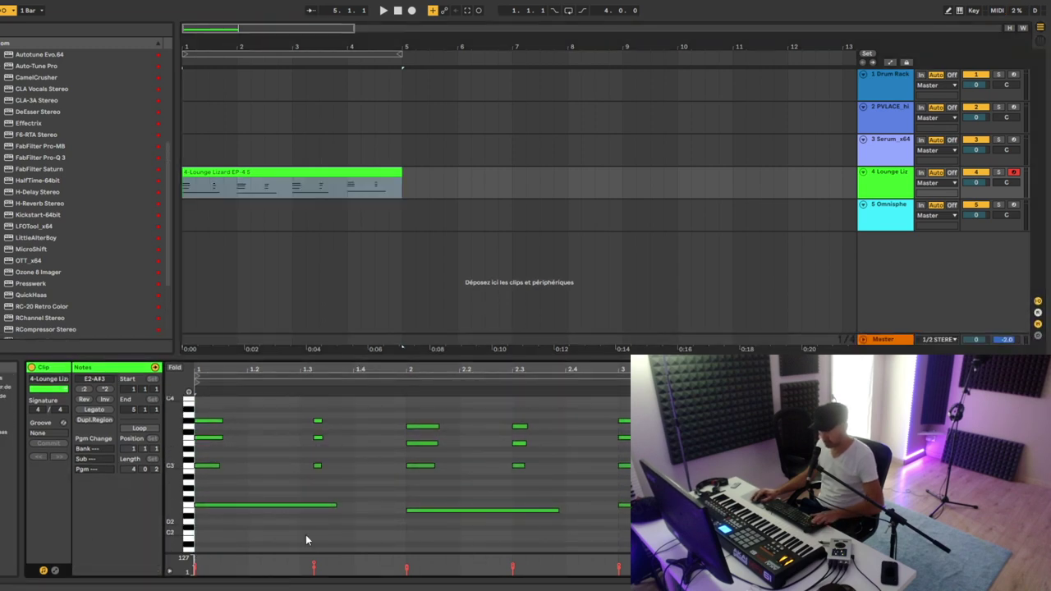
drag(323, 553, 333, 532)
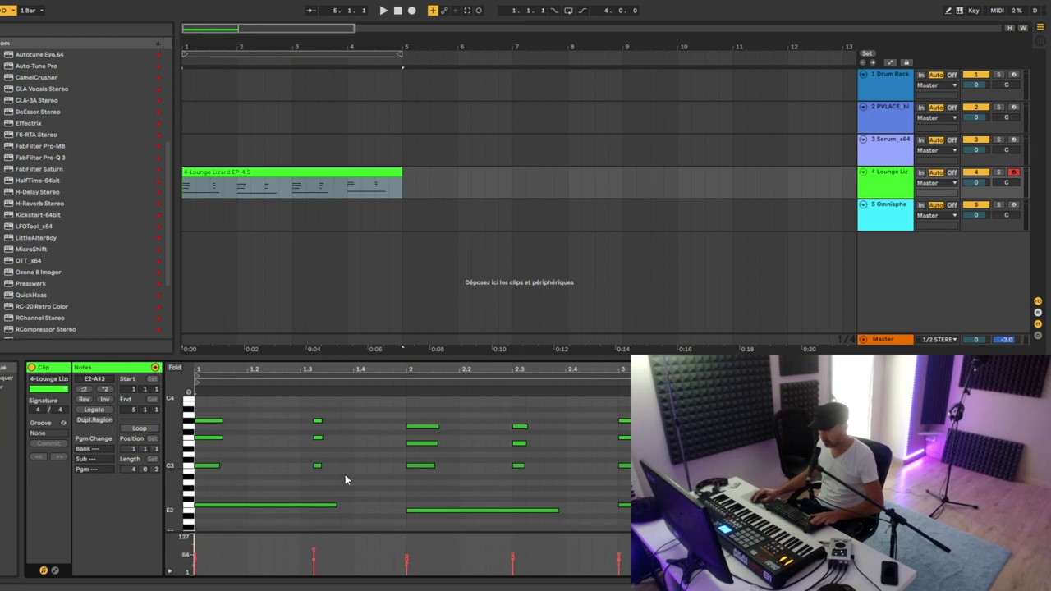
- Loop the Lounge Lizard clip and shift the second chord of bar 1 earlier to 1.3 during playback
key(ctrl+l)
key(space)
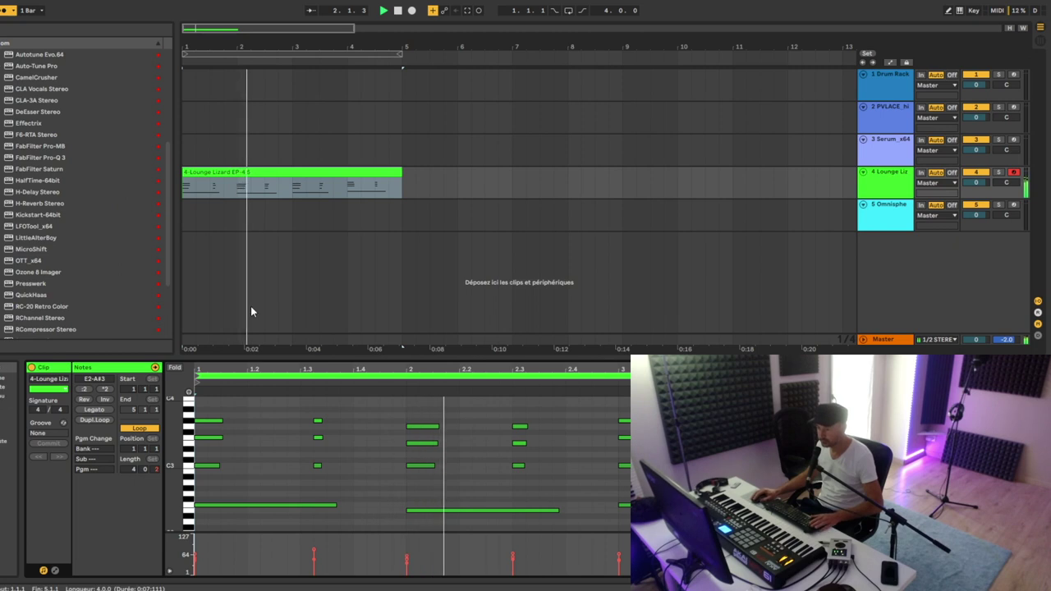
drag(344, 413, 308, 470)
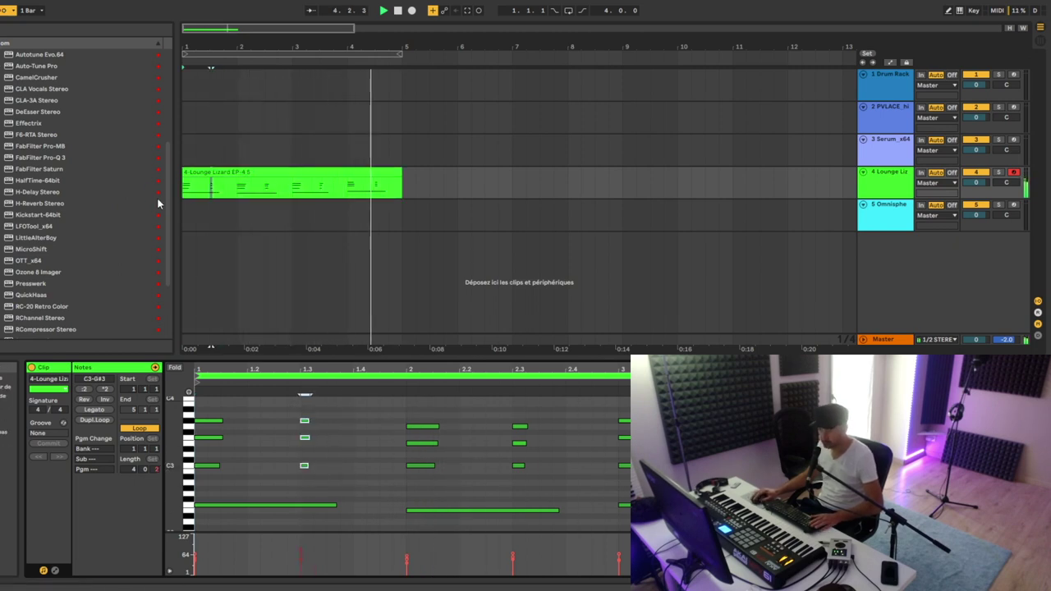
key(space)
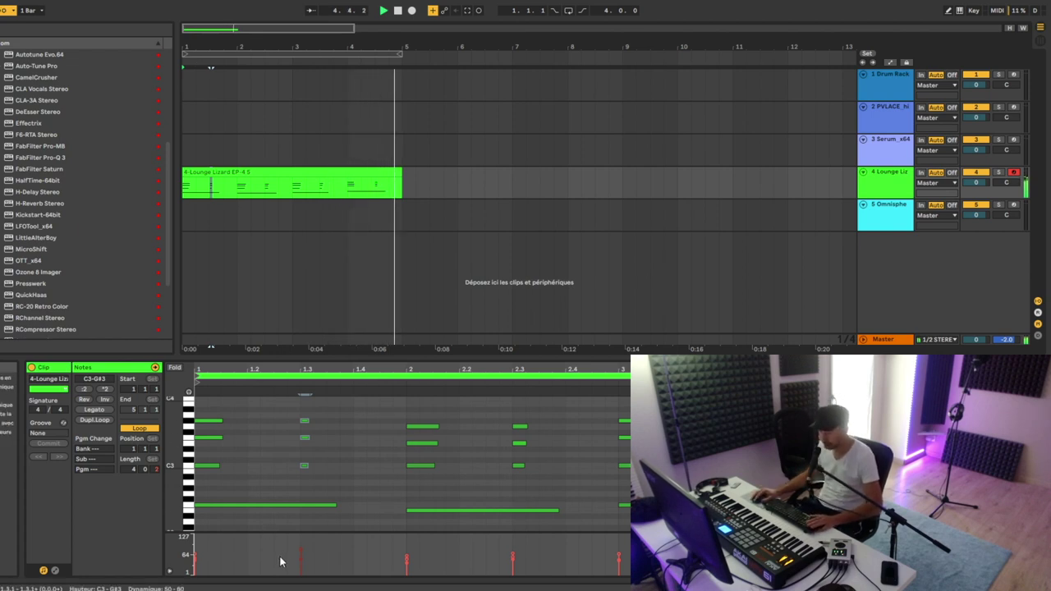
key(space)
- Loop the arrangement over the four-bar Lounge Lizard clip, set all its notes to velocity 63 and play it
click(345, 171)
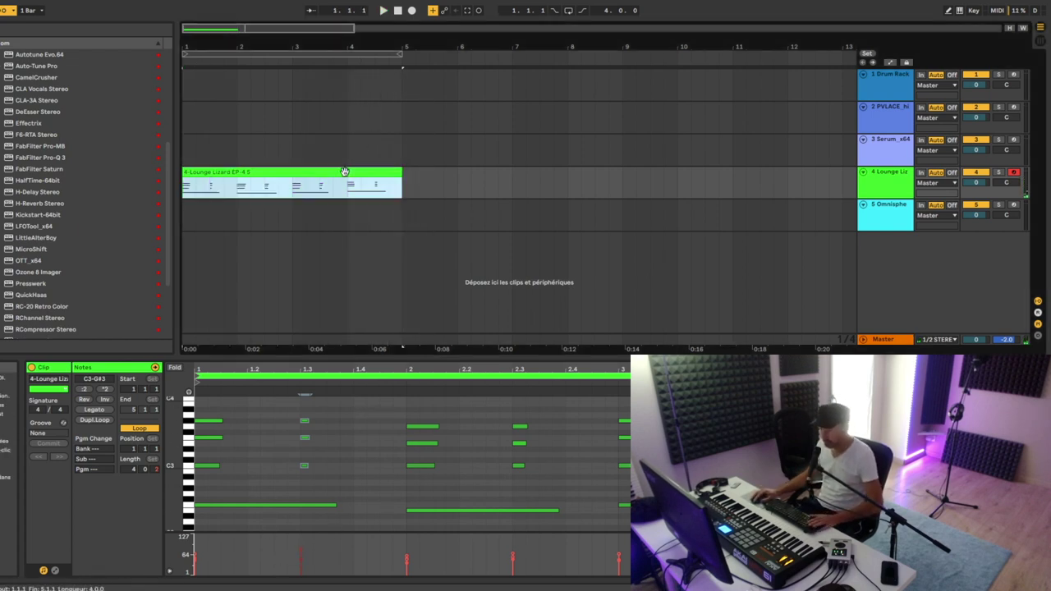
key(ctrl+l)
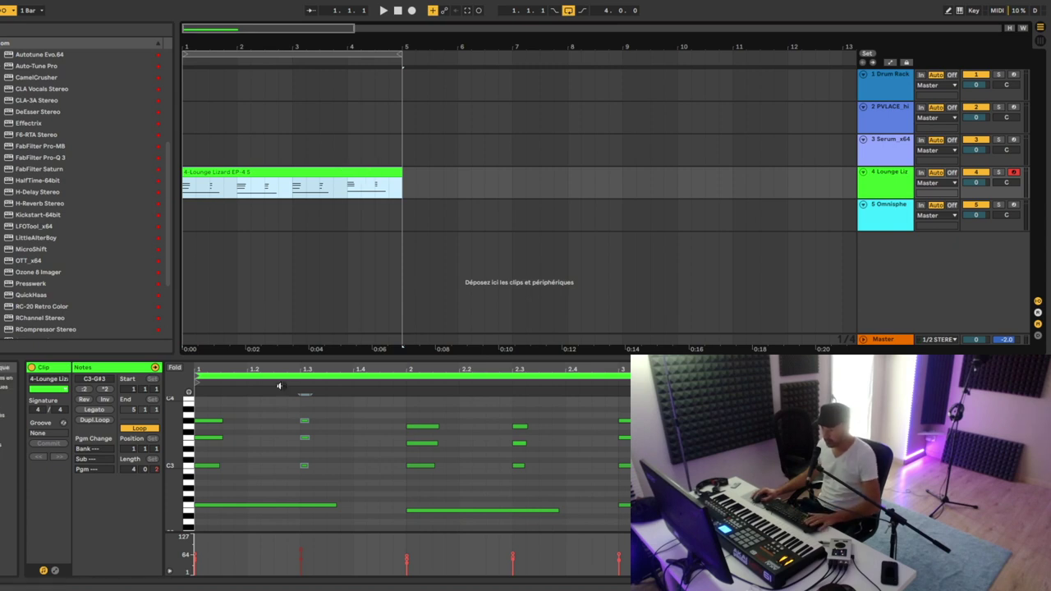
key(ctrl+a)
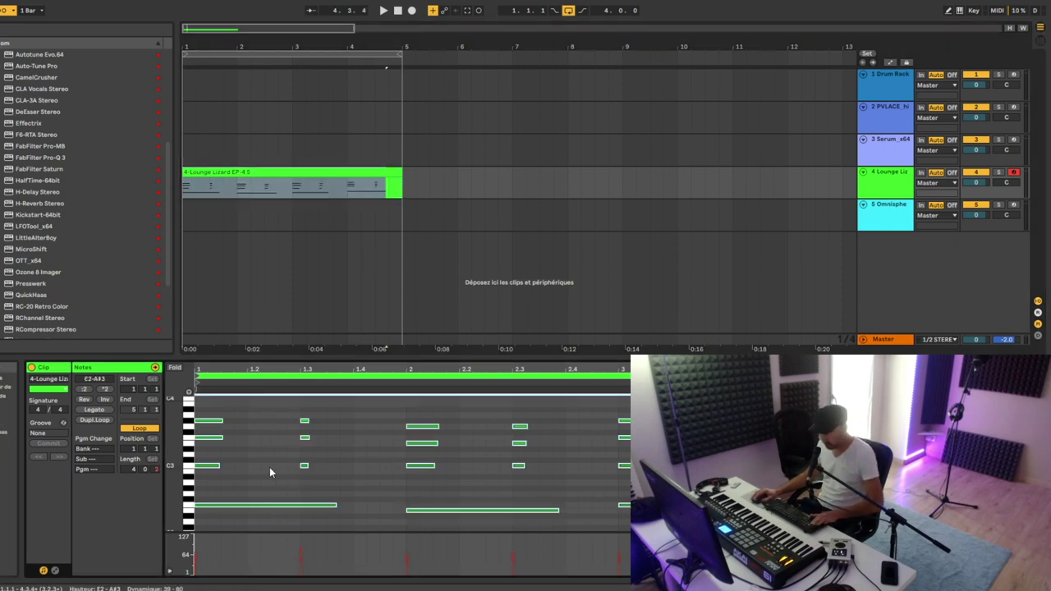
mouse_move(300, 549)
mouse_down()
mouse_move(300, 537)
mouse_move(300, 546)
mouse_up()
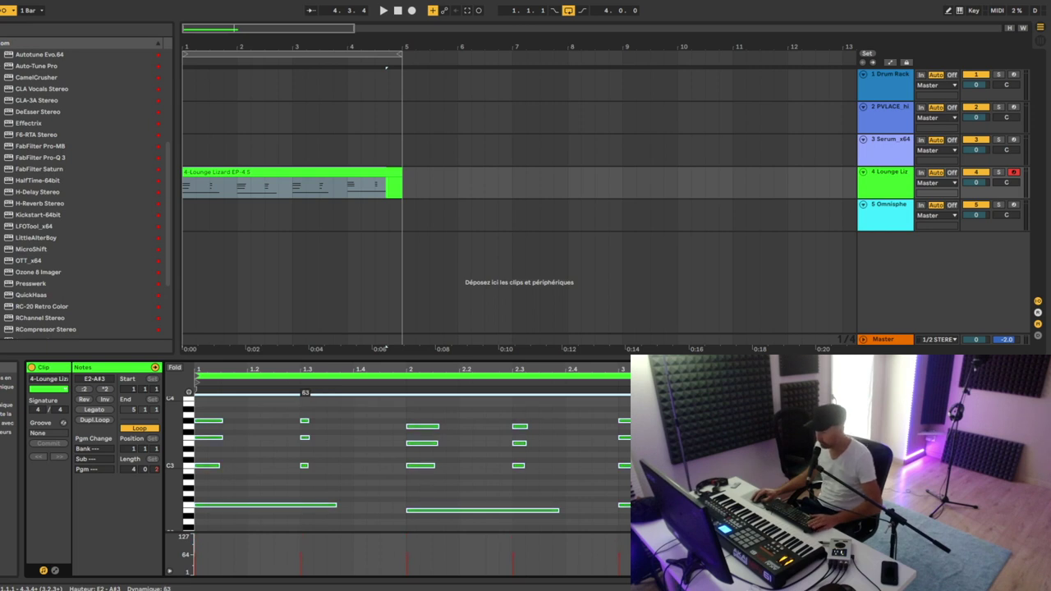
key(space)
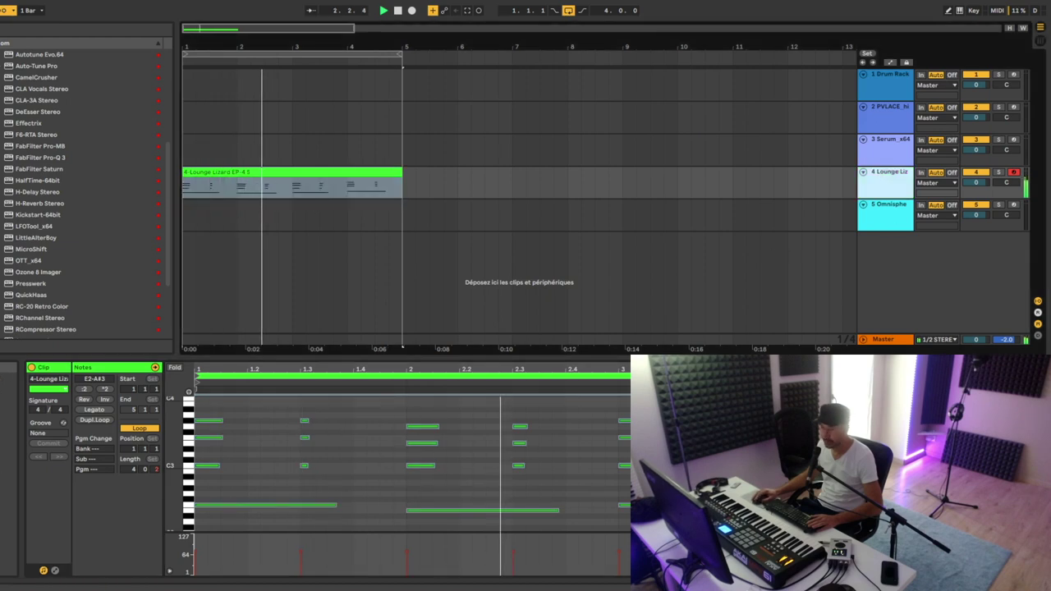
- Add EQ Eight to the Lounge Lizard track and cut band 2 to about -5.83 dB at 303 Hz
scroll(136, 189, up, 3)
scroll(49, 144, up, 3)
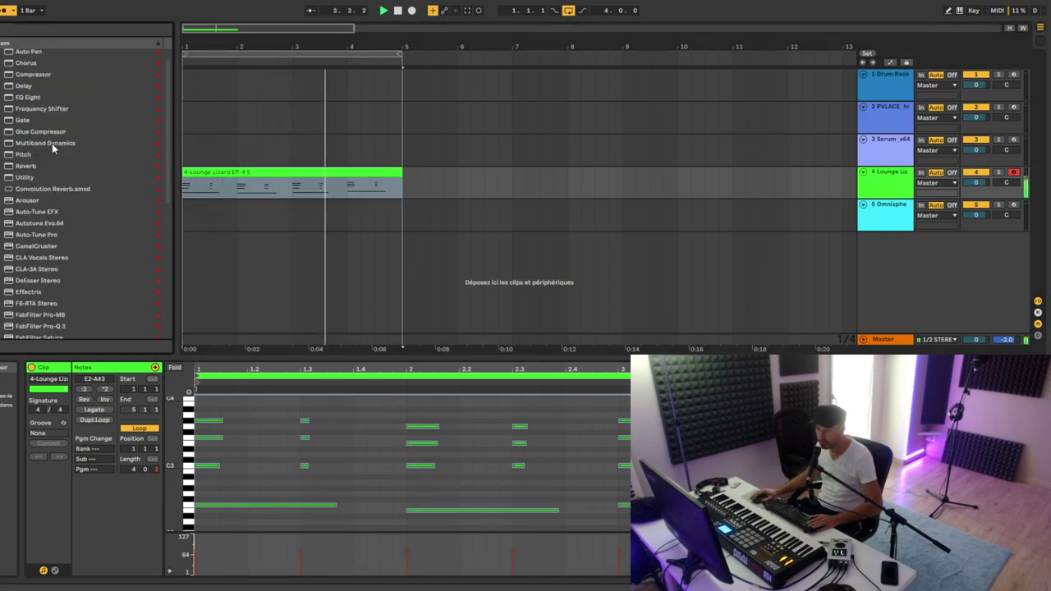
drag(33, 99, 341, 186)
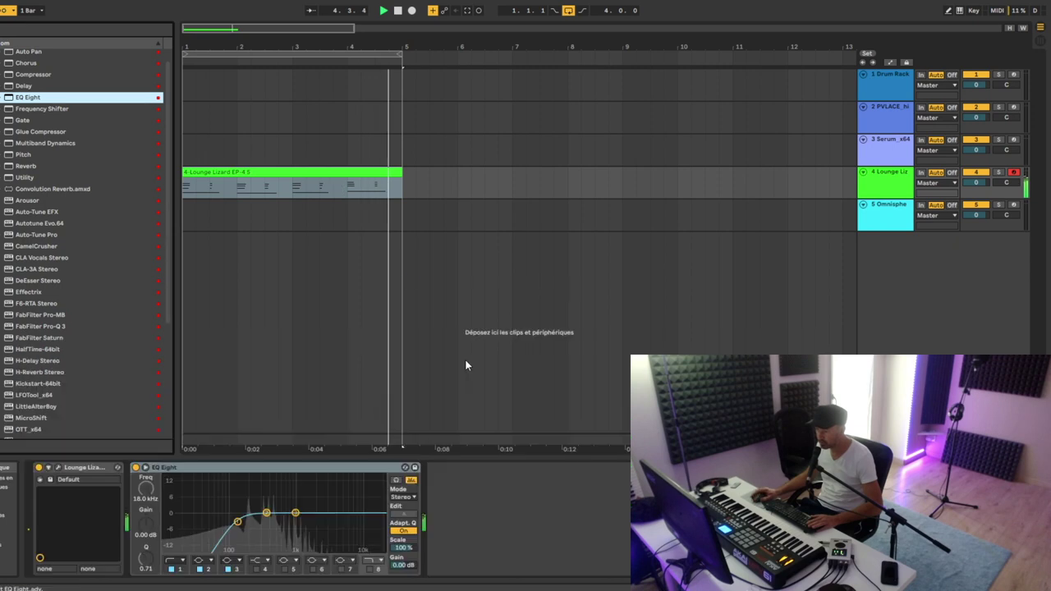
drag(237, 521, 261, 527)
- Arm the Omnisphere track to try out a melody over the looping chords
click(1016, 207)
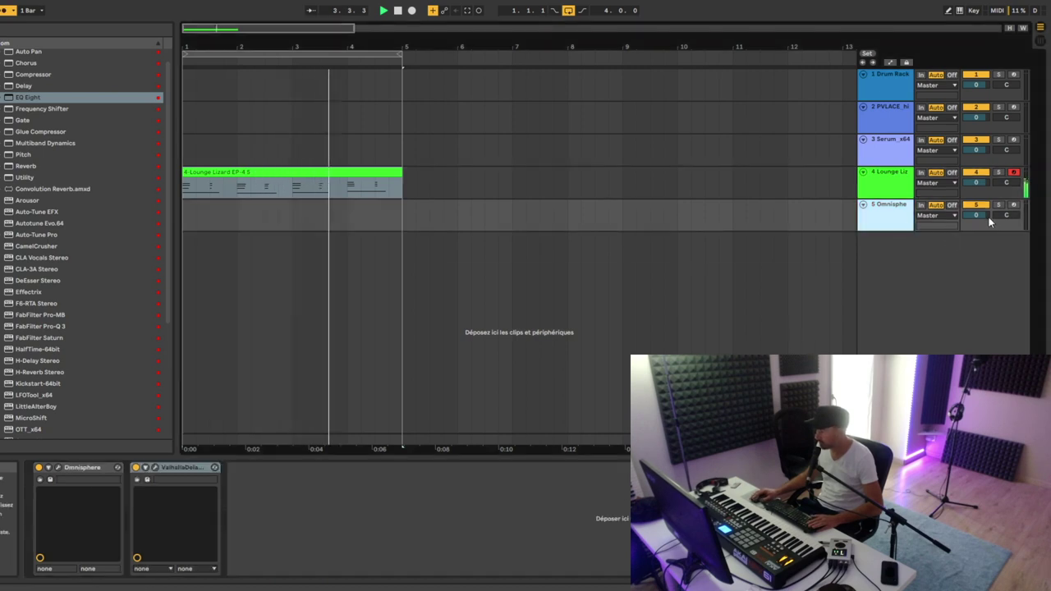
click(1014, 205)
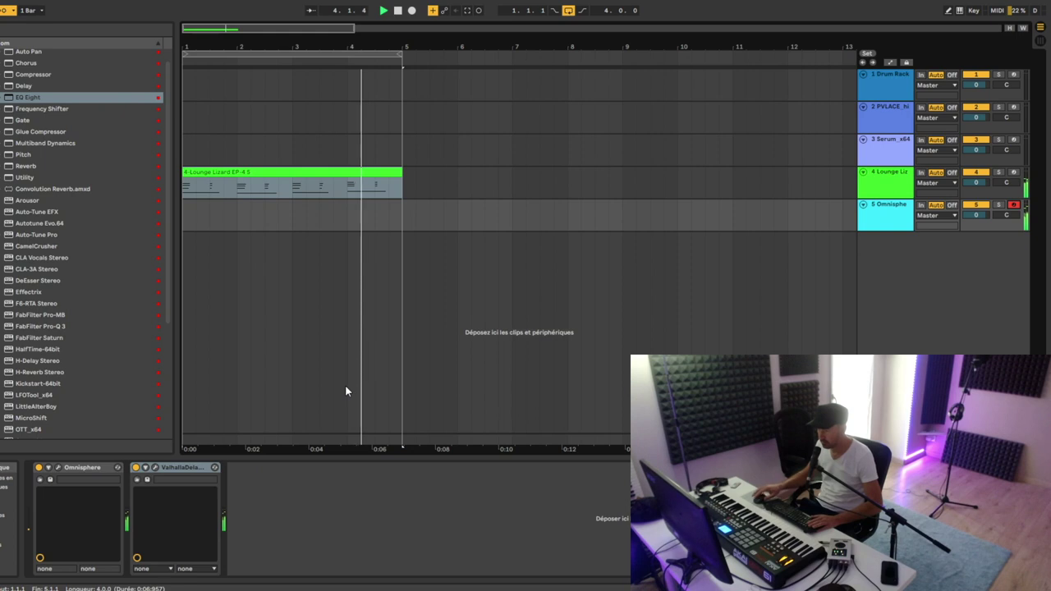
- Duplicate the Lounge Lizard clip to fill bars 5 through 8 and extend the arrangement loop to eight bars
click(333, 171)
key(space)
key(ctrl+d)
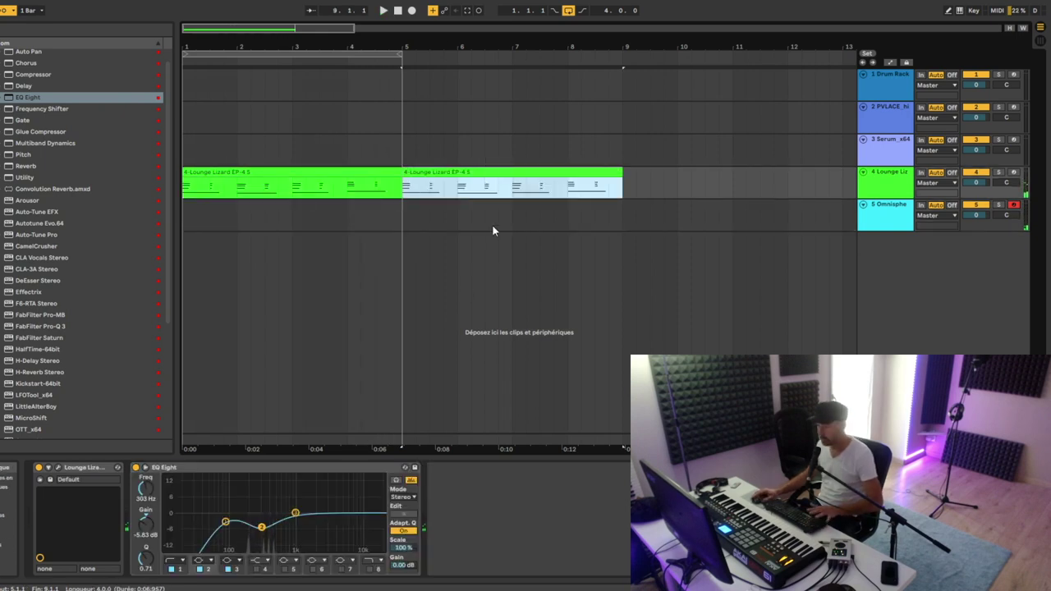
drag(395, 59, 622, 59)
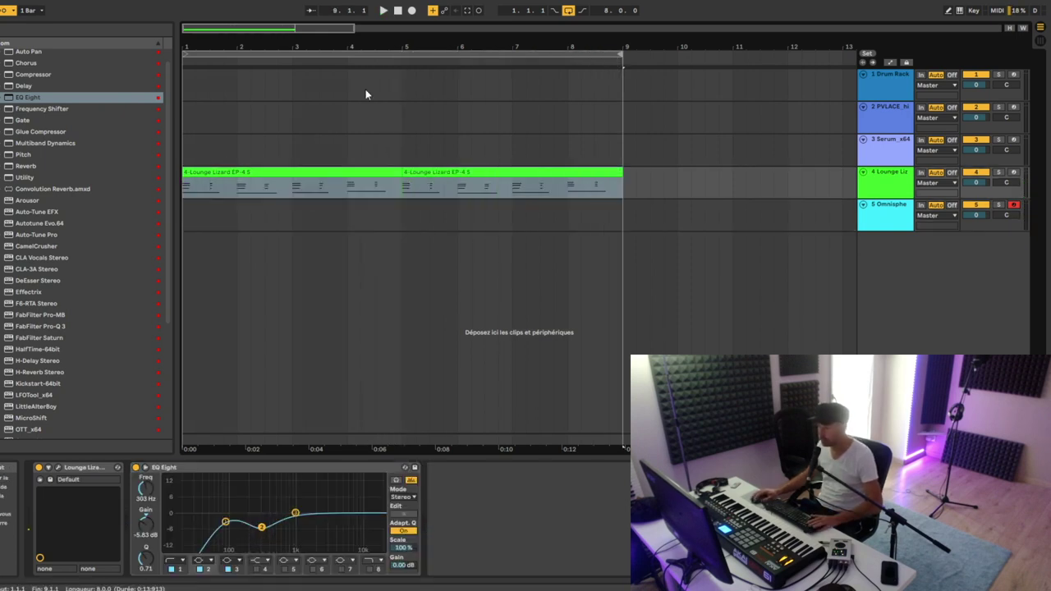
drag(283, 47, 279, 41)
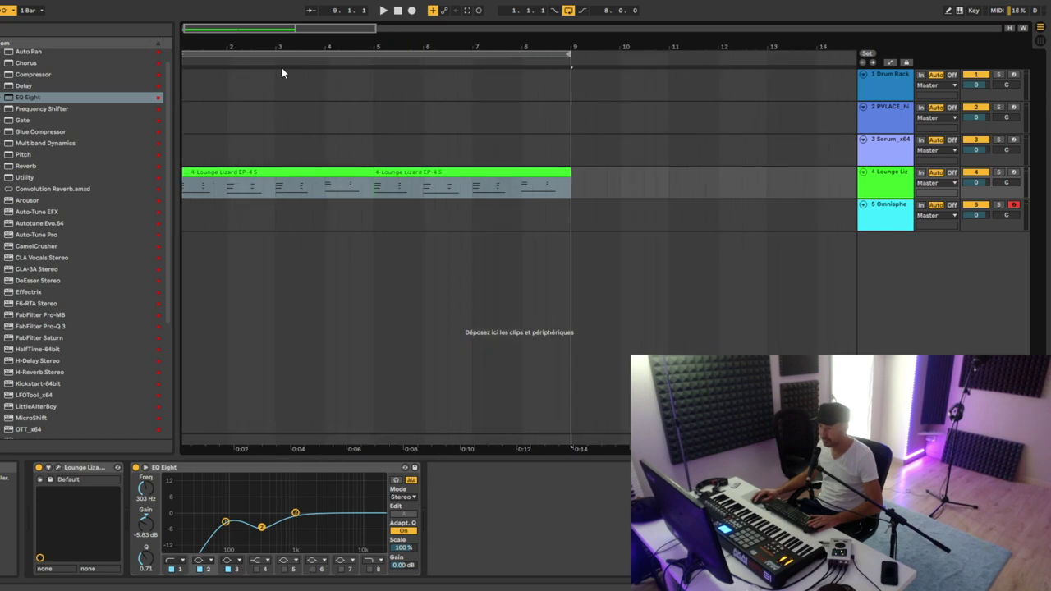
- Record a MIDI melody on the Omnisphere track from bar 1 and trim the clip to end at bar 5
click(188, 227)
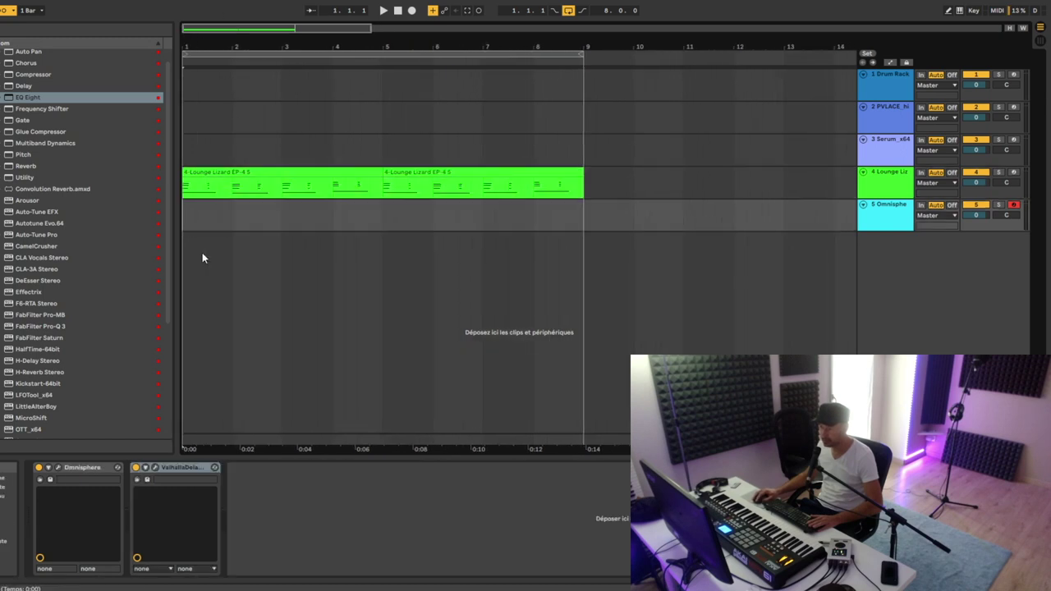
key(space)
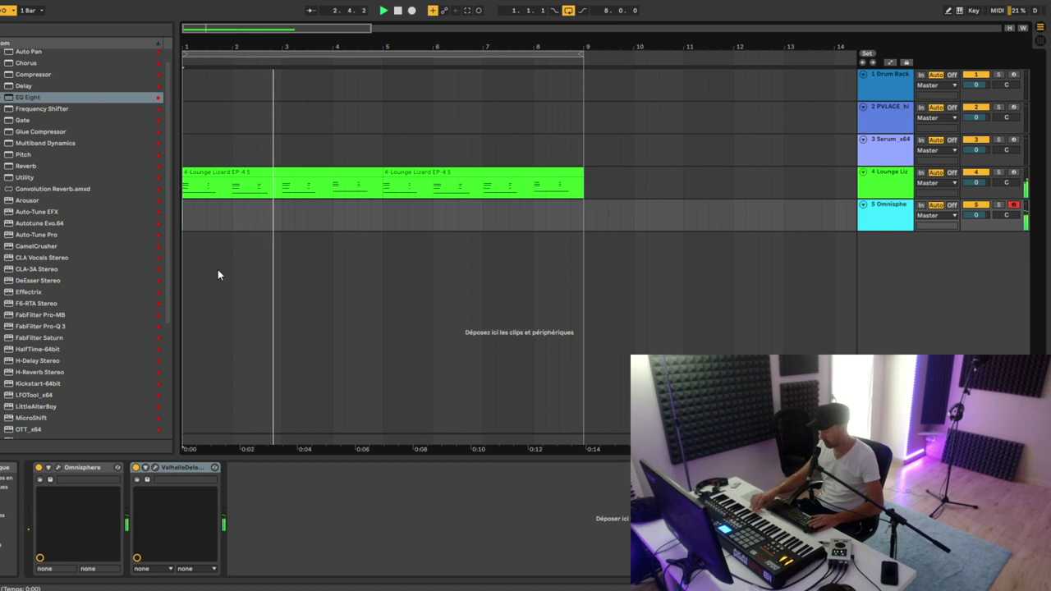
click(412, 12)
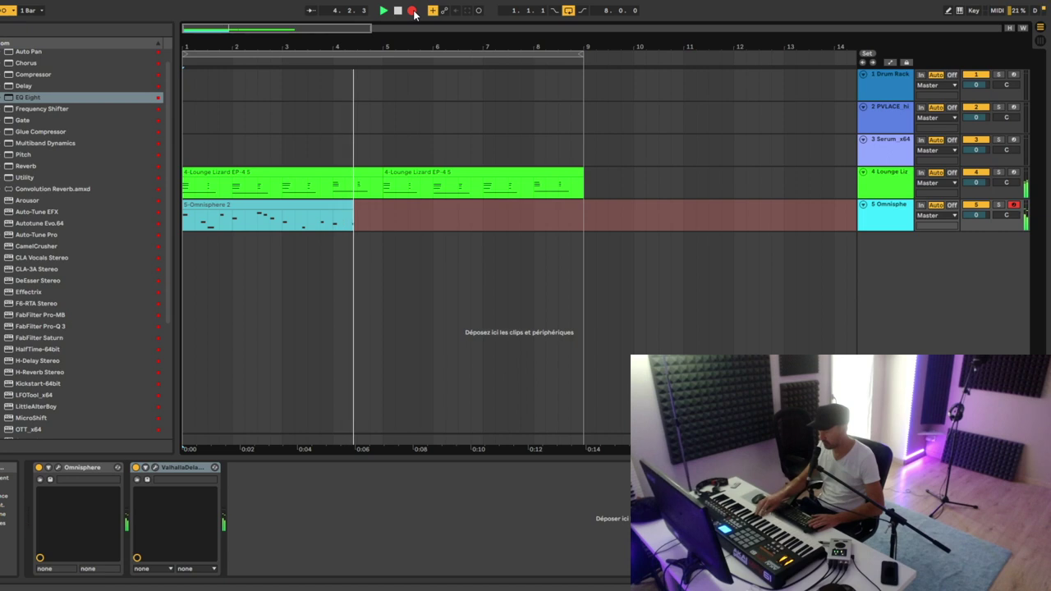
click(412, 10)
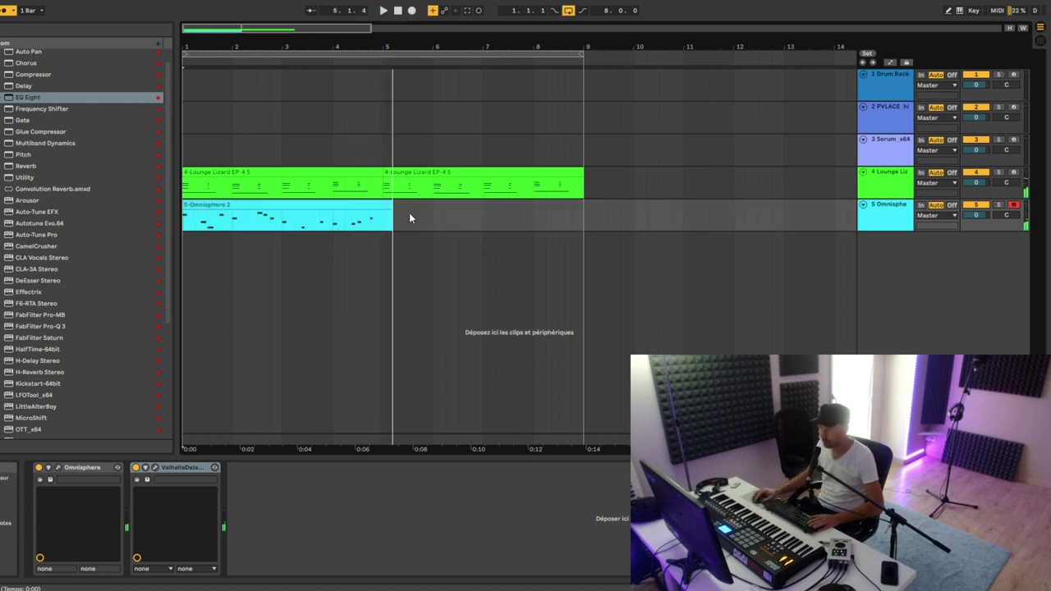
drag(391, 209, 383, 208)
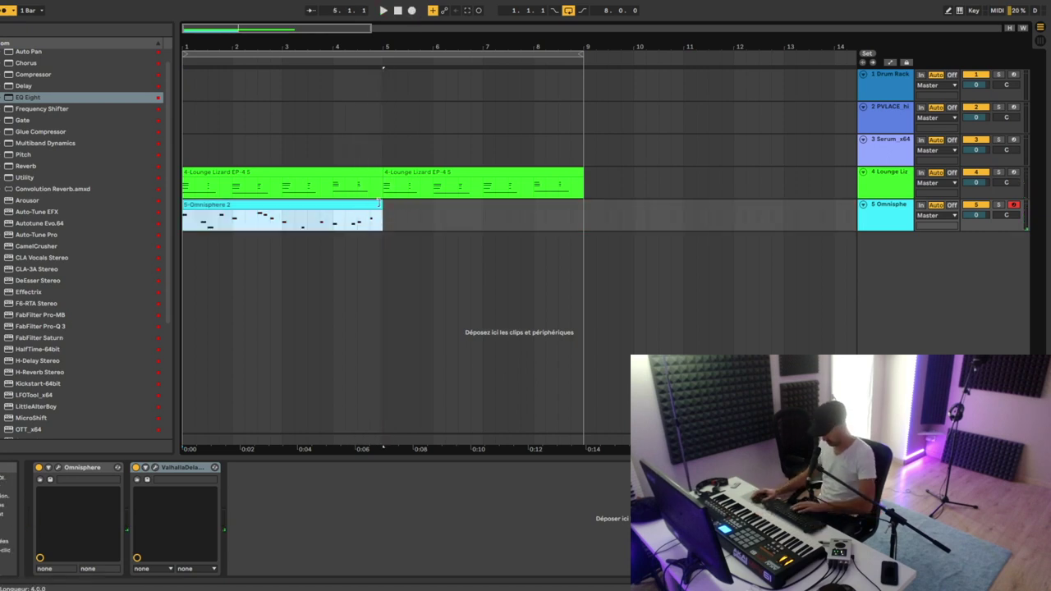
- Loop the arrangement over the four-bar Omnisphere clip and view its melody notes around C4 during playback
key(ctrl+l)
key(space)
double_click(285, 204)
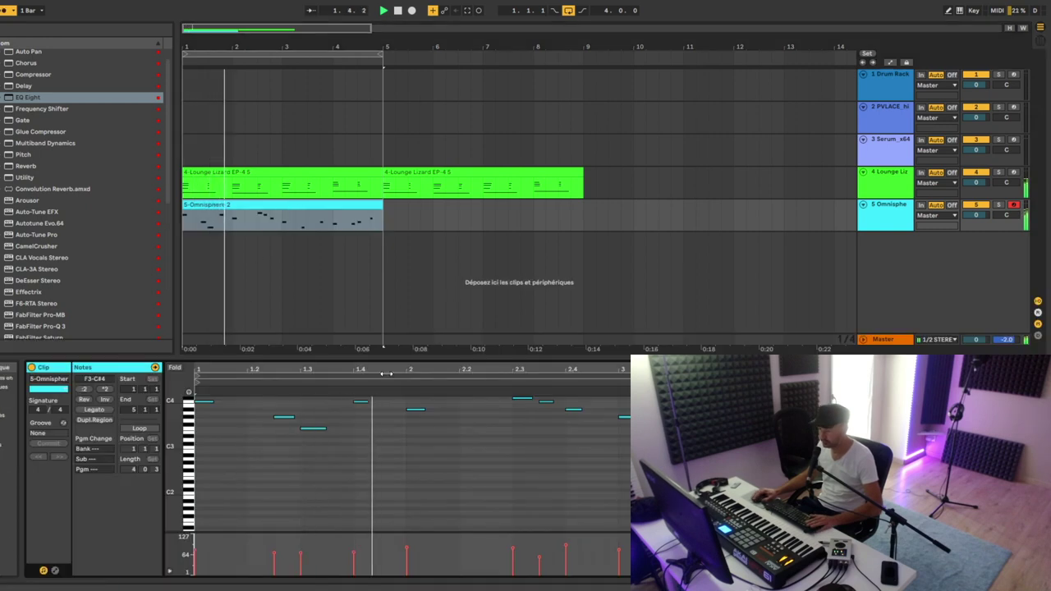
drag(173, 425, 194, 500)
key(space)
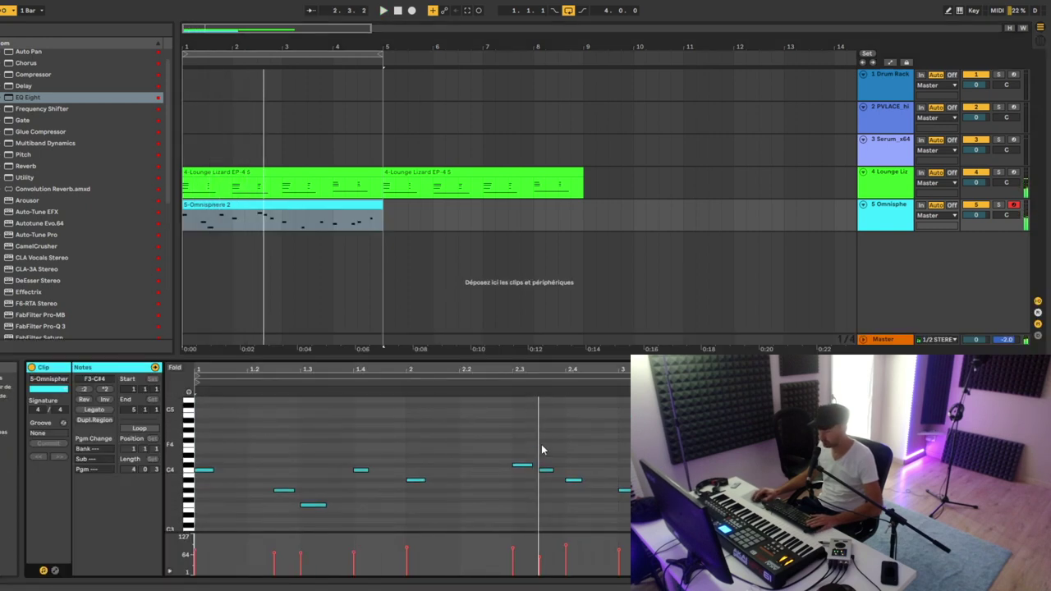
- Set the Omnisphere notes at 2.3 and 2.4 to G3 and G#3, and move the short C4 note to A#3 at 2.4.3
click(522, 468)
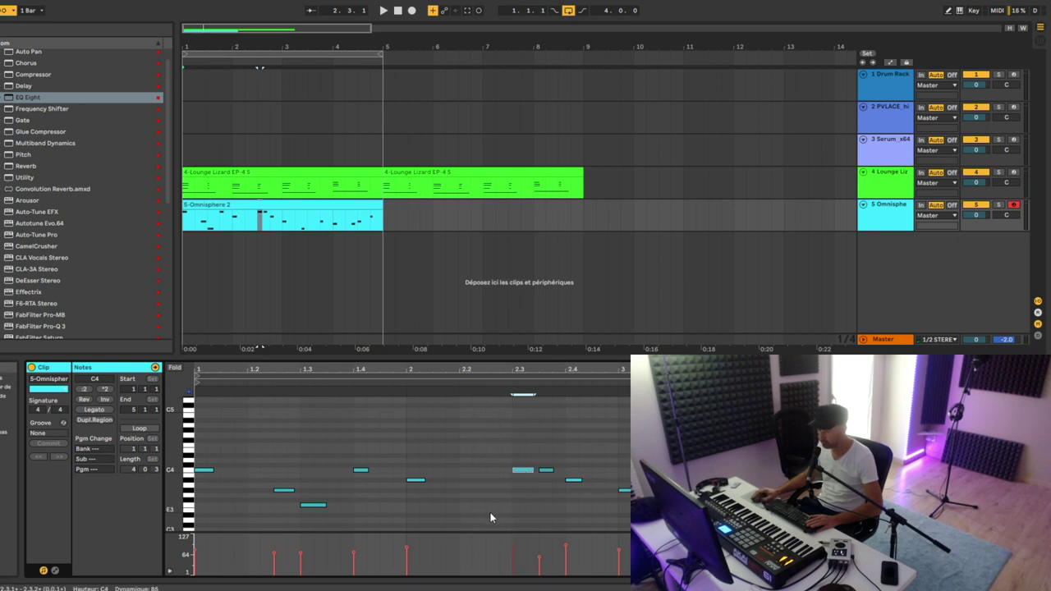
drag(526, 476, 529, 492)
key(space)
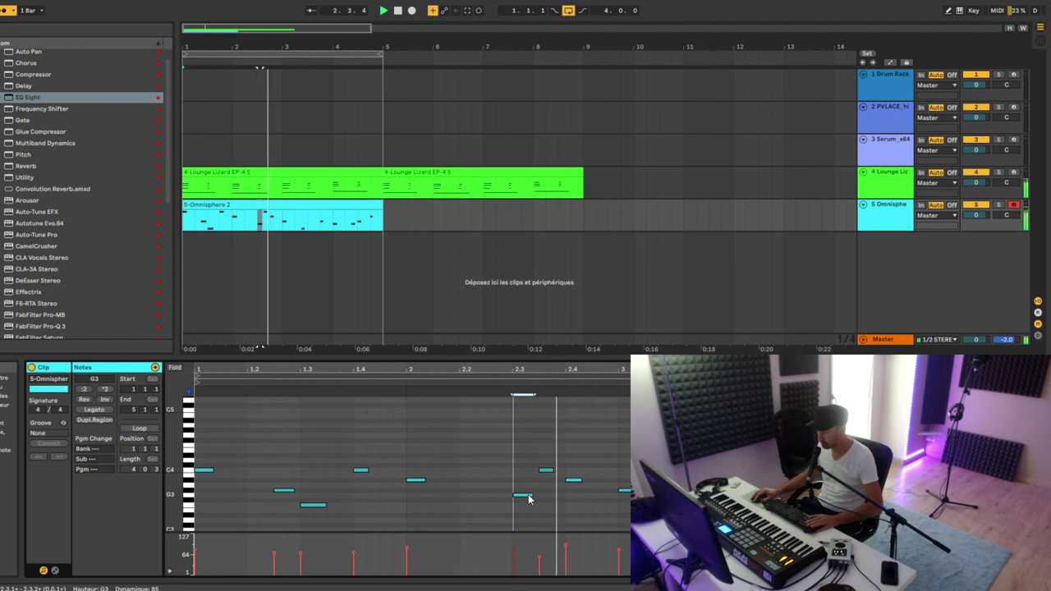
drag(573, 481, 572, 499)
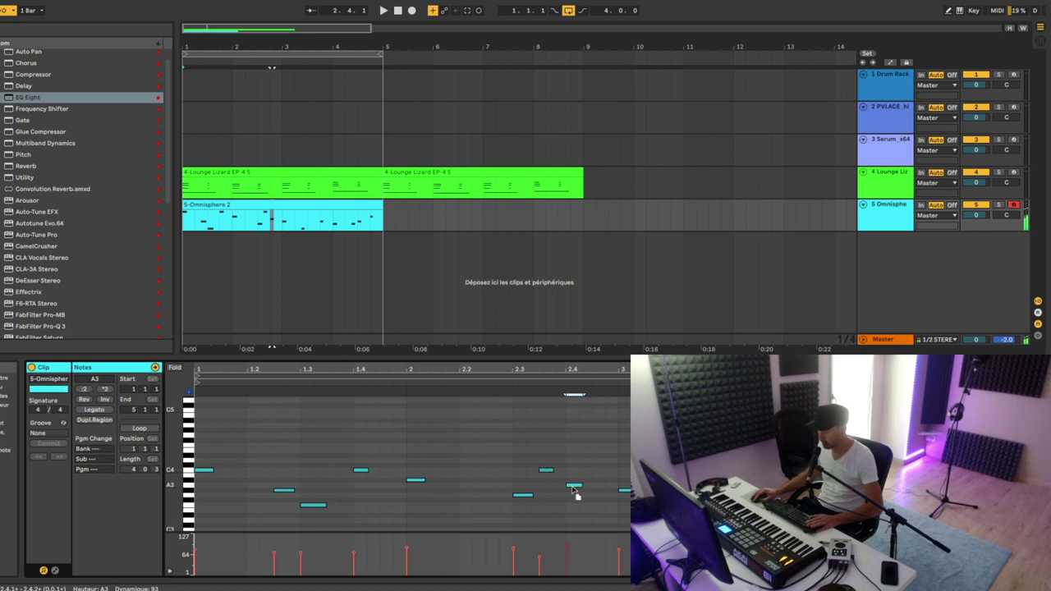
drag(545, 470, 604, 479)
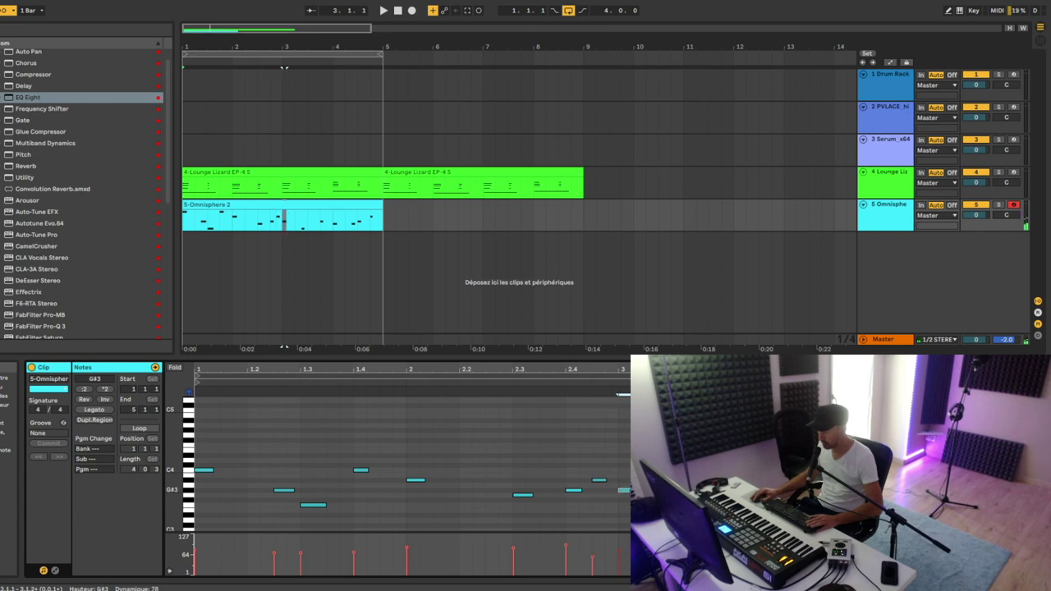
key(space)
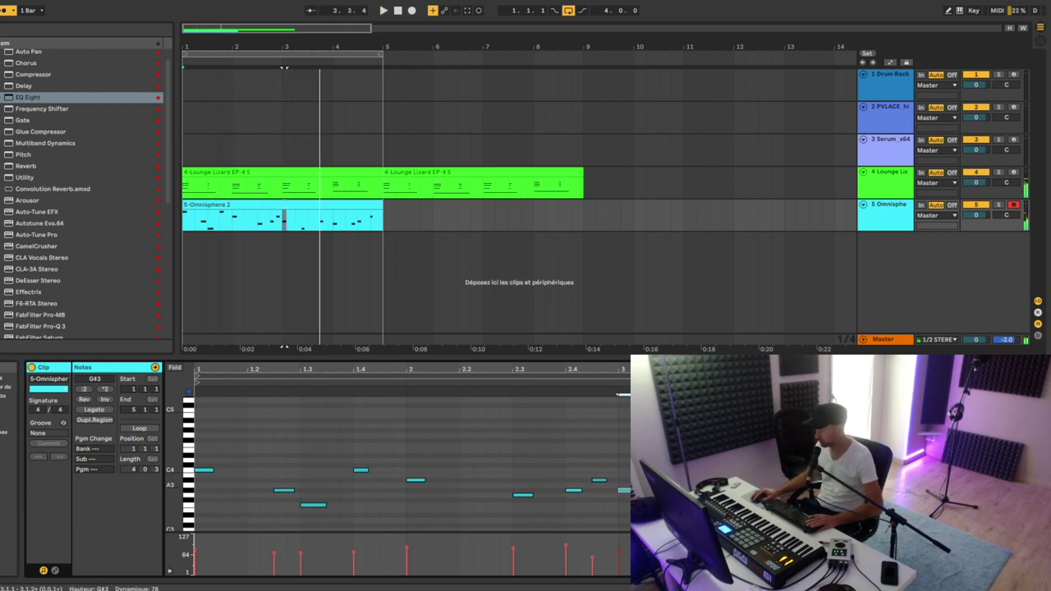
- Rework the Omnisphere melody in bar 3 with F3 at 3.2.3 and C#3 at 3.3.1, and play it back
scroll(406, 464, down, 3)
click(306, 348)
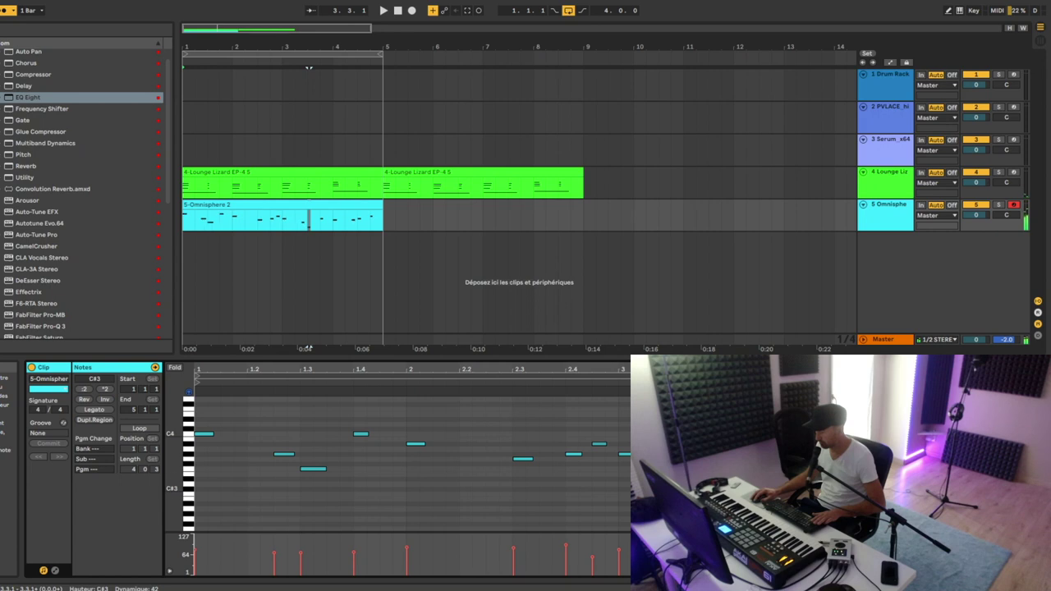
key(space)
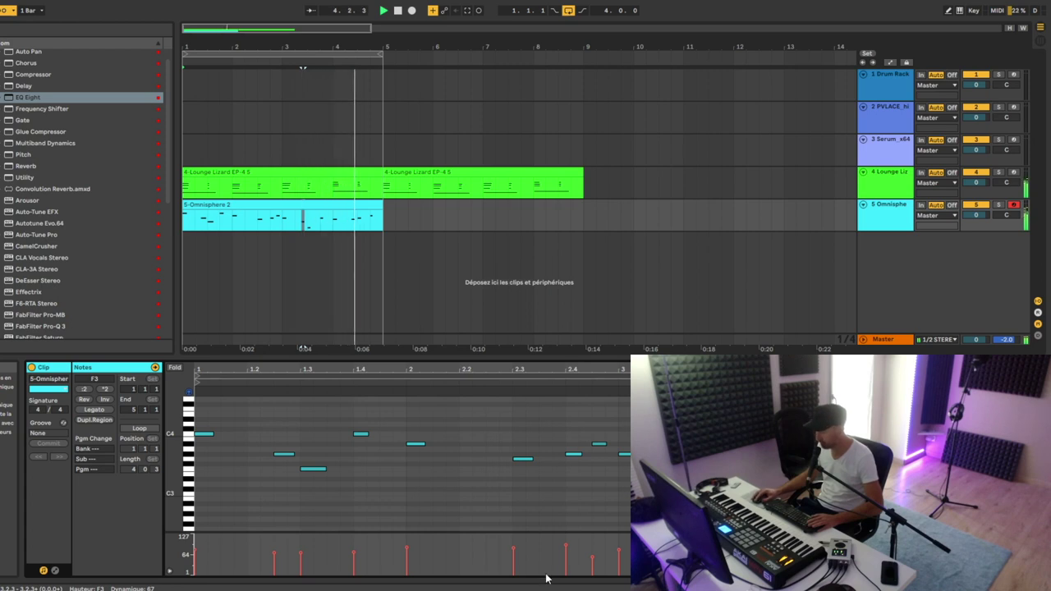
click(593, 558)
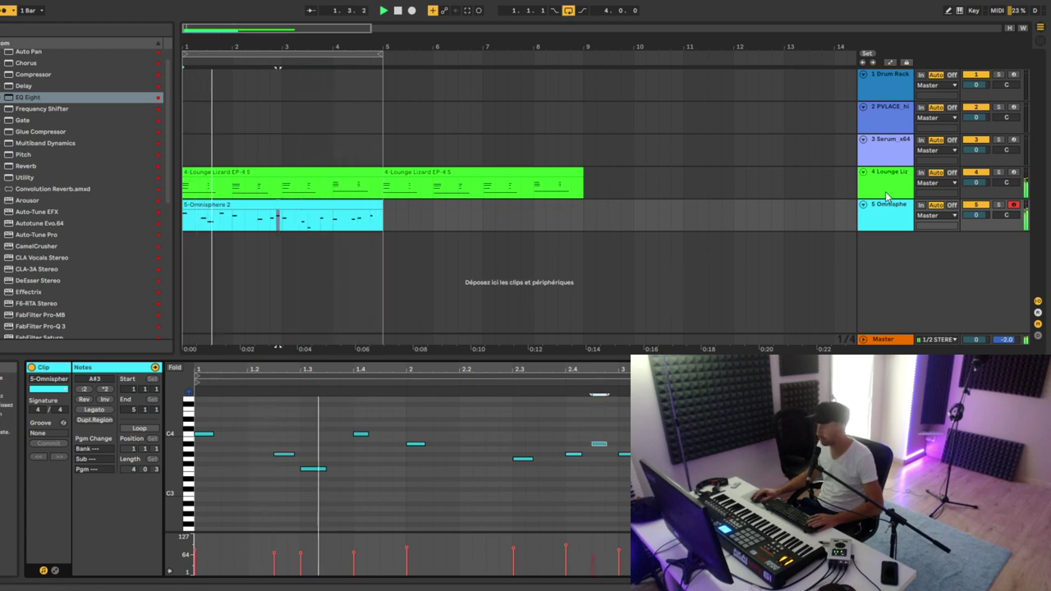
- Solo the Omnisphere track during playback and add an EQ Eight after its existing devices
click(454, 188)
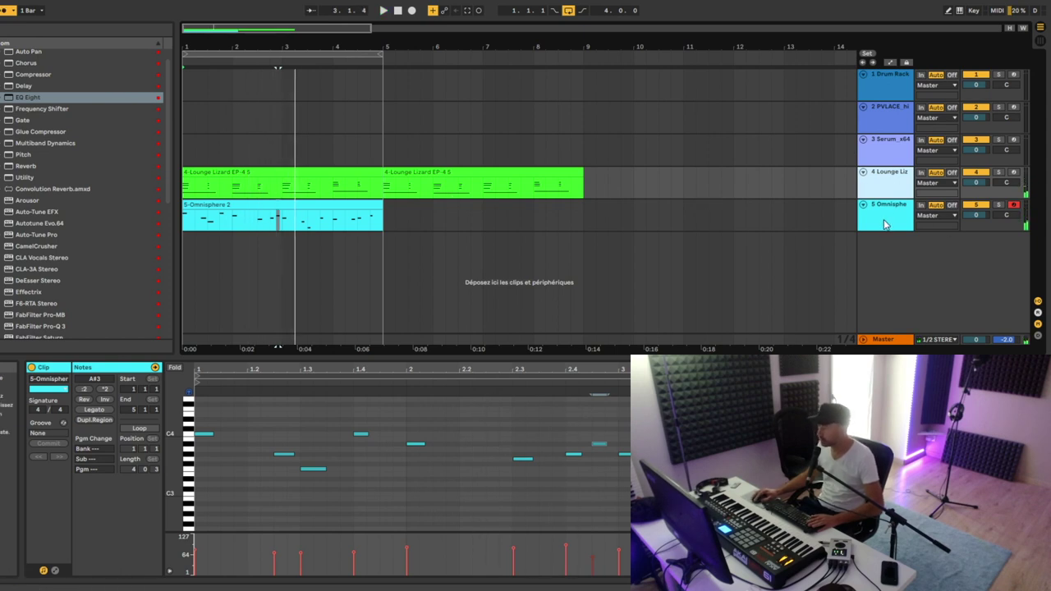
click(1011, 189)
click(999, 206)
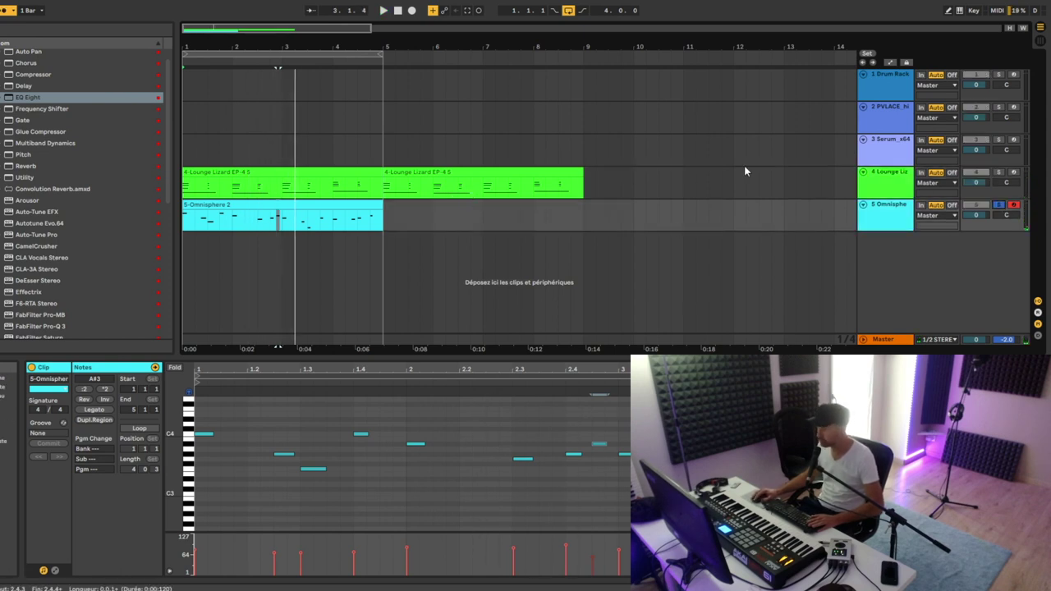
click(896, 212)
key(space)
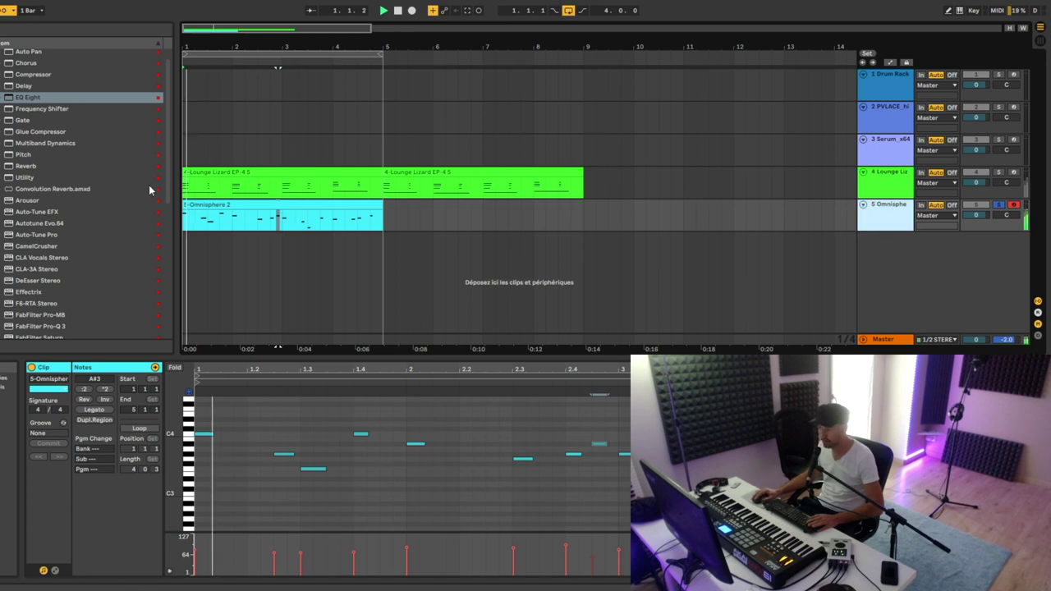
double_click(33, 97)
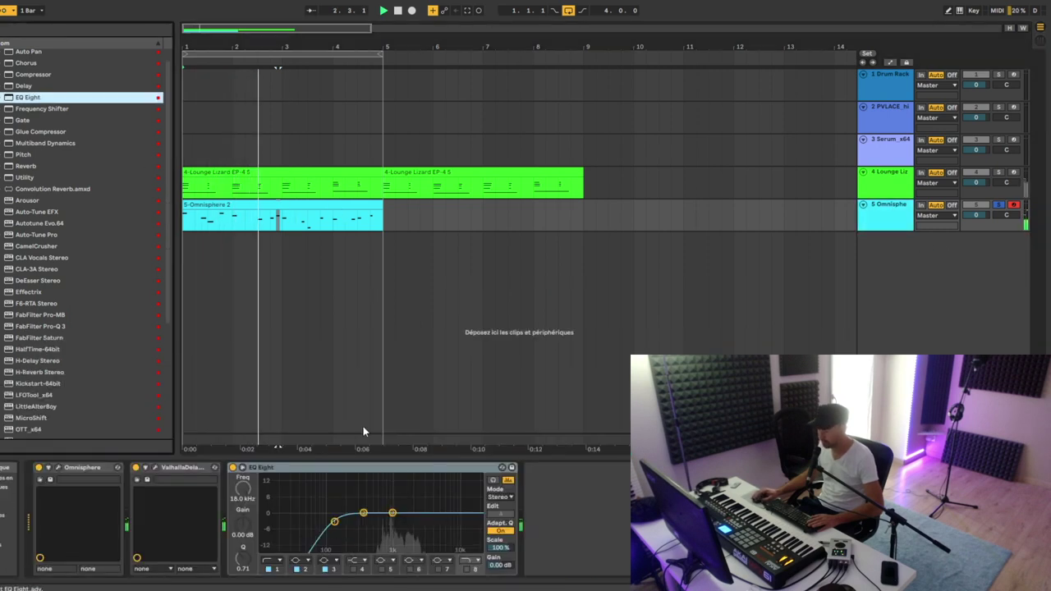
- Shape the EQ Eight with a low cut at 160 Hz and a dip just below 1 kHz, and unsolo the Omnisphere track
drag(363, 514, 340, 522)
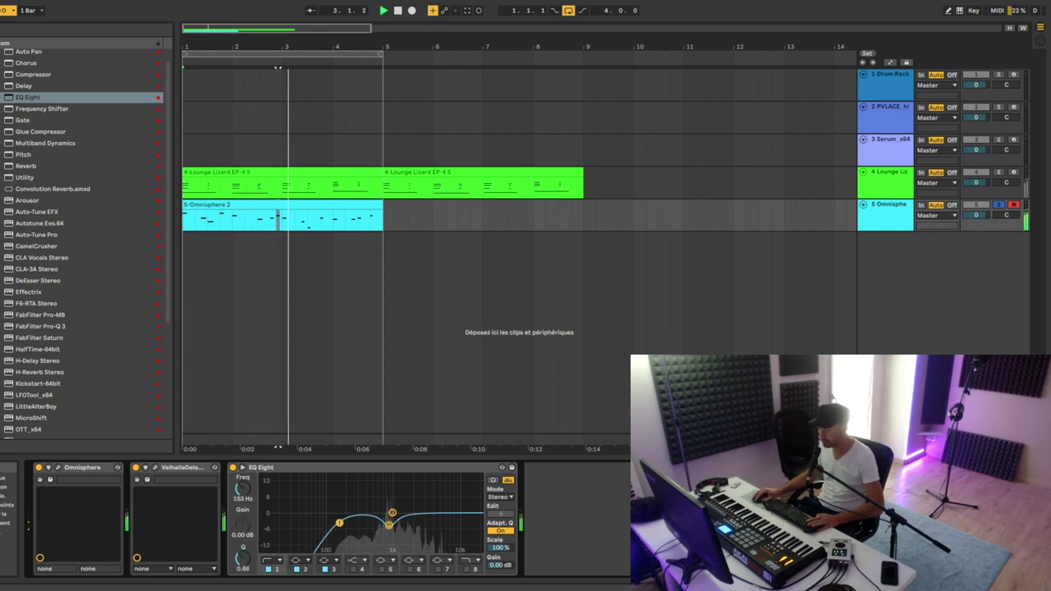
key(space)
click(997, 206)
key(space)
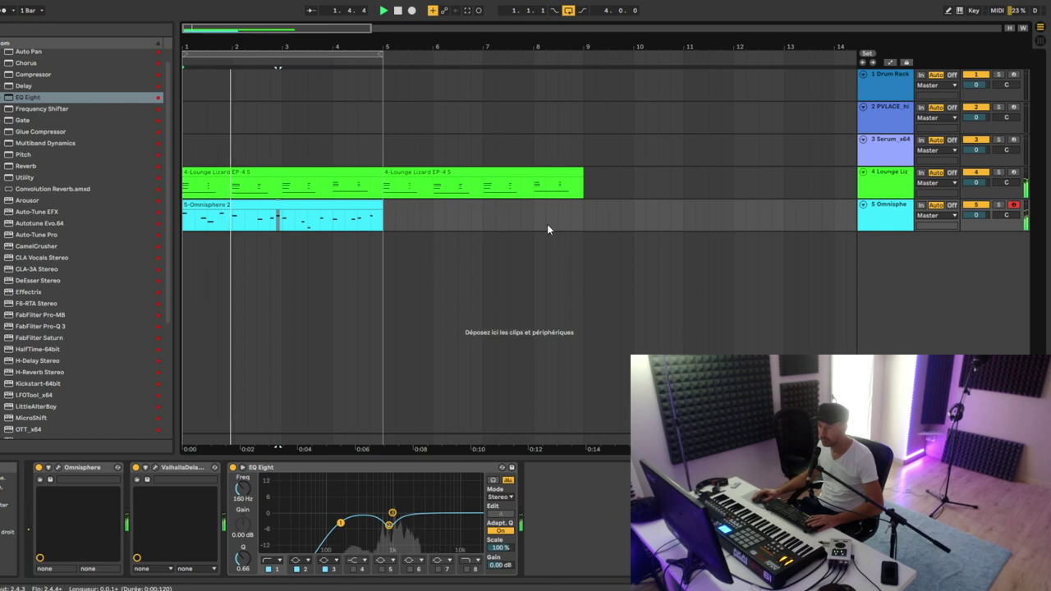
- Duplicate the Omnisphere clip to fill bars 5 through 8 and extend the arrangement loop to eight bars
click(333, 204)
key(ctrl+d)
drag(382, 54, 584, 65)
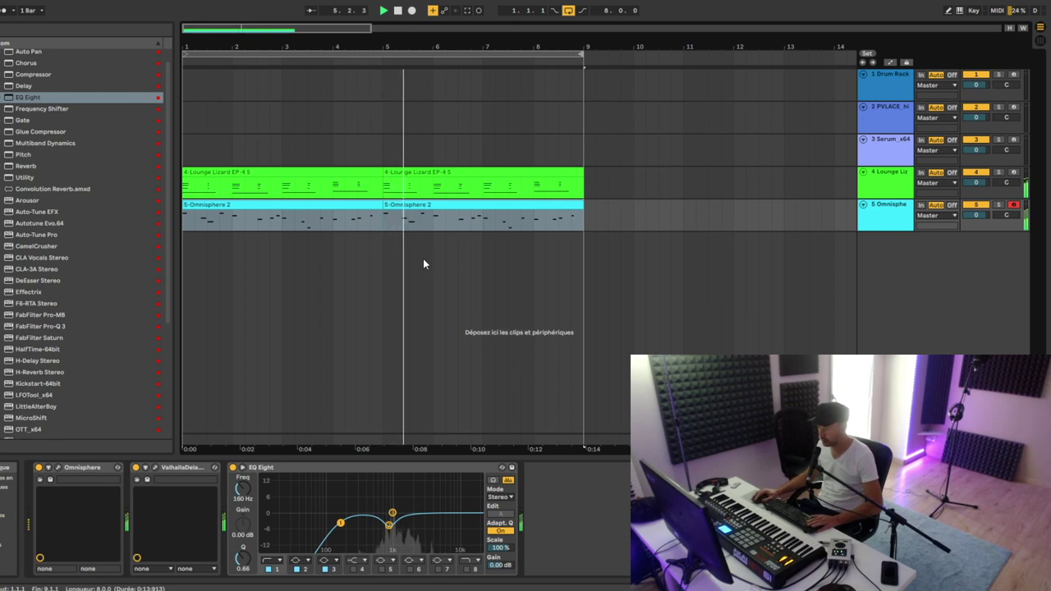
- Open the second Omnisphere clip and raise the note at its bar 2 start to C#4
key(space)
double_click(439, 206)
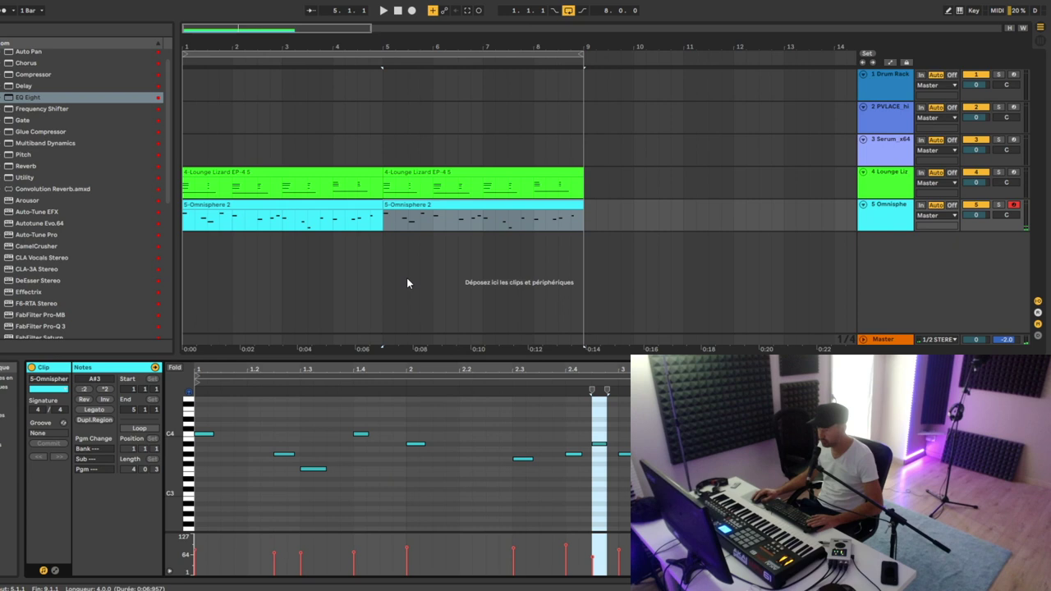
click(397, 205)
key(space)
drag(416, 444, 420, 437)
key(space)
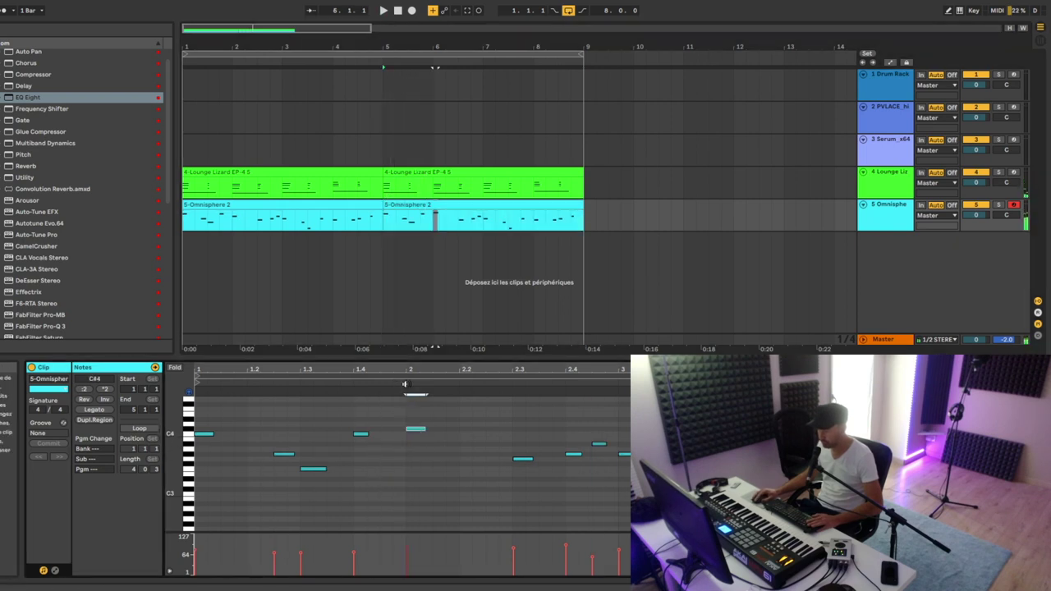
- In the second Omnisphere clip, set notes 2.3 and 2.4 to A#3 and G3, delete the 2.4.3 note, and lower the last note to C3
click(524, 458)
drag(523, 458, 524, 448)
click(403, 383)
drag(577, 456, 578, 465)
double_click(603, 445)
click(625, 454)
key(space)
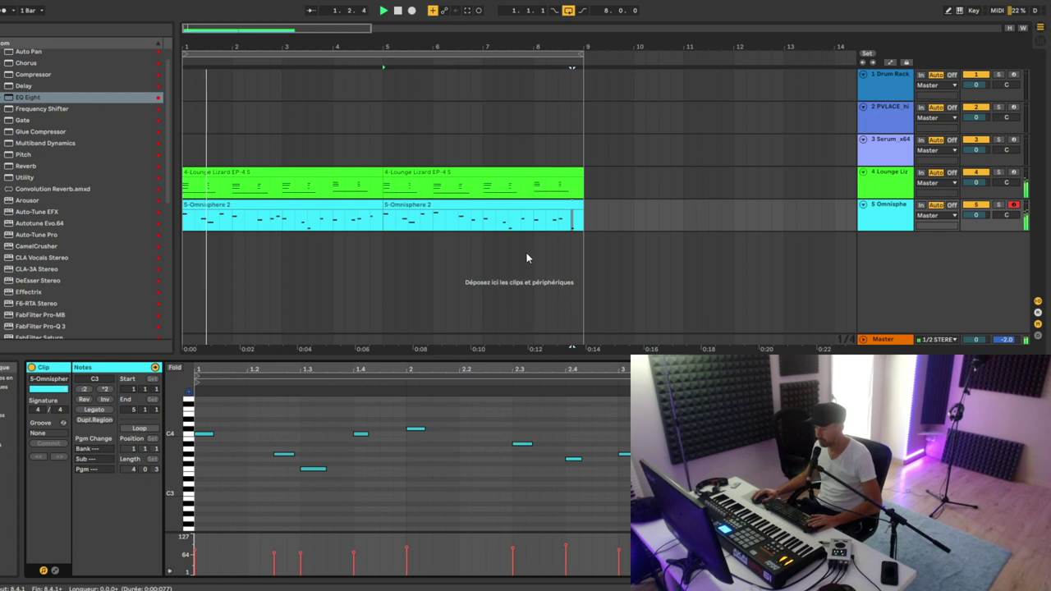
- Arm the Drum Rack track and insert an empty two-bar MIDI clip from bar 1 to bar 3
click(575, 216)
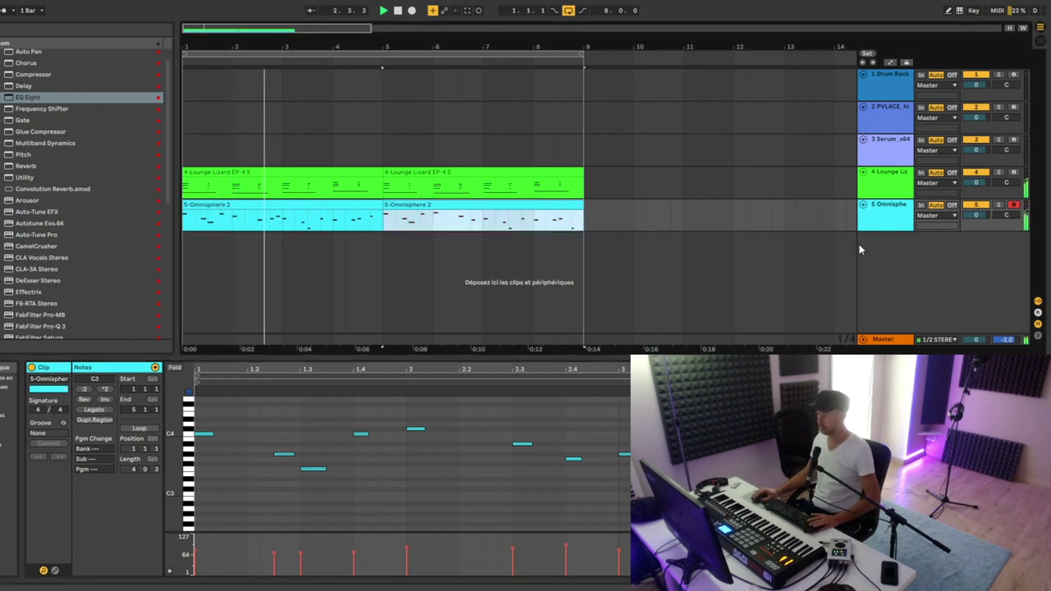
click(892, 220)
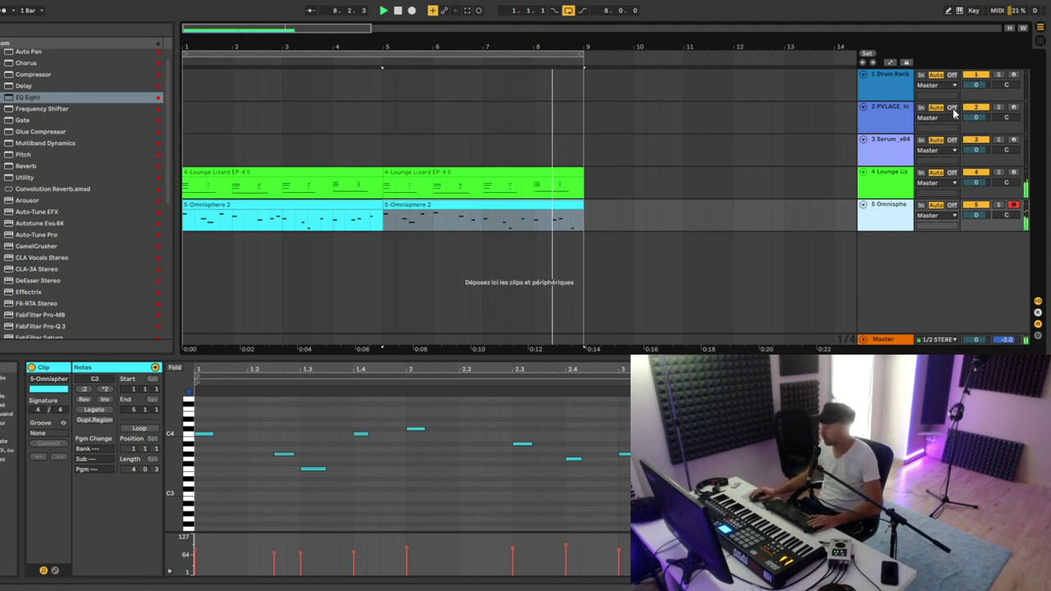
click(898, 91)
click(1012, 76)
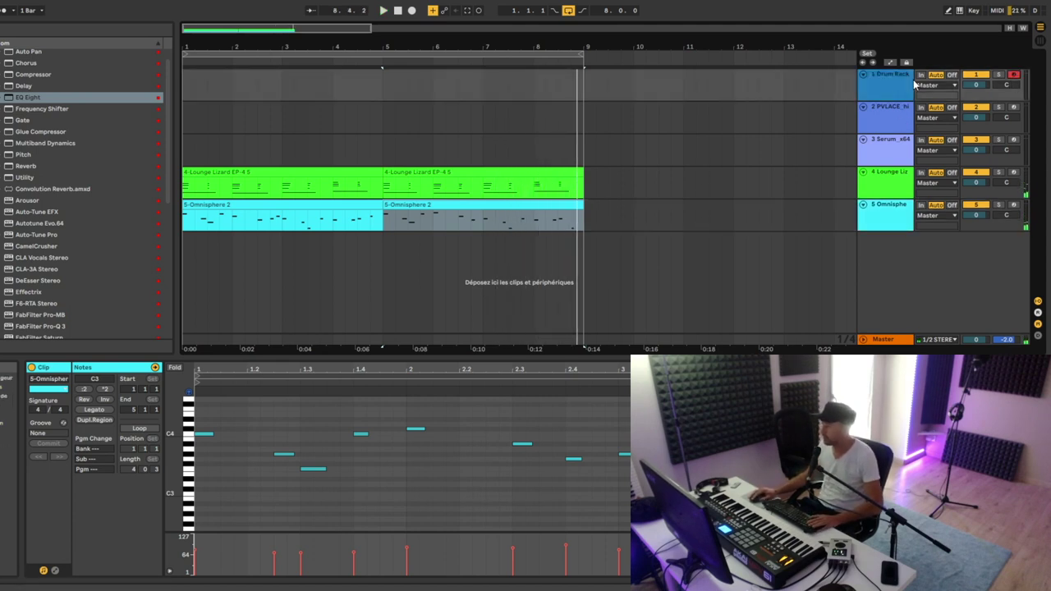
drag(188, 72, 279, 90)
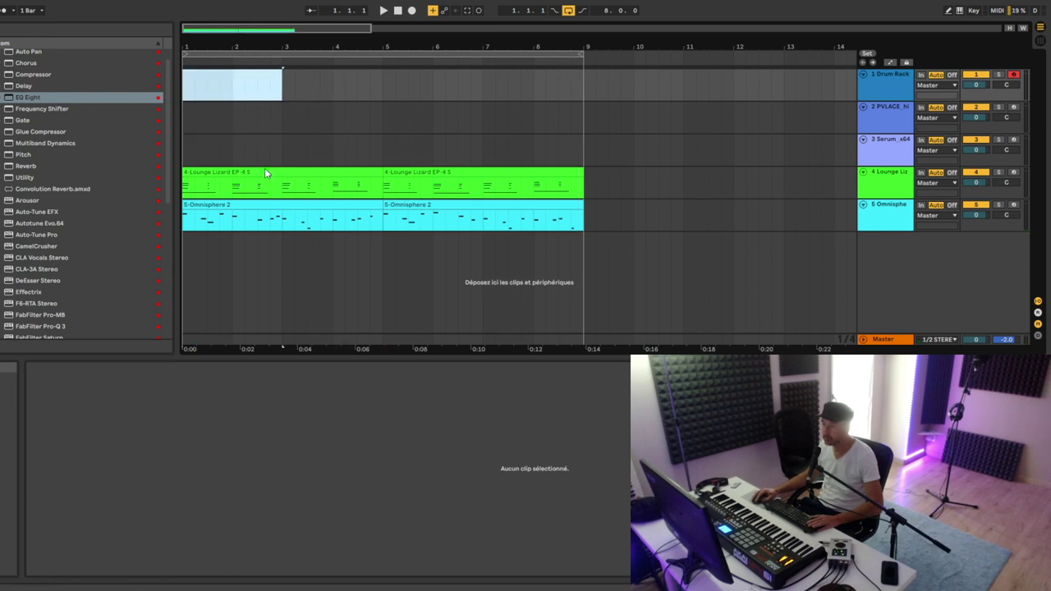
key(ctrl+shift+m)
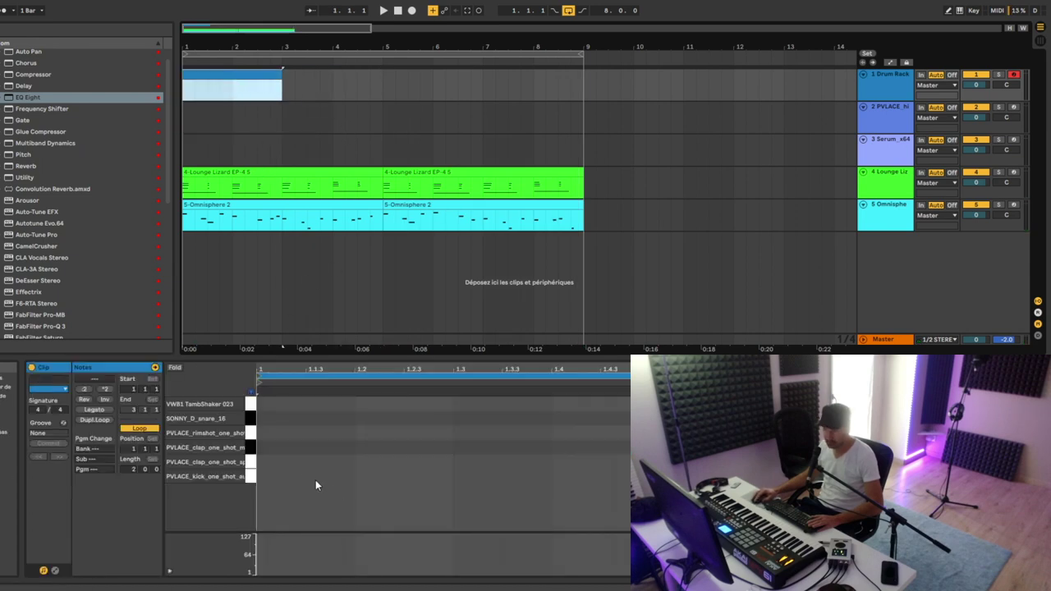
- Turn on draw mode, place a kick at 1.1 in the drum clip, and audition it
key(b)
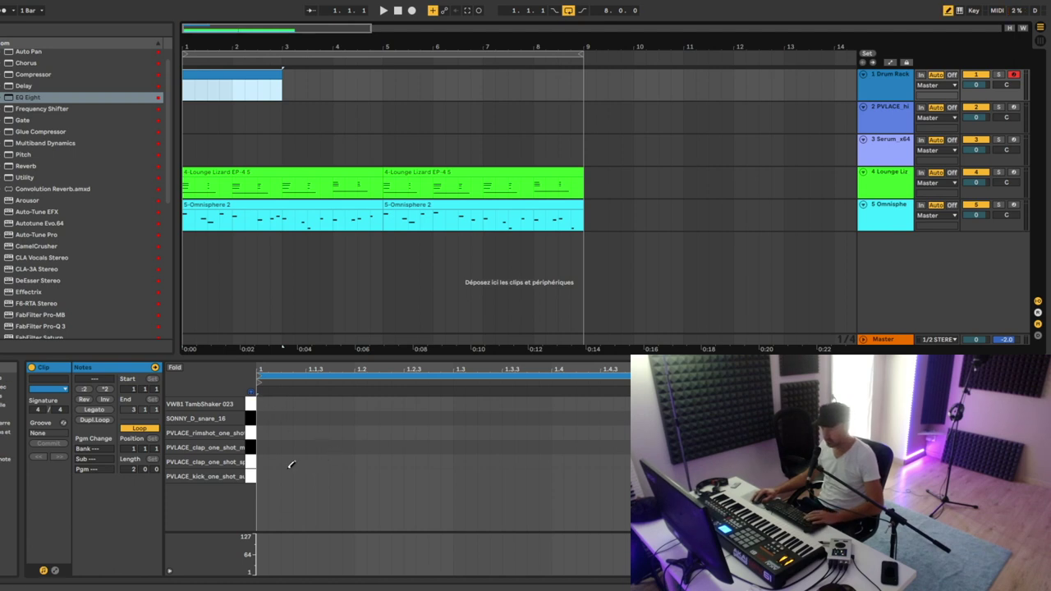
click(278, 504)
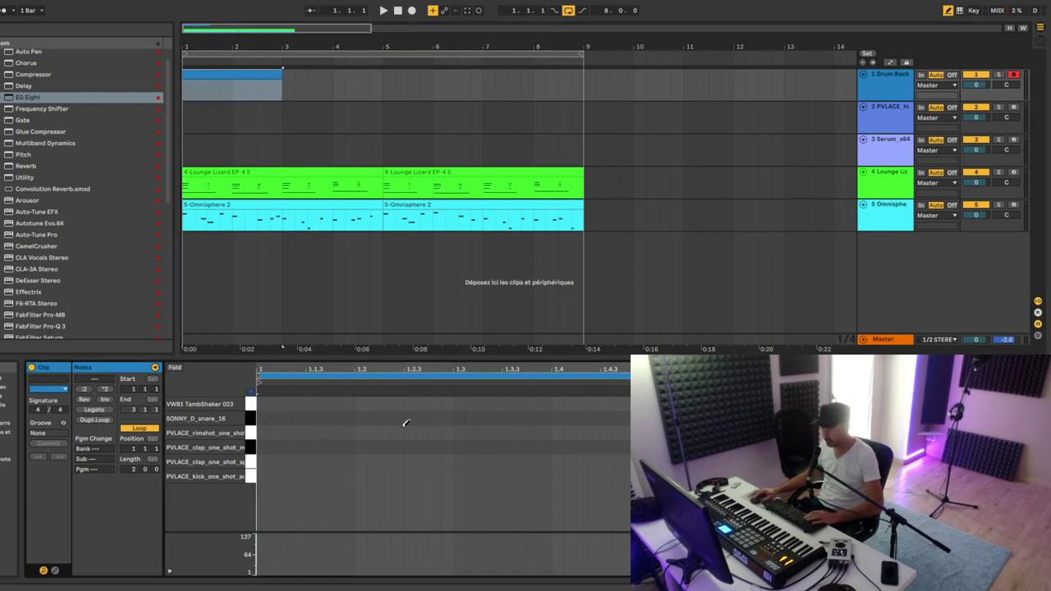
click(274, 474)
key(space)
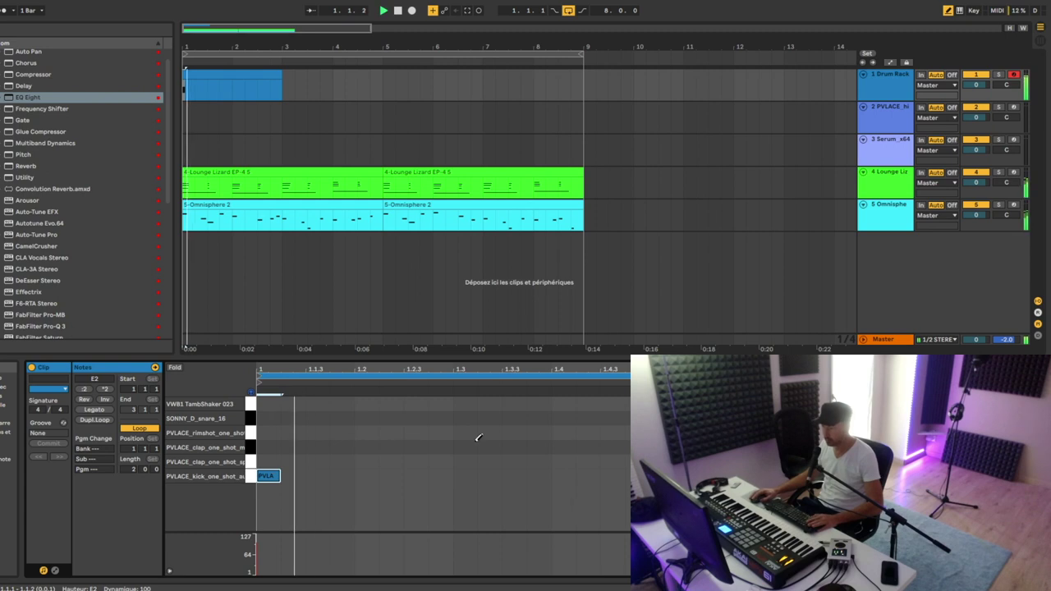
key(space)
- Layer both PVLACE clap samples at 1.3 in the drum clip and play the pattern
click(469, 447)
click(469, 448)
click(467, 461)
click(468, 448)
key(space)
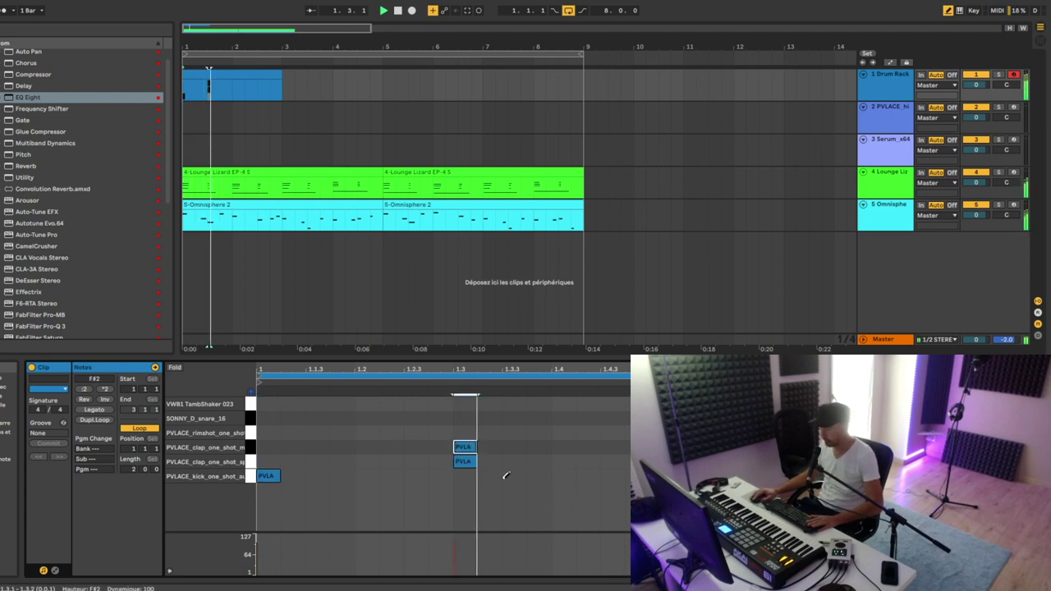
- Replace the trial kick at 2.1.1 with kicks at 2.1.3 and 2.2.1, and layer claps at 2.3
key(space)
click(663, 476)
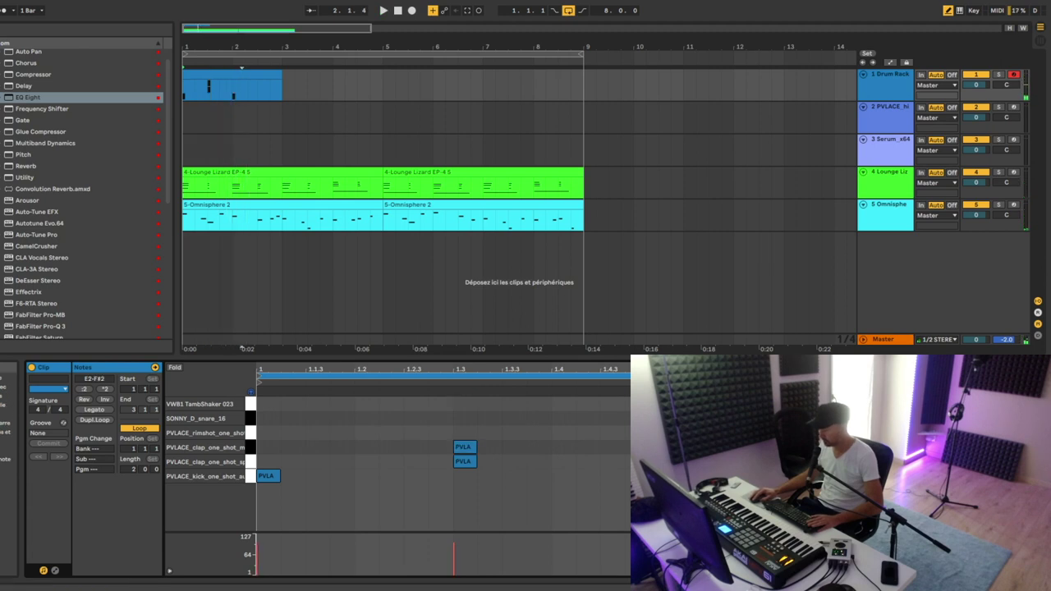
key(ctrl+z)
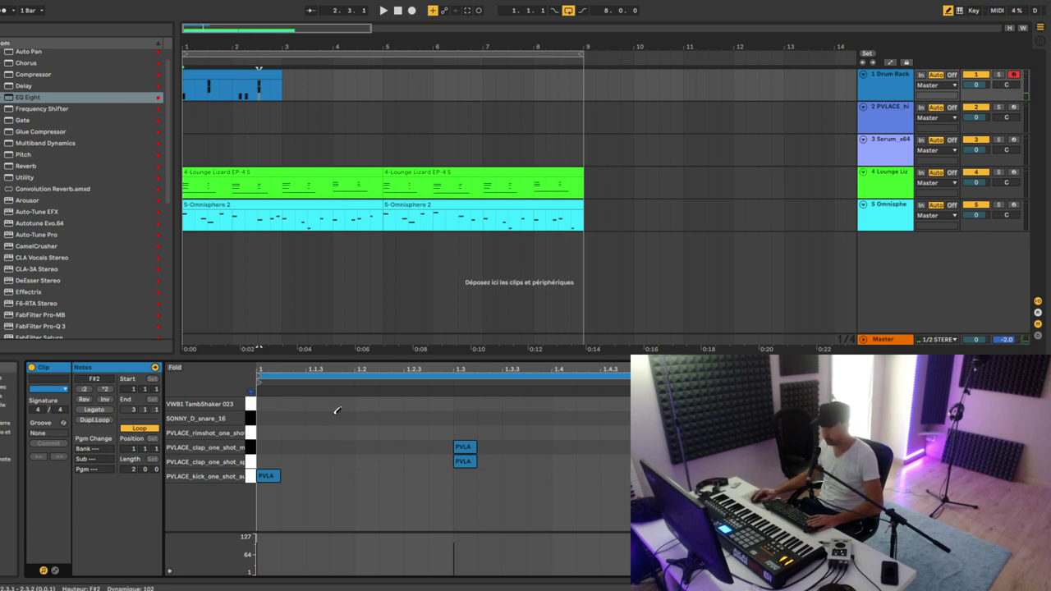
- Add a TambShaker hit at 1.2 and a SONNY_D snare at 1.2.3, and play the drum pattern
click(415, 403)
click(415, 404)
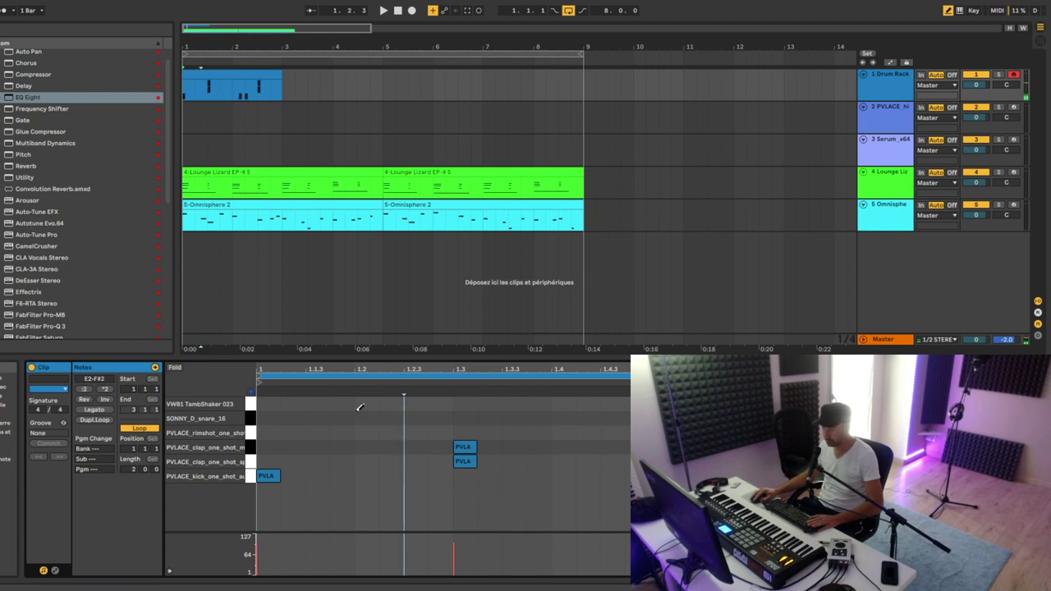
click(366, 402)
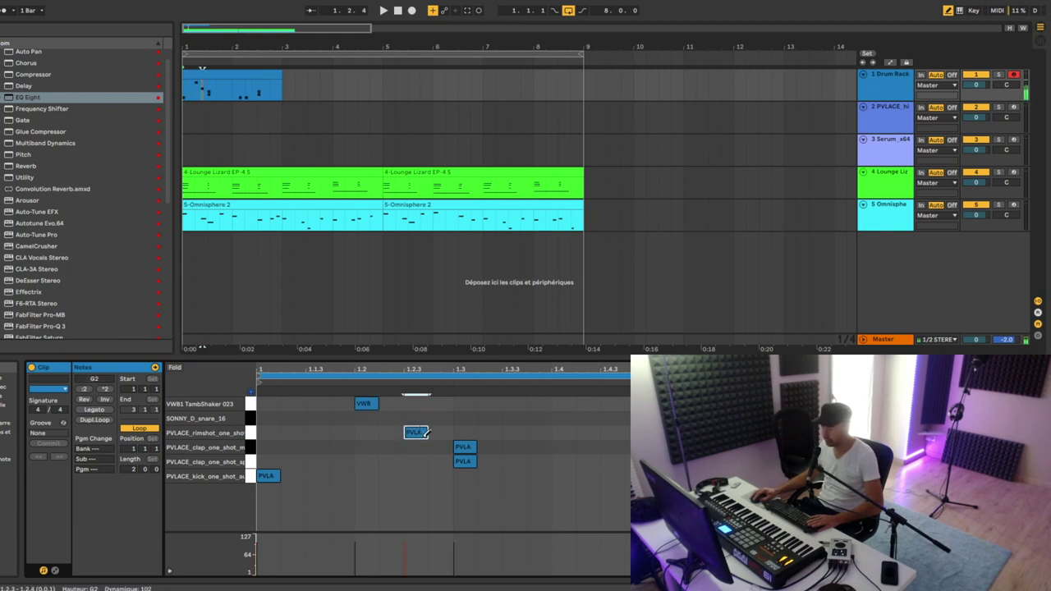
click(415, 418)
key(space)
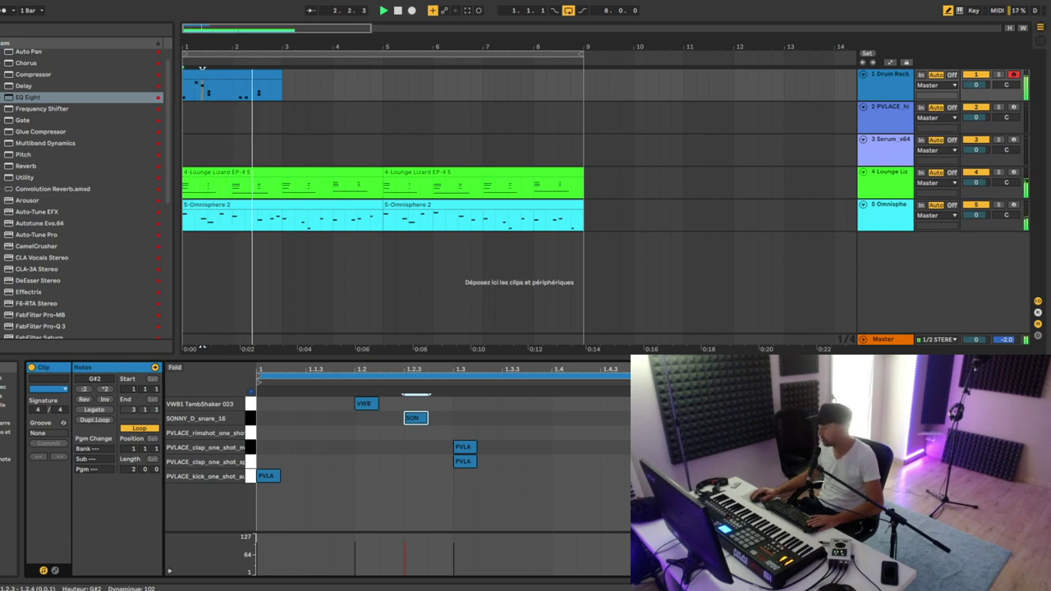
- Add a TambShaker hit at 2.2.3 and rimshots from 2.4.1 to 2.4.3, play the pattern, and select the drum clip
click(252, 348)
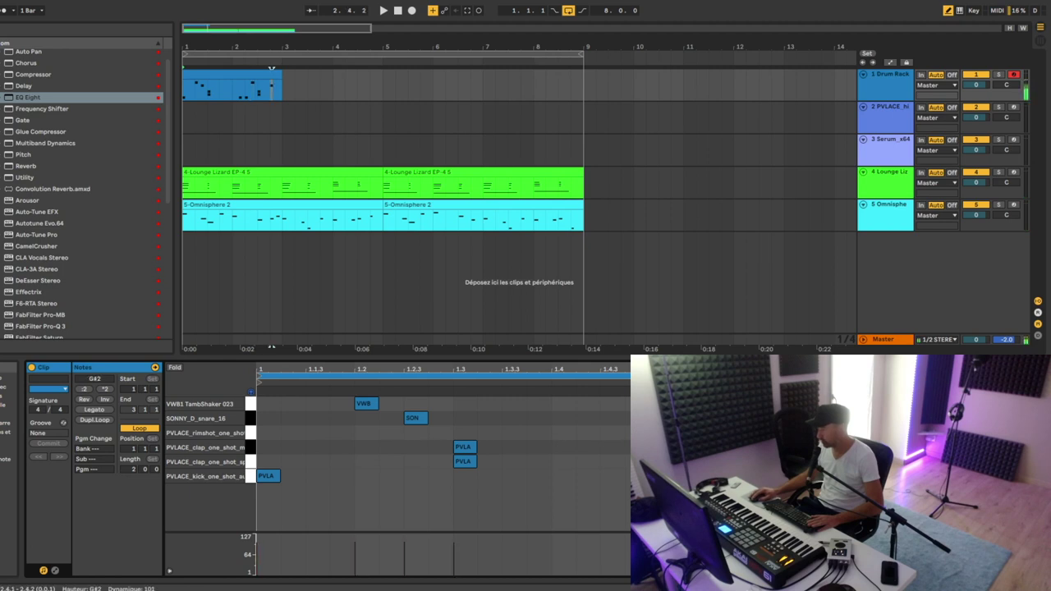
key(space)
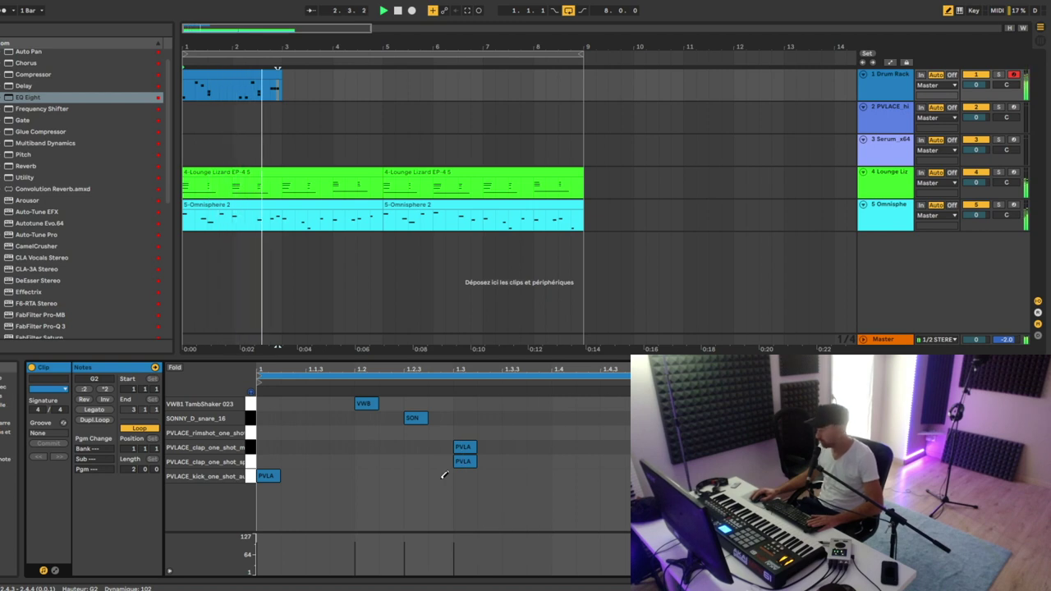
key(space)
click(245, 78)
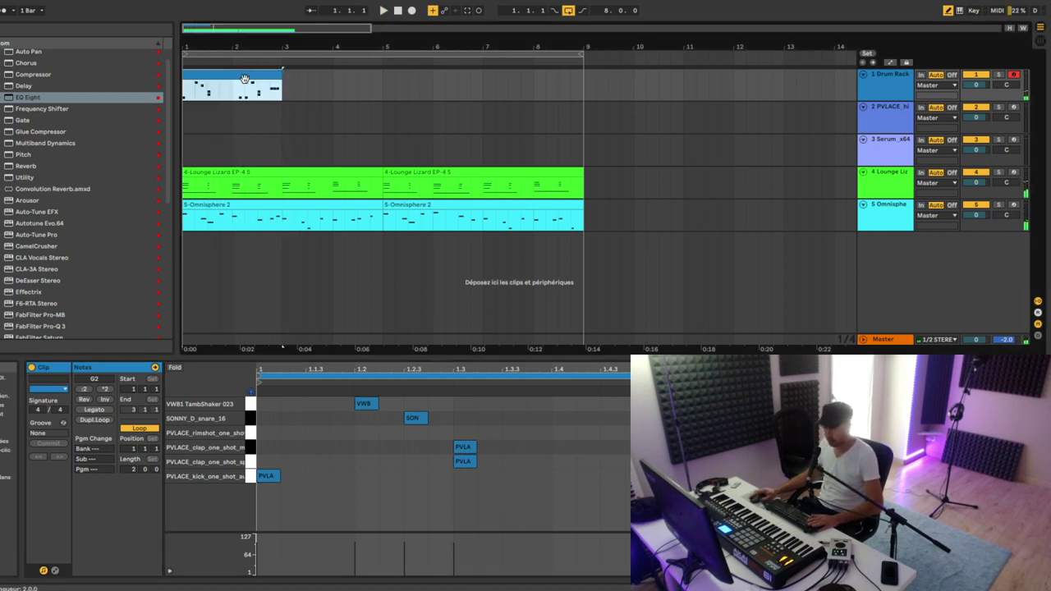
- Duplicate the two-bar drum clip and consolidate both copies into one four-bar clip covering bars 1 to 4
key(super+d)
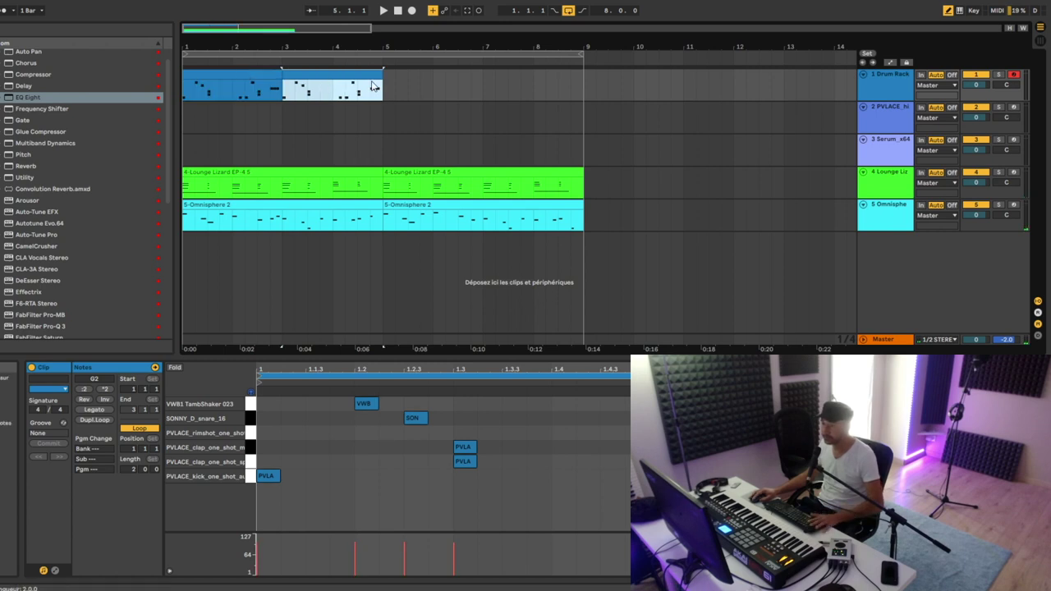
shift+click(243, 92)
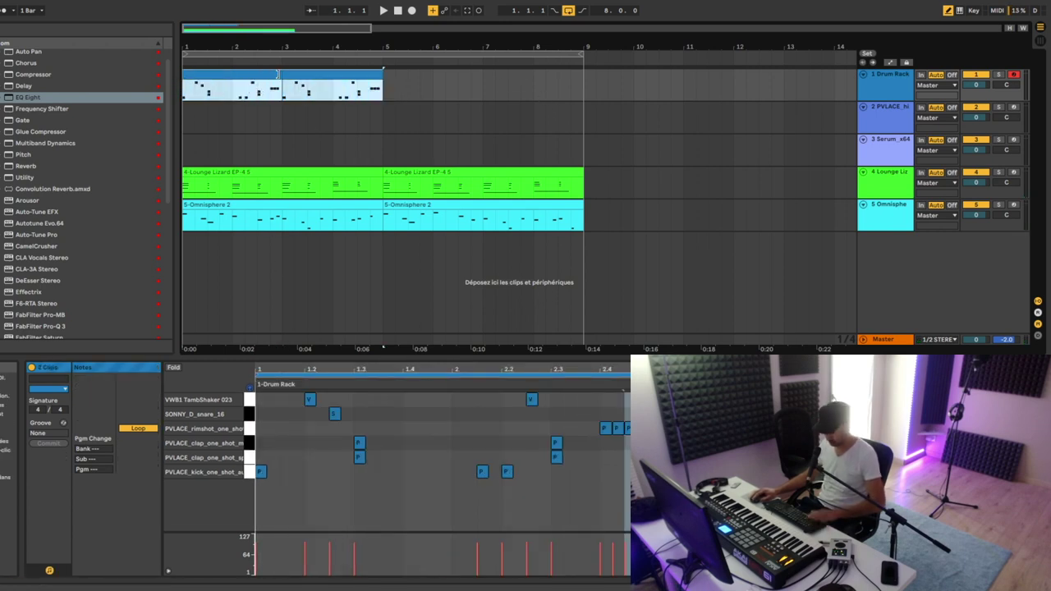
key(super+j)
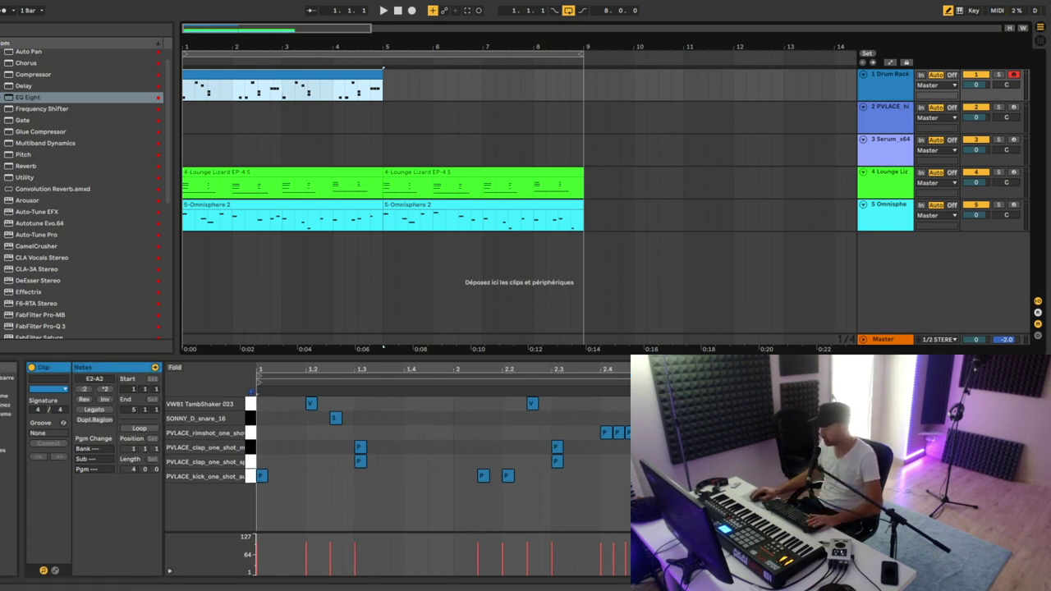
- Play the beat, then add a kick at 4.3.3 and a SONNY_D snare at 4.1.3 in the drum clip
key(space)
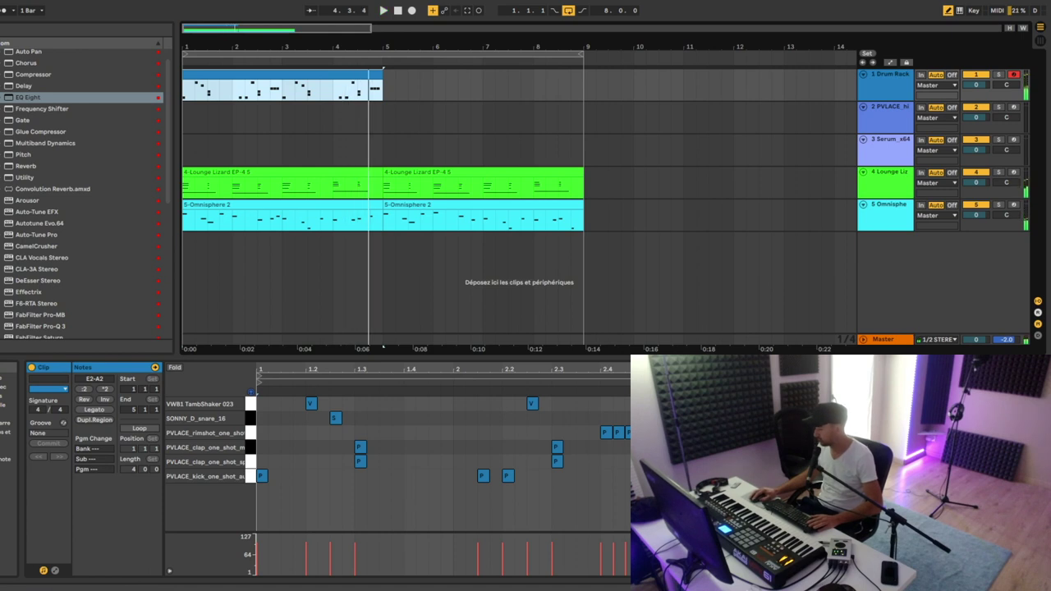
click(976, 477)
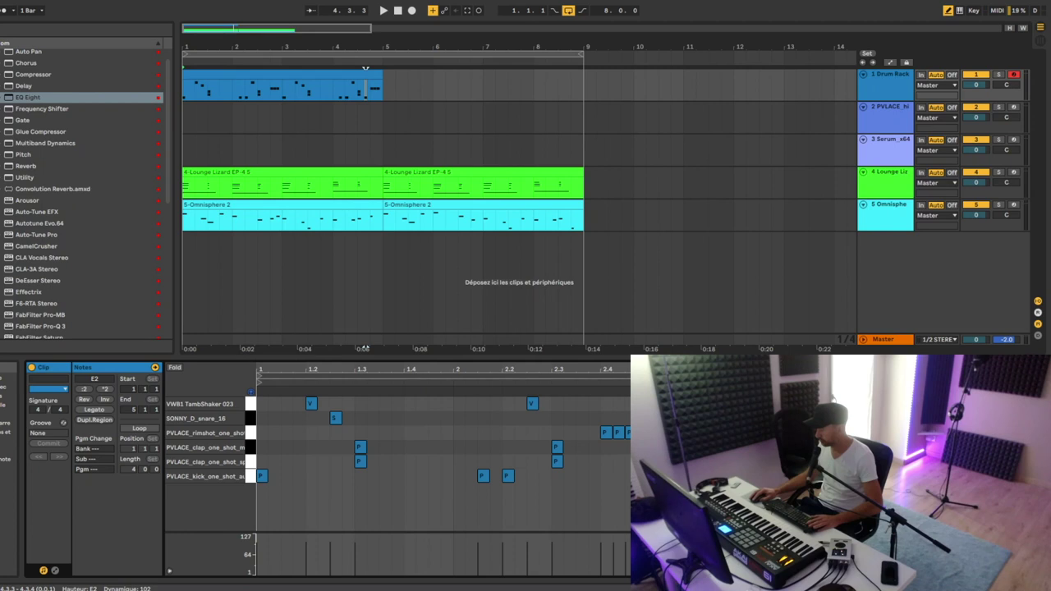
key(Down)
key(space)
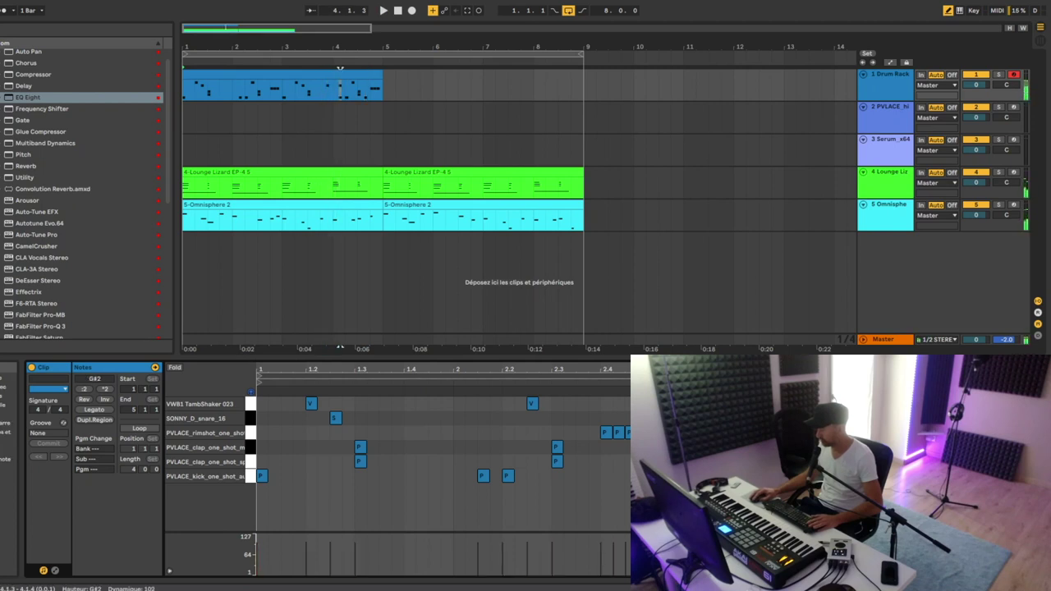
key(ctrl+a)
key(space)
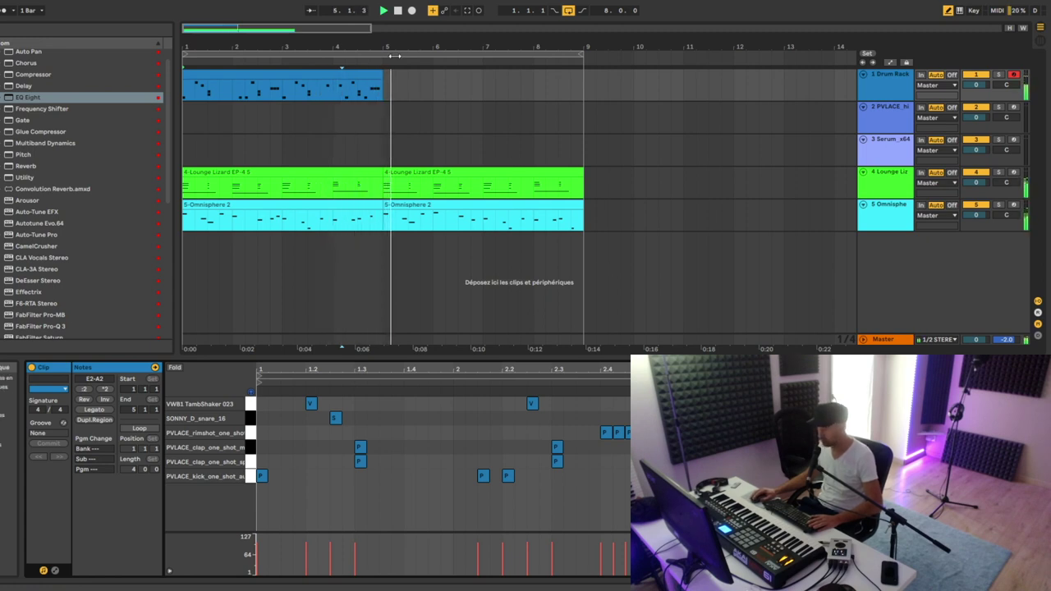
- Stop playback and duplicate the four-bar drum clip to cover bars 5 to 8
key(space)
click(344, 74)
key(ctrl+d)
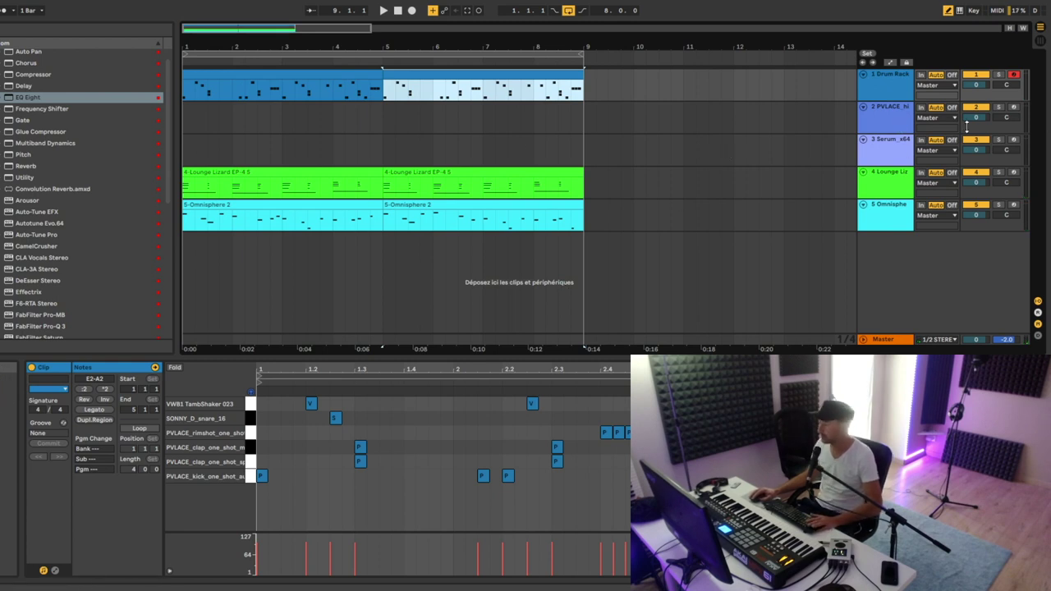
click(1013, 107)
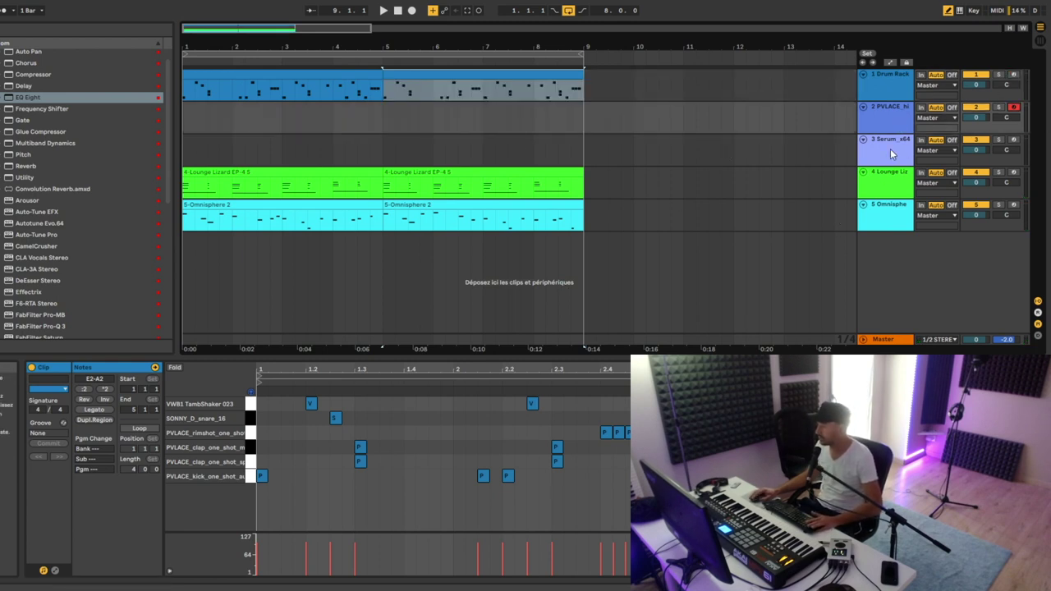
click(891, 154)
click(897, 123)
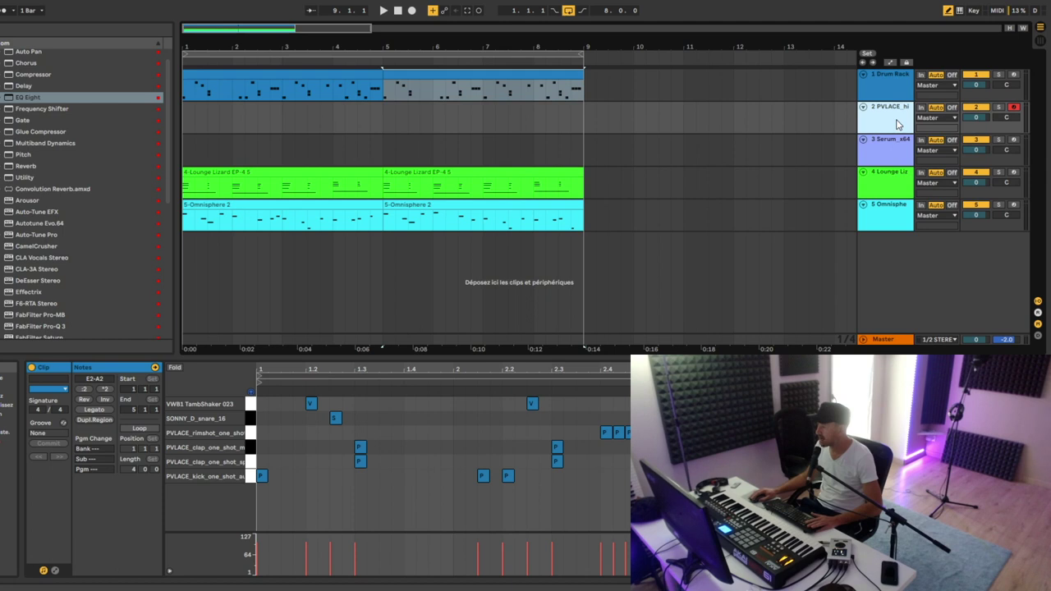
click(1013, 139)
click(196, 146)
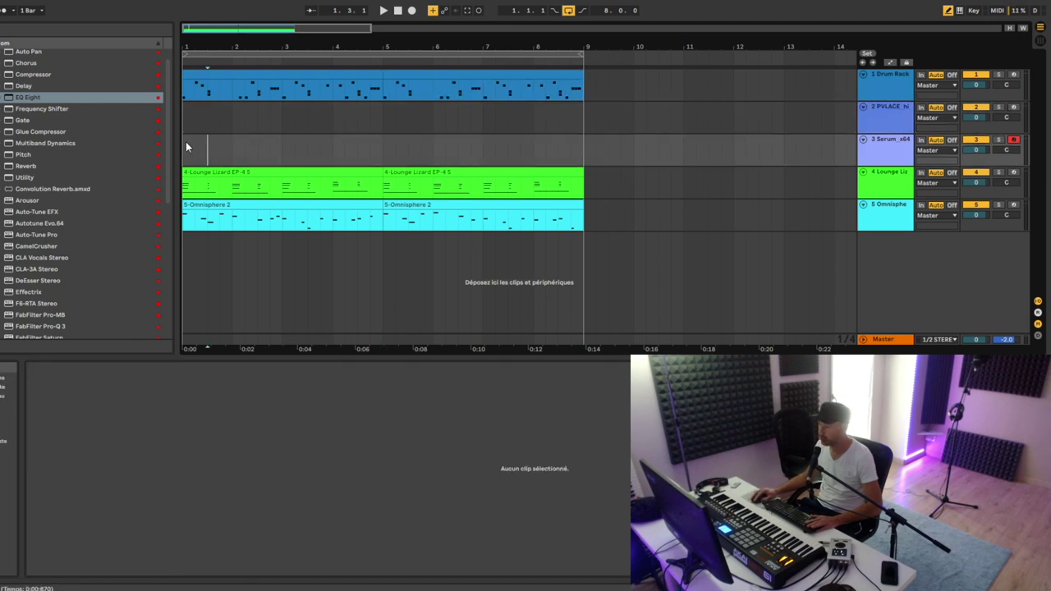
drag(186, 147, 347, 151)
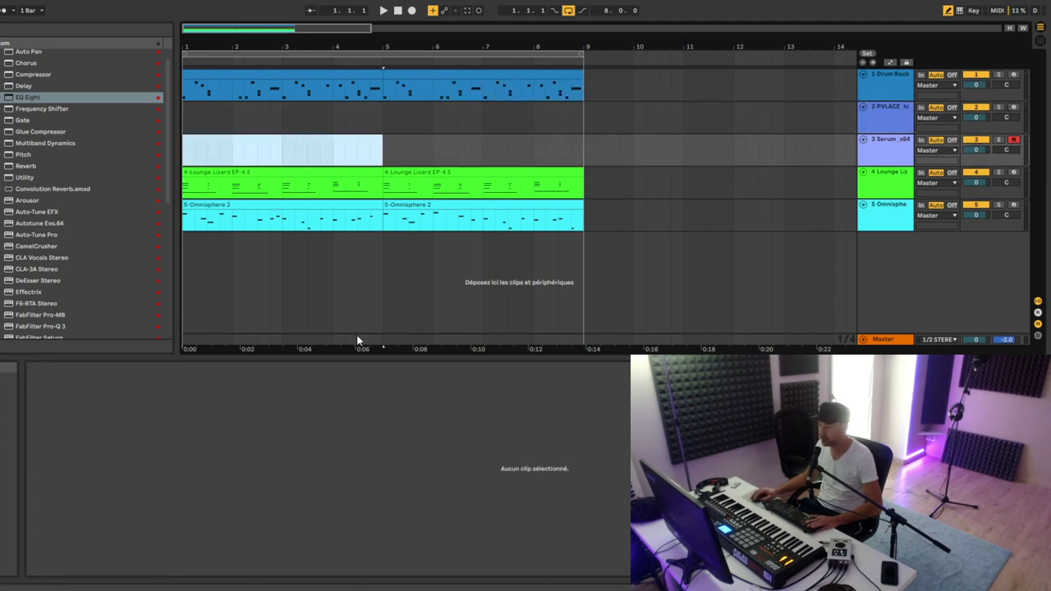
key(ctrl+shift+m)
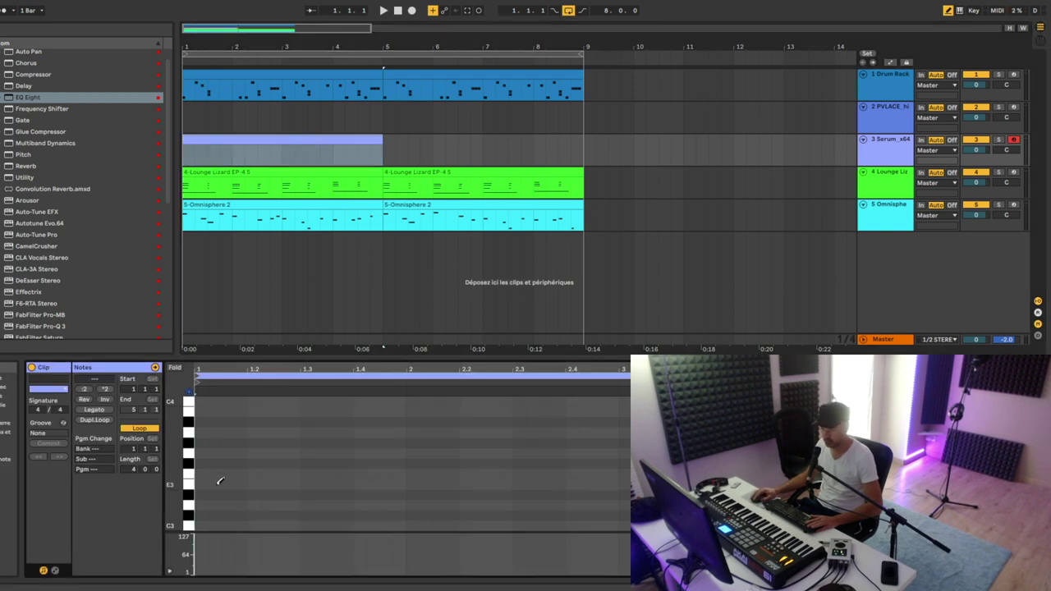
drag(177, 456, 169, 451)
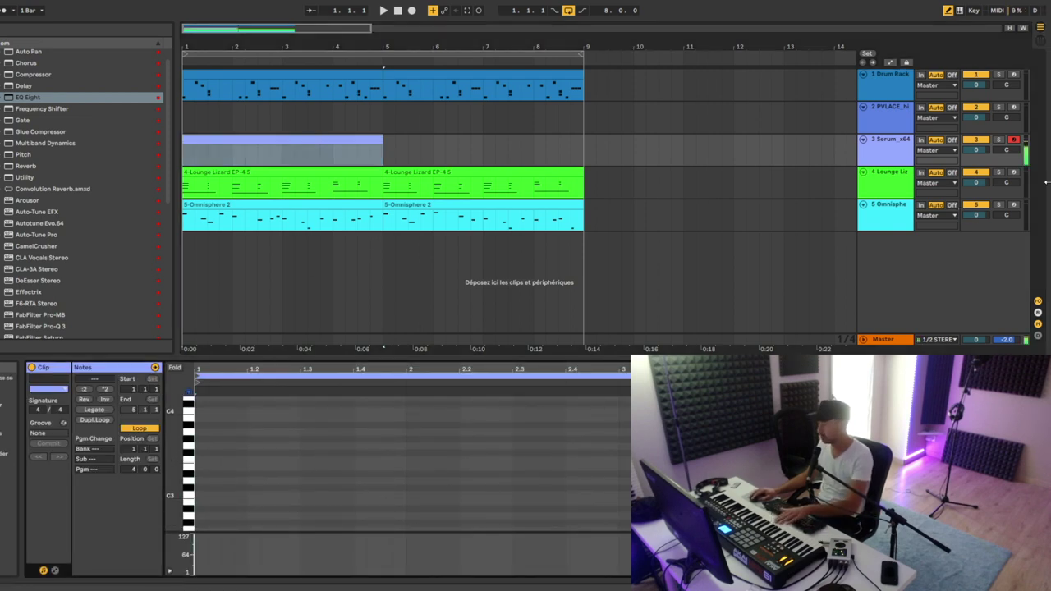
drag(339, 139, 332, 128)
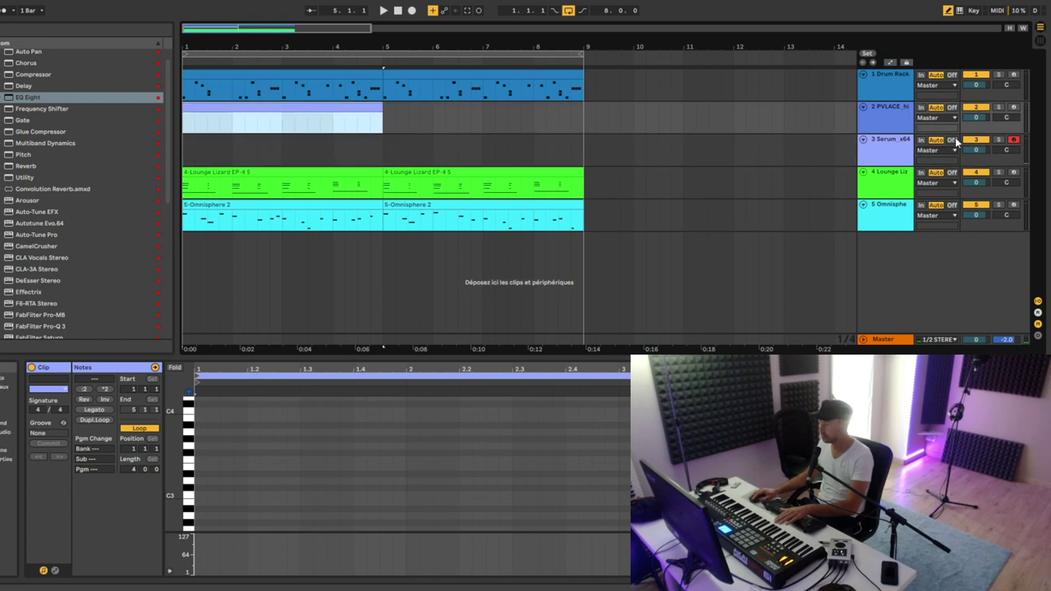
click(196, 117)
click(196, 105)
key(Delete)
- Create an empty four-bar MIDI clip at bar 1 on the PVLACE_hi track, arm the track and open the clip
drag(195, 107, 380, 126)
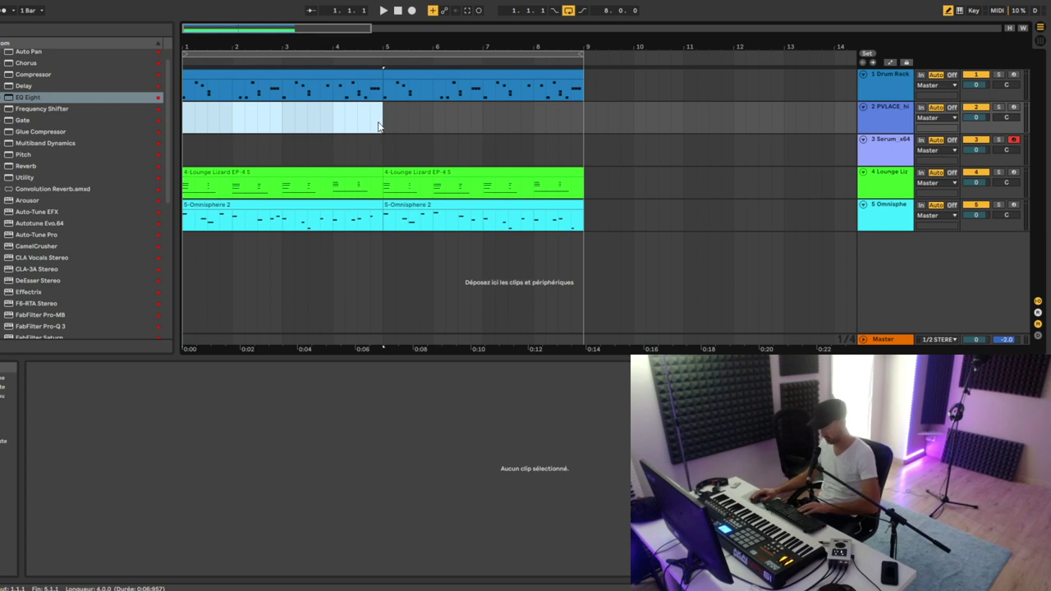
key(ctrl+shift+m)
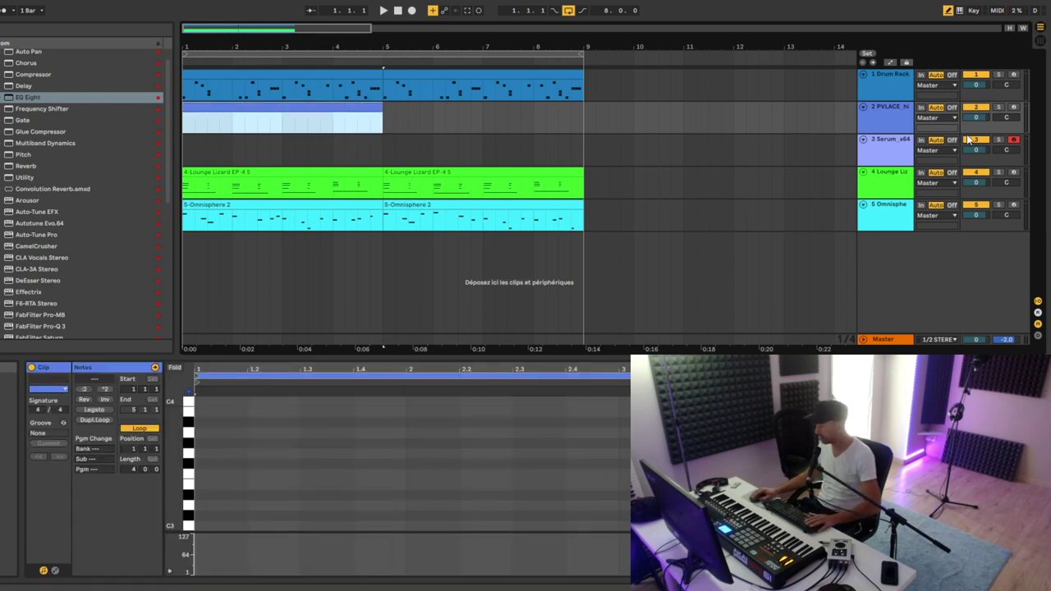
click(1012, 107)
click(237, 110)
double_click(237, 110)
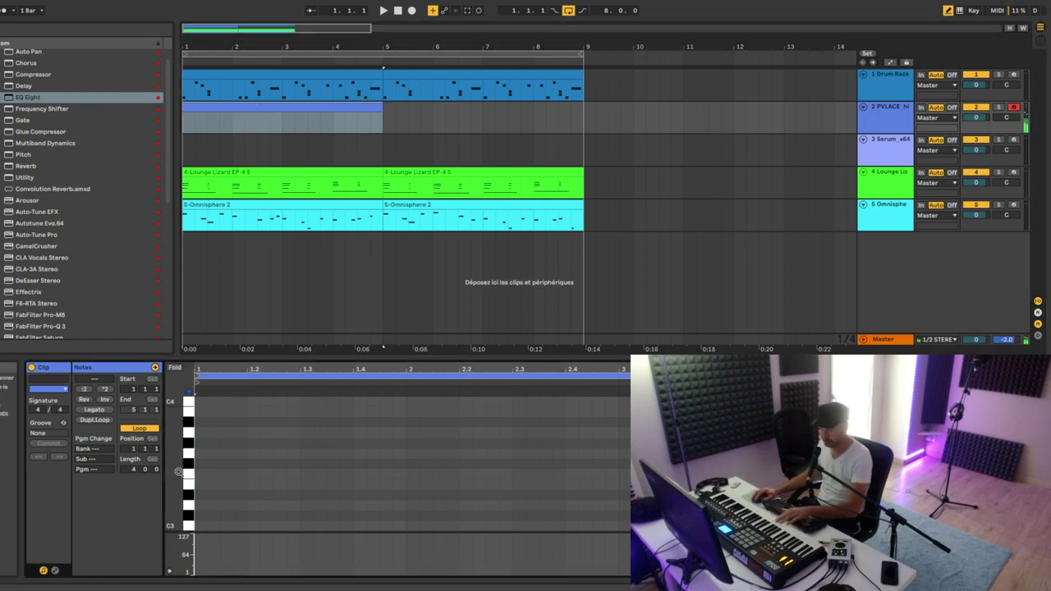
- Fill all four bars of the hi-hat clip with eighth notes on C3 and play along
drag(178, 472, 230, 479)
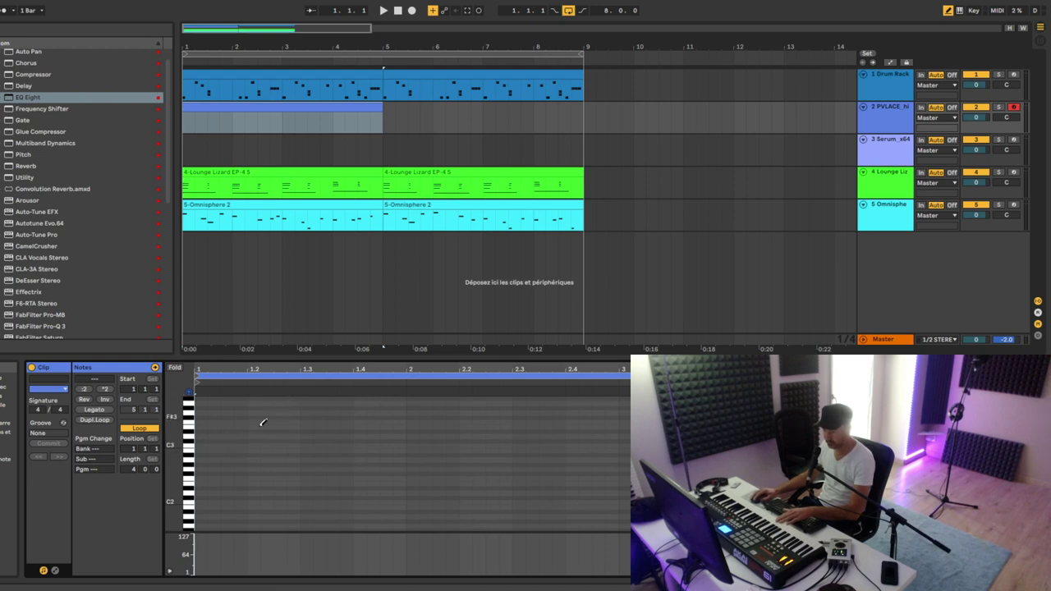
key(space)
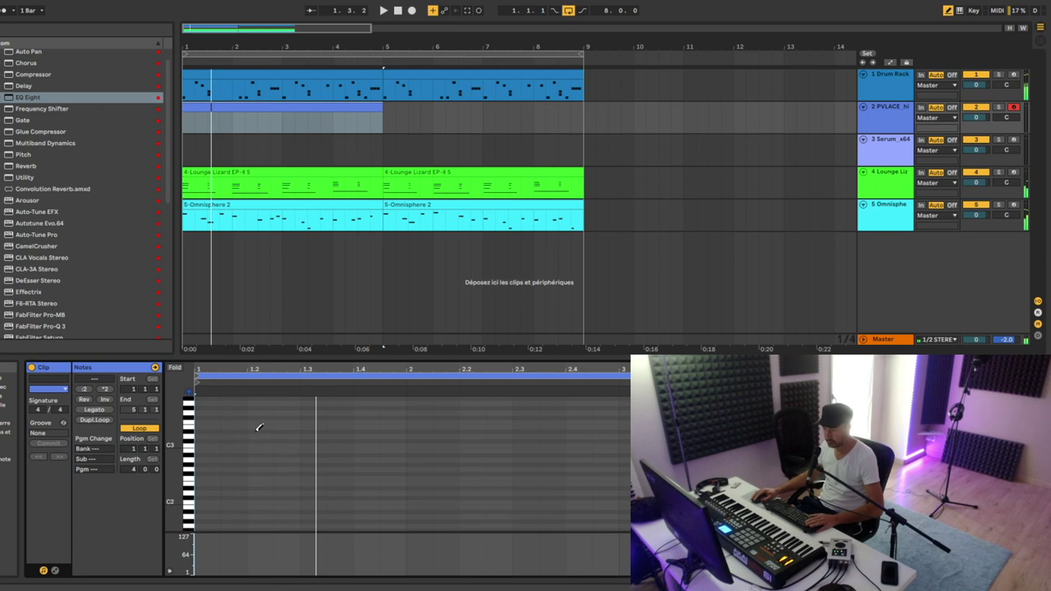
key(space)
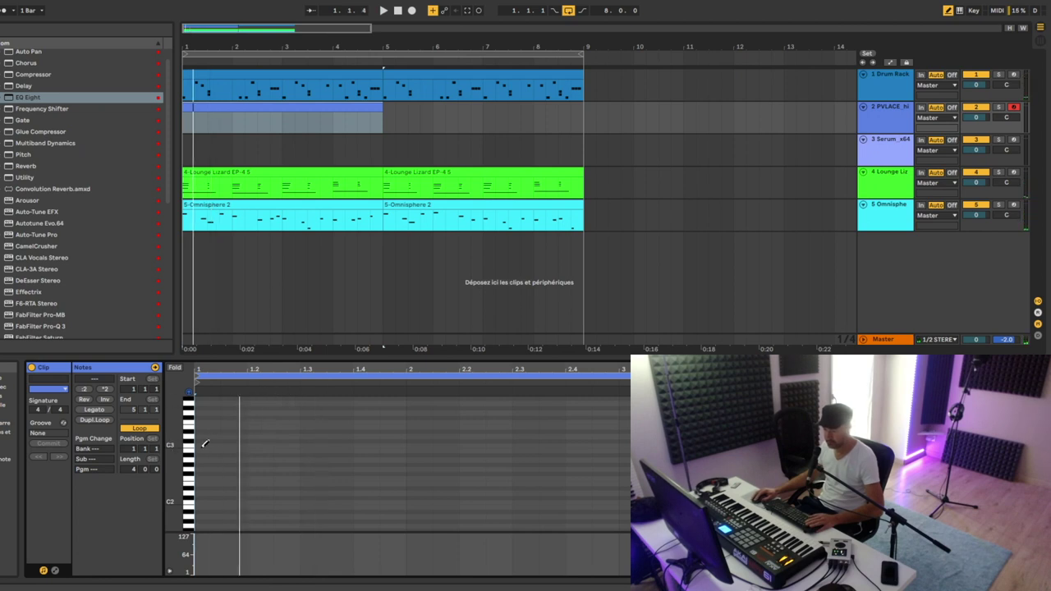
drag(205, 443, 752, 445)
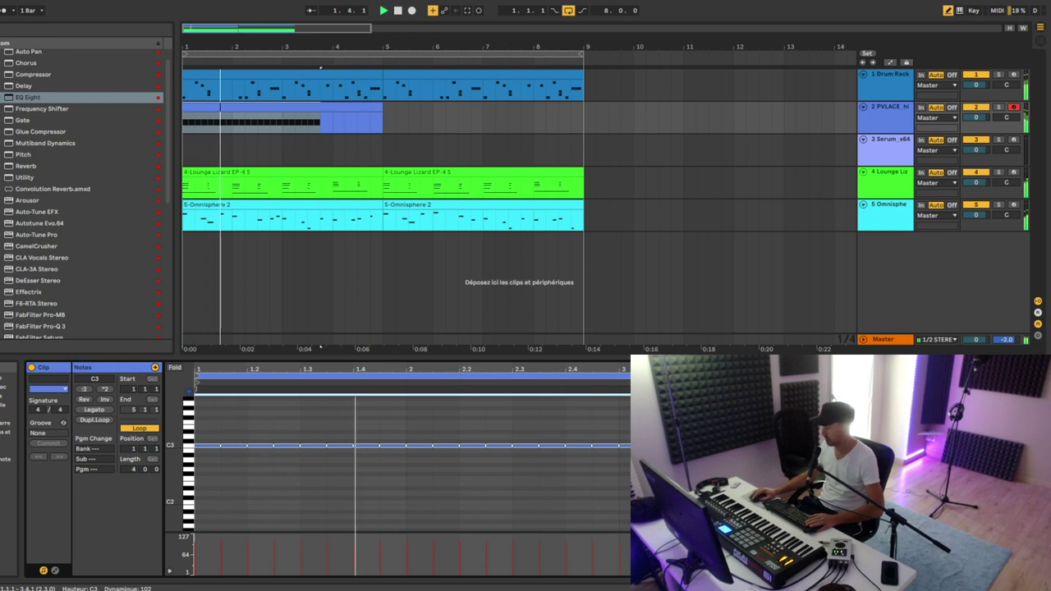
key(space)
drag(791, 445, 1008, 445)
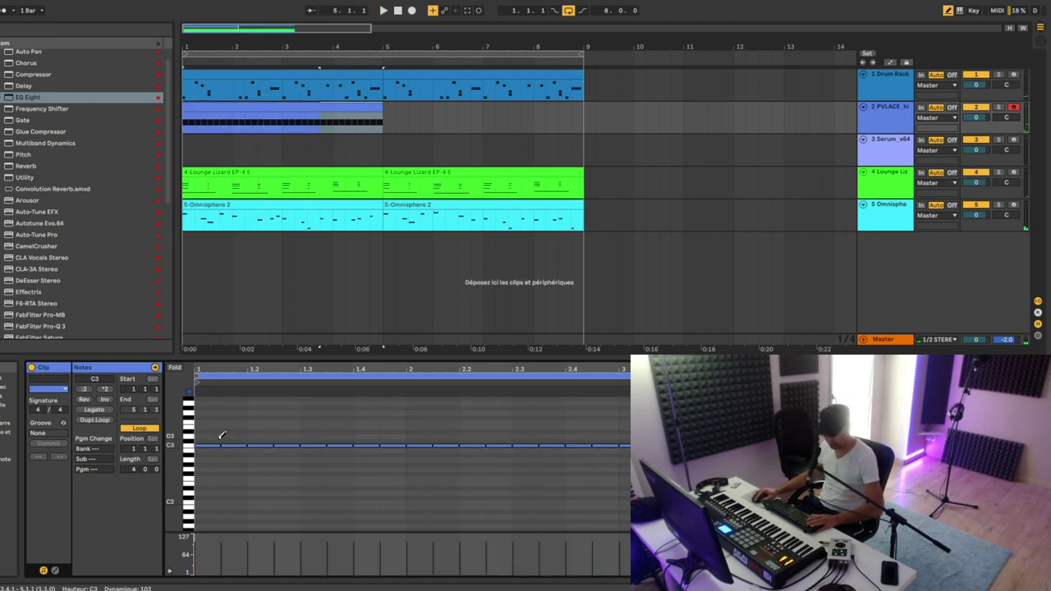
- Shorten all the C3 hi-hat notes to about half their length and select the hi-hat clip
key(ctrl+a)
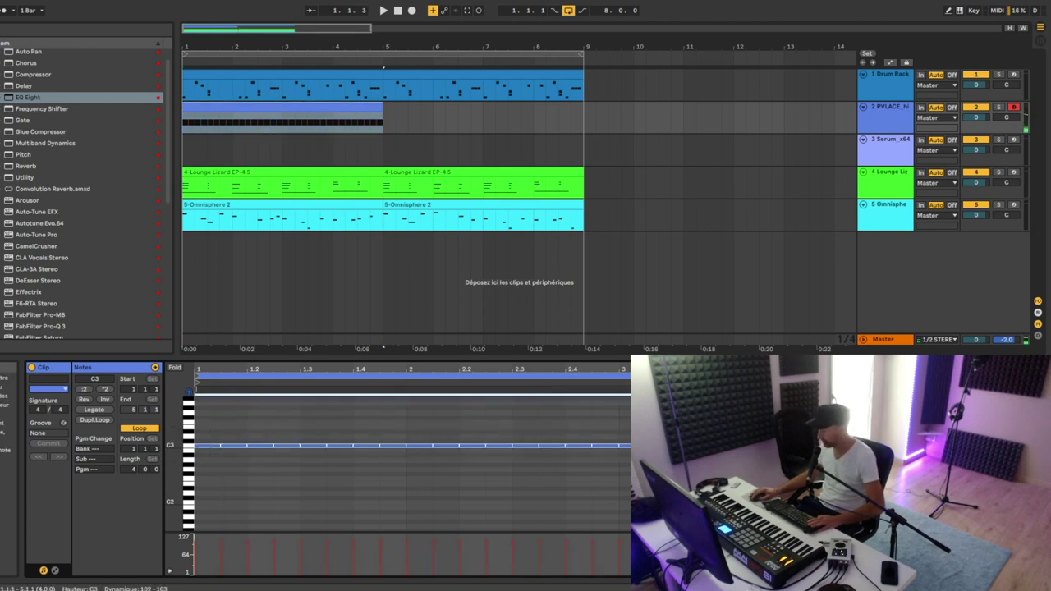
drag(1048, 446, 1036, 445)
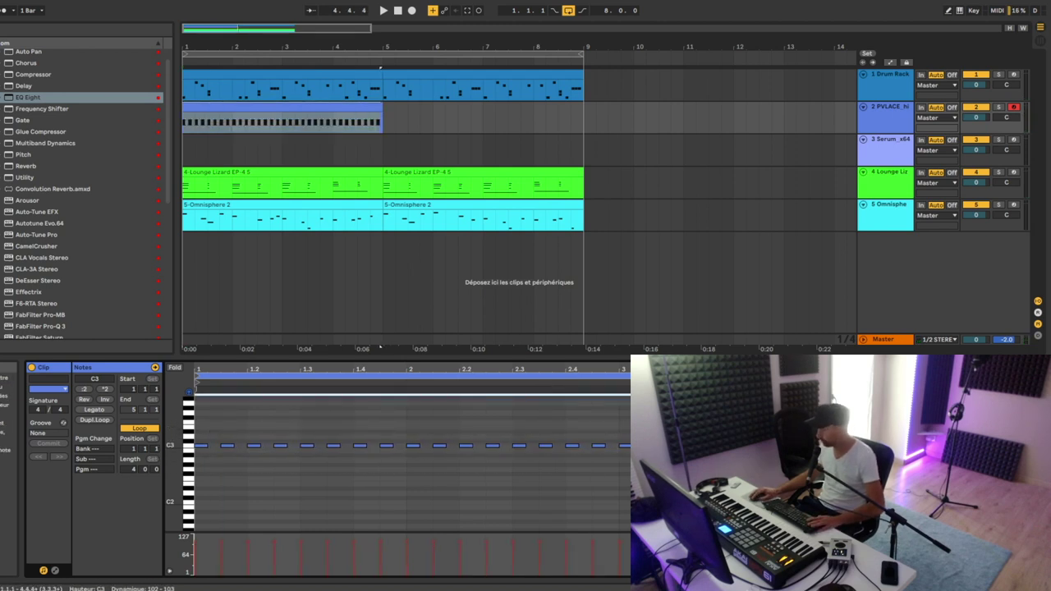
click(278, 122)
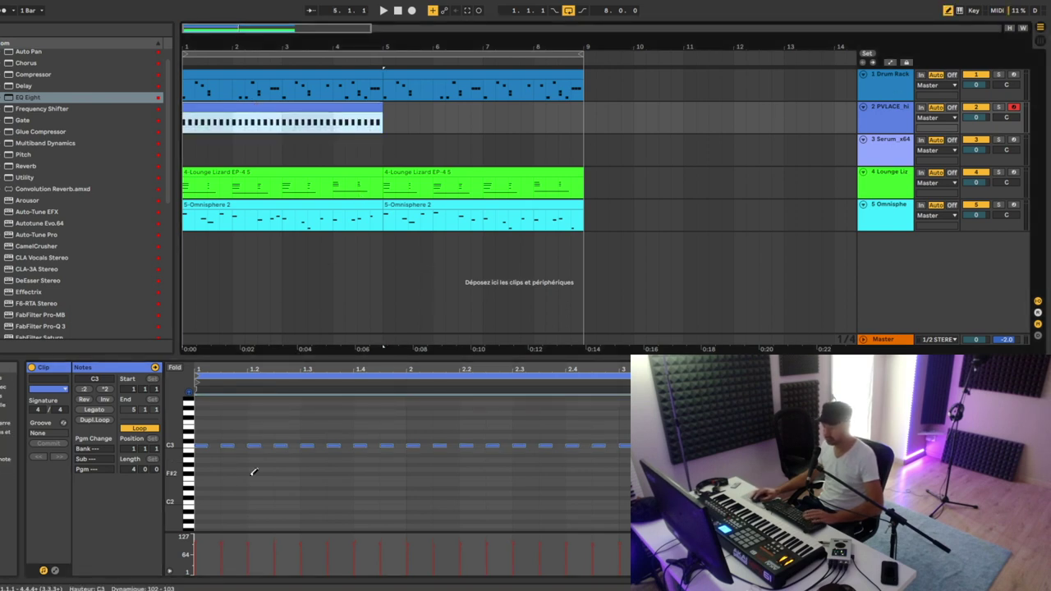
- Replace the C3 hi-hat hit at 1.1.3 with an eighth note on G#3 and play the pattern
scroll(238, 442, up, 1)
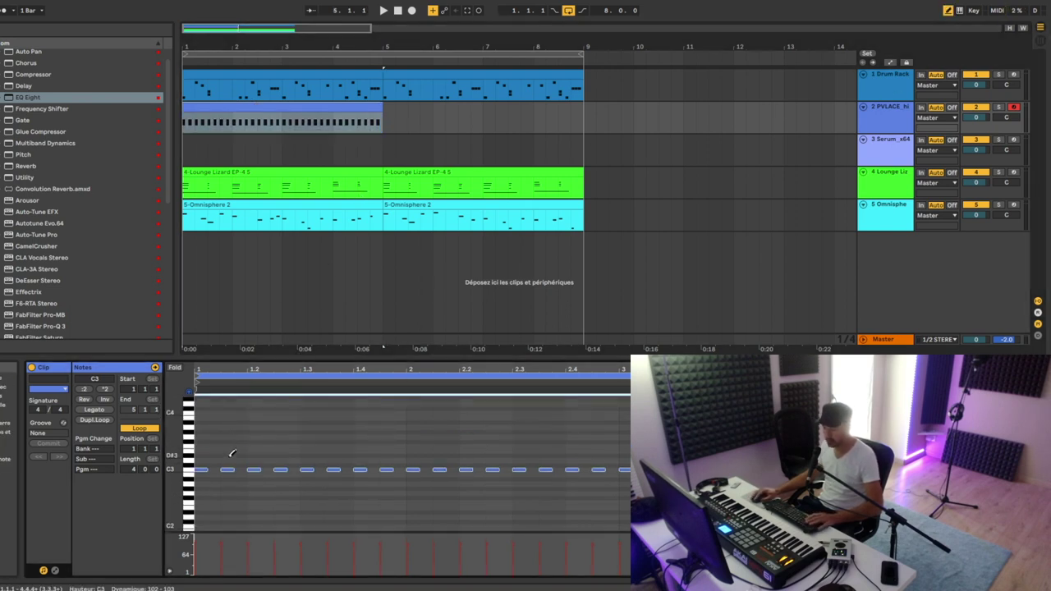
click(232, 426)
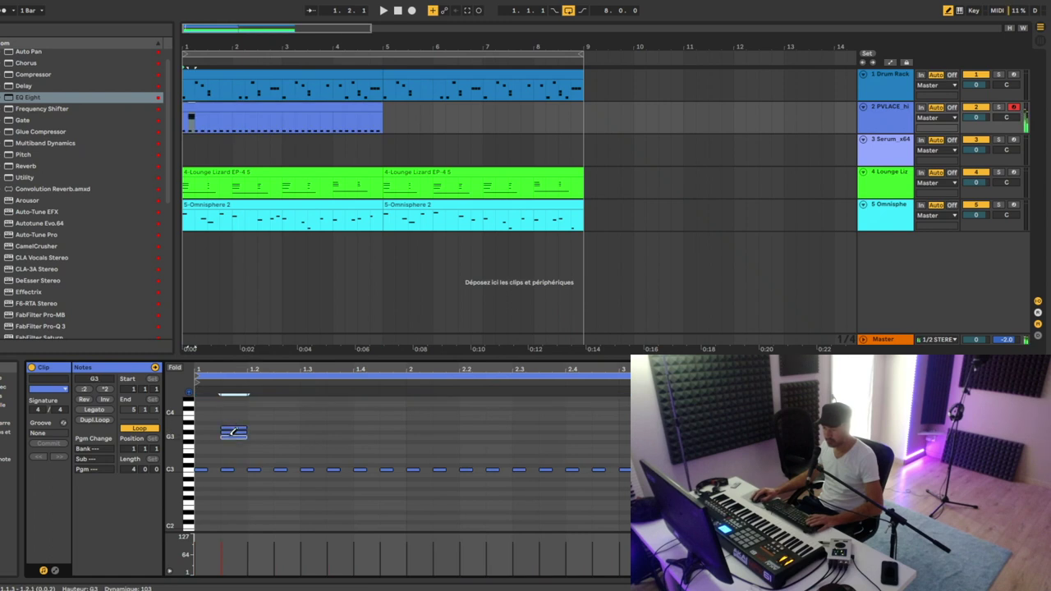
key(ctrl+a)
click(233, 426)
click(233, 431)
key(space)
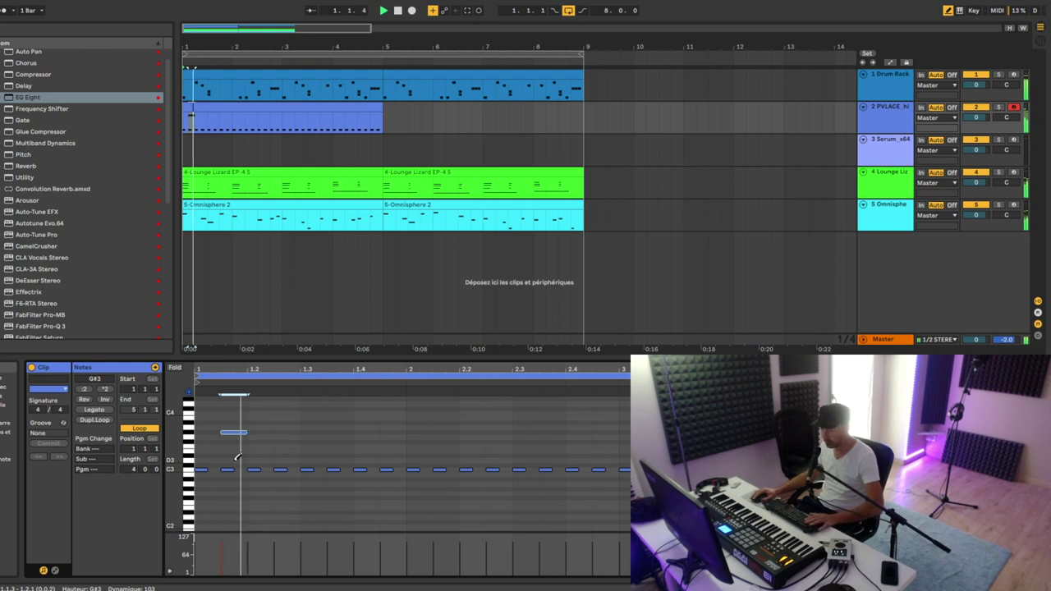
key(space)
click(231, 470)
key(space)
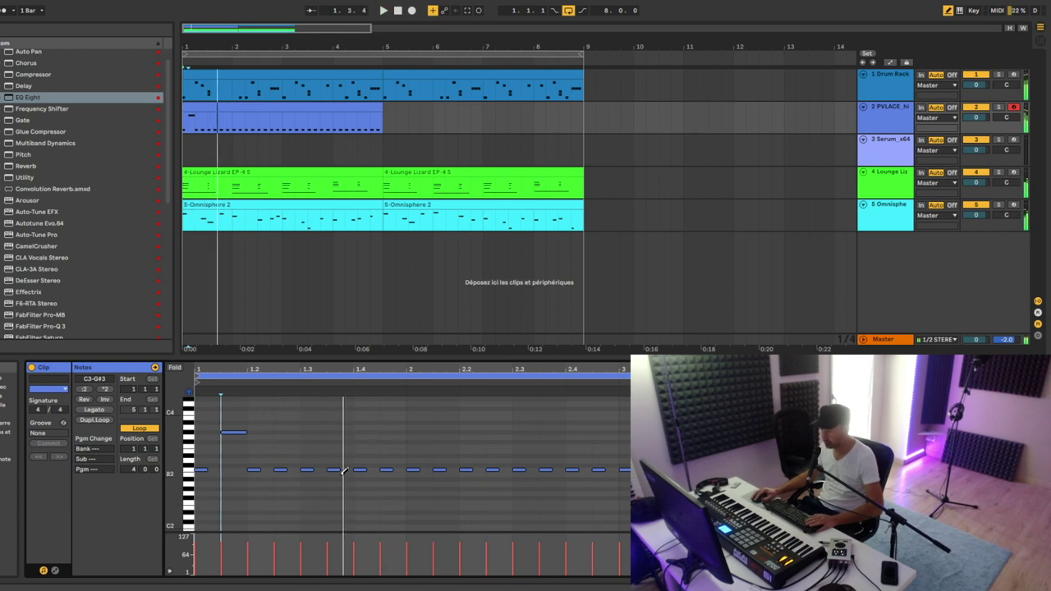
- Replace the C3 hi-hat hit at 1.3.3 with an eighth note on F2 and play the pattern
drag(337, 466, 337, 497)
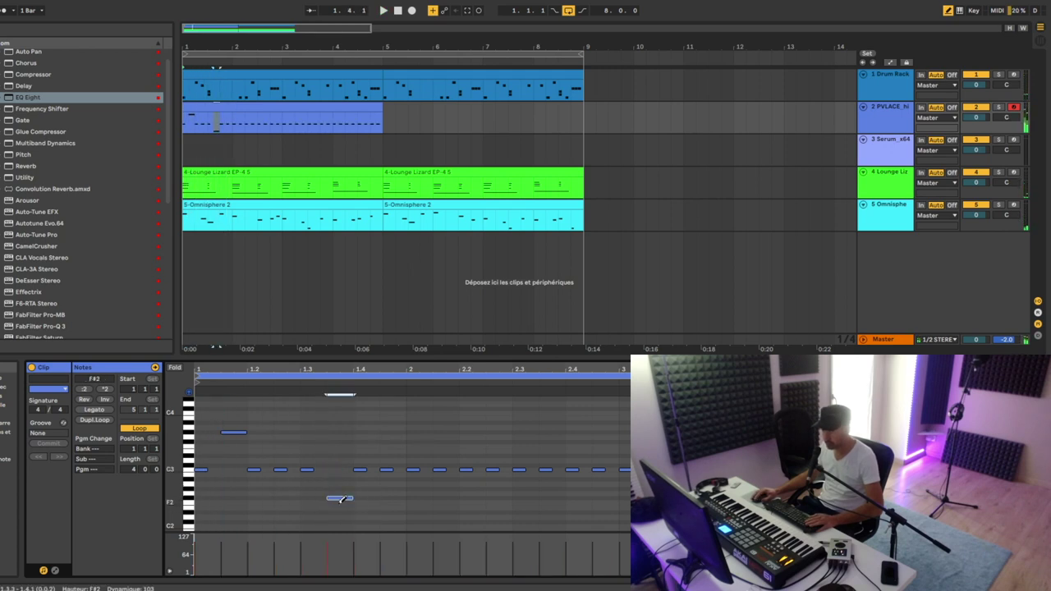
click(339, 497)
key(space)
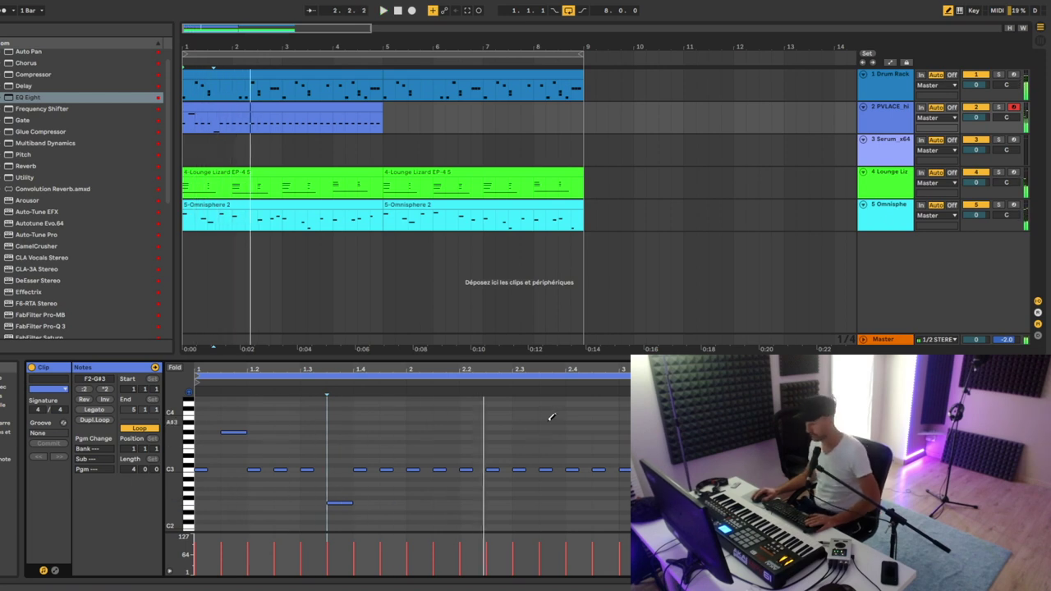
- Replace the C3 hi-hat hit at 2.2.3 with a roll of four thirty-second notes and play the pattern
key(space)
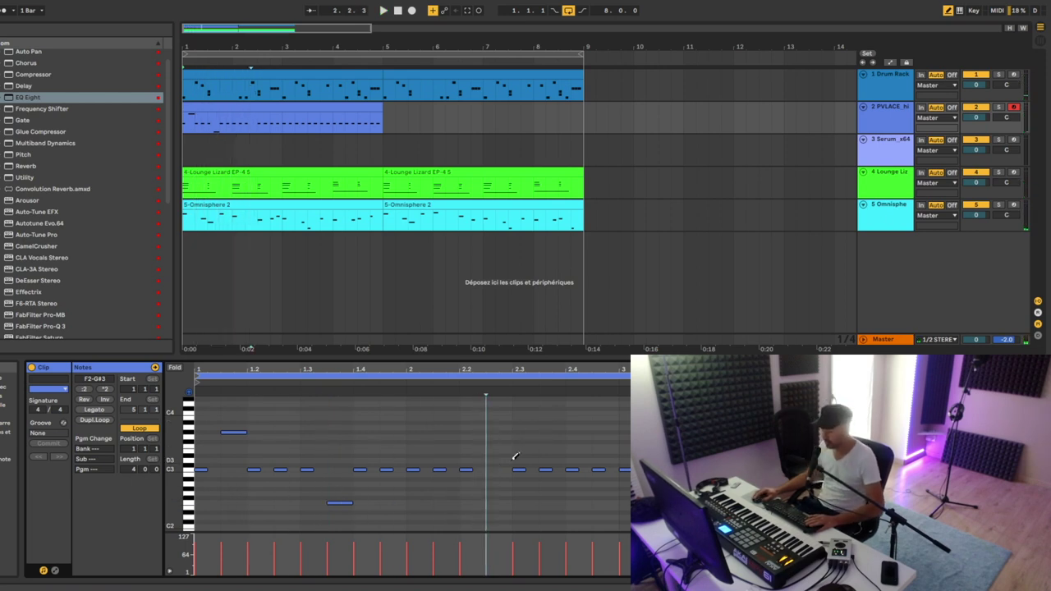
click(491, 468)
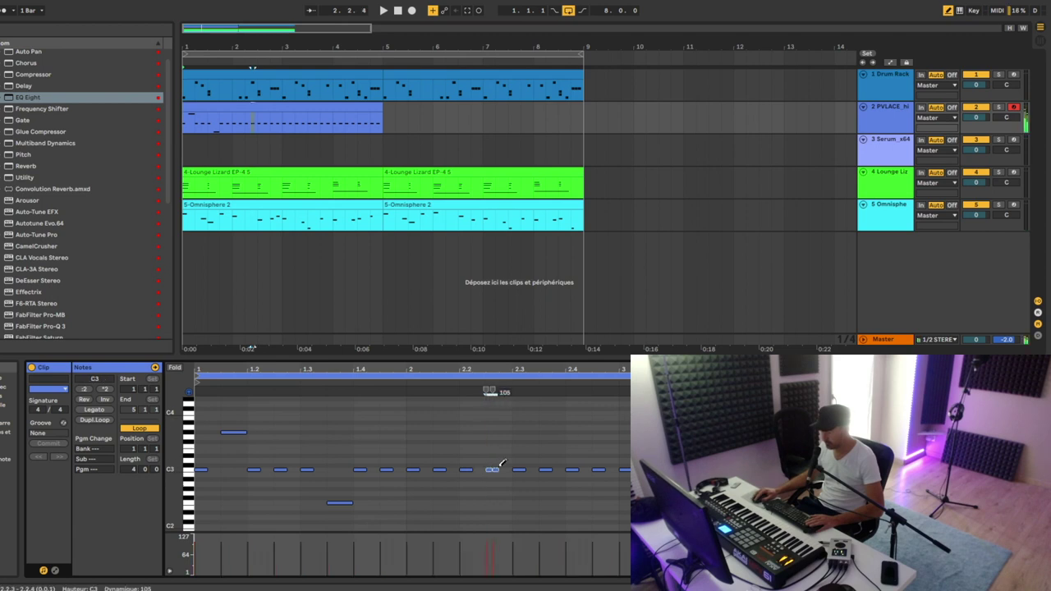
click(458, 378)
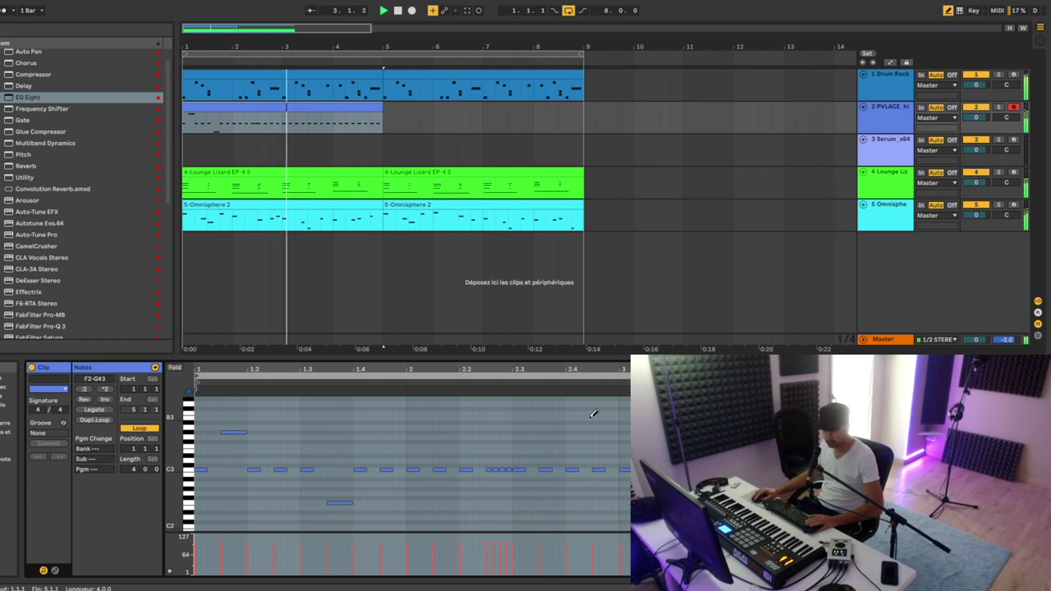
- Replace the G#3 hi-hat note at 1.1.3 with short notes on F#3 at 1.1.3 and A3 at 1.1.4, and play the pattern
key(space)
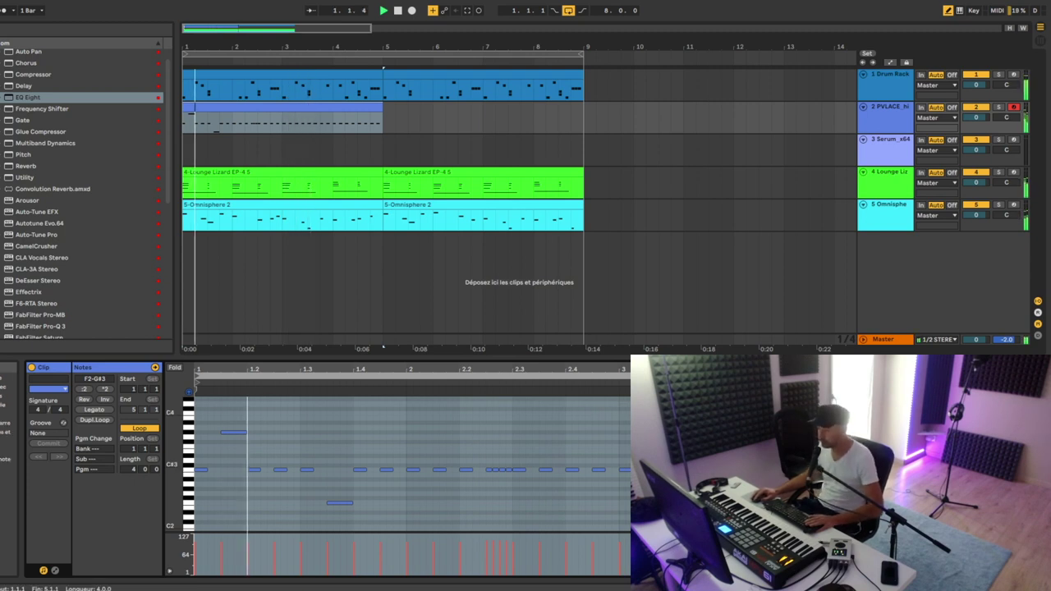
click(241, 431)
key(space)
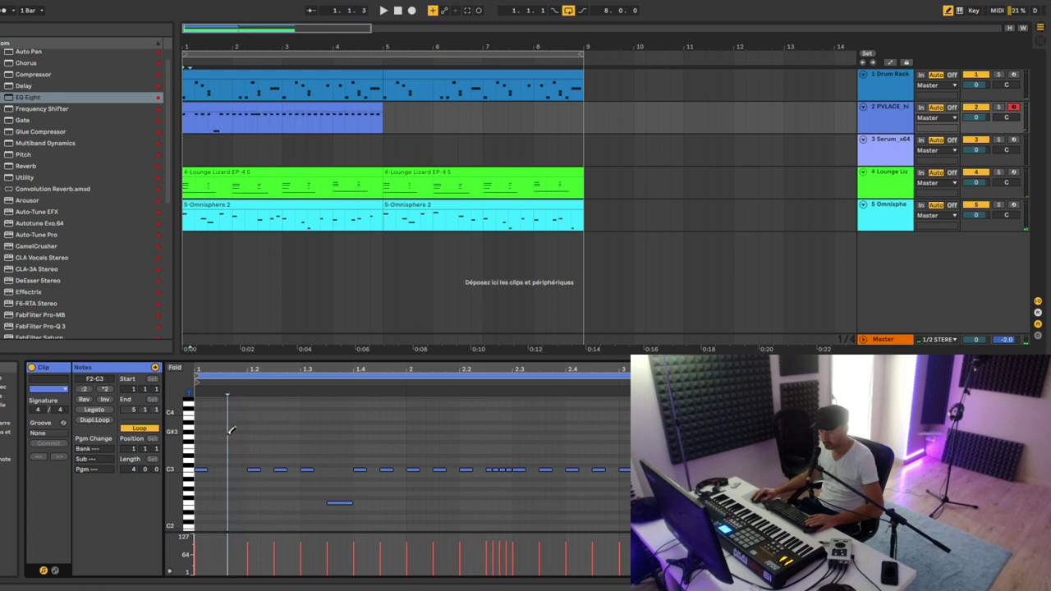
click(229, 441)
key(space)
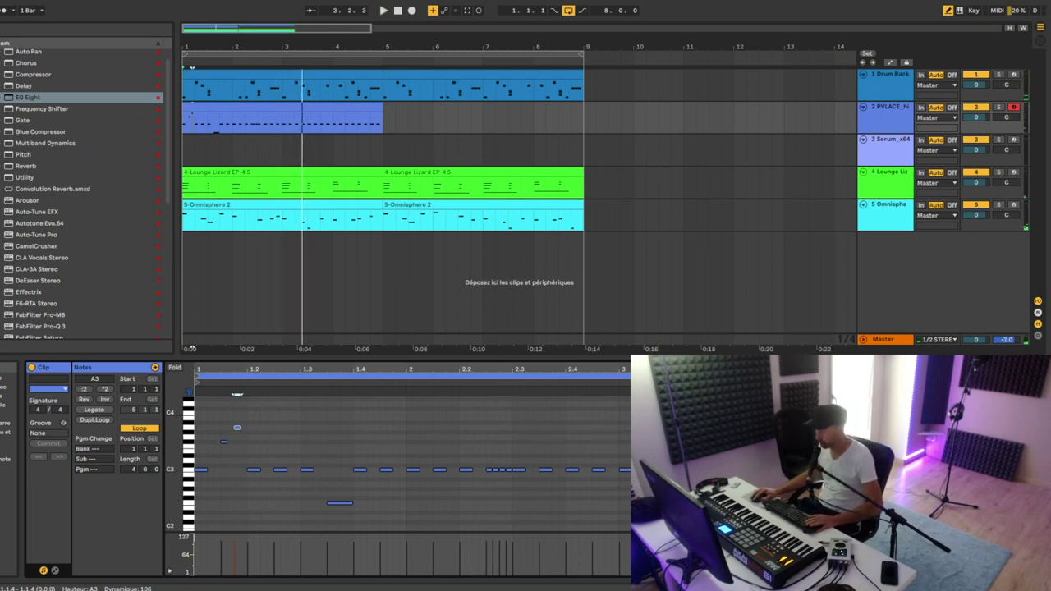
key(space)
- Add a descending run of short hi-hat notes starting on G3 at 3.2.1 and play the pattern
key(ctrl+a)
click(677, 437)
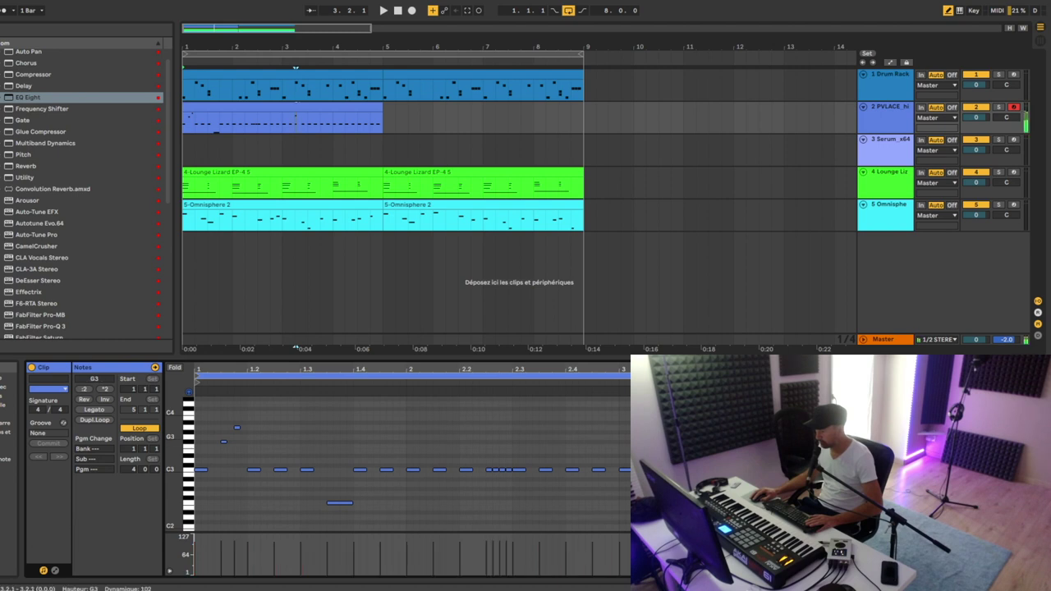
key(ctrl+a)
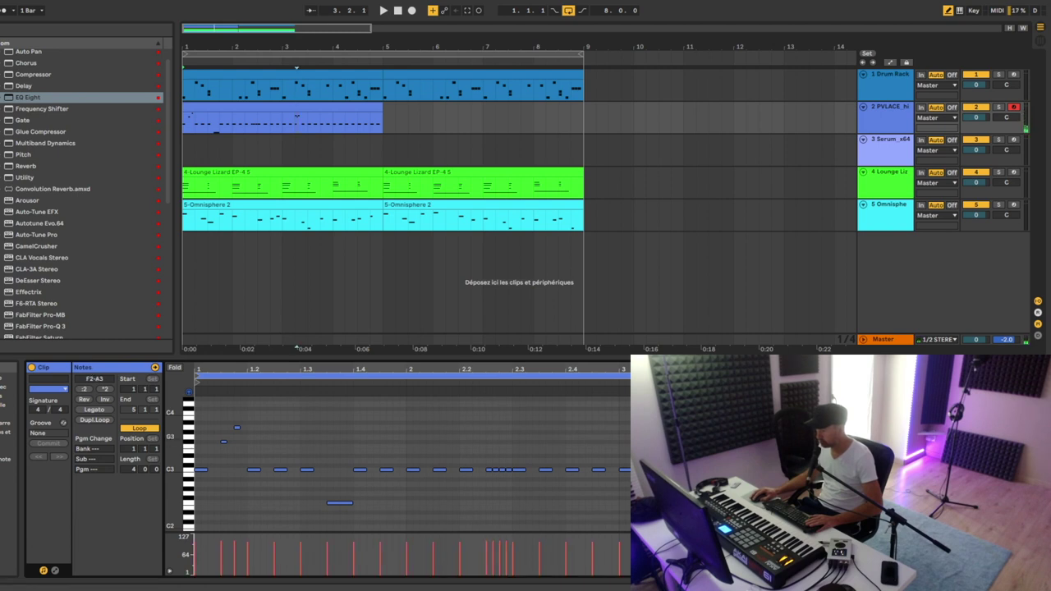
click(691, 442)
key(ctrl+a)
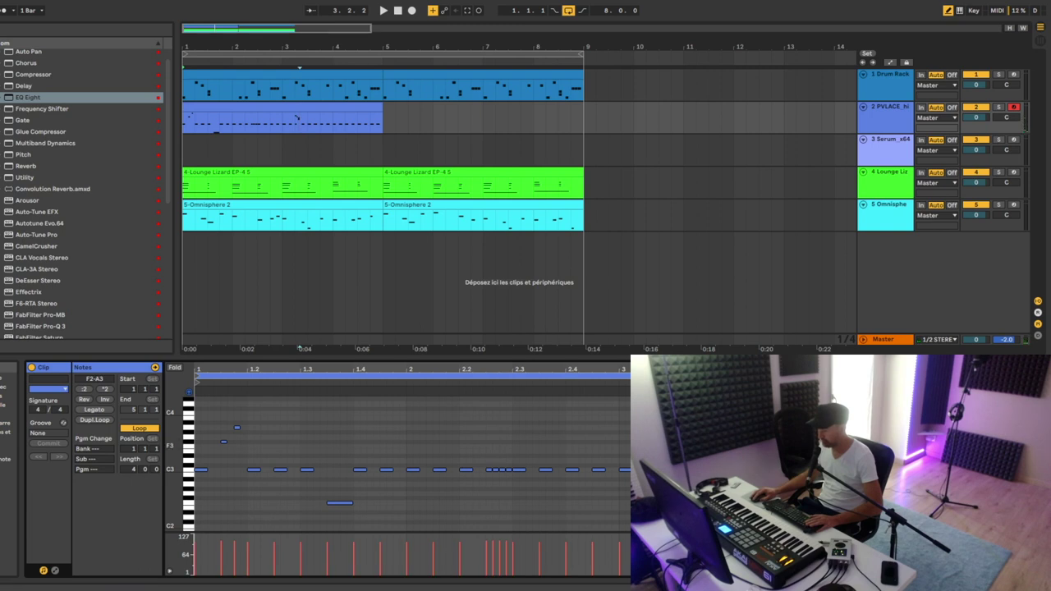
key(space)
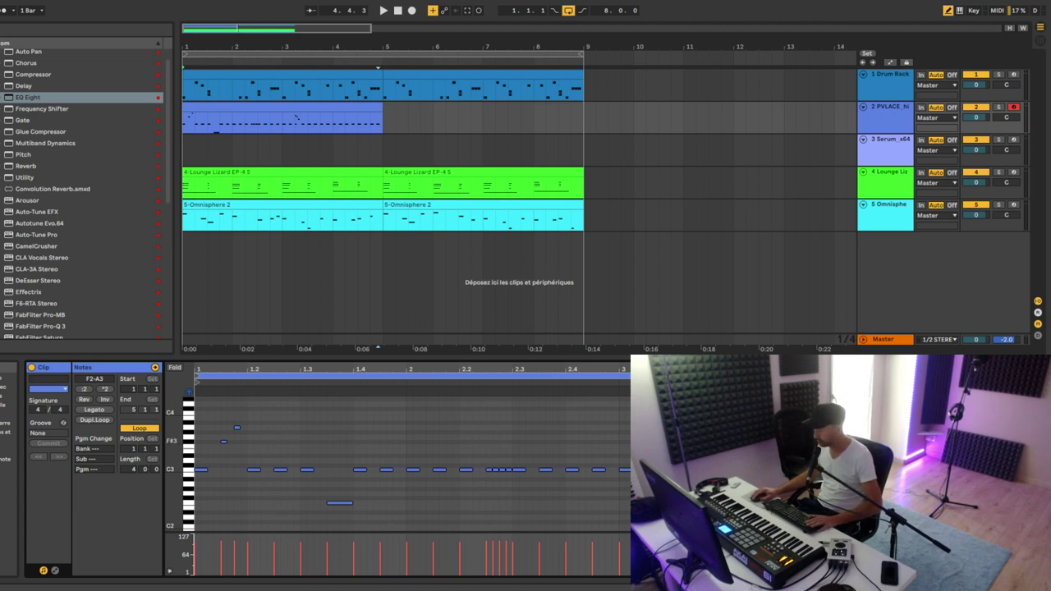
- Try a short F#2 hi-hat note at 4.1.3 and play the pattern
click(773, 469)
click(616, 383)
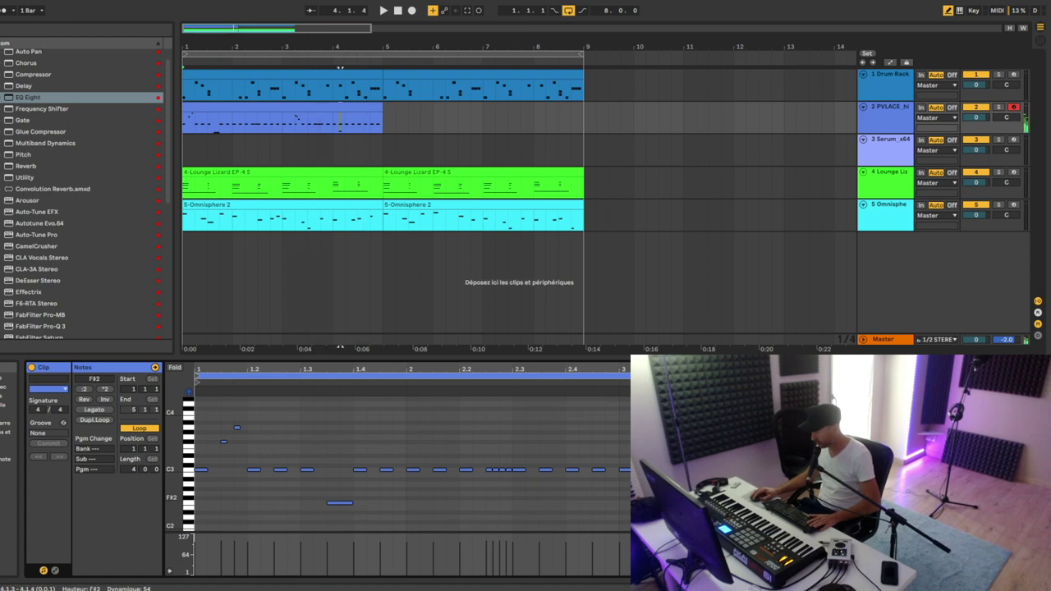
key(ctrl+a)
key(space)
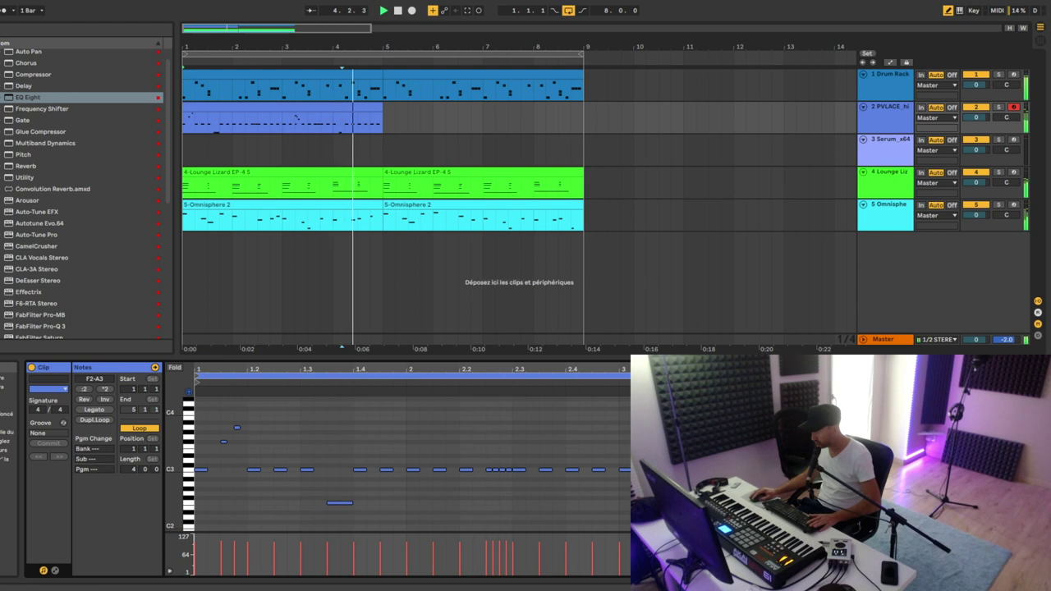
- Add a short F2 hi-hat note at 4.2.3, put an eighth note on C3 at 4.1.3 and play the pattern
click(917, 502)
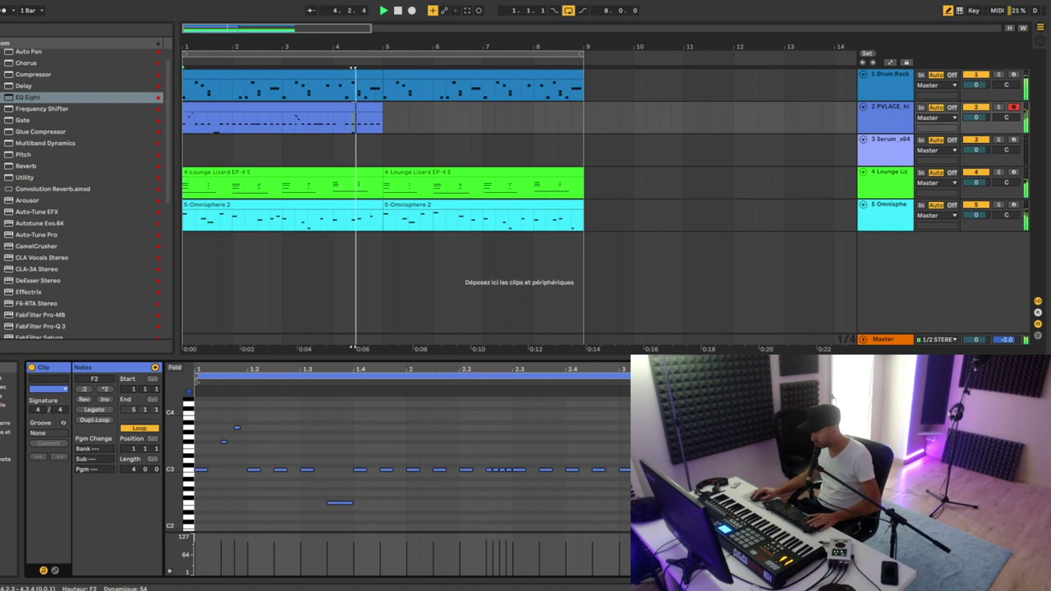
key(ctrl+a)
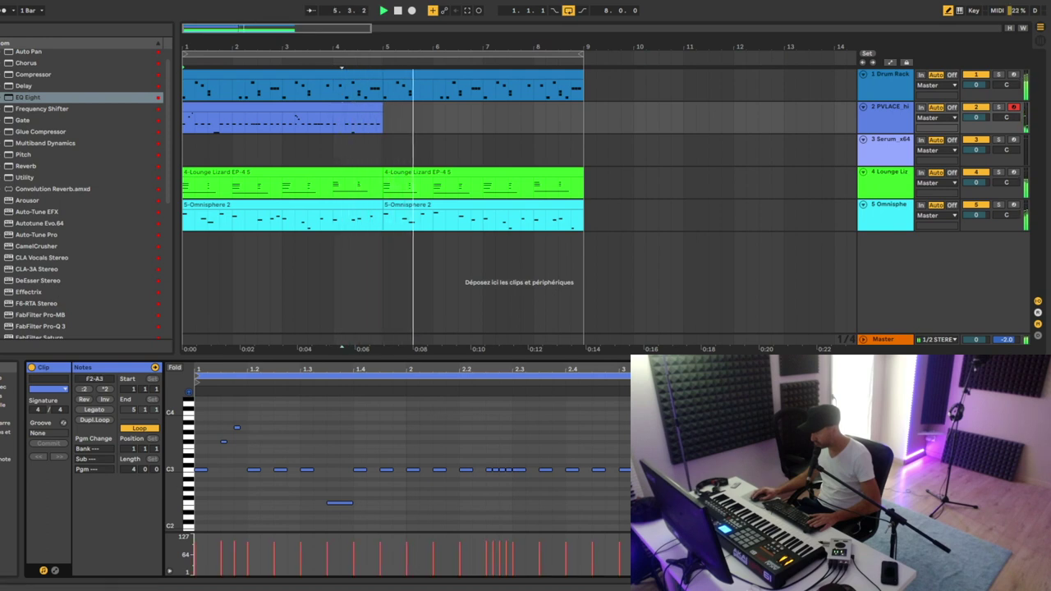
key(space)
click(861, 469)
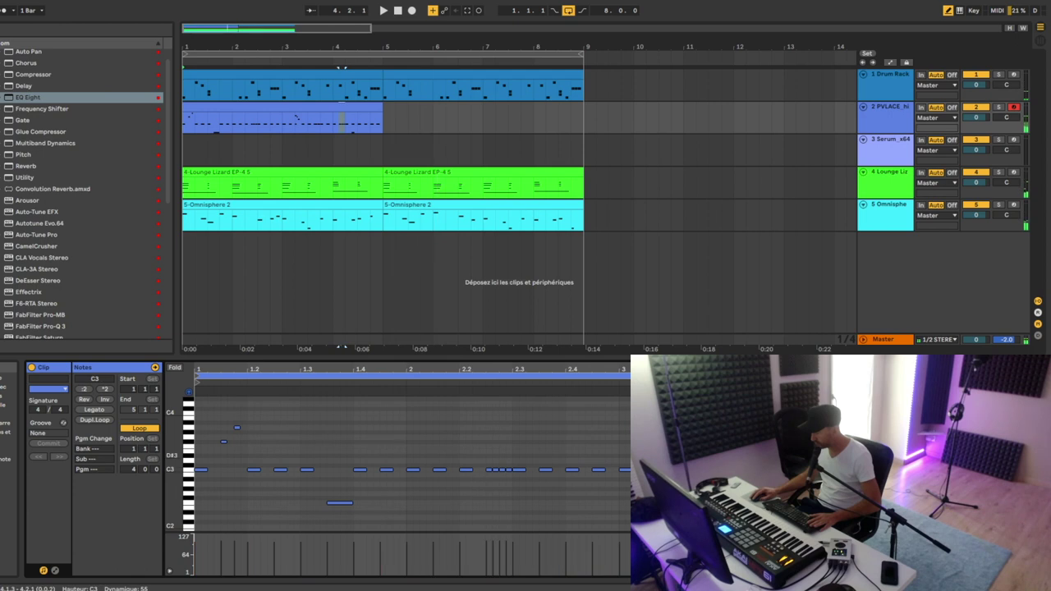
key(space)
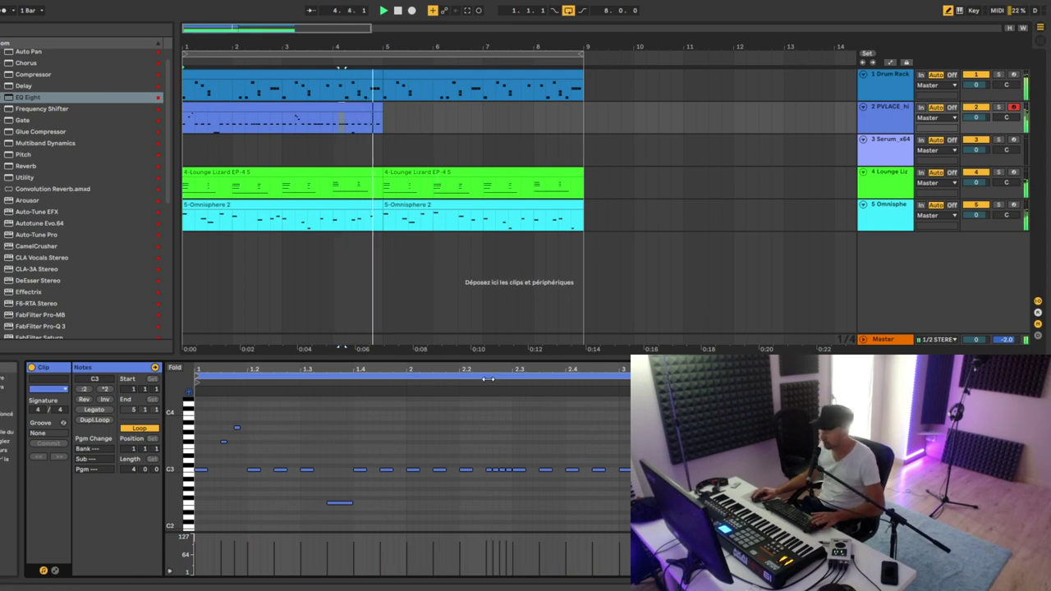
- Duplicate the four-bar hi-hat clip so it fills bars 5 to 8, and play the arrangement
key(space)
click(259, 102)
key(ctrl+d)
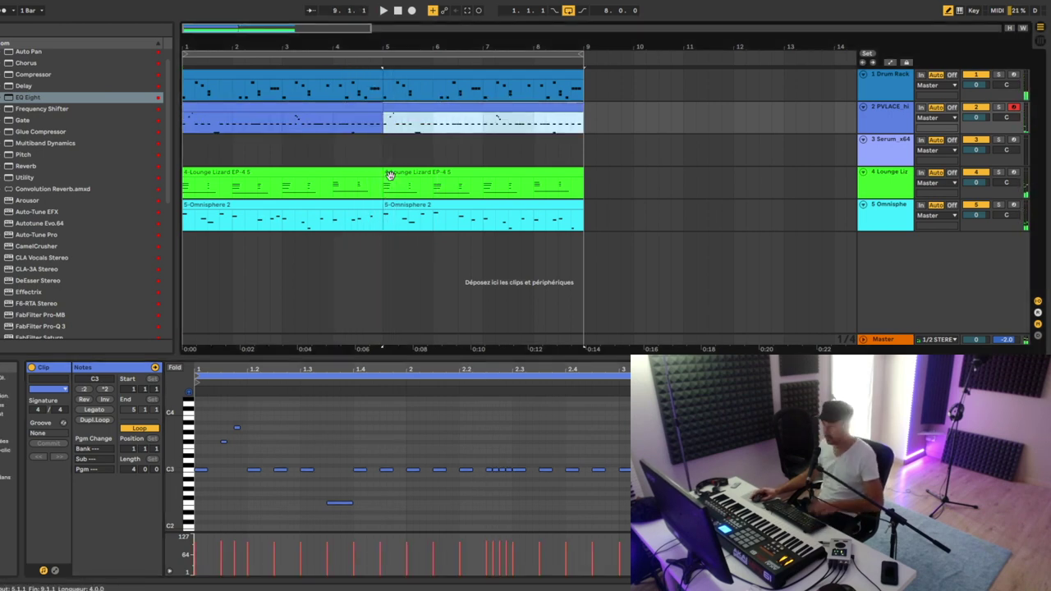
click(259, 102)
key(space)
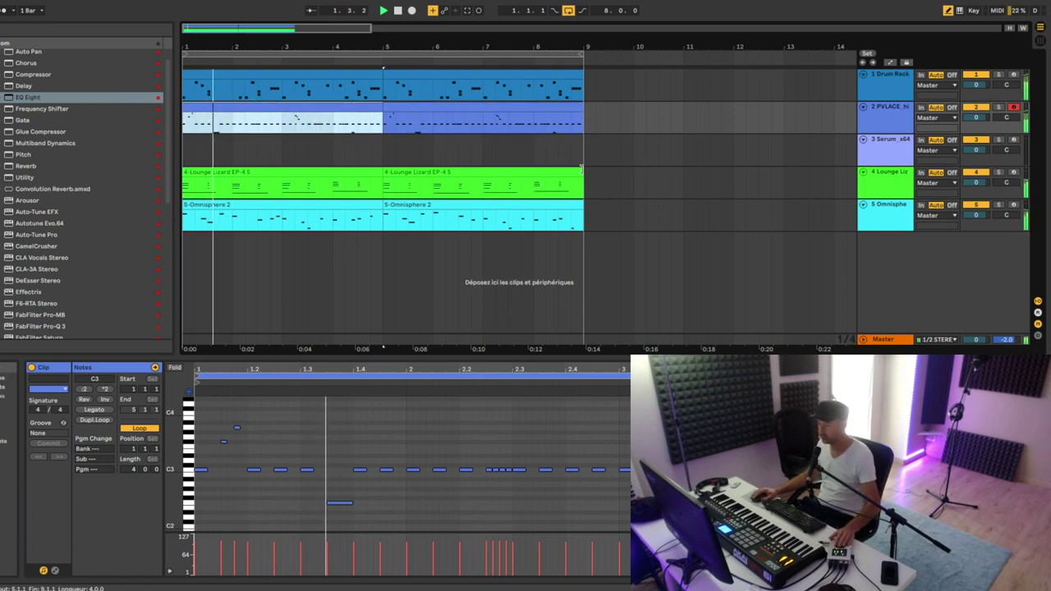
- Stop playback, select the Serum bass track and arm it for recording
click(886, 120)
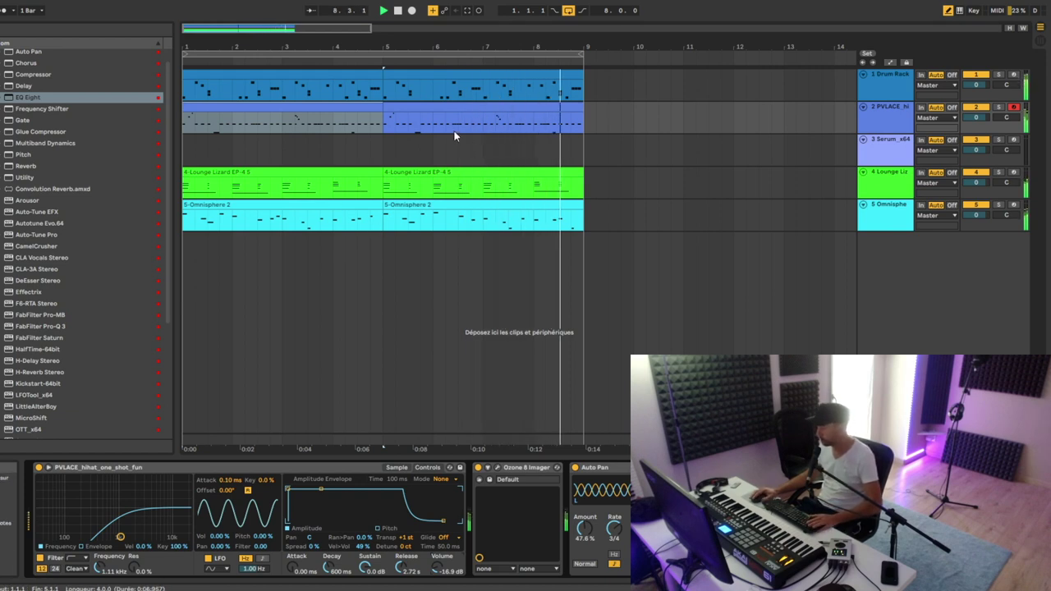
key(space)
click(920, 150)
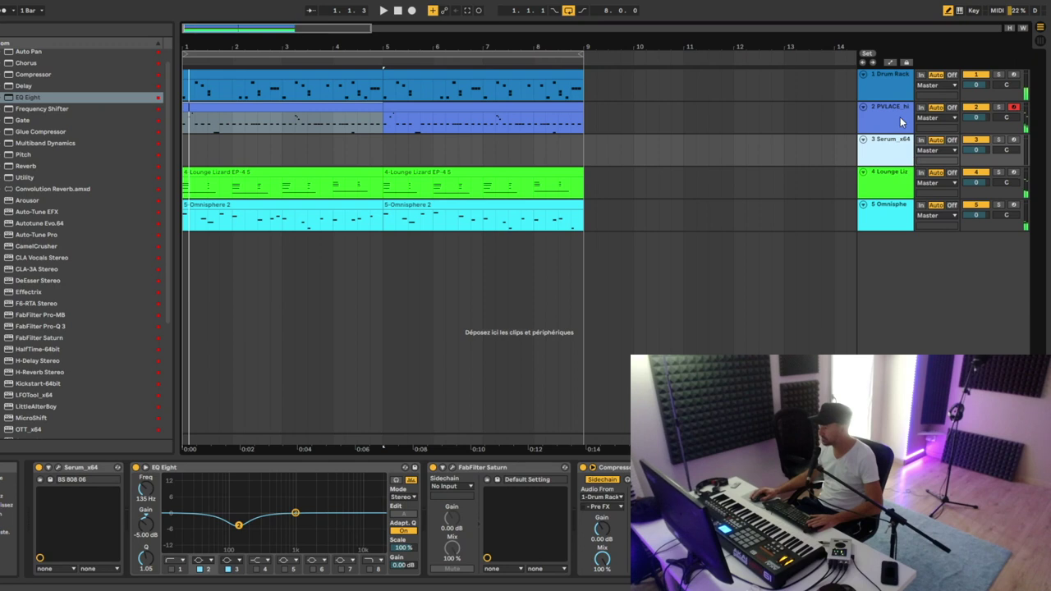
click(1013, 141)
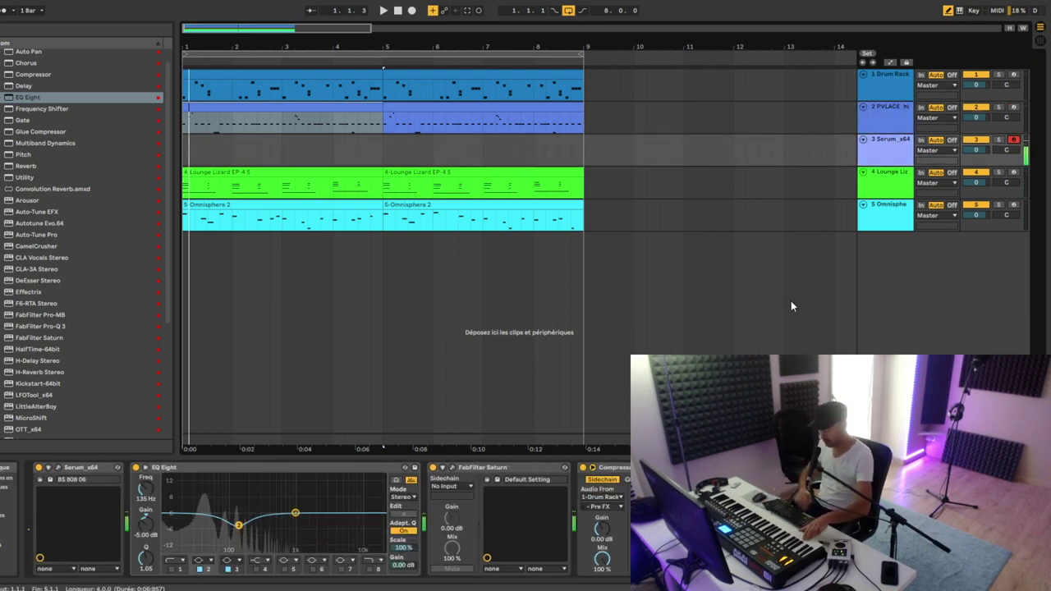
- Record an eight-bar MIDI bass line on the Serum track over the looped beat
key(space)
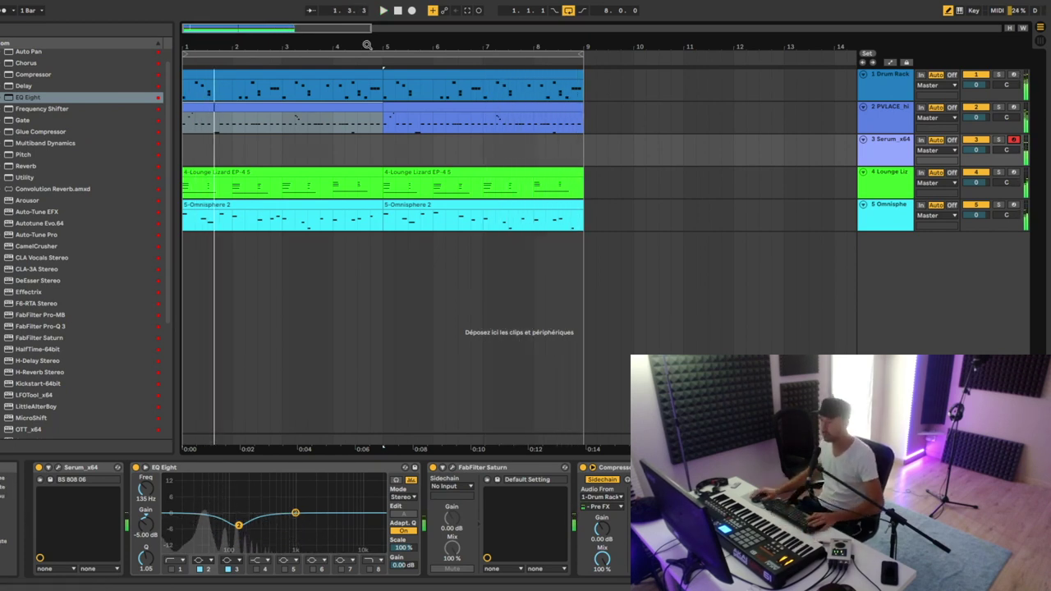
key(space)
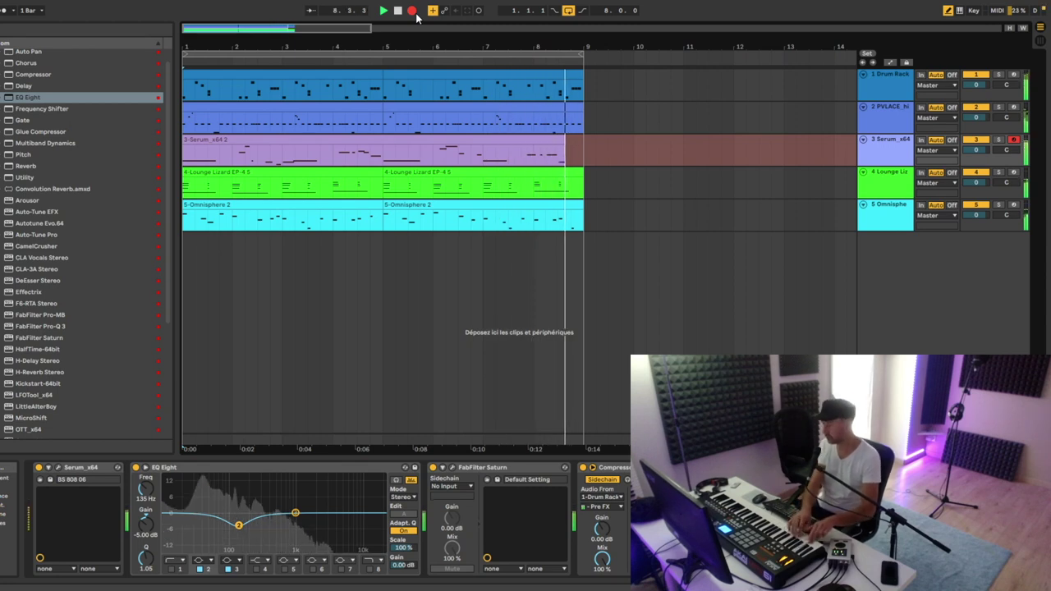
key(space)
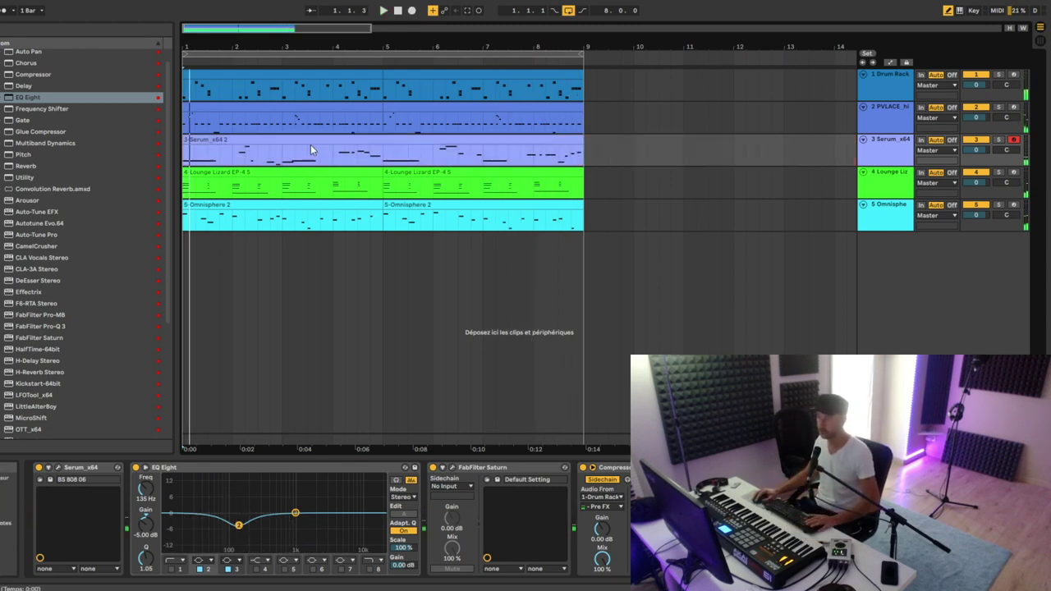
- Open the recorded Serum clip and replace the short F1 note at 10.2.3 by extending an E1 note that starts at 10.2.1
double_click(301, 143)
drag(172, 444, 154, 444)
drag(331, 420, 333, 478)
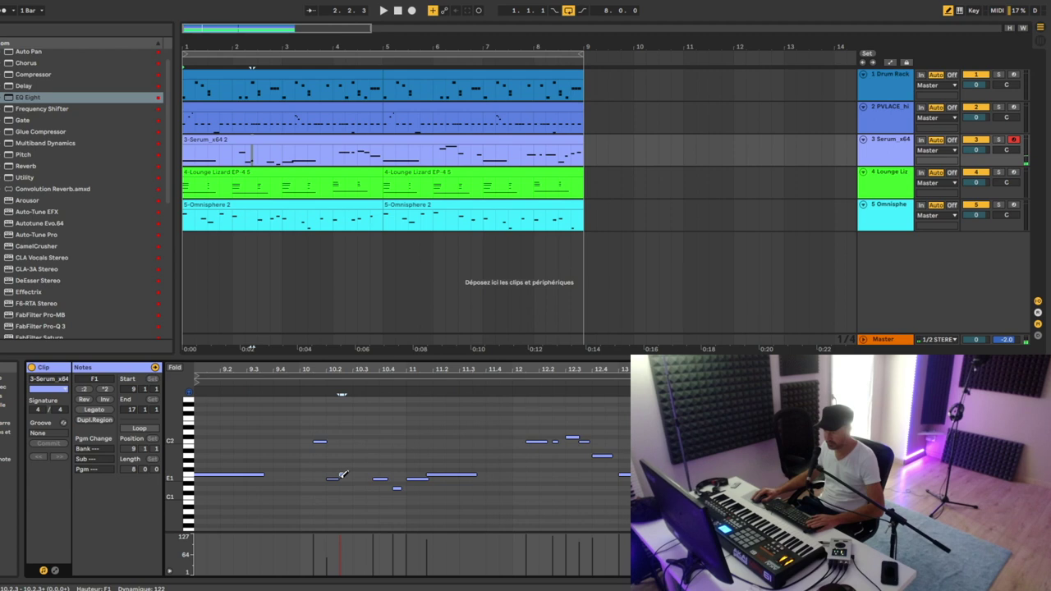
click(343, 479)
drag(337, 478, 366, 478)
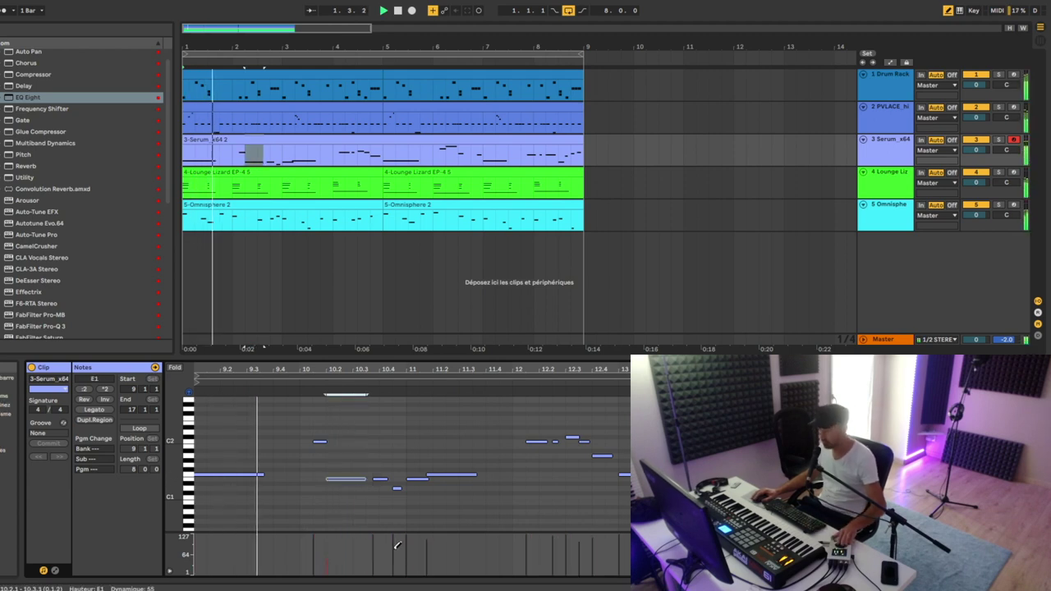
- Draw a quarter note on E1 from 10.3.1 to 10.4.1 in place of the recorded note there and play the bass line
click(358, 478)
click(358, 478)
mouse_move(376, 478)
mouse_down()
mouse_move(364, 479)
mouse_move(380, 483)
mouse_up()
key(space)
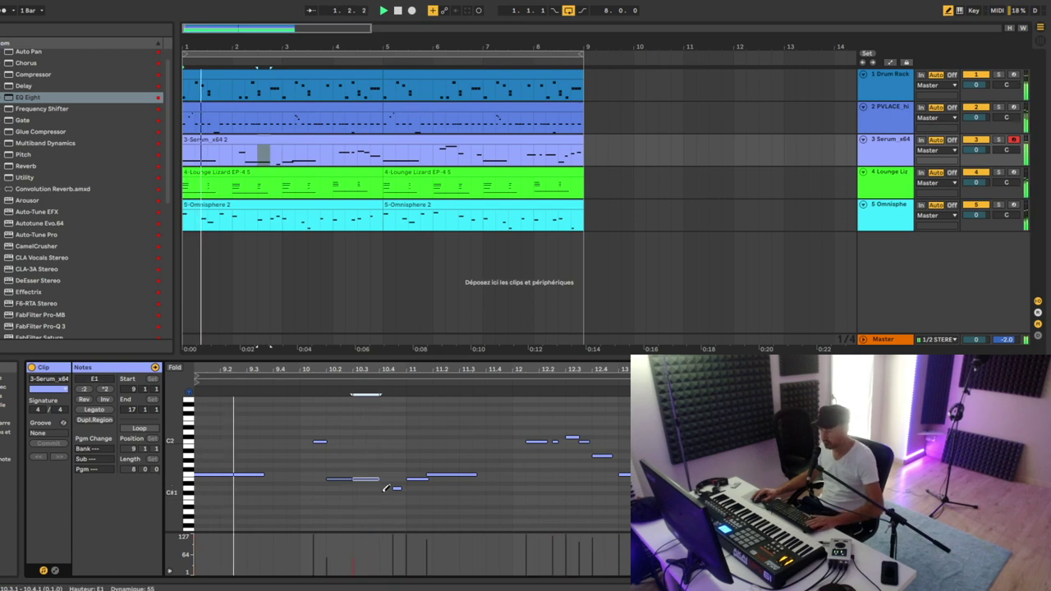
- Lengthen the opening F1 bass note to about 9.4.3 and delete the short low note at 10.4.3
drag(263, 474, 286, 476)
key(space)
click(400, 484)
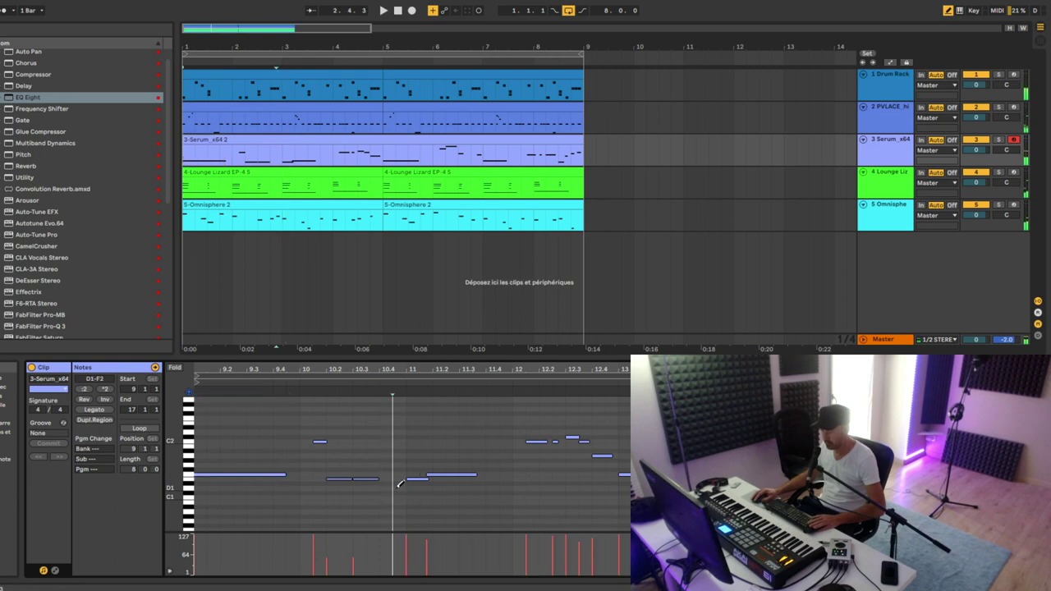
- Add a short F2 bass note at 10.4.1 and an eighth note on C2 at 10.4.3, and play the result
key(Left)
key(Left)
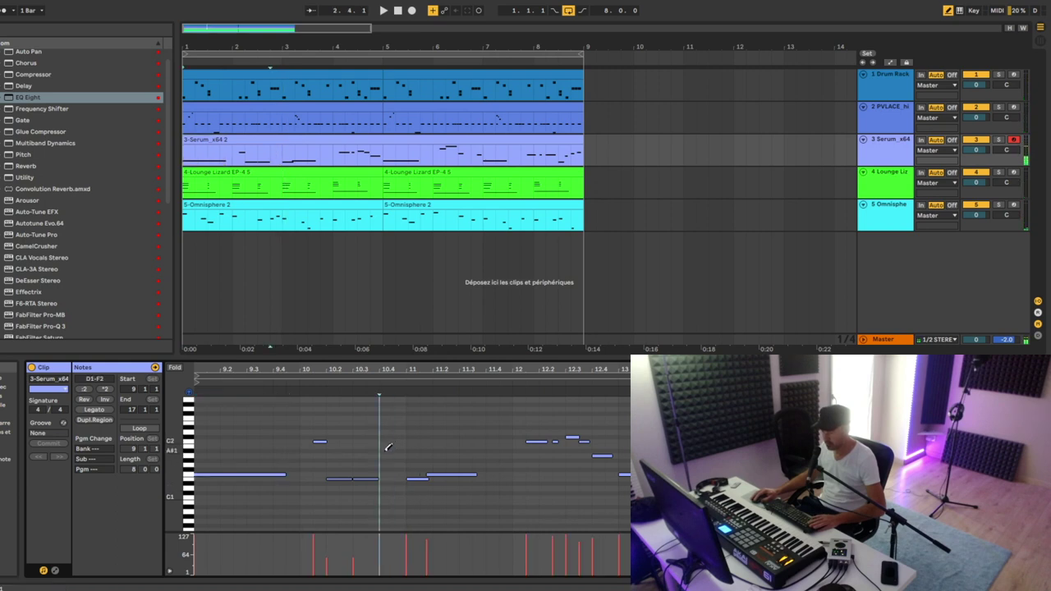
click(385, 416)
key(space)
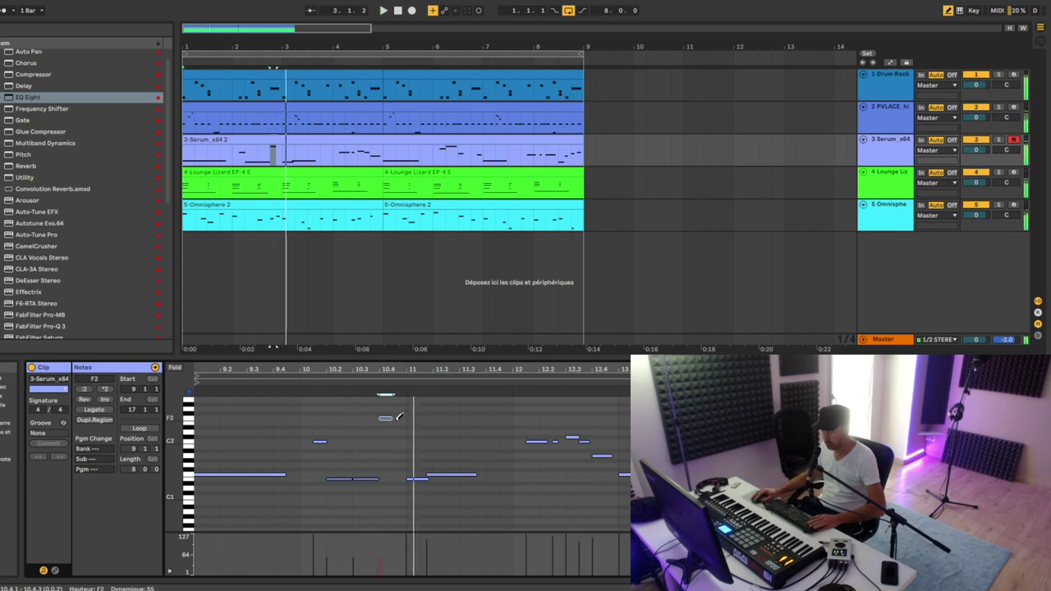
key(space)
drag(390, 419, 409, 441)
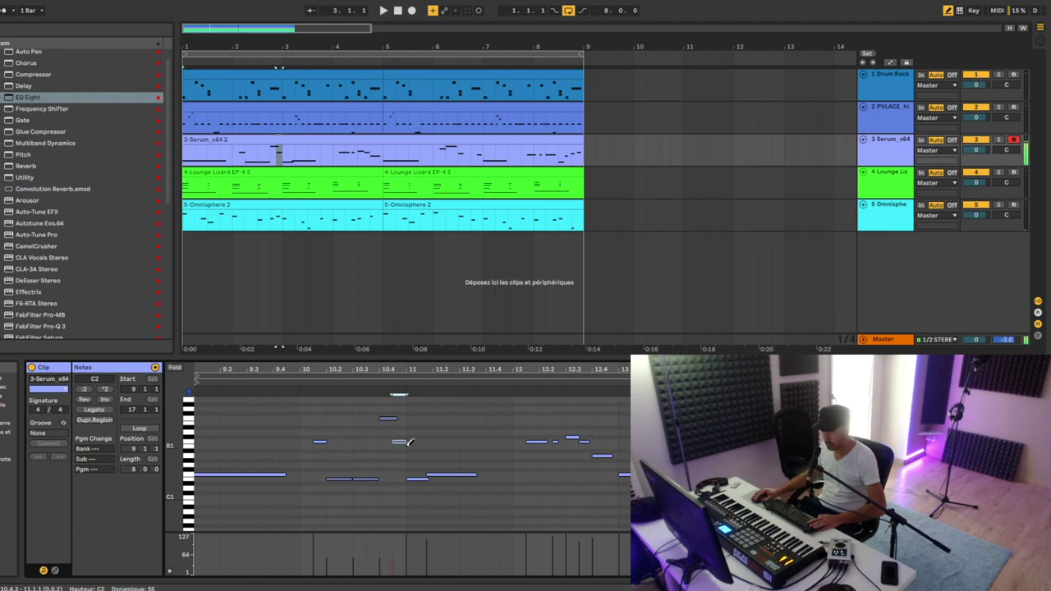
key(space)
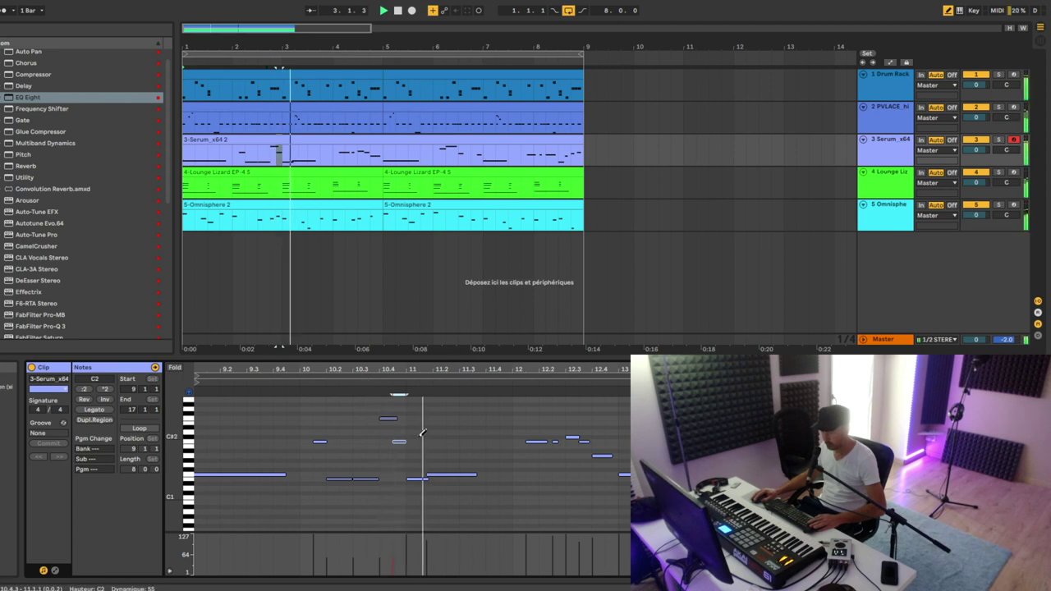
- Replace the E1 bass note at 11.1.1 with an eighth note on F1 and cut away the long F1 note after it
click(427, 475)
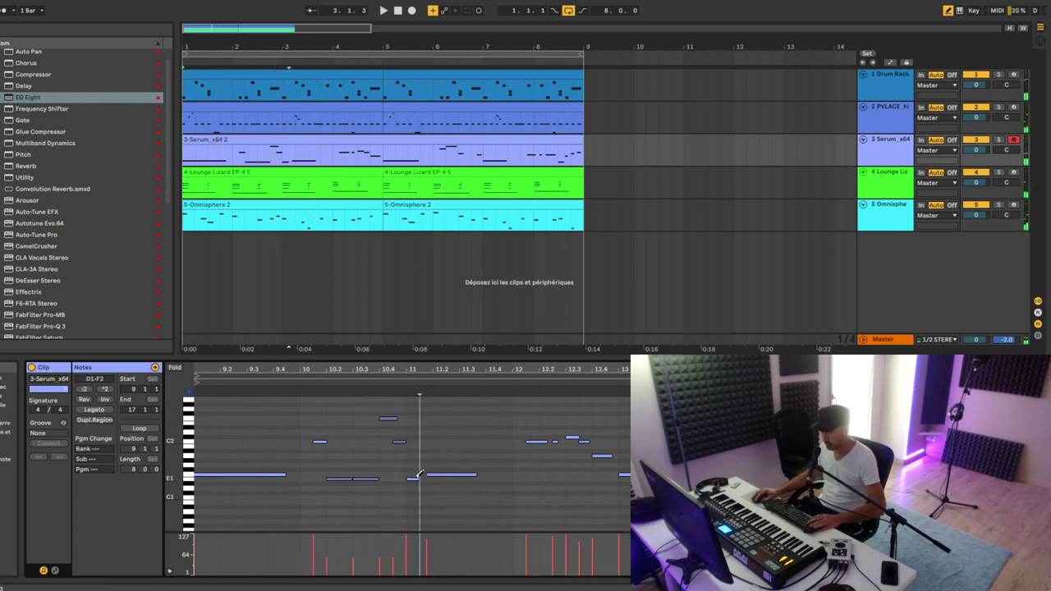
click(416, 474)
click(435, 474)
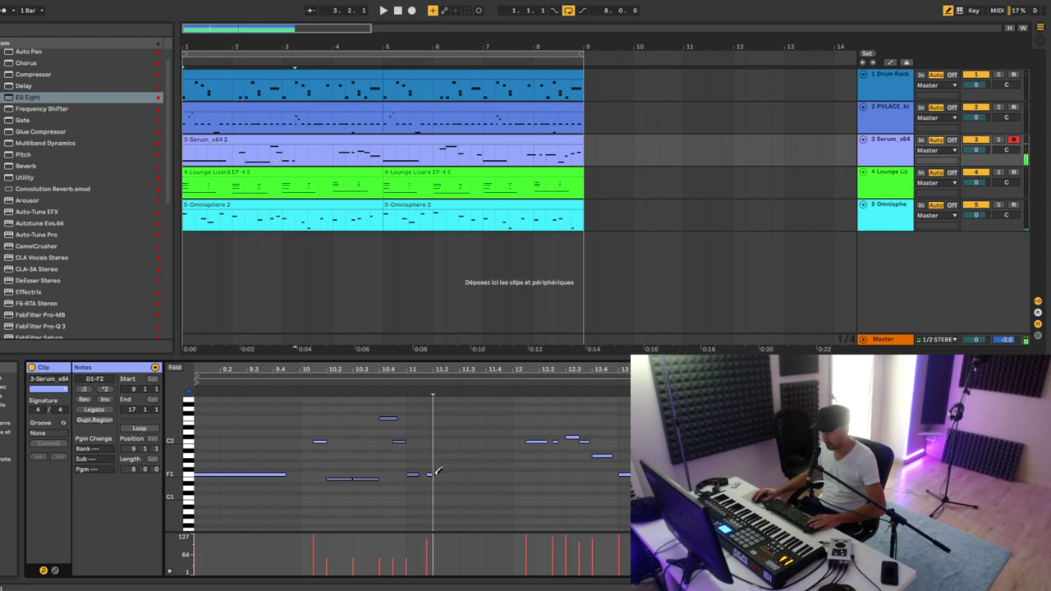
- Try a long F1 bass note starting at 11.2.1 and play the bass line
click(428, 475)
click(430, 475)
click(428, 475)
click(428, 475)
click(437, 474)
drag(417, 475, 499, 474)
click(399, 381)
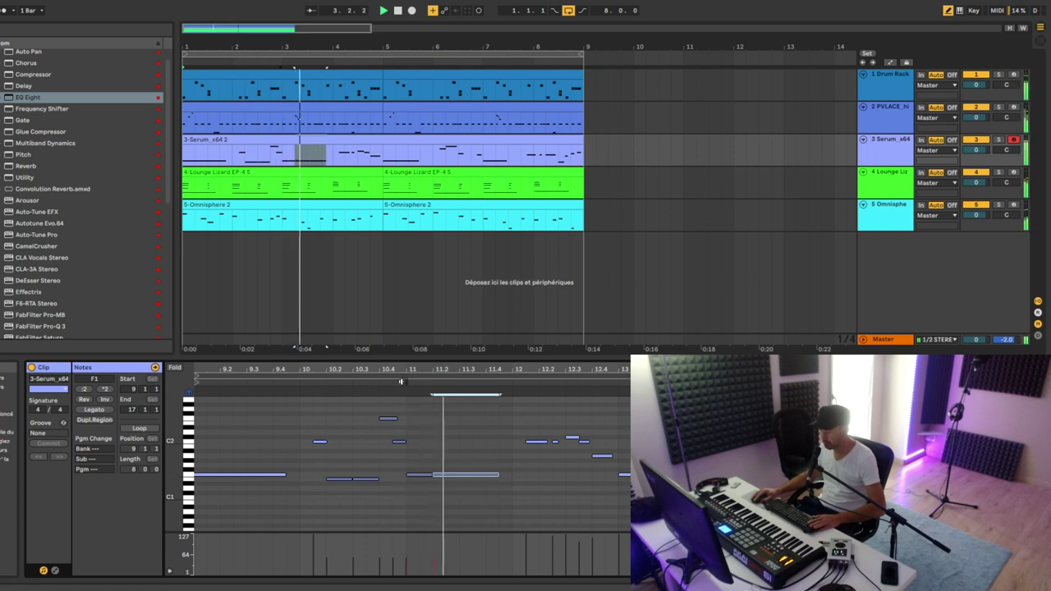
- Replace the long F1 note at 11.2.1 with an F1 note starting at 11.1.3 and lasting 0.2.2
key(space)
click(426, 475)
click(428, 473)
click(443, 470)
click(440, 474)
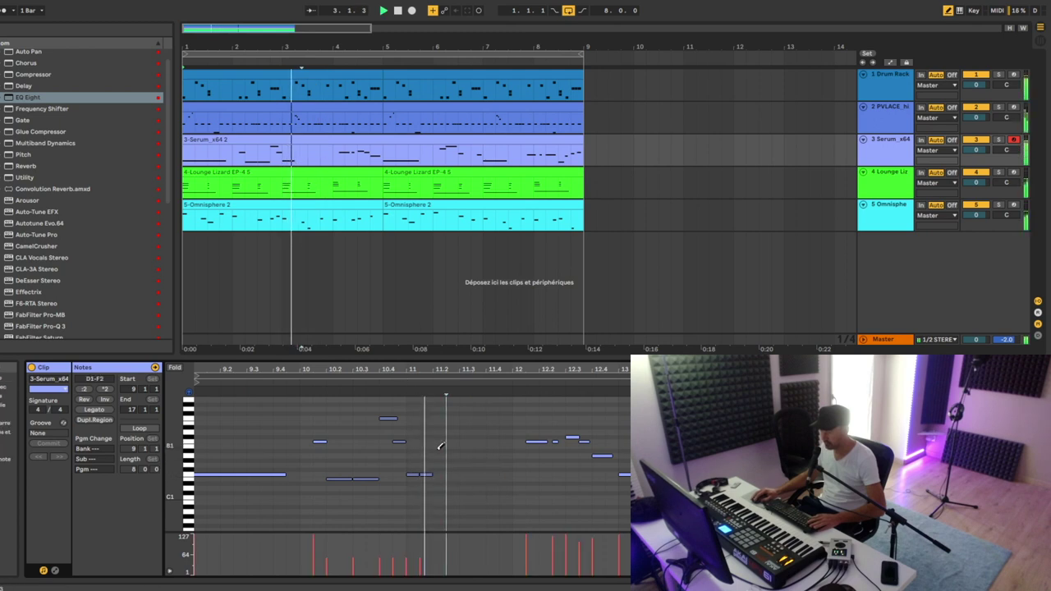
click(426, 474)
click(427, 474)
drag(426, 475, 482, 472)
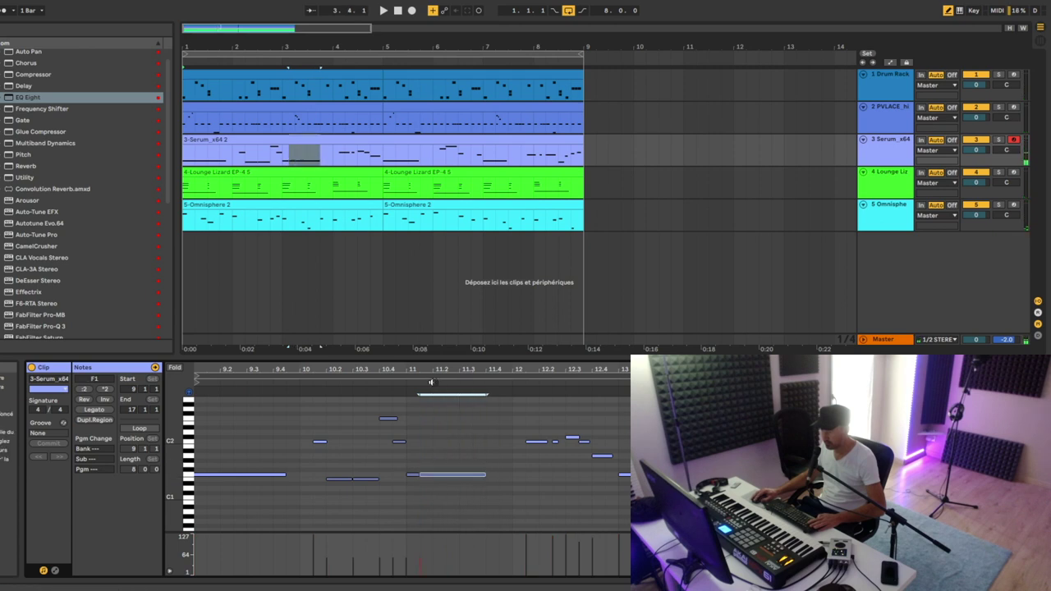
drag(429, 369, 433, 403)
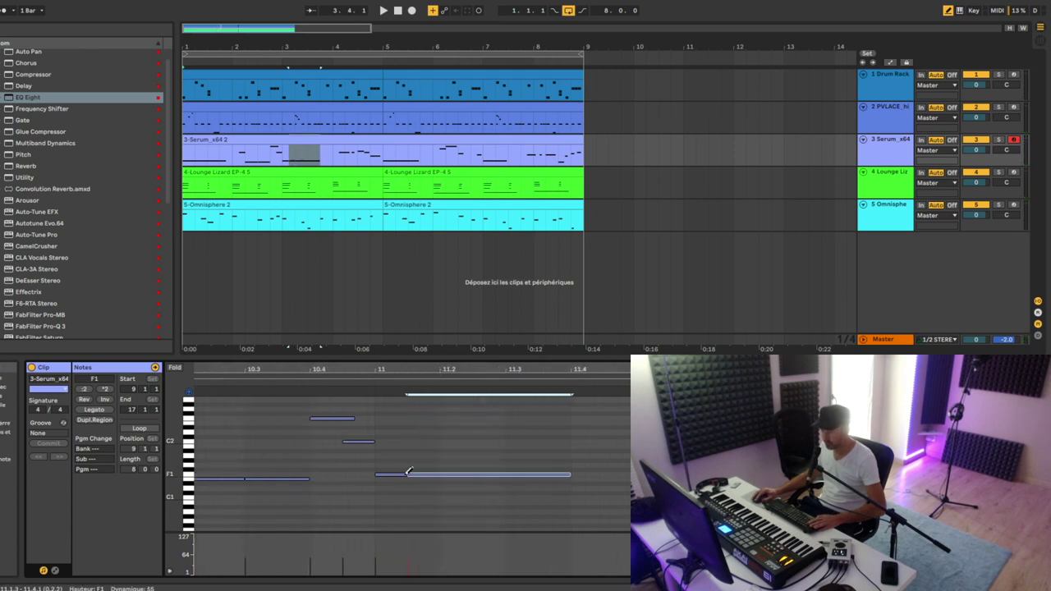
- Shorten the F1 bass note at 11.1.1 to a sixteenth, leave draw mode and move the bass note at 12.3.1 to A1
drag(405, 475, 398, 475)
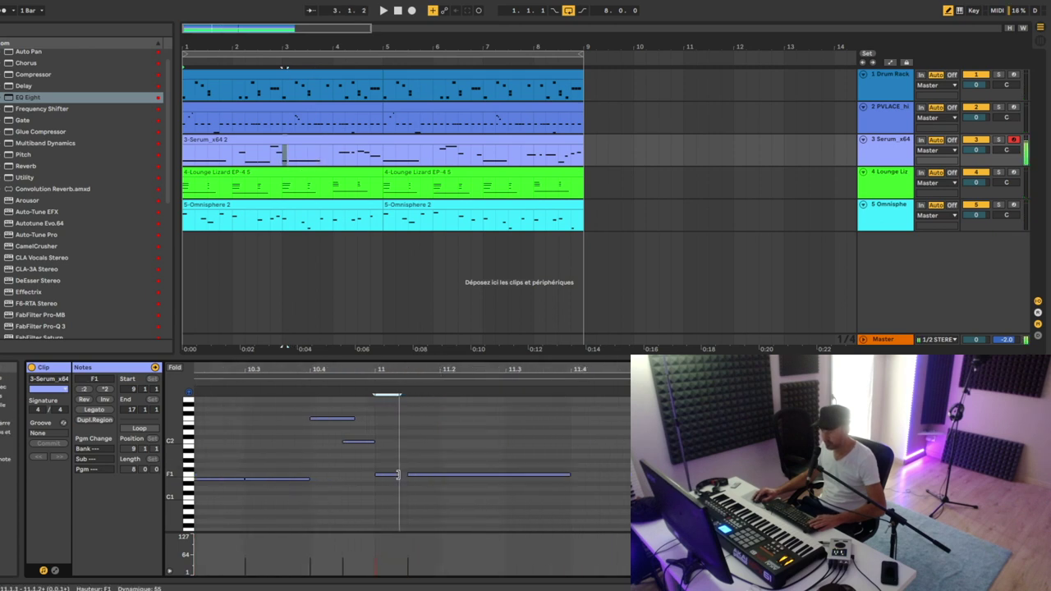
click(376, 382)
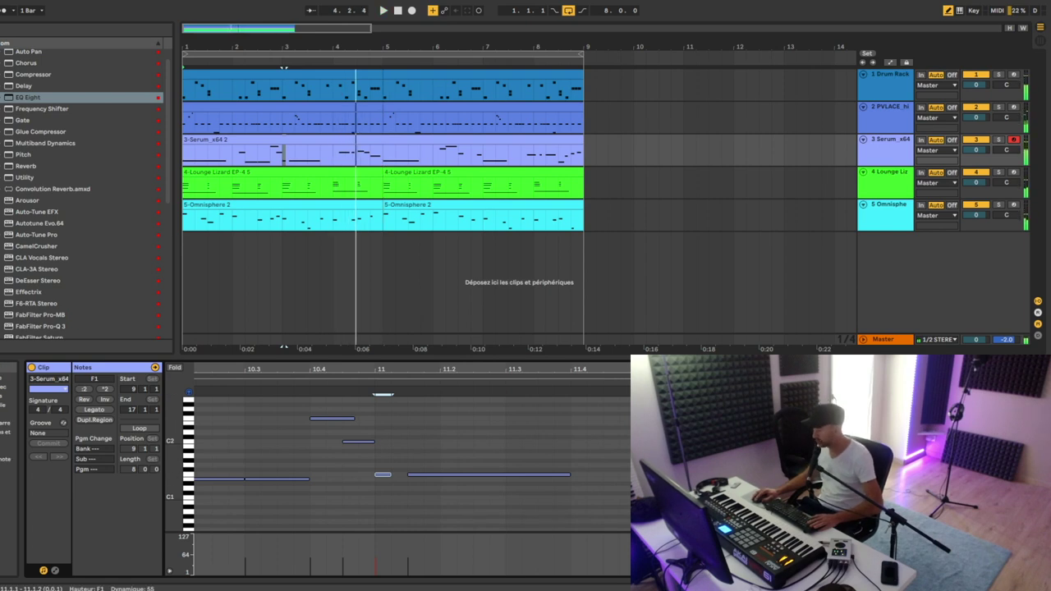
key(b)
drag(778, 437, 778, 455)
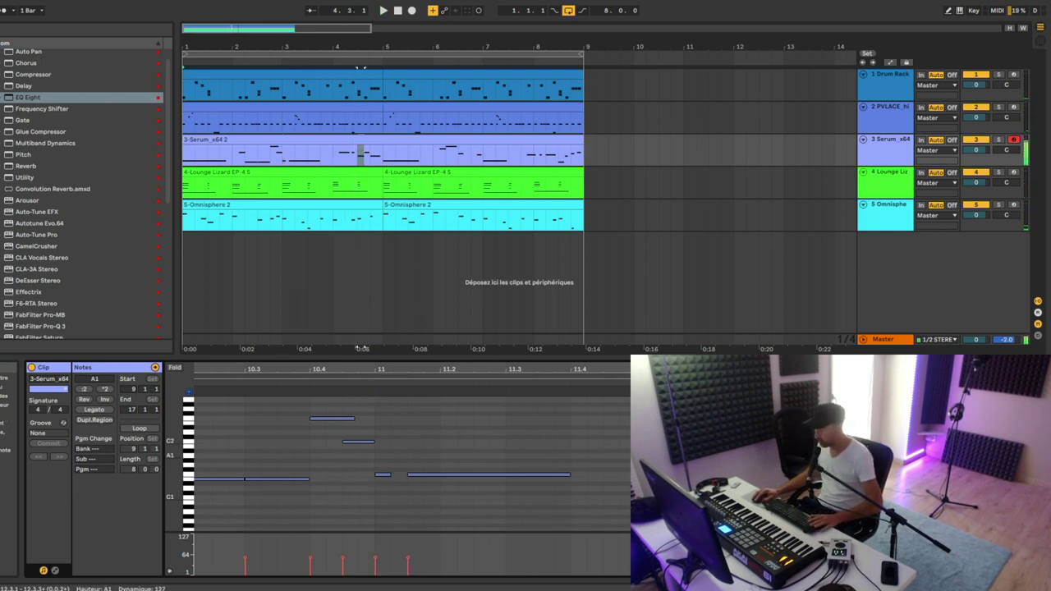
key(space)
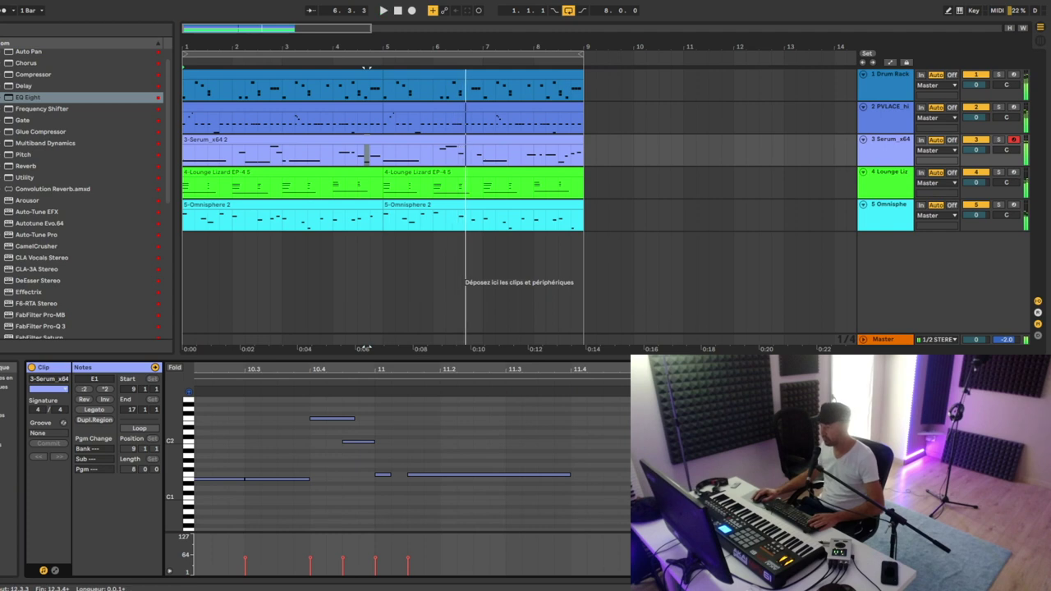
- Lengthen the E1 bass note at 14.3.1 to about 0.1.1 and play the bass line
scroll(618, 412, right, 8)
click(621, 382)
click(722, 469)
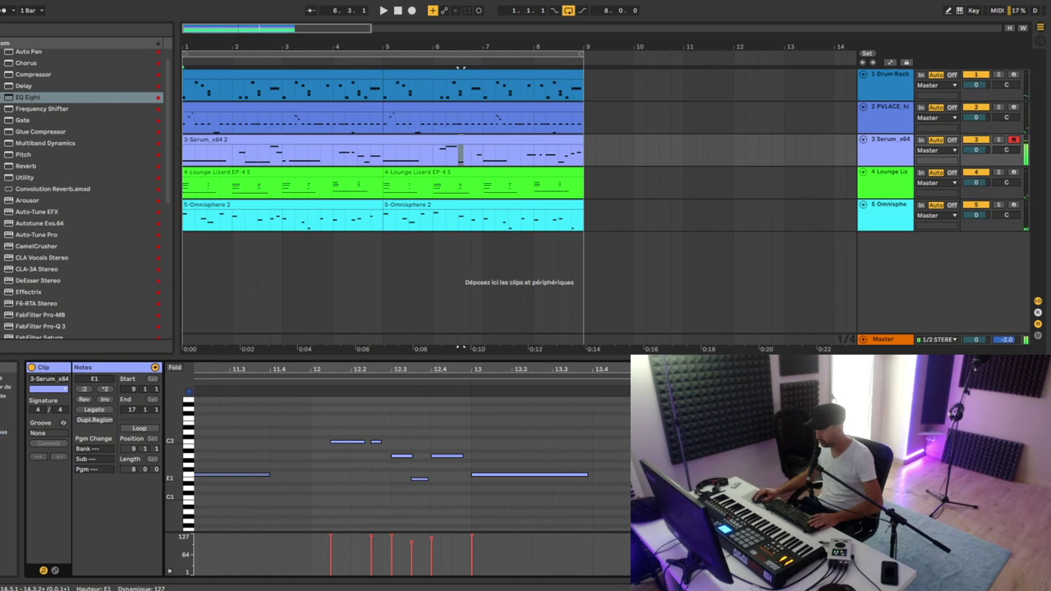
key(space)
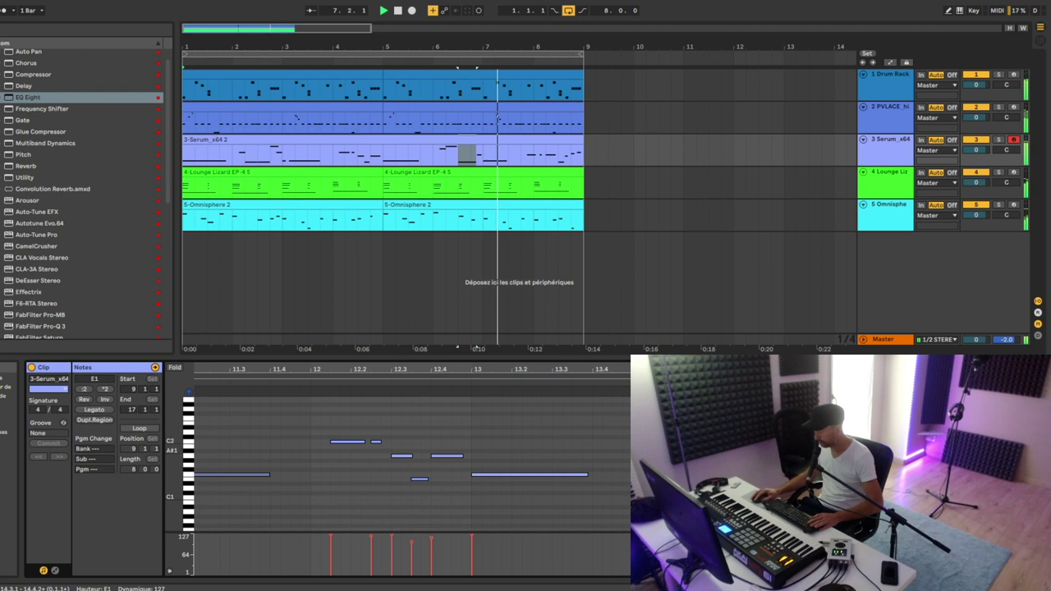
click(812, 474)
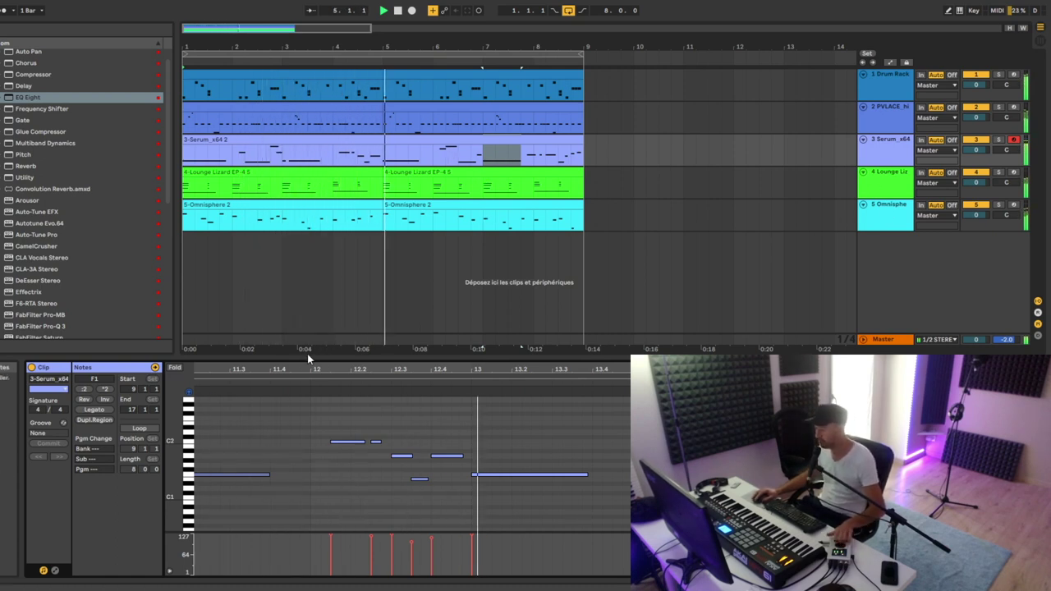
- Delete the F2 bass note at 10.4.1, extend the E1 note at 10.3.1 to 10.4.3, and play the result
click(289, 139)
key(space)
drag(248, 368, 525, 369)
key(space)
double_click(487, 420)
drag(470, 479, 495, 483)
key(space)
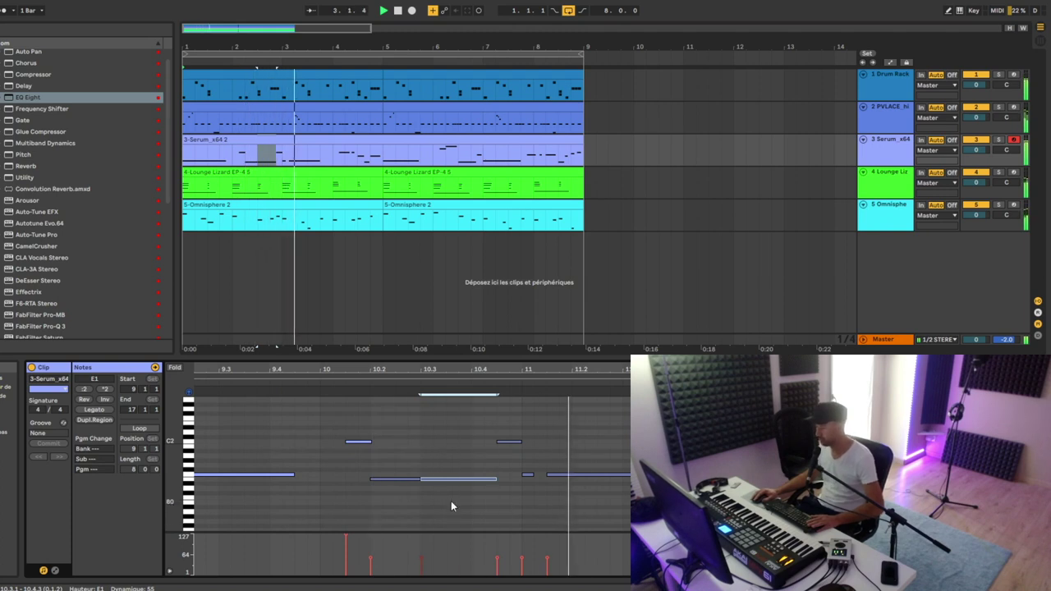
- Extend the E1 bass note at 10.3.1 slightly past 10.4.3 and trim the end of the C2 note at 10.4.3
drag(496, 479, 502, 479)
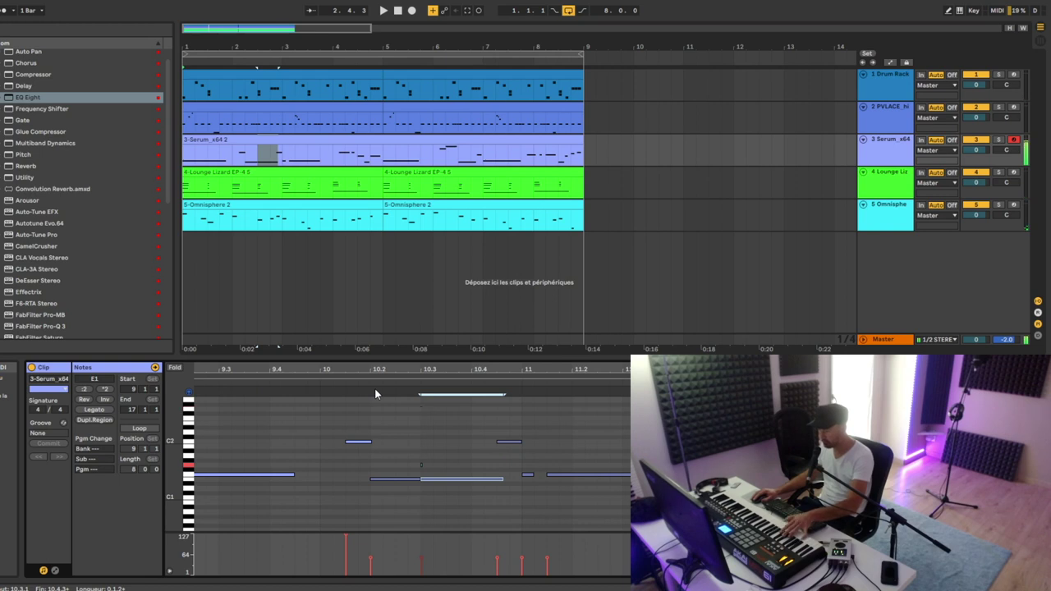
key(space)
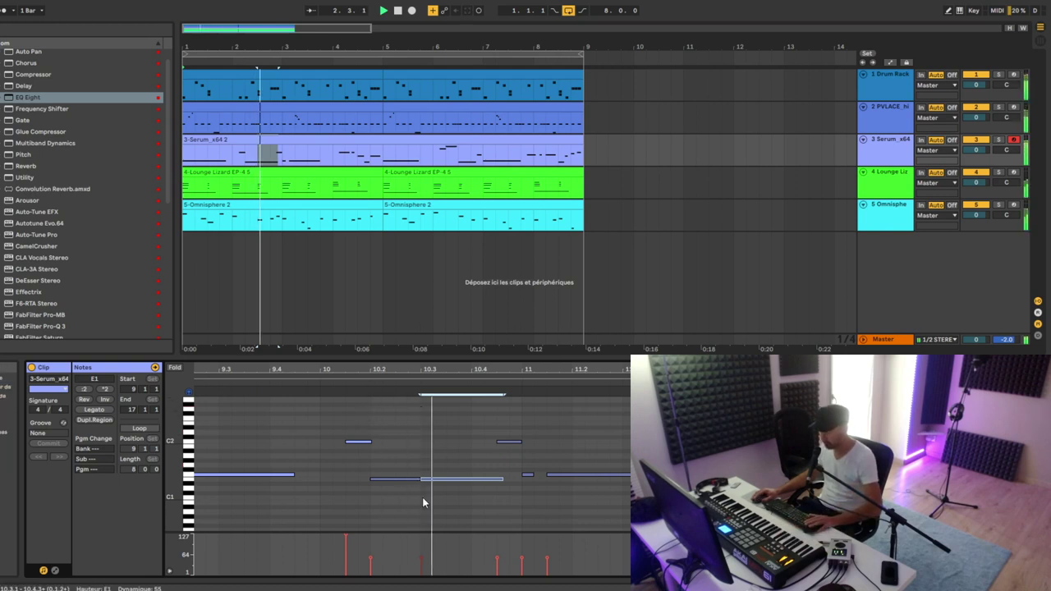
click(510, 442)
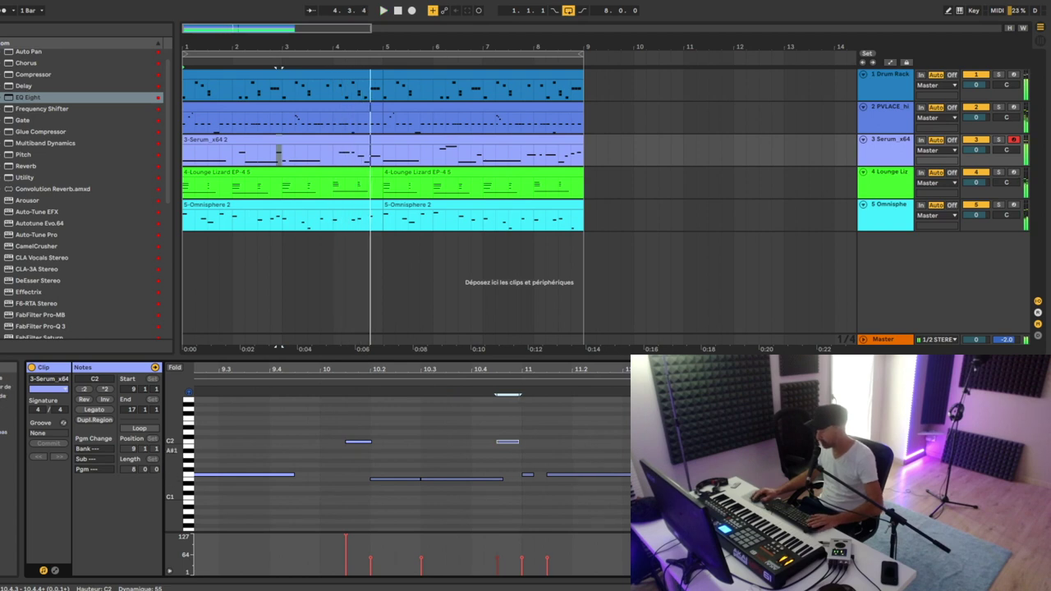
- Merge the two C2 bass notes in bar 12 into one note starting at 12.1.3 and lasting about 0.1.1
click(729, 390)
key(space)
click(804, 441)
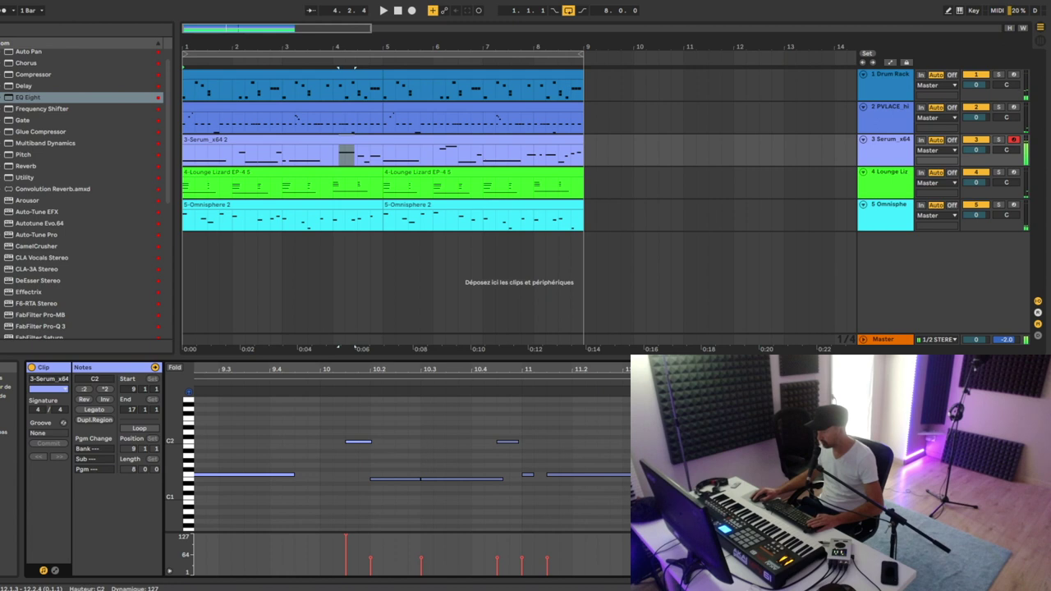
key(space)
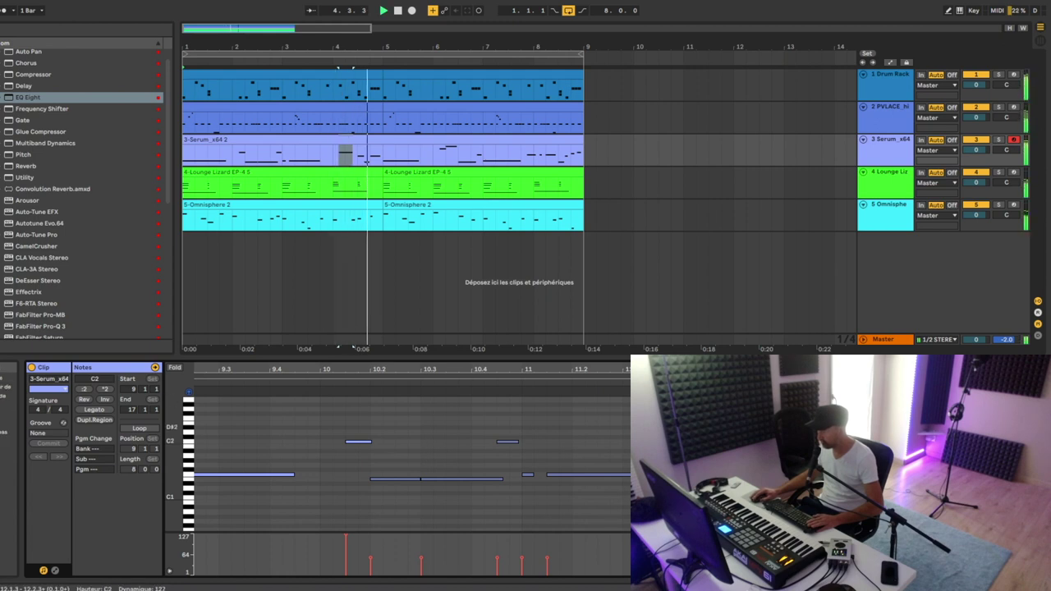
key(space)
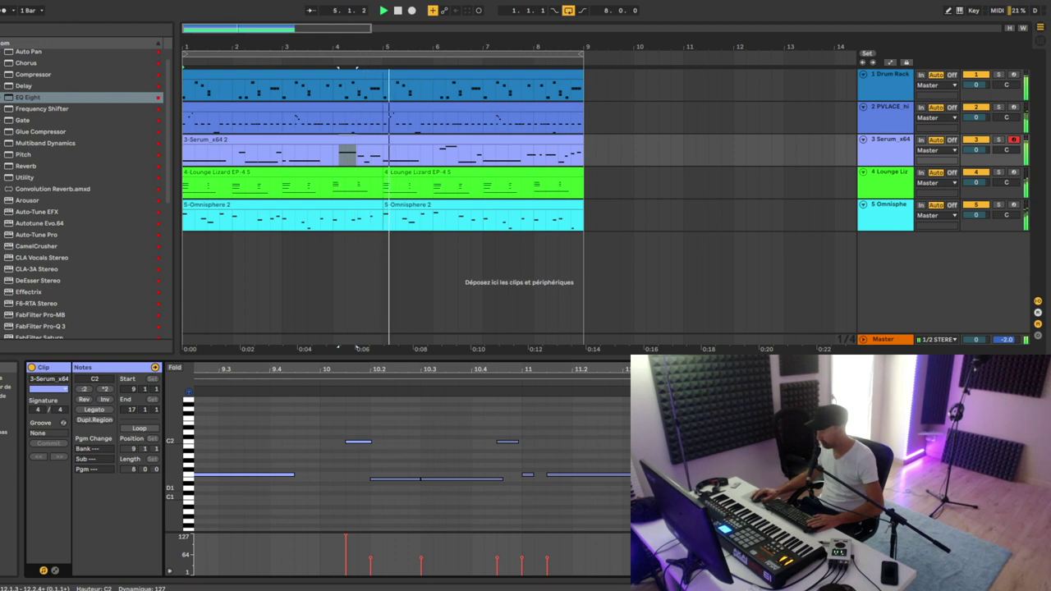
key(space)
- Lengthen the A1 bass note at 12.4.1 to about 0.0.3 and raise both A1 notes in bar 12 to A#1
click(862, 478)
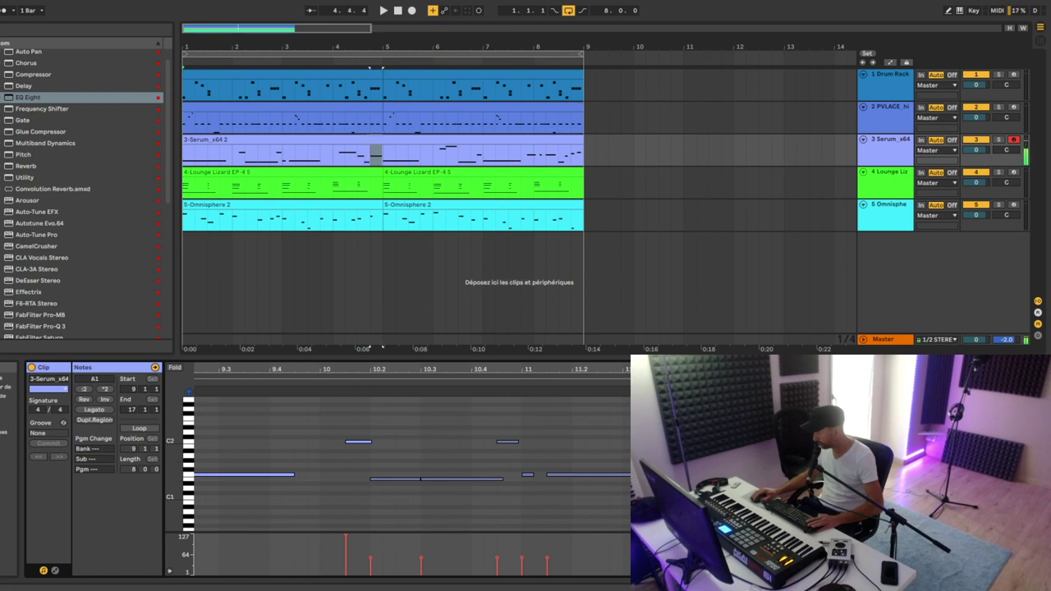
key(space)
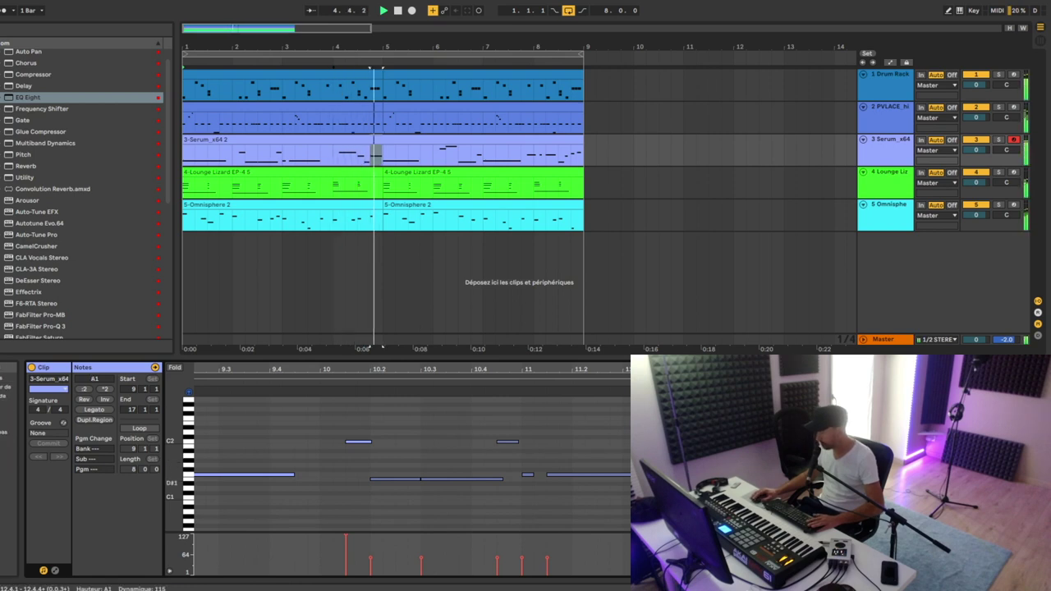
key(space)
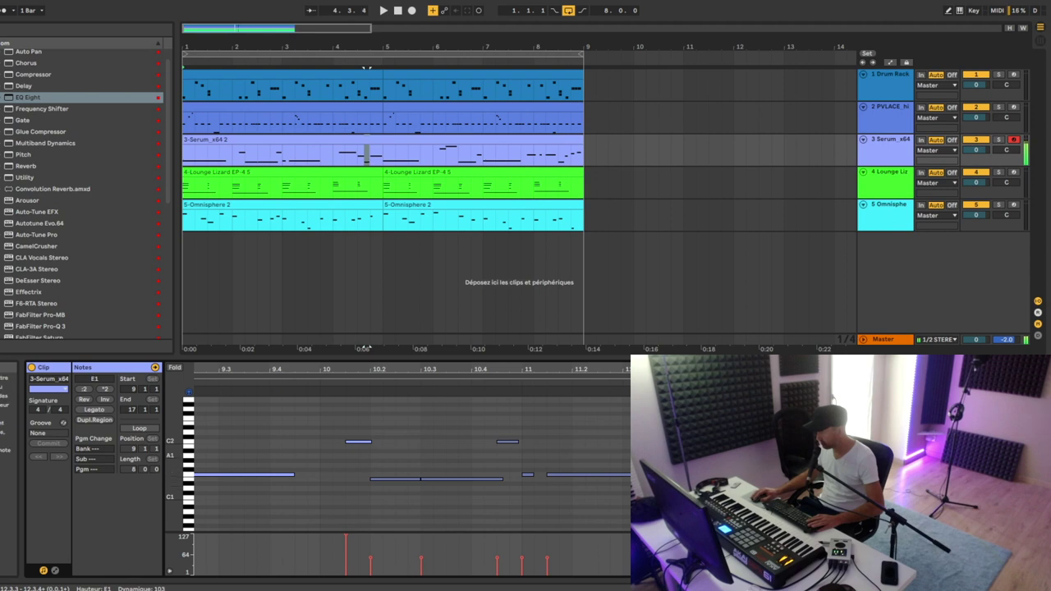
key(space)
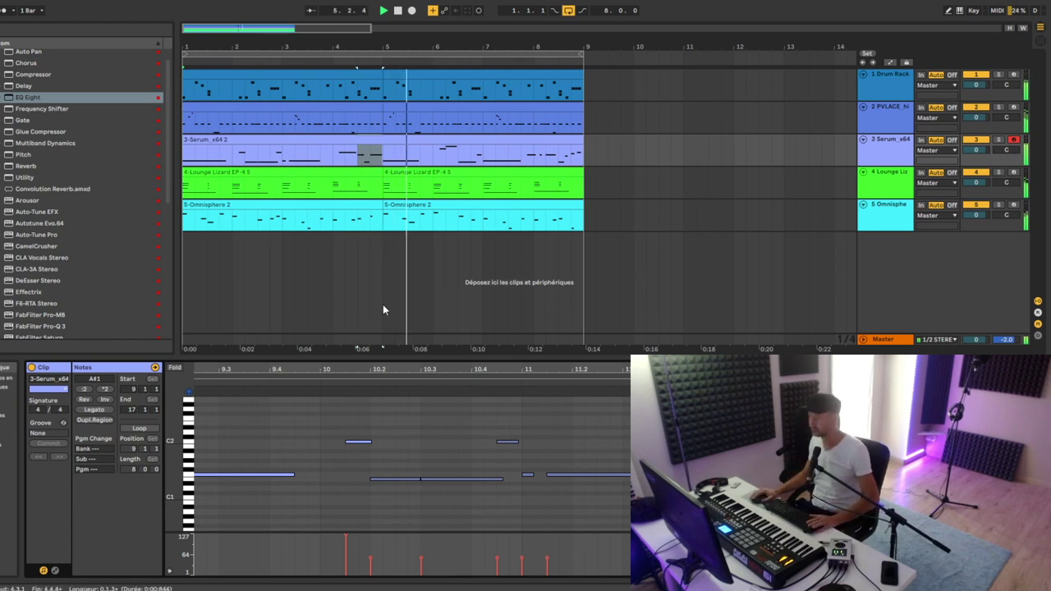
- Play the bass line from bar 13 and lengthen the F1 note at 13.1.1 to just past 13.4.1
click(433, 139)
drag(952, 370, 494, 366)
key(space)
click(468, 382)
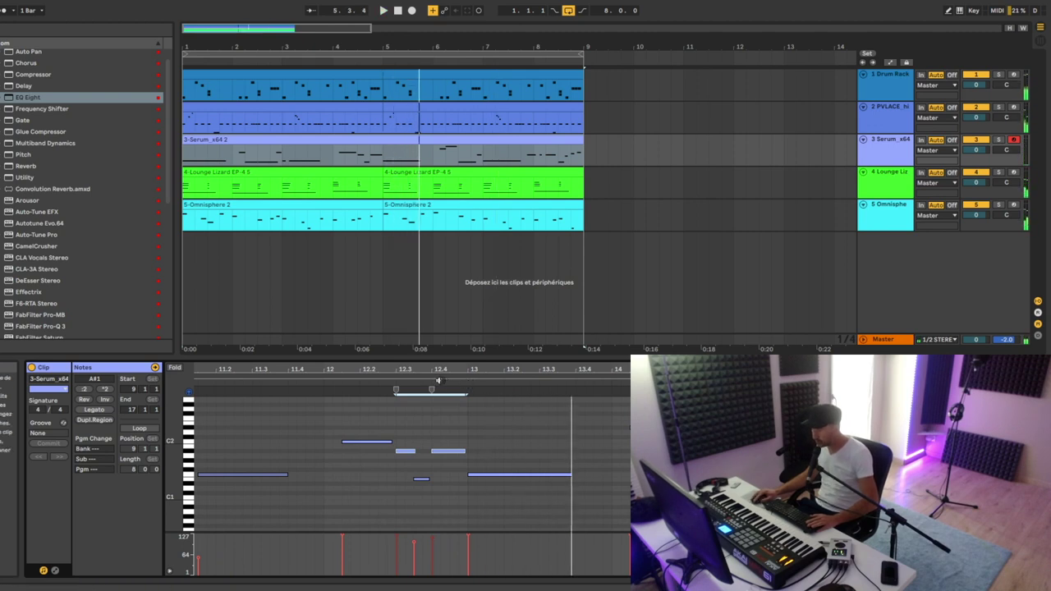
click(566, 475)
- Set the bass notes at 14.1.3 and 14.2.1 to E2 and the note at 14.4.3 to A#1, checking them by playback
click(611, 385)
key(space)
click(637, 427)
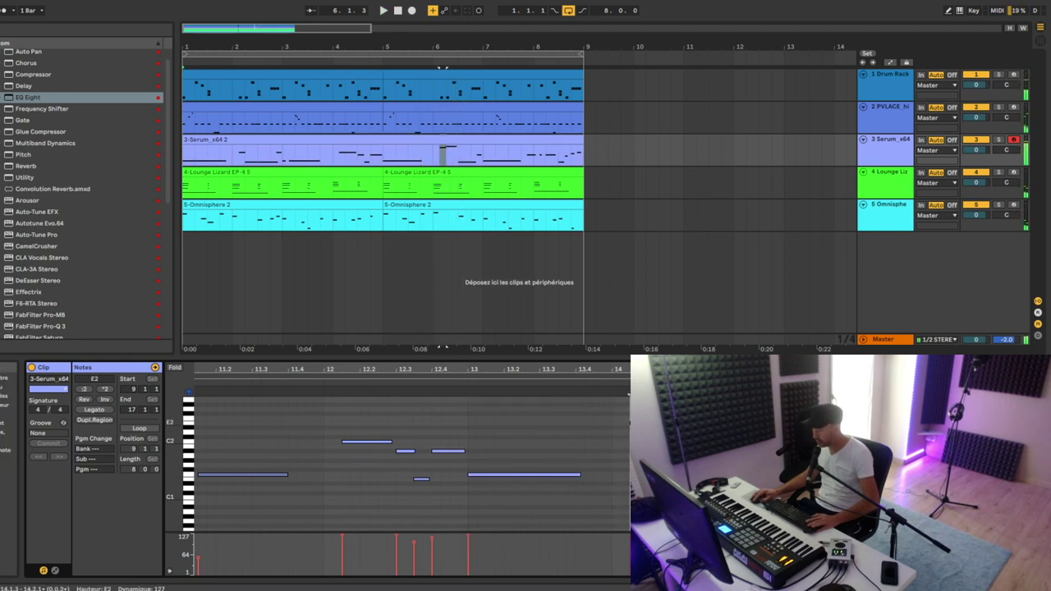
click(609, 383)
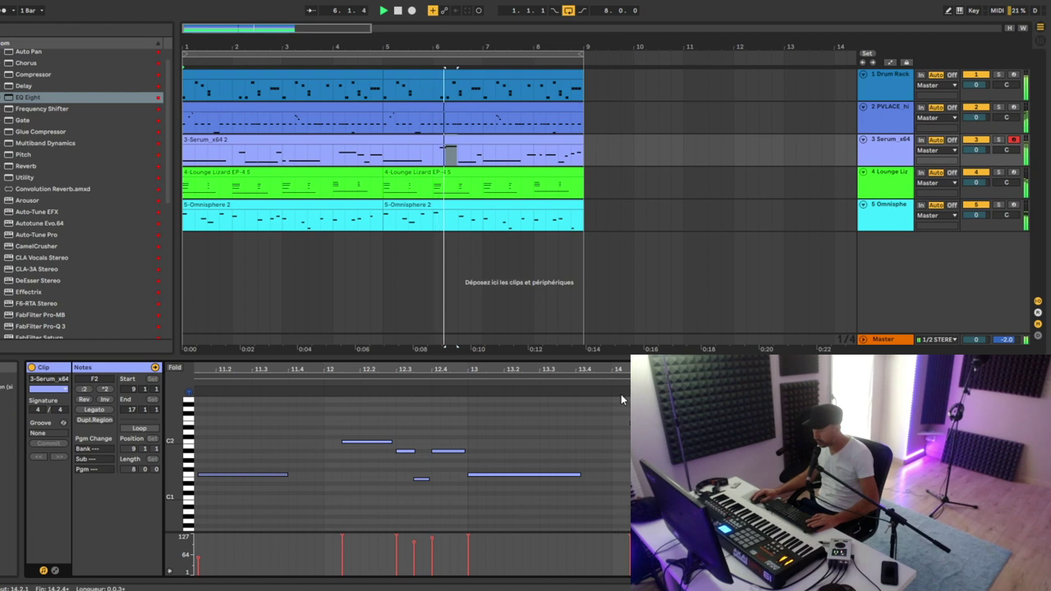
key(space)
click(637, 427)
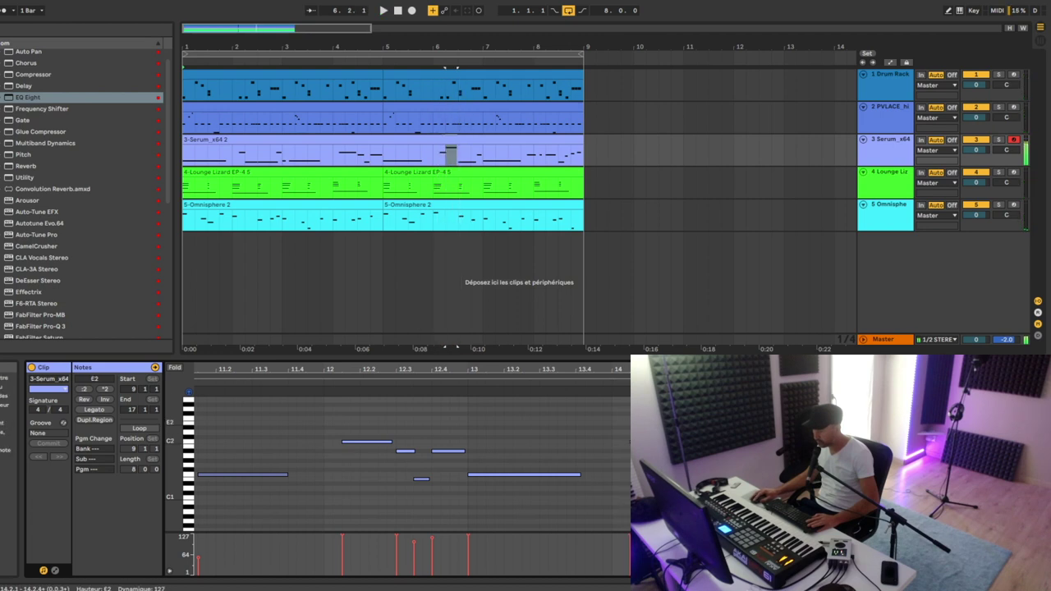
click(610, 385)
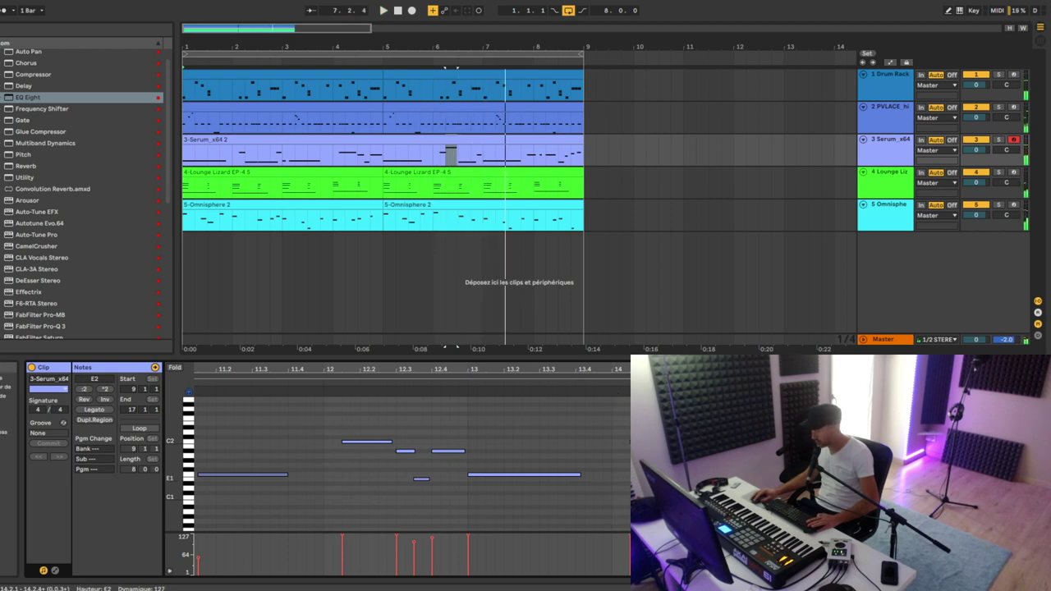
click(707, 479)
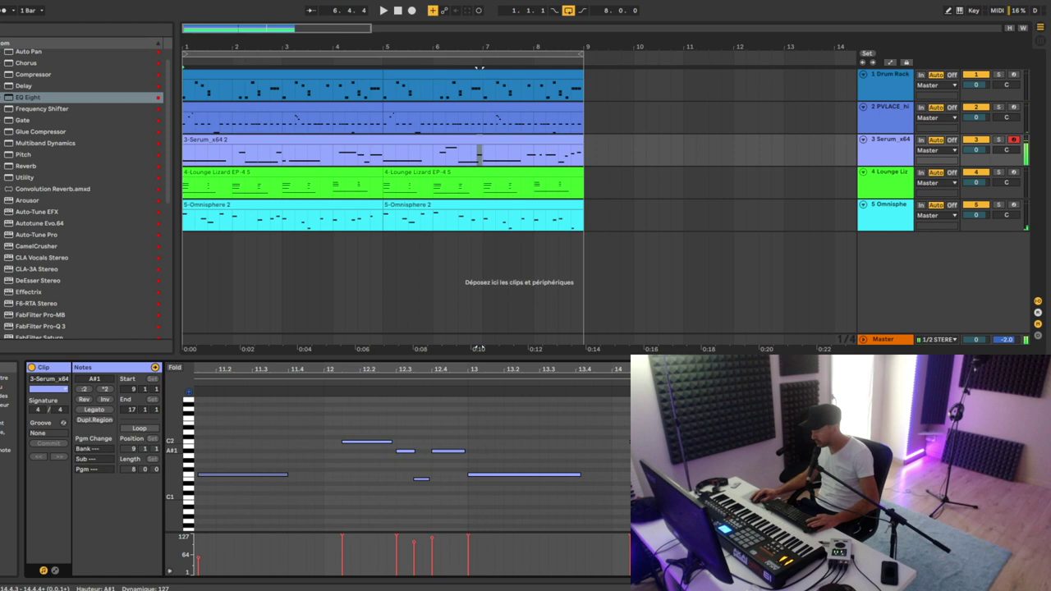
- Play from bar 13 and extend the F1 bass note at 13.1.1 to just past 13.4.3
click(467, 375)
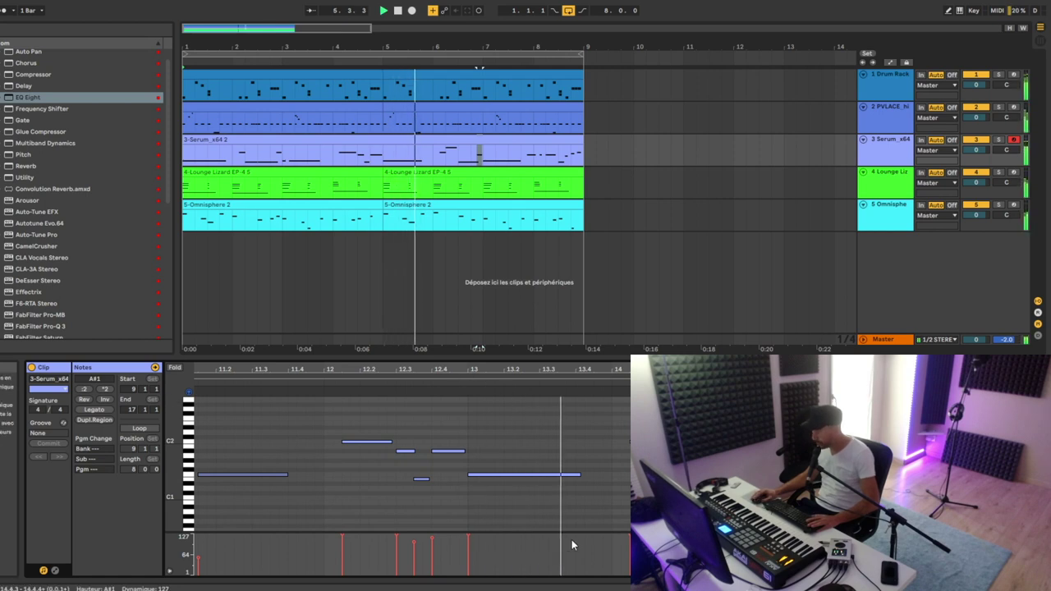
drag(579, 474, 600, 474)
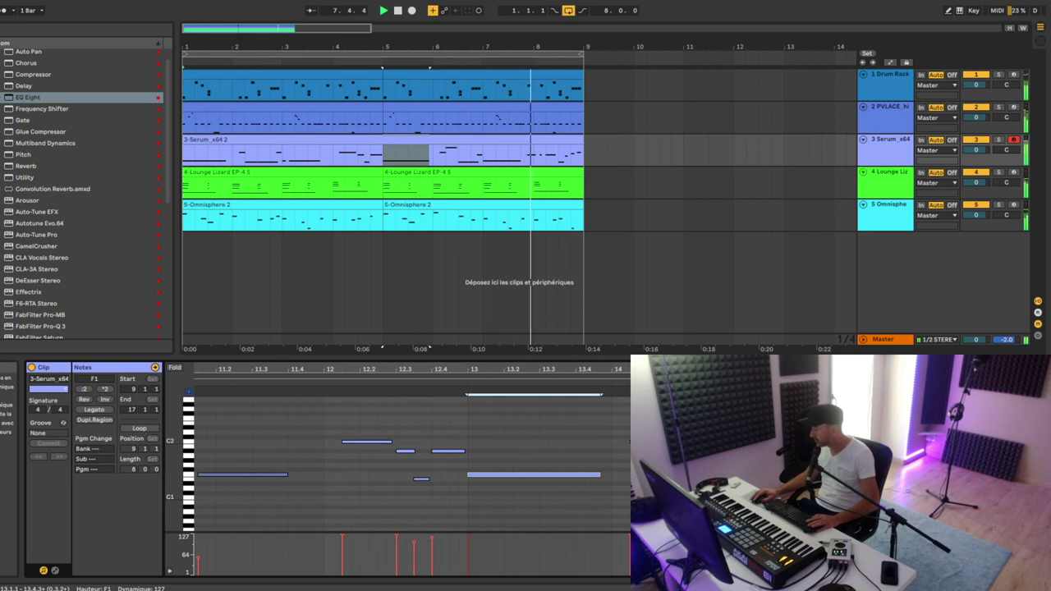
key(space)
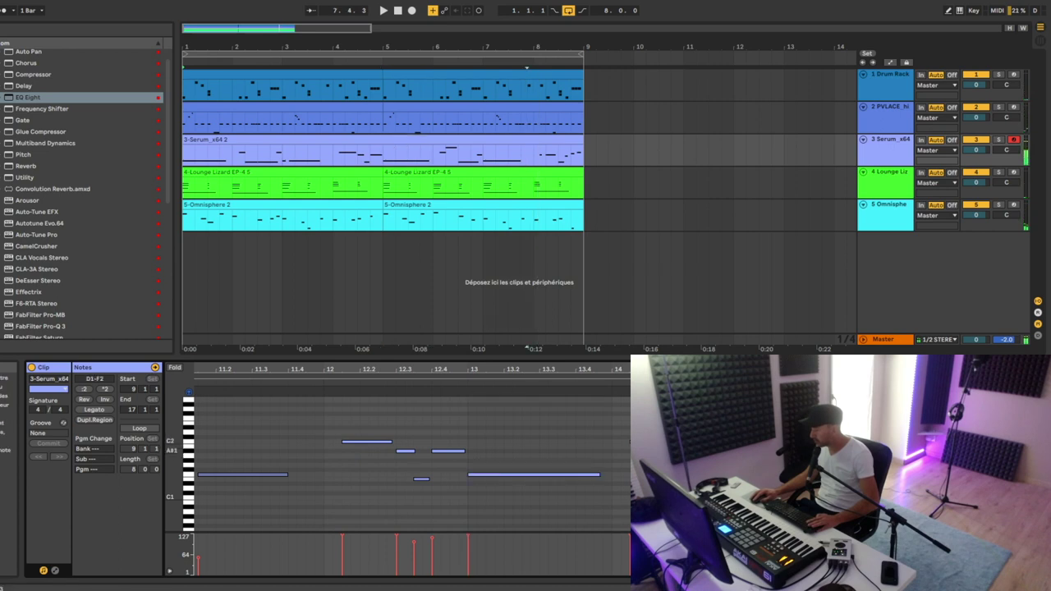
- Rework the bass notes in bar 16, with a G1 note at 16.3.3 lasting about 0.0.2, and play the whole clip
key(space)
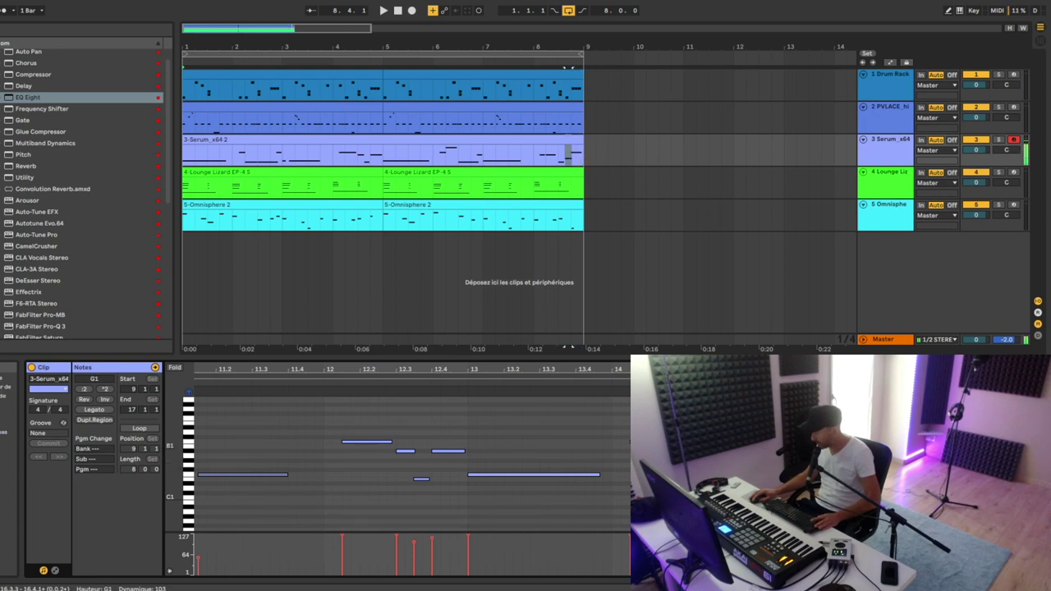
key(space)
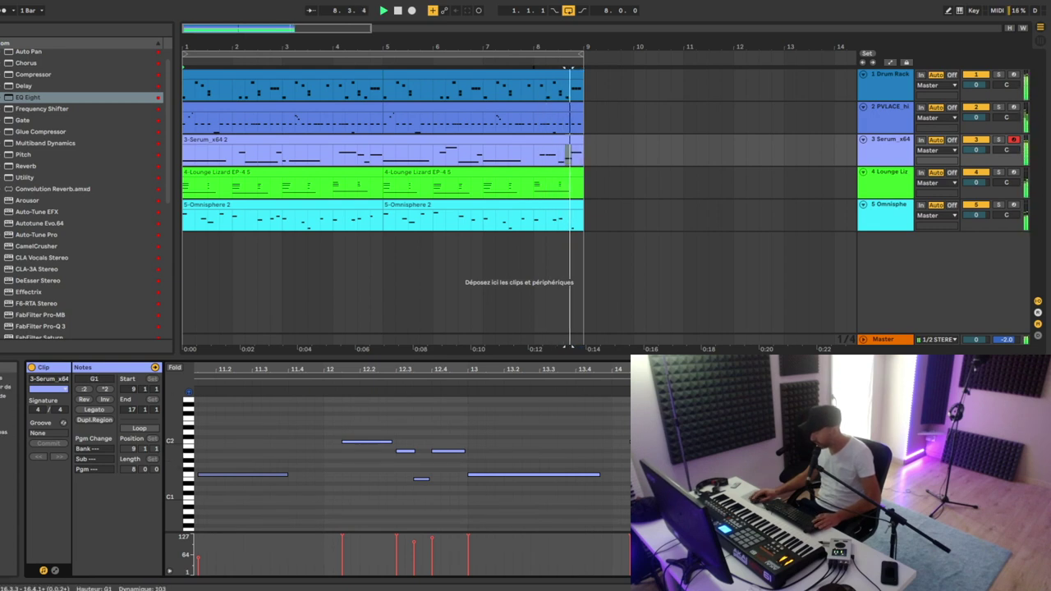
click(407, 138)
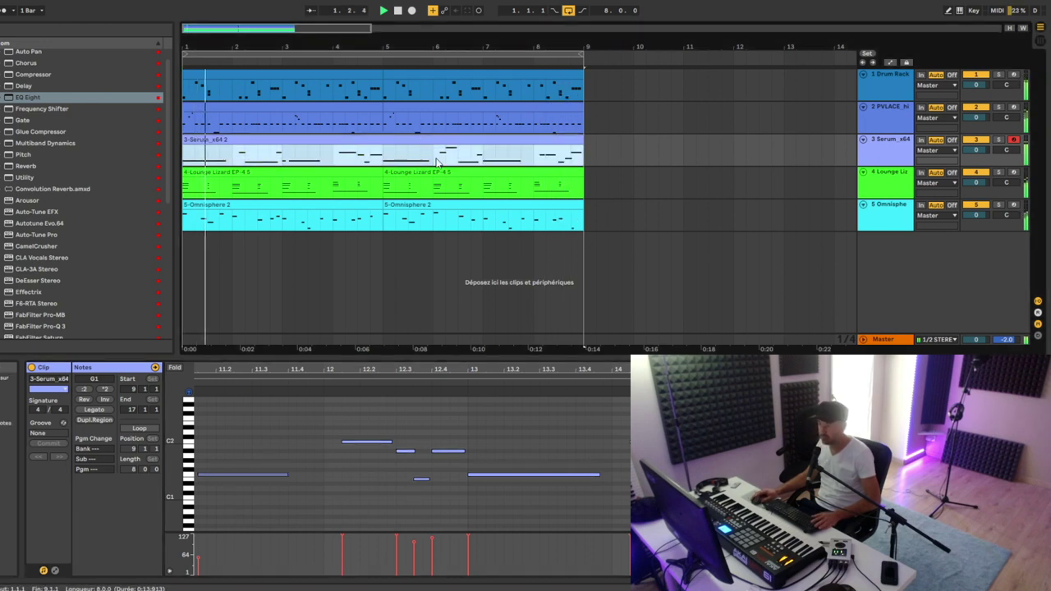
- Raise the volume of the PVLACE kick sample in the Drum Rack to 0.00 dB during playback
double_click(885, 151)
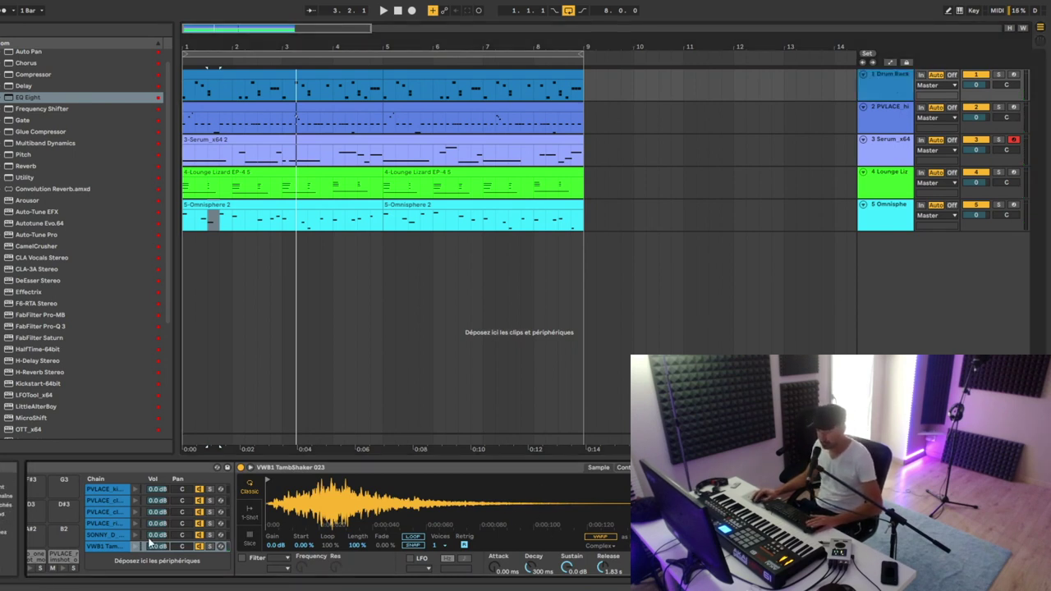
scroll(328, 519, left, 3)
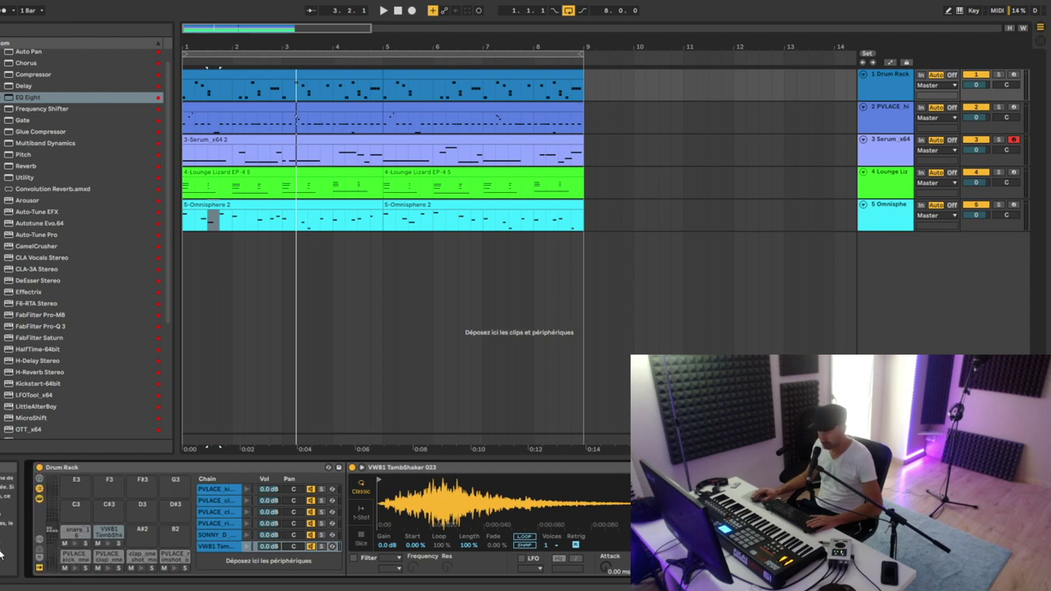
click(62, 561)
click(38, 490)
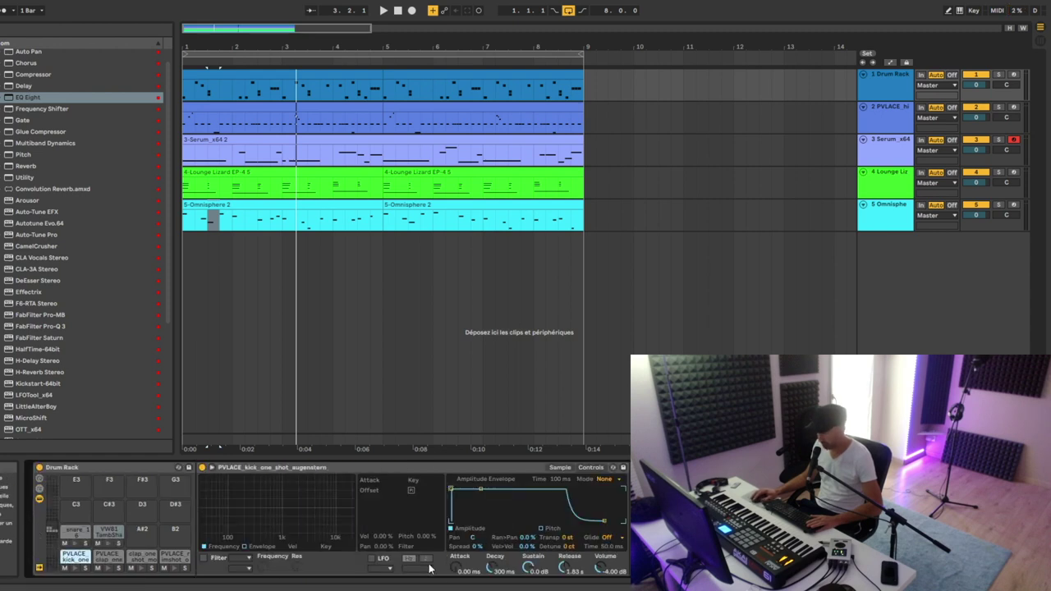
key(space)
drag(601, 575, 601, 563)
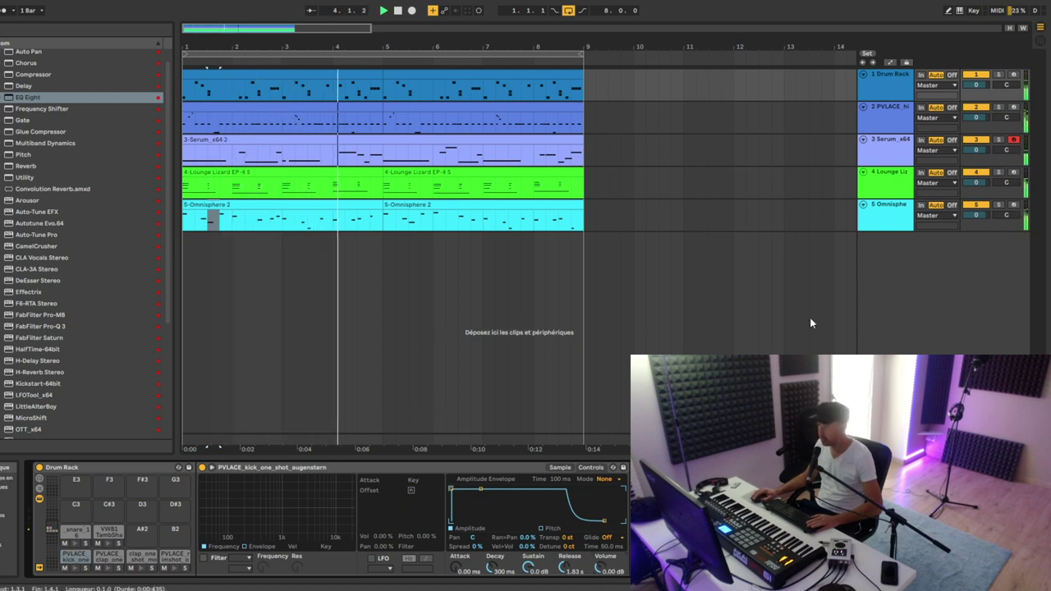
- Lower the volume of the Serum bass track to -2.6 dB while the loop plays
click(895, 159)
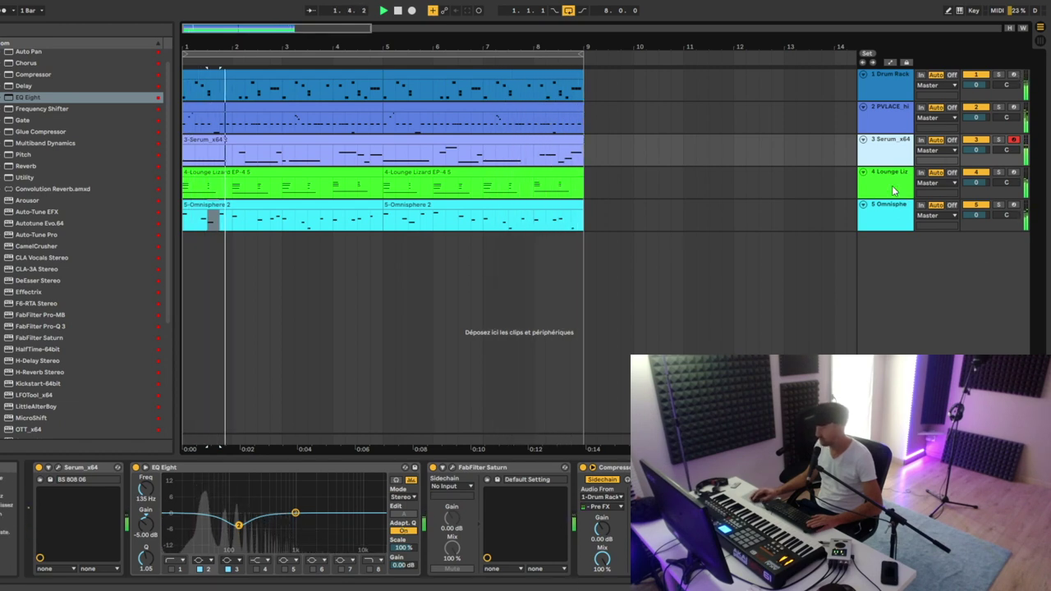
drag(976, 151, 976, 168)
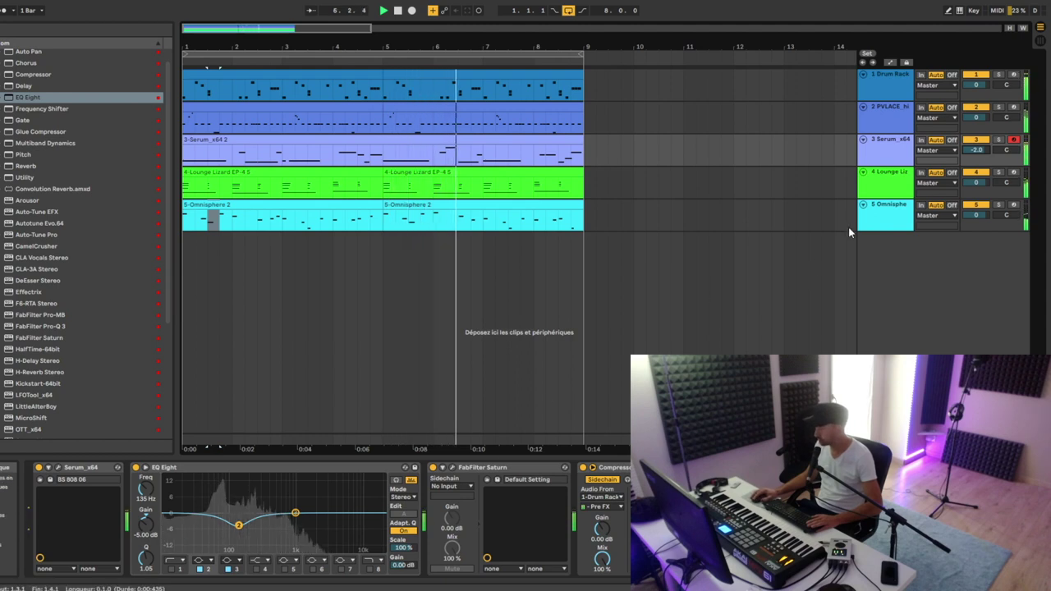
drag(976, 151, 976, 155)
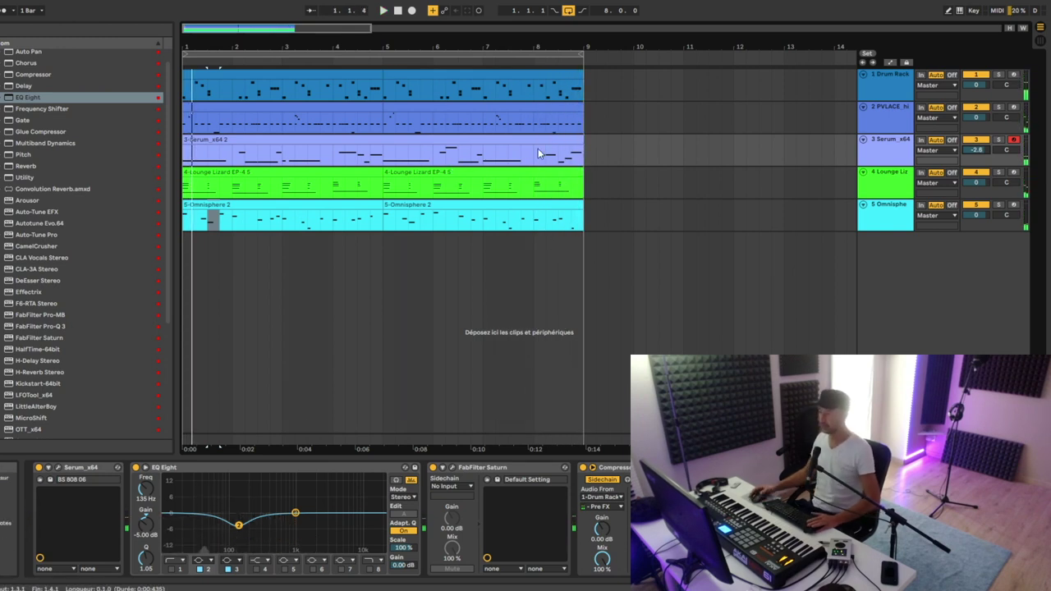
- Group the Lounge Lizard and Omnisphere tracks
drag(454, 45, 455, 16)
drag(194, 51, 194, 92)
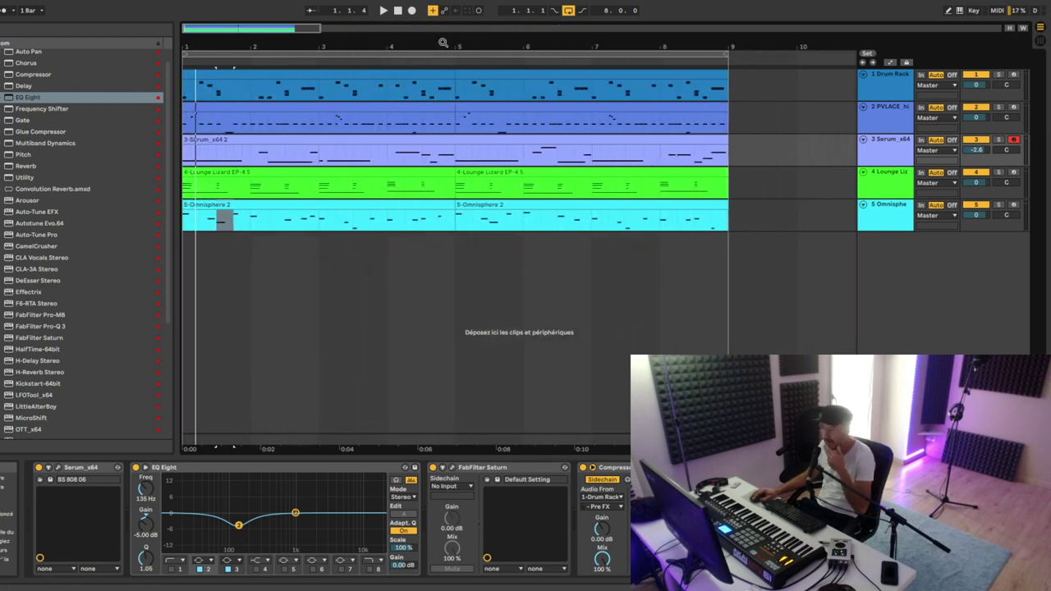
drag(475, 45, 403, 45)
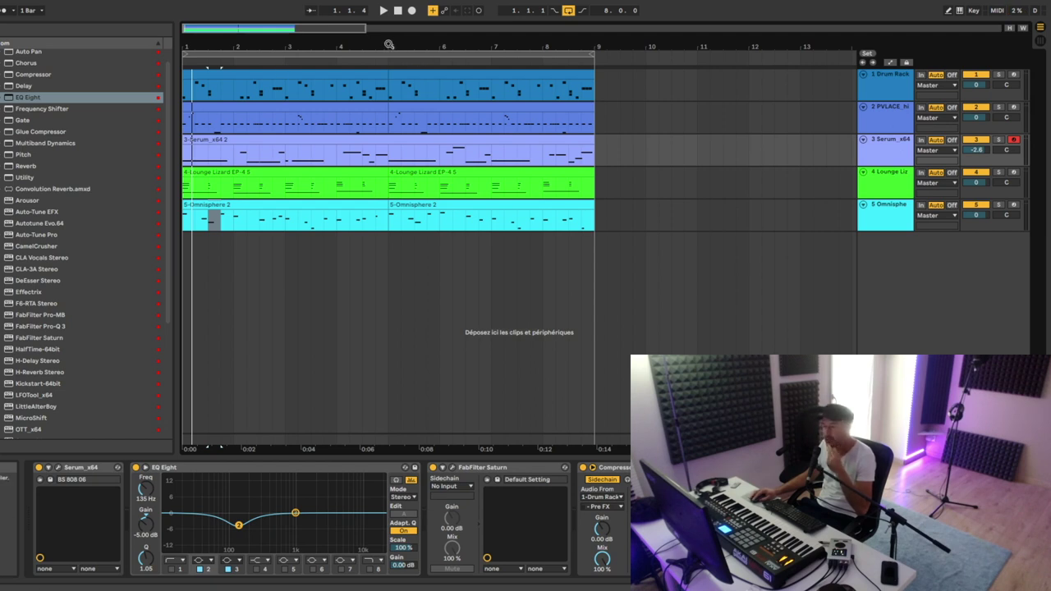
drag(391, 45, 380, 43)
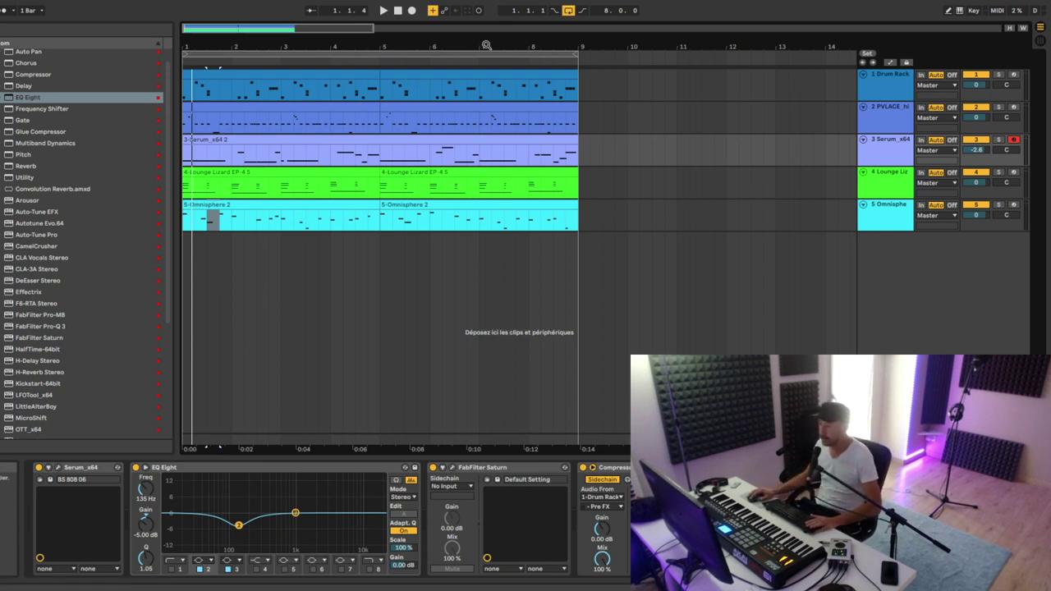
drag(486, 45, 395, 43)
drag(467, 228, 159, 176)
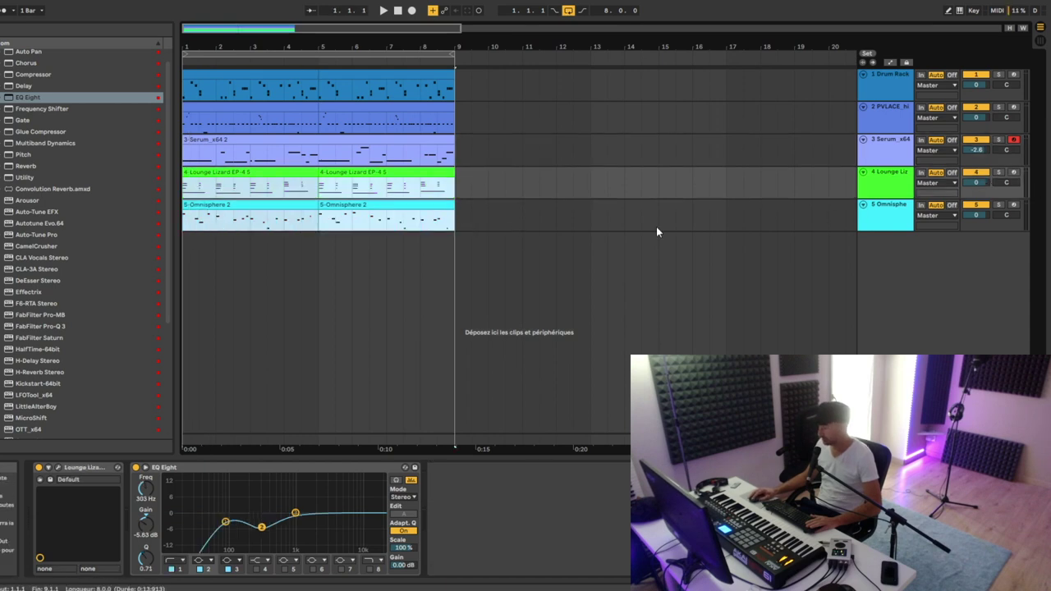
shift+click(887, 218)
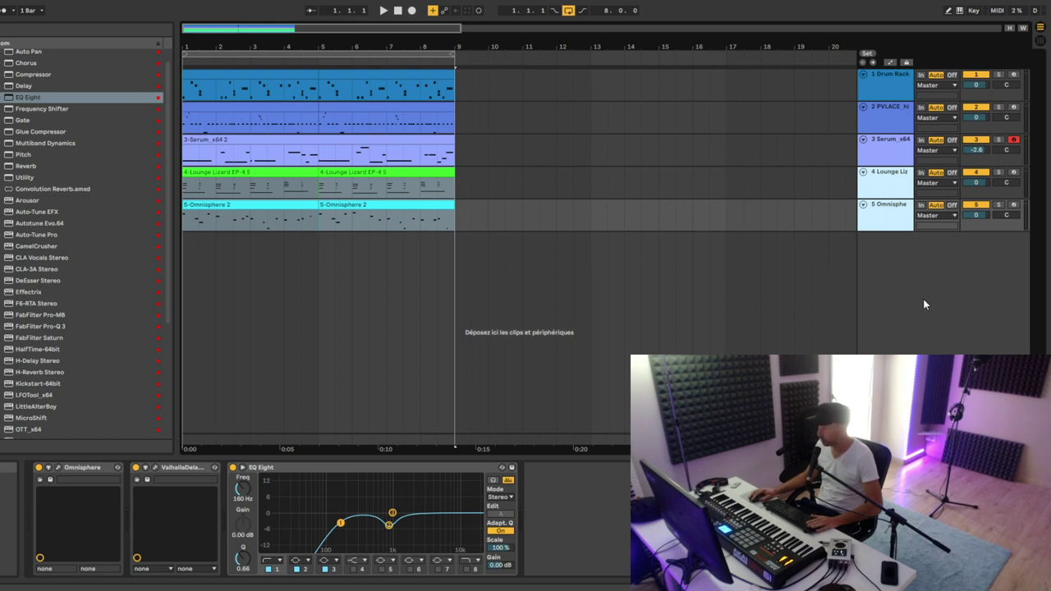
key(ctrl+g)
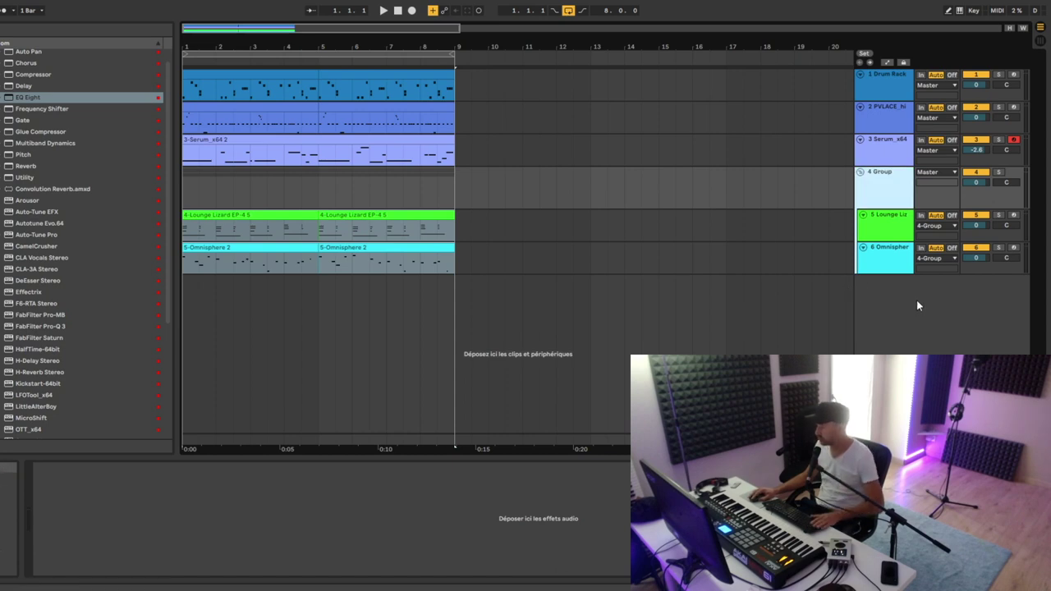
- Add an audio track fed by 4-Group post mixer, arm it and record the eight bars of chords and melody onto it
key(ctrl+t)
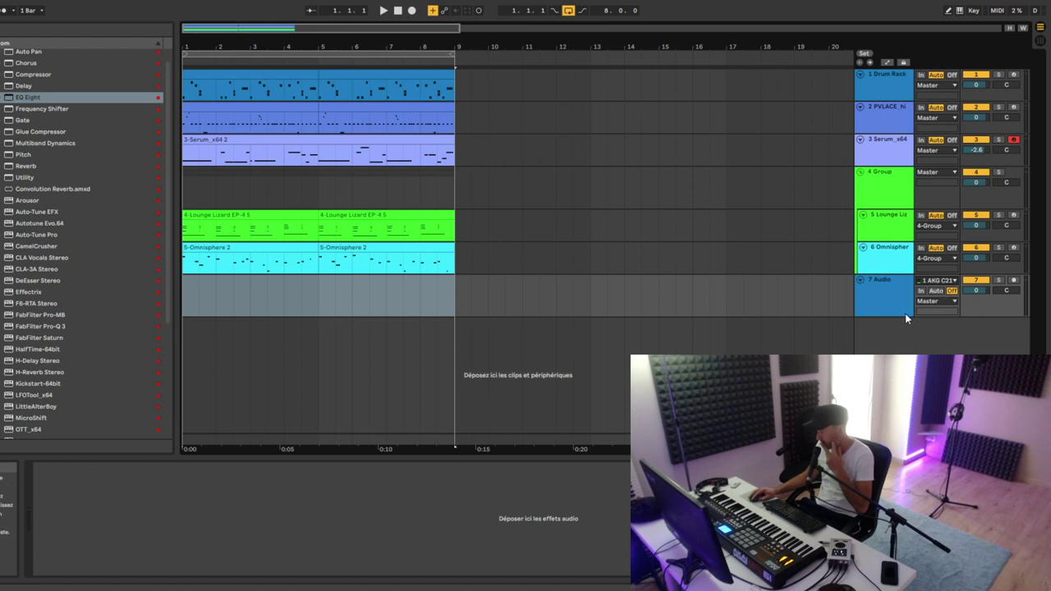
drag(907, 317, 917, 335)
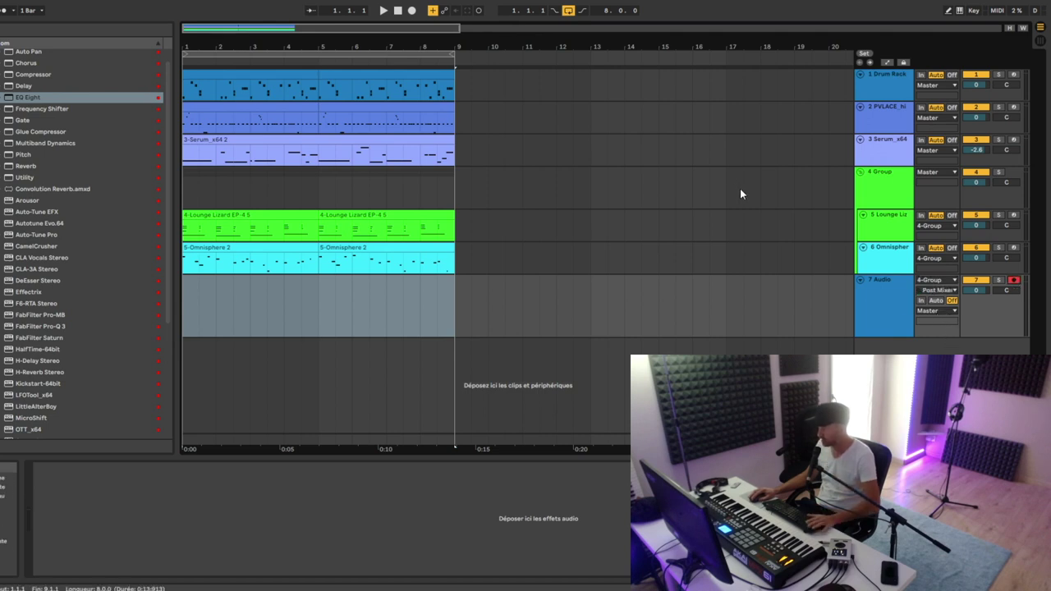
click(228, 214)
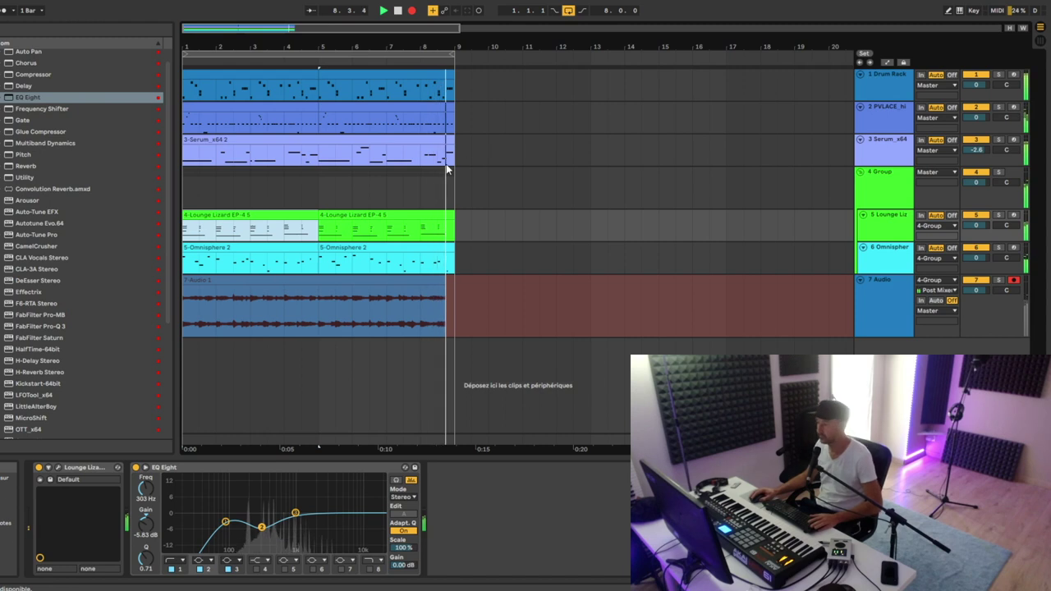
key(space)
click(191, 283)
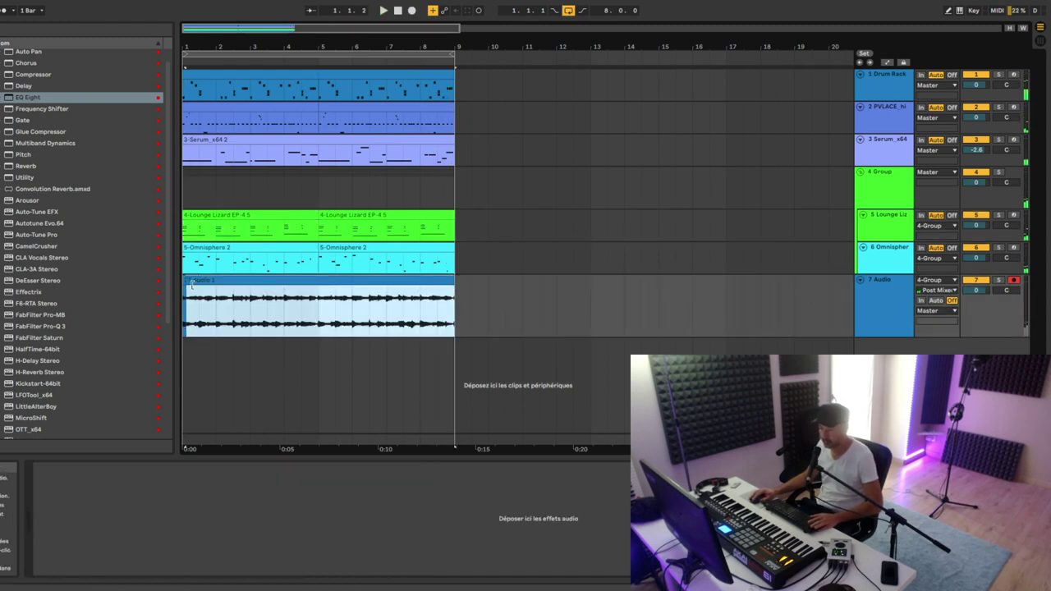
click(898, 306)
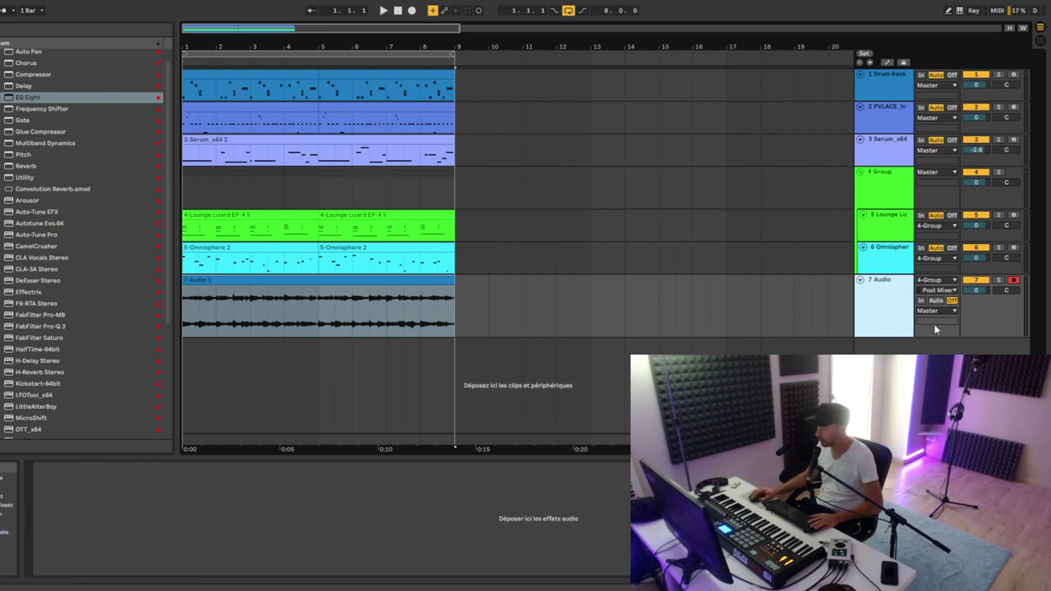
- Move the recorded audio clip to bar 9, solo its track and play the clip from its start
drag(291, 279, 583, 327)
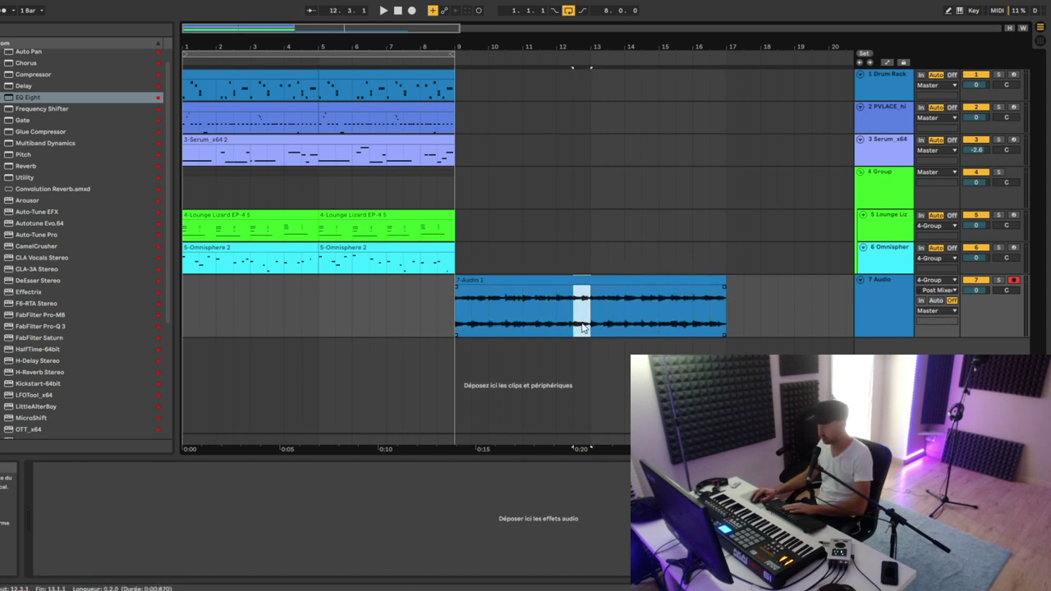
click(999, 282)
key(space)
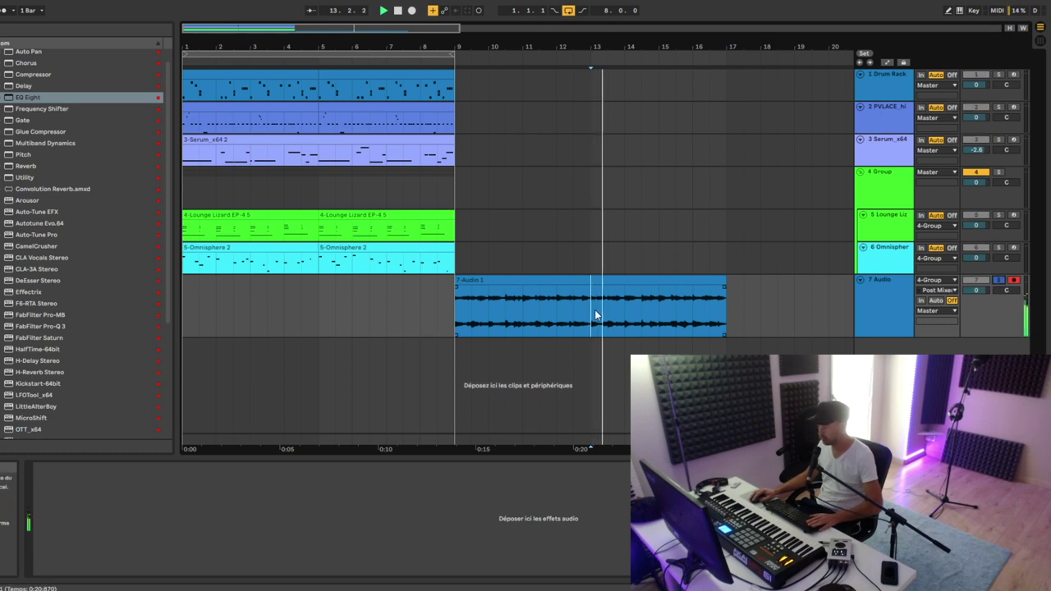
click(474, 281)
key(space)
key(space)
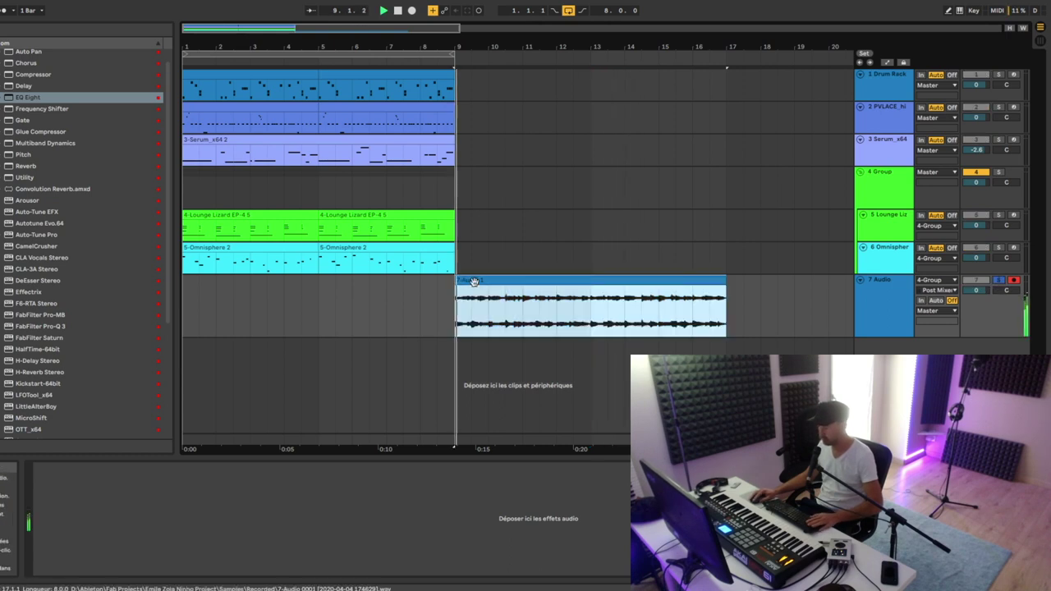
- Delete the second half of the recorded audio clip, from bar 13 onwards
drag(591, 308, 781, 296)
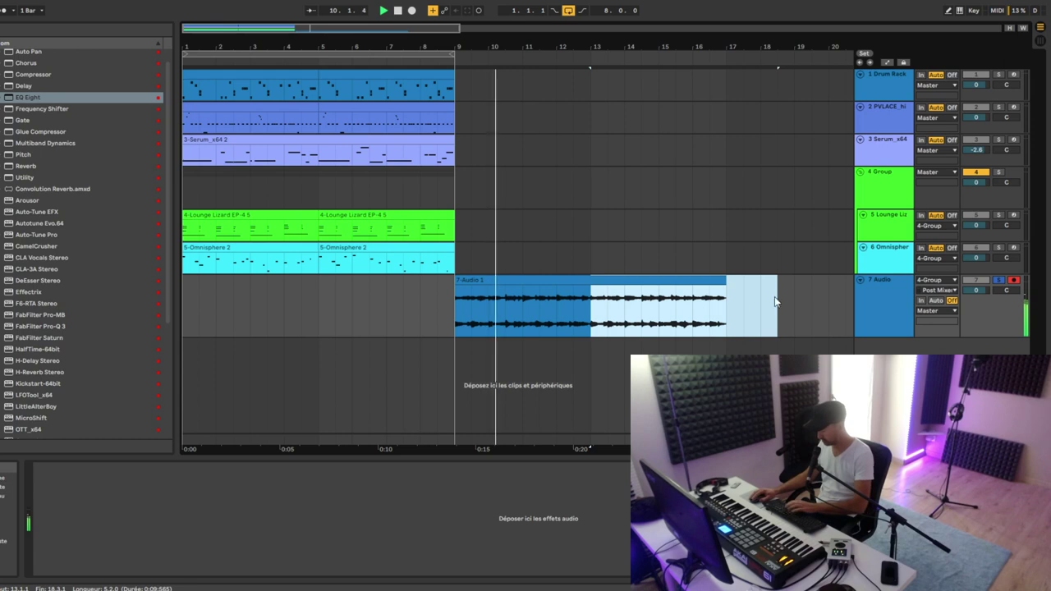
key(Delete)
click(529, 277)
key(space)
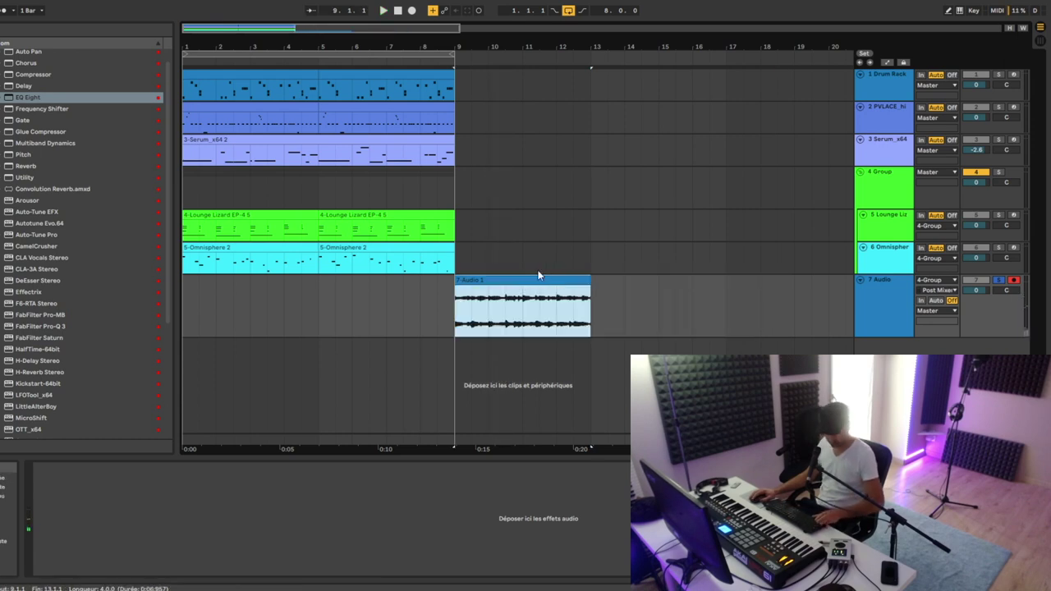
- Shift the whole arrangement eight bars later and move the recorded audio clip to bar 1
key(ctrl+a)
drag(237, 214, 513, 214)
key(minus)
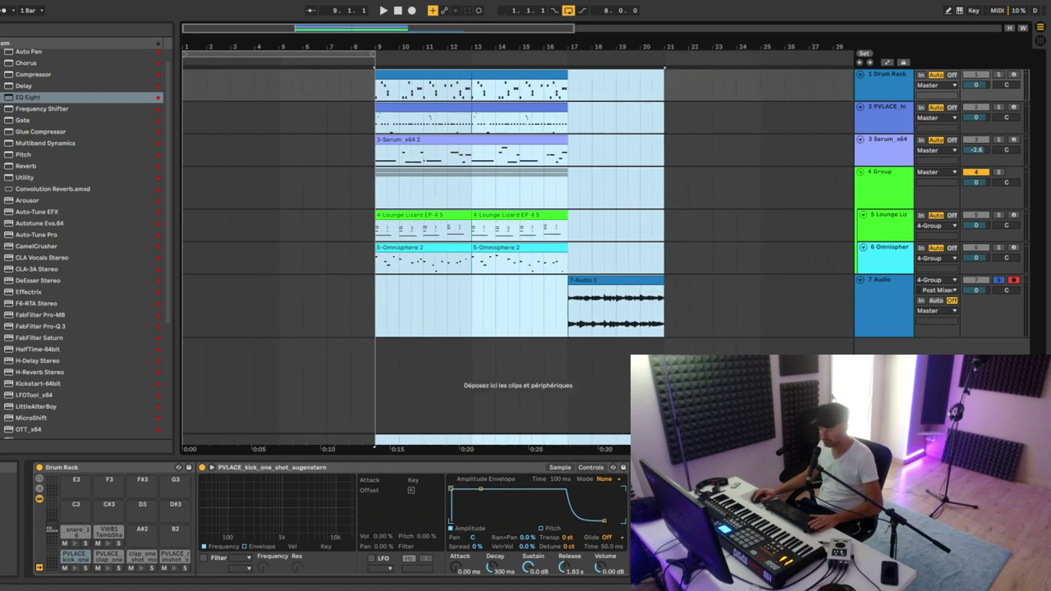
click(621, 283)
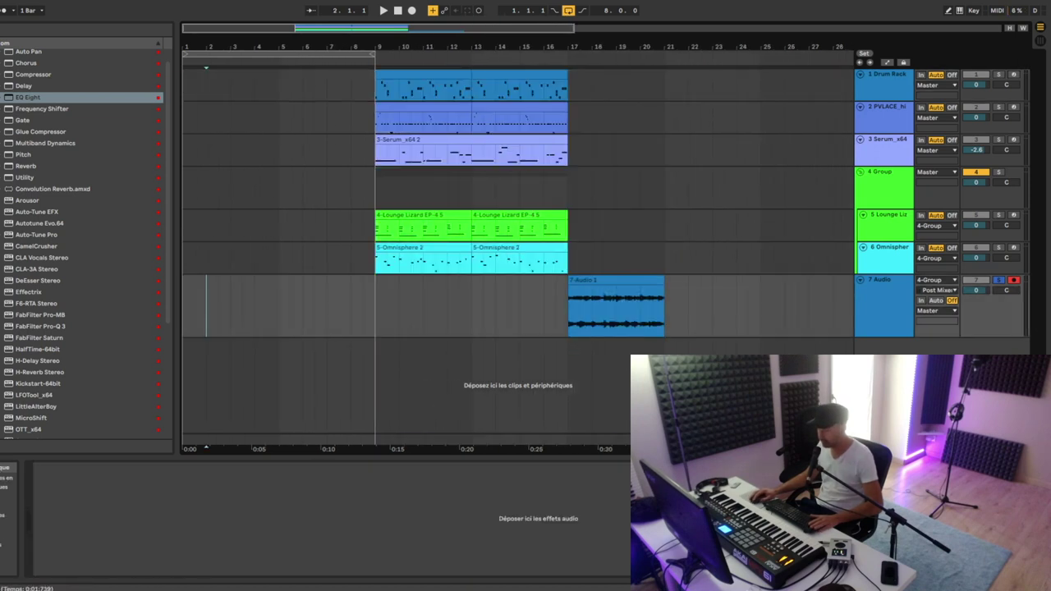
drag(621, 283, 226, 294)
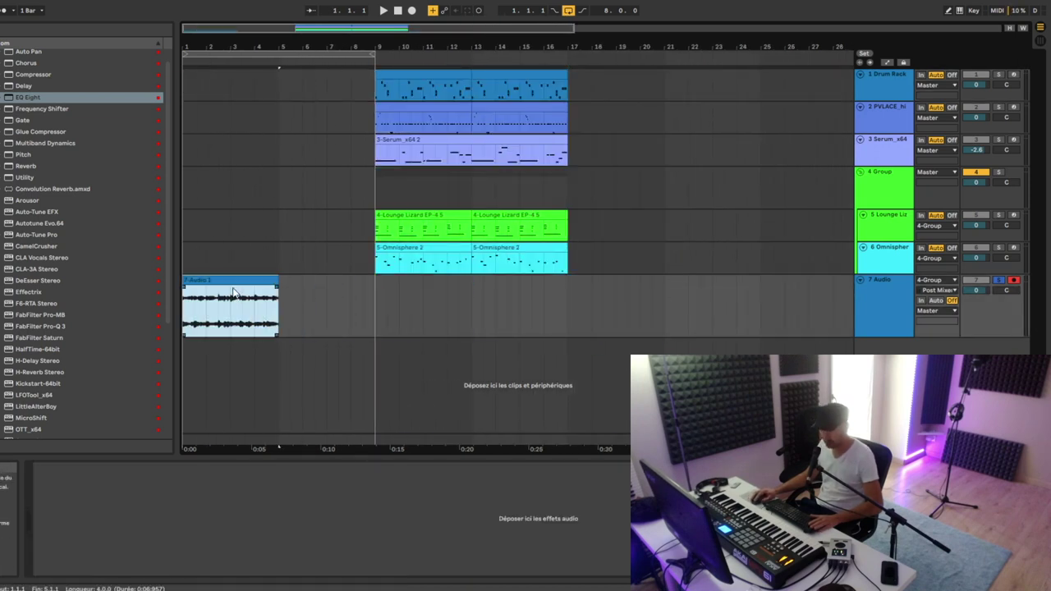
- Reverse the audio clip at bar 1 and listen to it
double_click(228, 300)
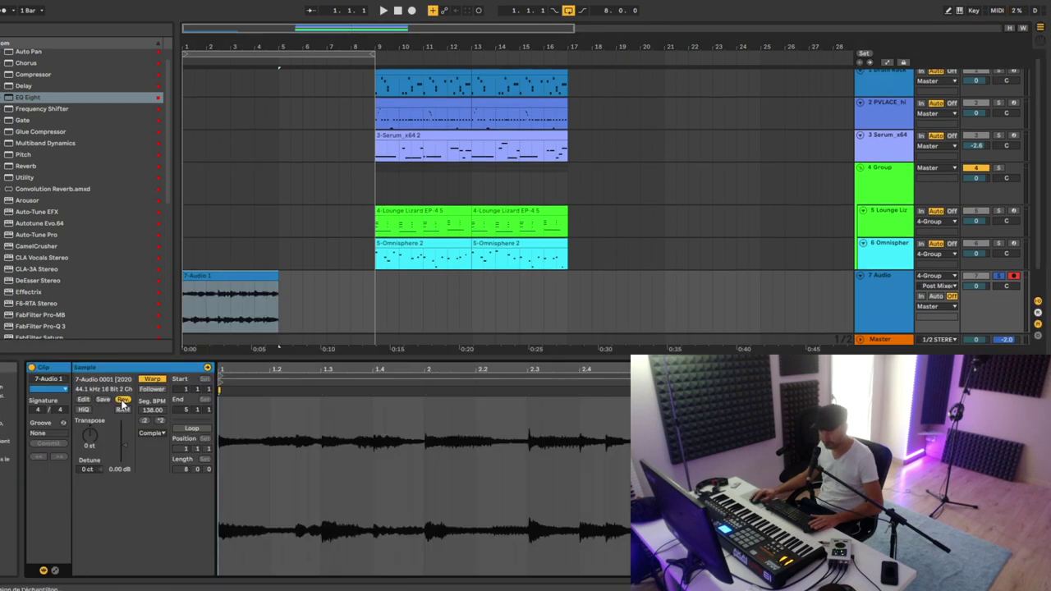
key(space)
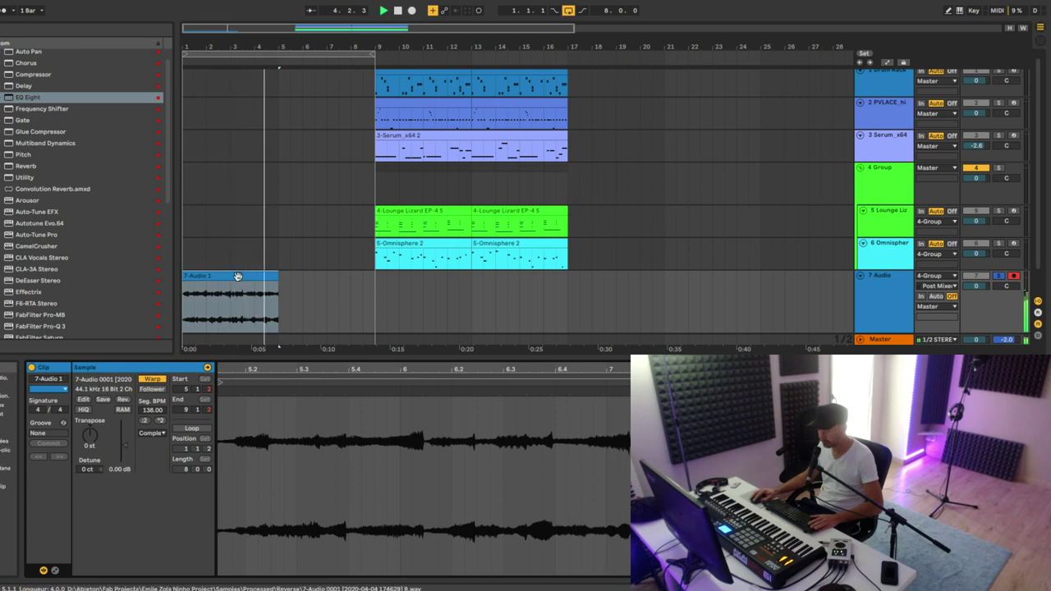
key(space)
- Fill bars 1 to 8 with repeated one-bar pieces of the reversed audio and reduce the audio track's height
drag(262, 277, 288, 288)
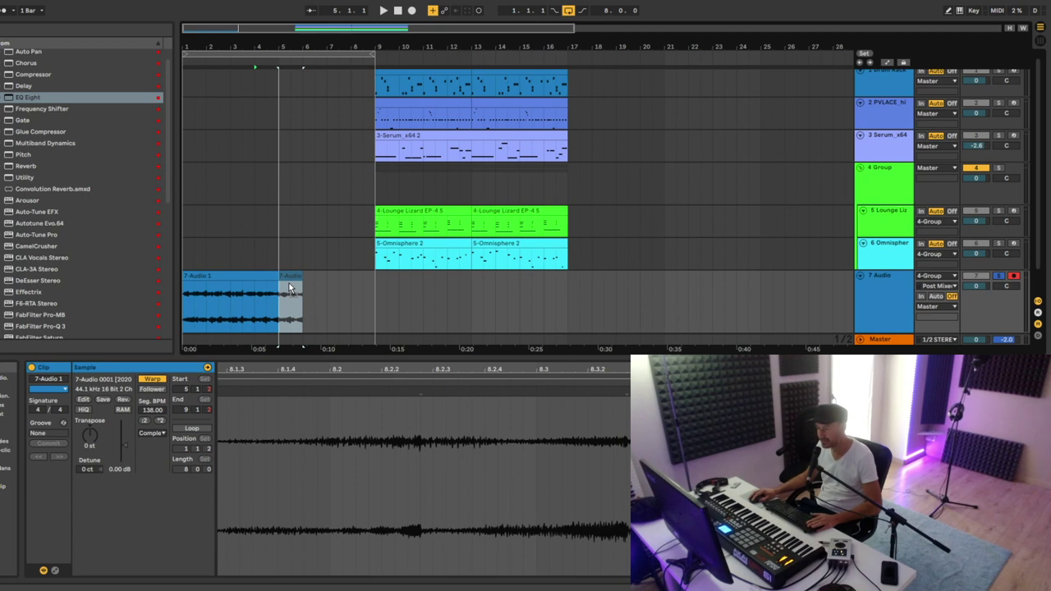
drag(288, 283, 314, 287)
click(288, 277)
key(space)
drag(229, 303, 342, 291)
mouse_move(200, 281)
mouse_down()
mouse_move(371, 286)
mouse_move(213, 288)
mouse_up()
key(space)
scroll(878, 301, down, 2)
drag(890, 306, 894, 278)
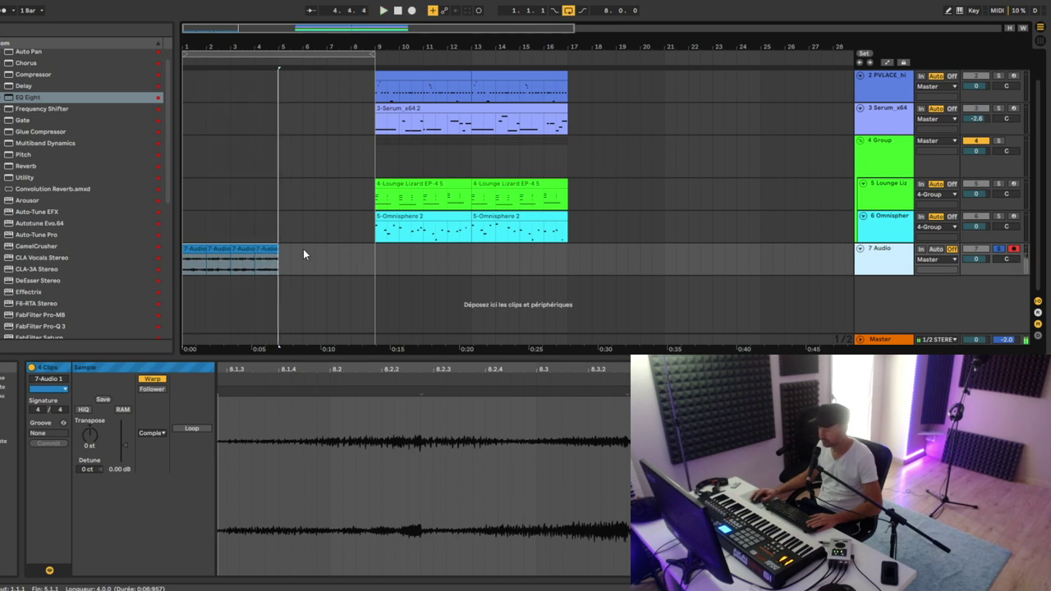
mouse_move(278, 257)
mouse_down()
mouse_move(188, 254)
mouse_move(285, 258)
mouse_up()
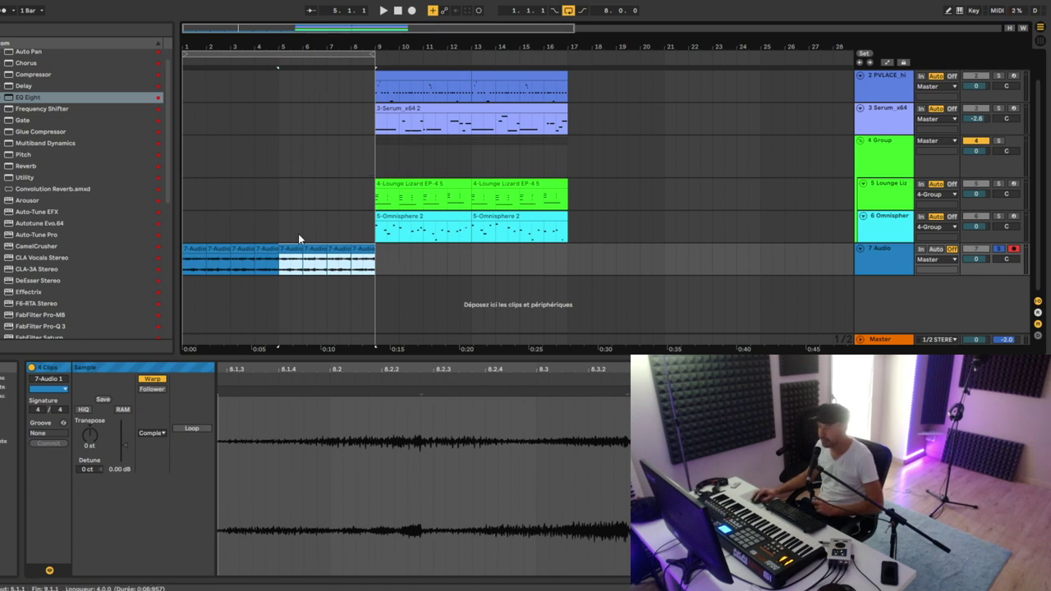
- Copy the hi-hat clip from bar 9 to bar 5, try deleting its low F2 note and undo the deletion
drag(410, 72, 310, 91)
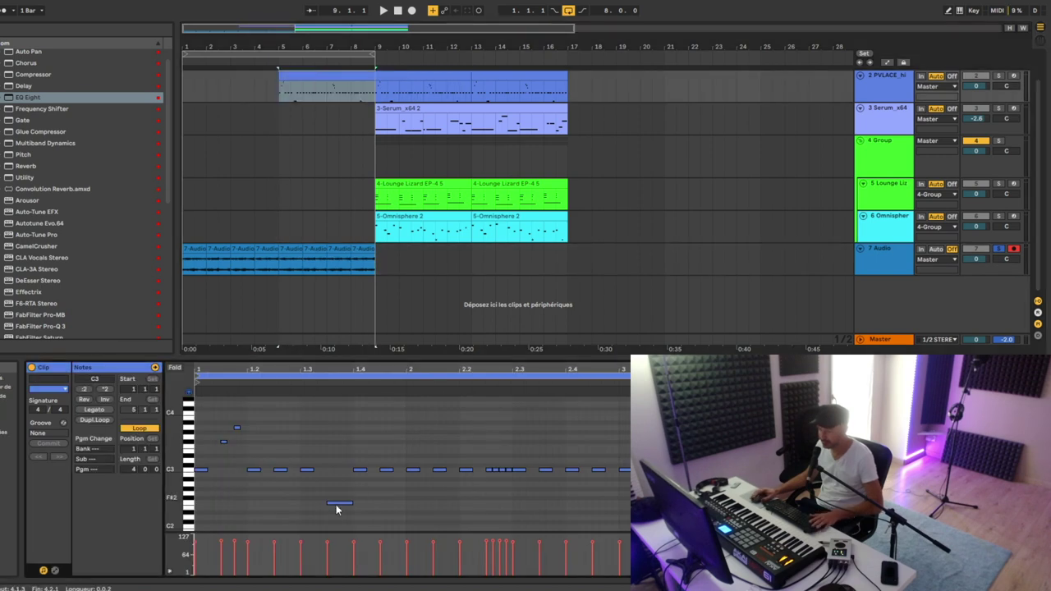
drag(289, 494, 397, 508)
key(Delete)
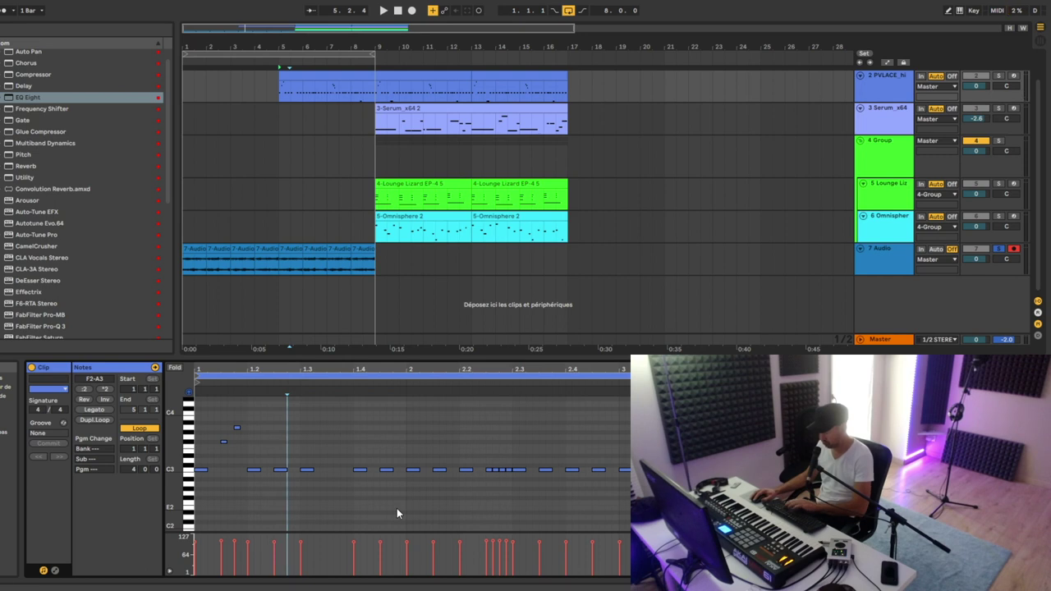
key(ctrl+z)
- Move the Drum Rack clip from bar 9 to bar 5 and place a fresh copy of the hi-hat clip at bar 5
scroll(477, 187, up, 1)
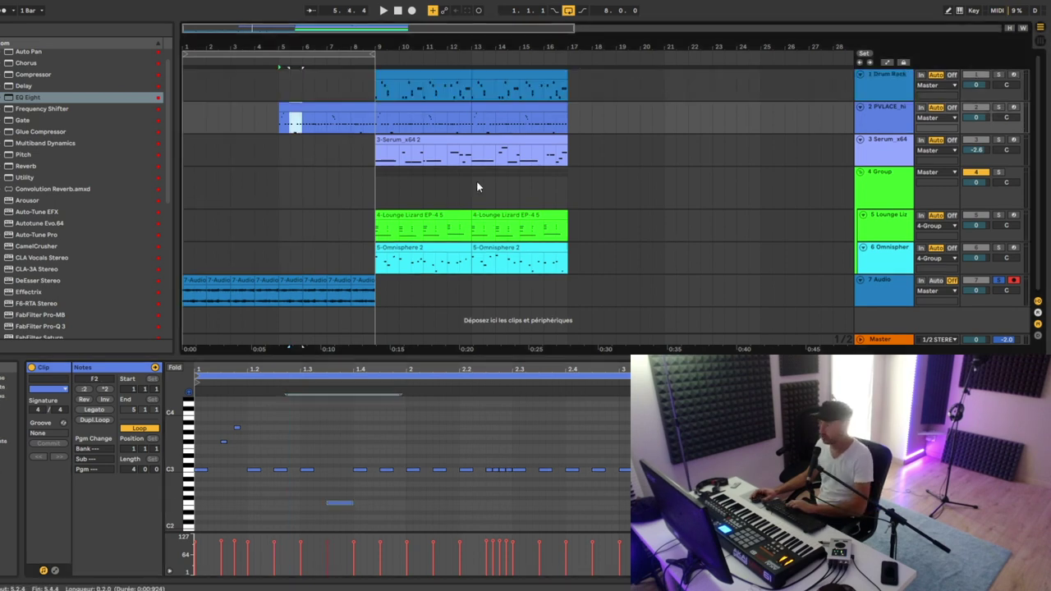
drag(427, 74, 331, 76)
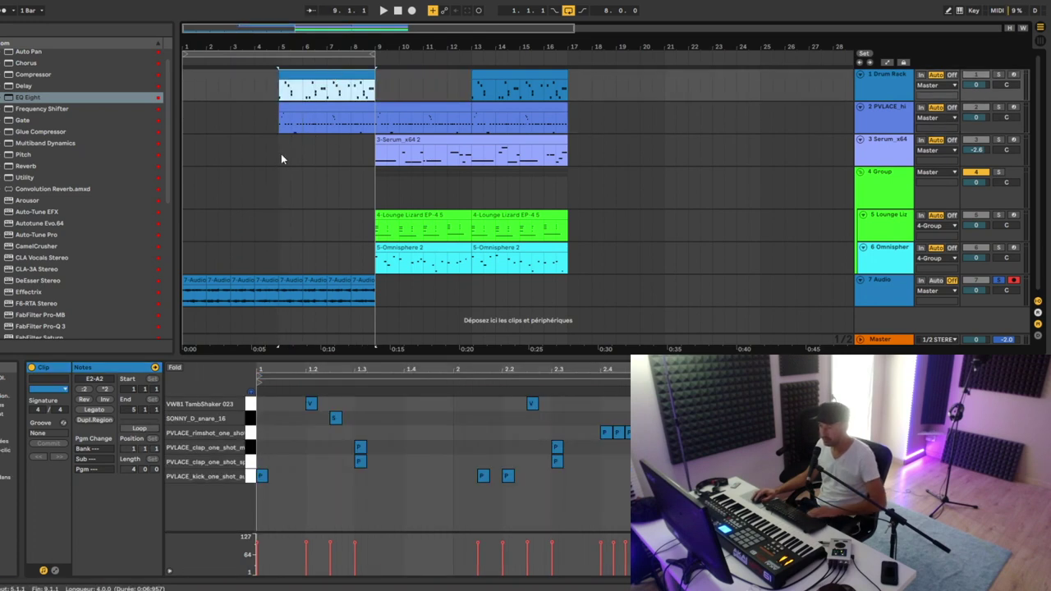
click(320, 124)
key(Delete)
click(402, 107)
drag(402, 108, 306, 108)
- Turn off the audio track's solo and play the intro from bar 5 with the drums and hi-hats
key(space)
key(space)
click(999, 282)
key(space)
key(space)
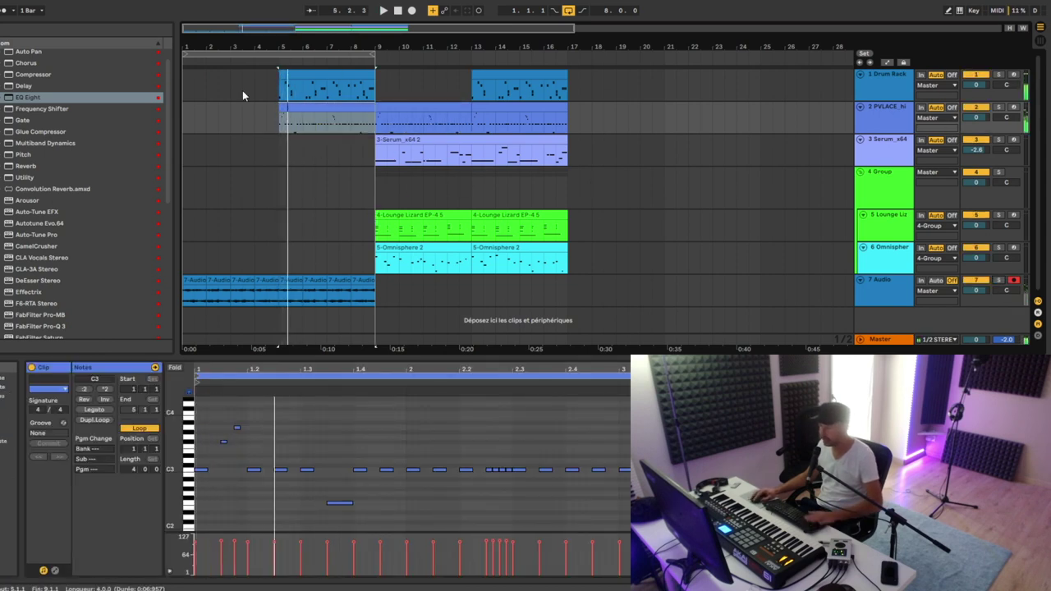
- Delete the tambourine, snare and rimshot notes from the Drum Rack clip in bars 5 to 8
click(295, 87)
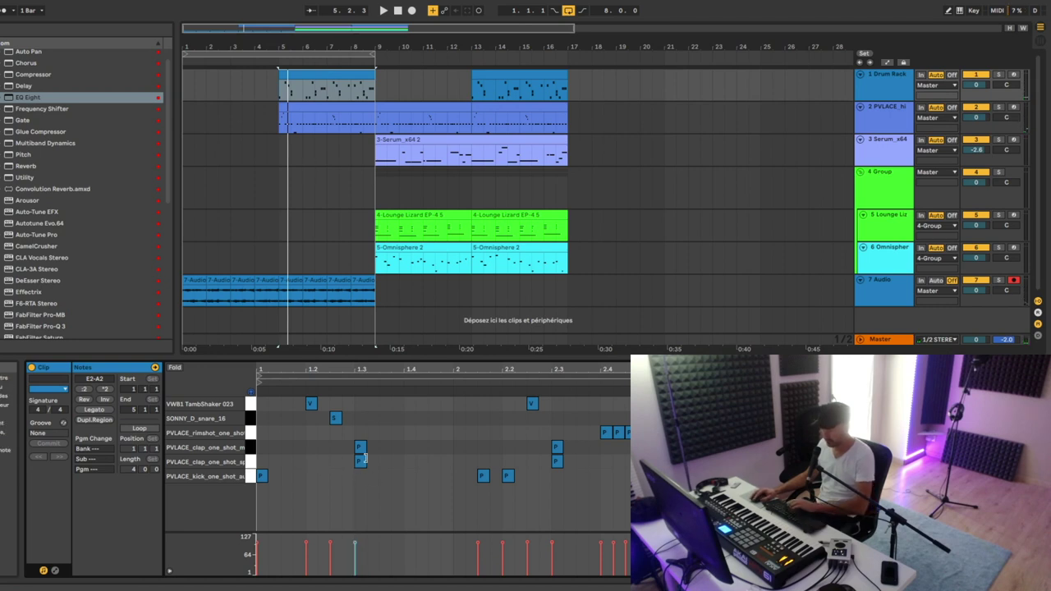
click(359, 460)
key(space)
key(space)
mouse_move(349, 399)
mouse_down()
mouse_move(274, 427)
mouse_move(868, 509)
mouse_up()
key(Delete)
click(419, 411)
drag(444, 409, 657, 437)
key(Delete)
- Delete all kick notes from the Drum Rack clip at bar 5, keeping only the claps
click(262, 476)
key(Delete)
drag(269, 474, 1036, 492)
key(Delete)
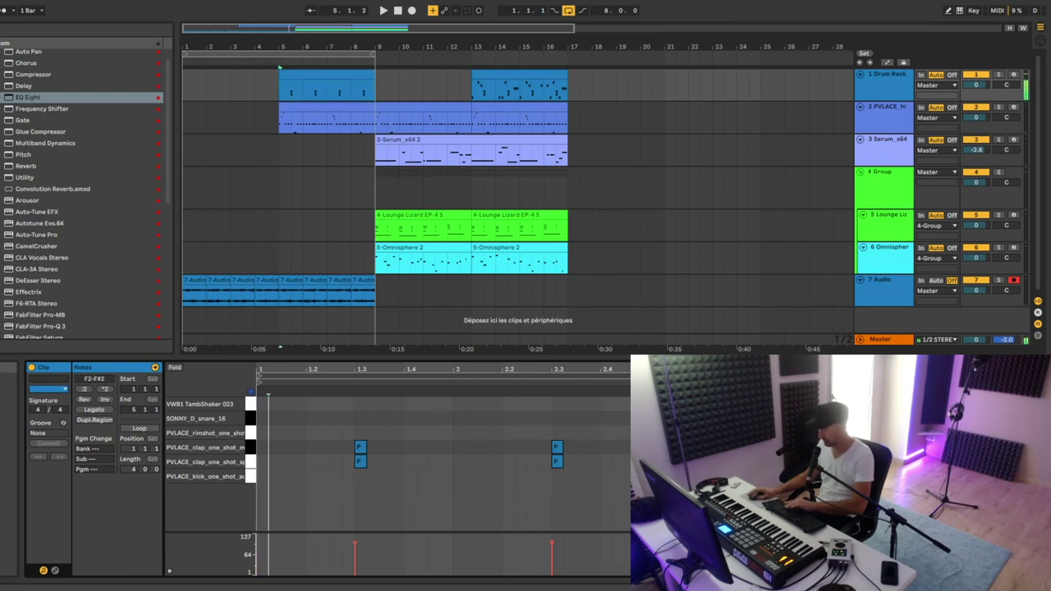
- Shift all clips from bar 9 onward four bars later so the section starts at bar 13
key(space)
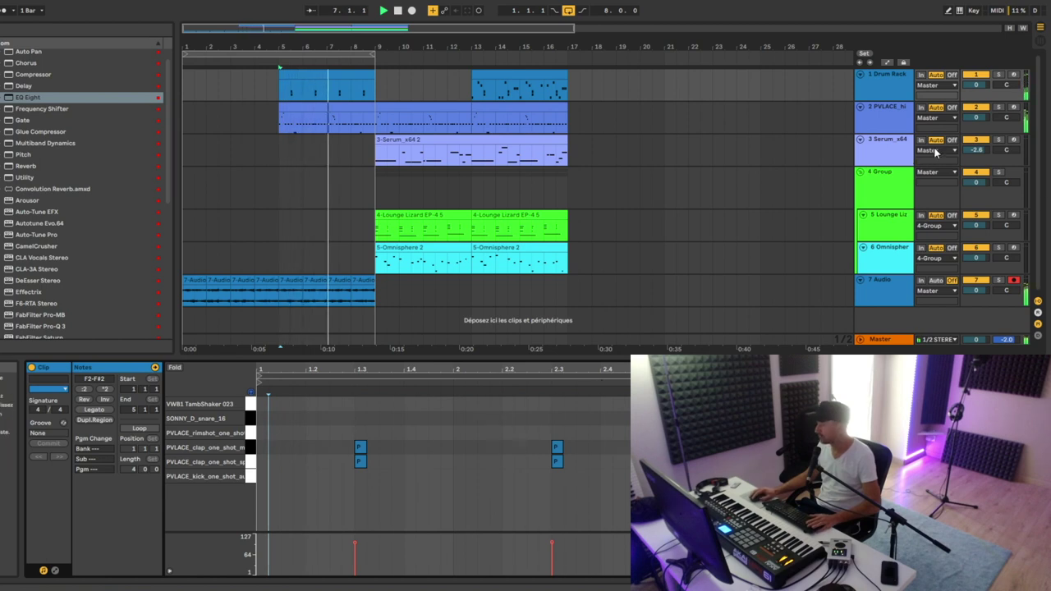
click(889, 118)
drag(566, 266, 494, 103)
key(space)
- Duplicate the drum, hi-hat and audio clips of bars 5–8 into bars 9–12 and extend the loop to 12 bars
drag(375, 92, 281, 285)
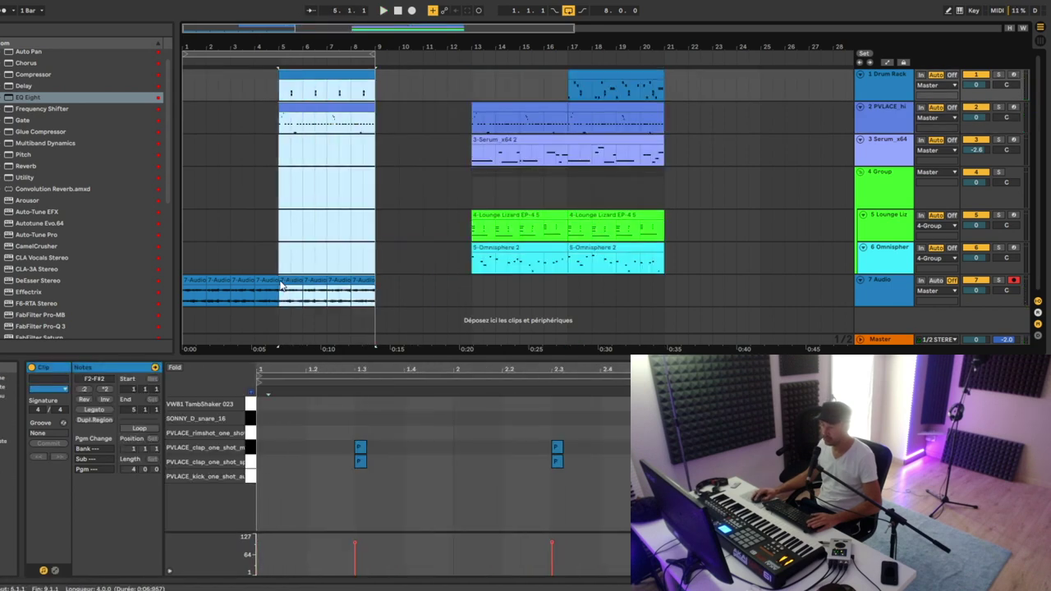
key(ctrl+d)
click(413, 162)
key(space)
drag(377, 55, 472, 55)
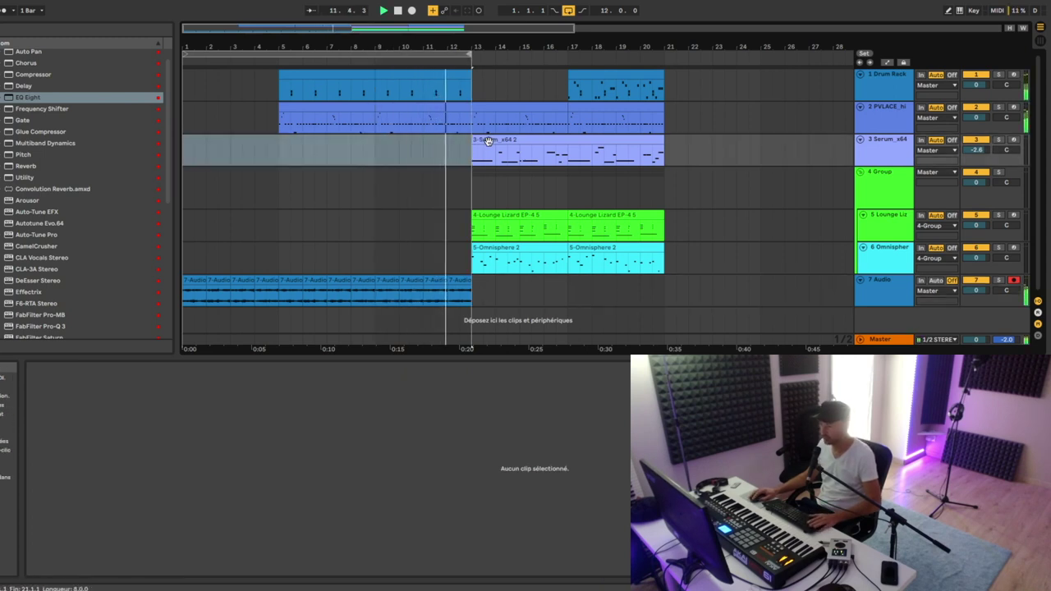
- Shorten the hi-hat and Drum Rack clips before bar 13 to end at 12.3 and play the transition
click(466, 119)
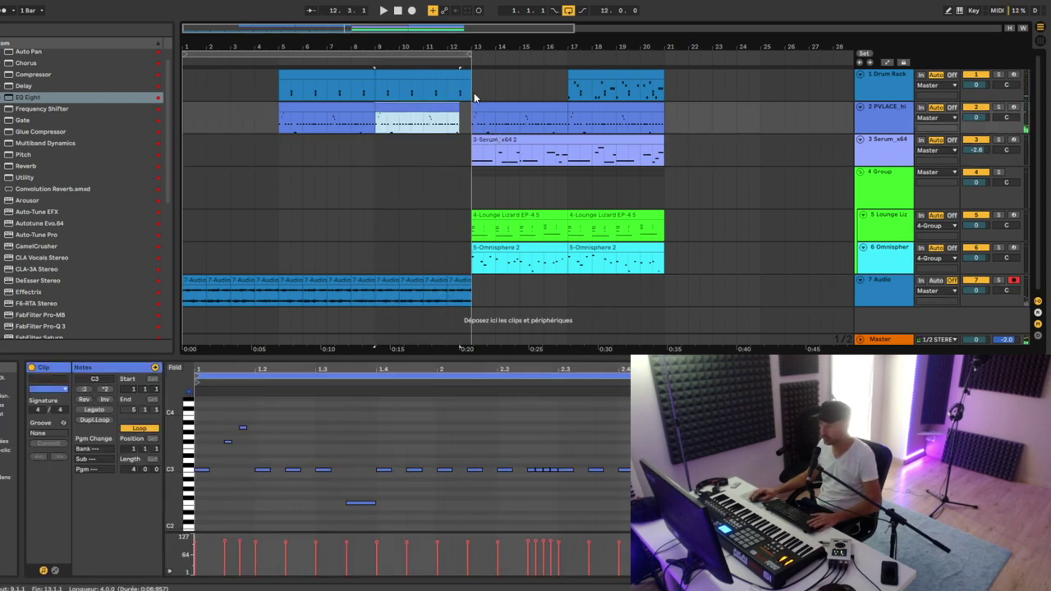
drag(469, 79, 459, 80)
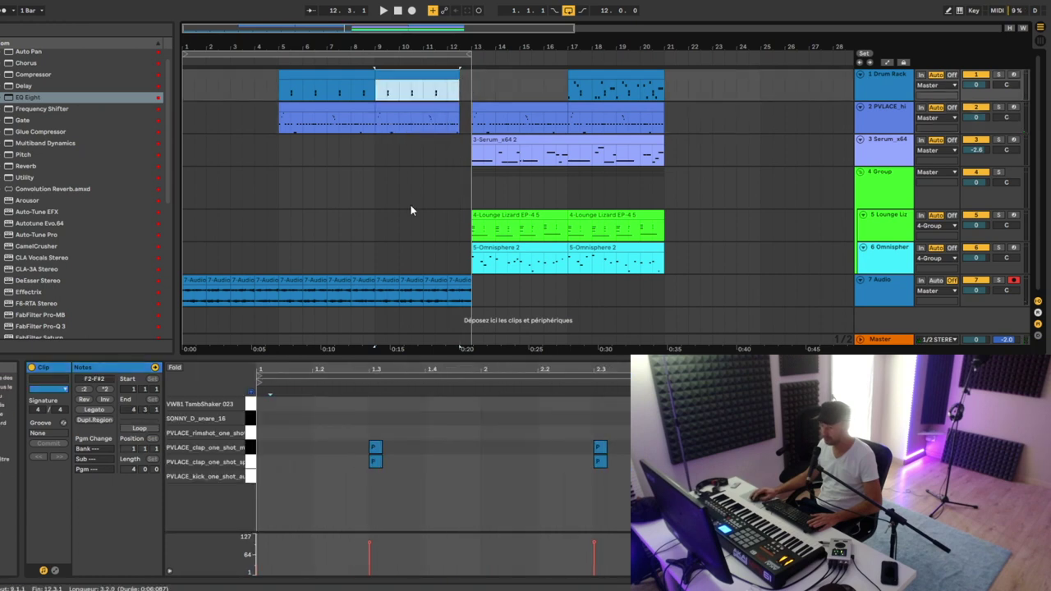
click(437, 182)
key(space)
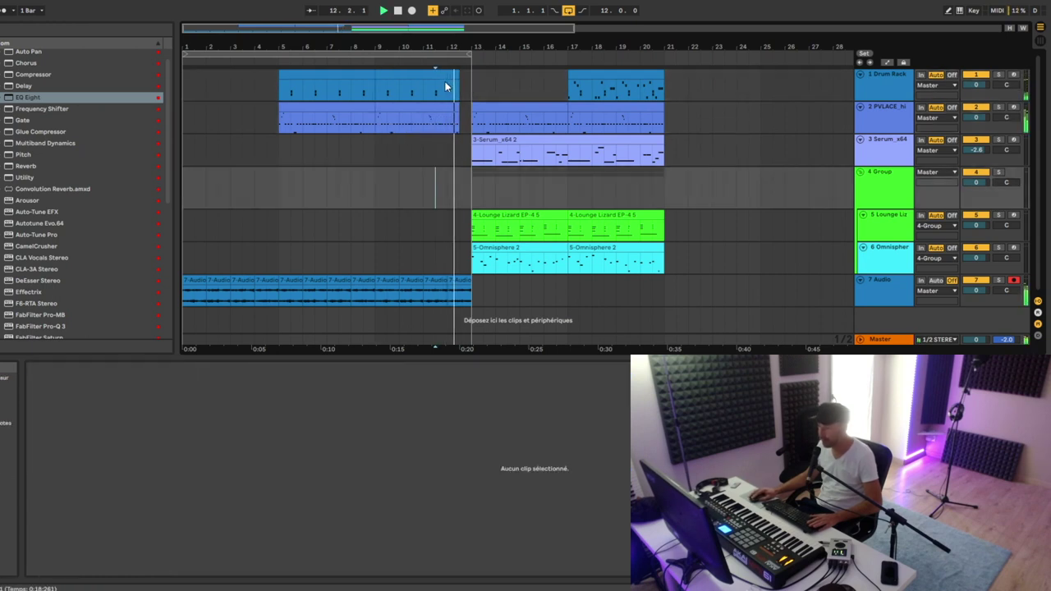
key(space)
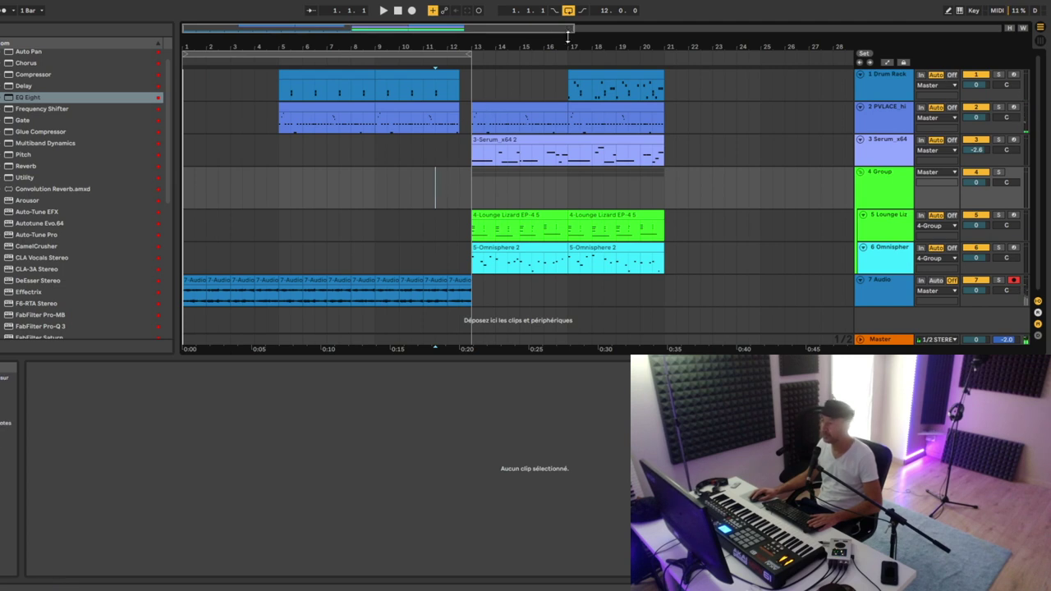
- Turn off looping, play into the bar 13 section, and fill bars 13–16 of the Drum Rack track with its full-pattern clip
click(568, 10)
key(space)
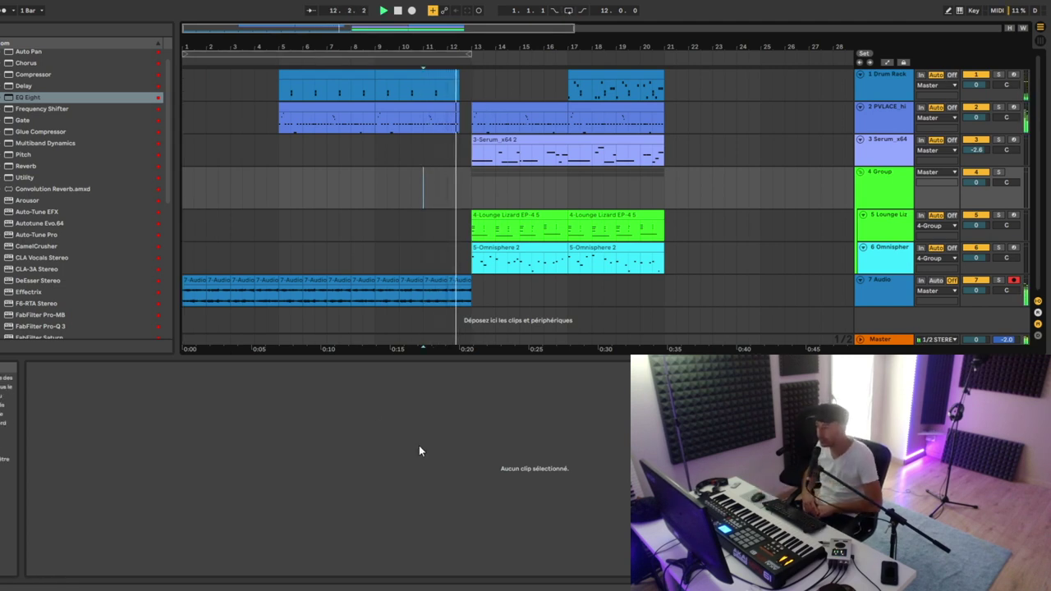
key(space)
drag(619, 79, 496, 75)
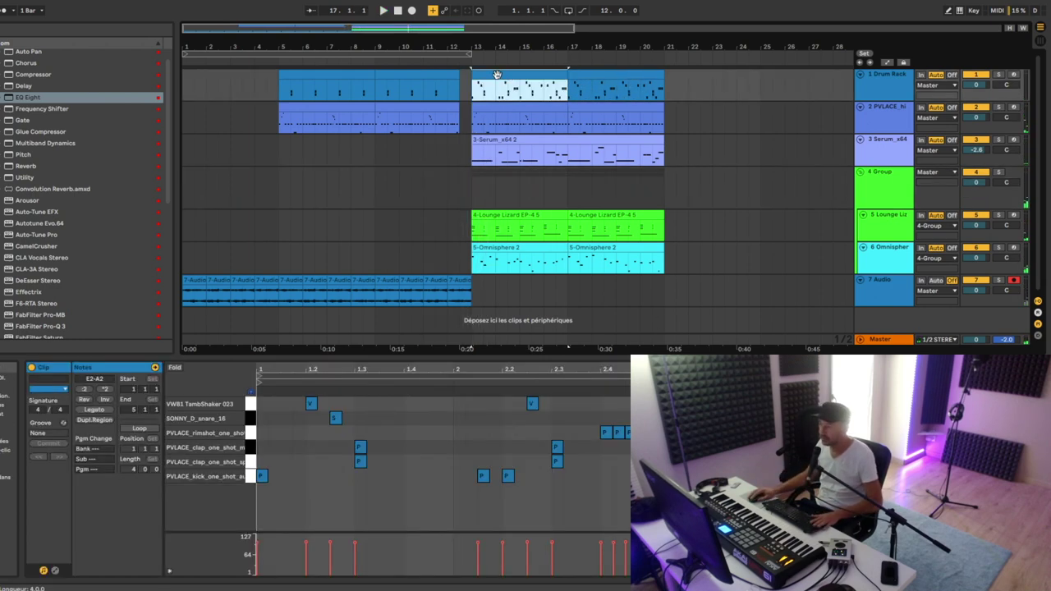
- Trim the intro's Drum Rack and hi-hat clips to end at bar 12 and play the break into bar 13
click(417, 122)
key(space)
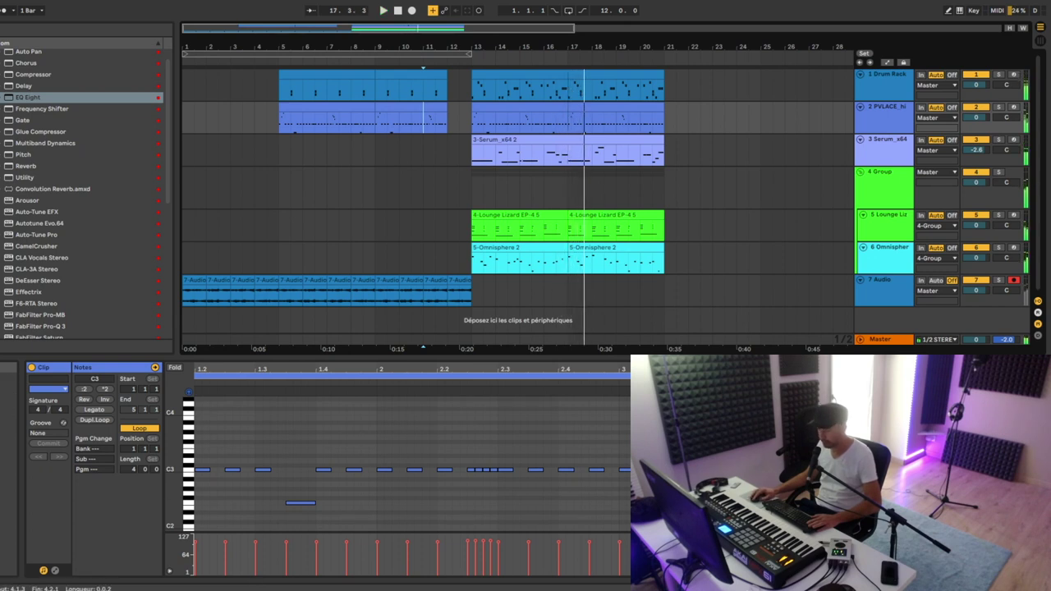
key(space)
click(231, 187)
click(451, 190)
key(space)
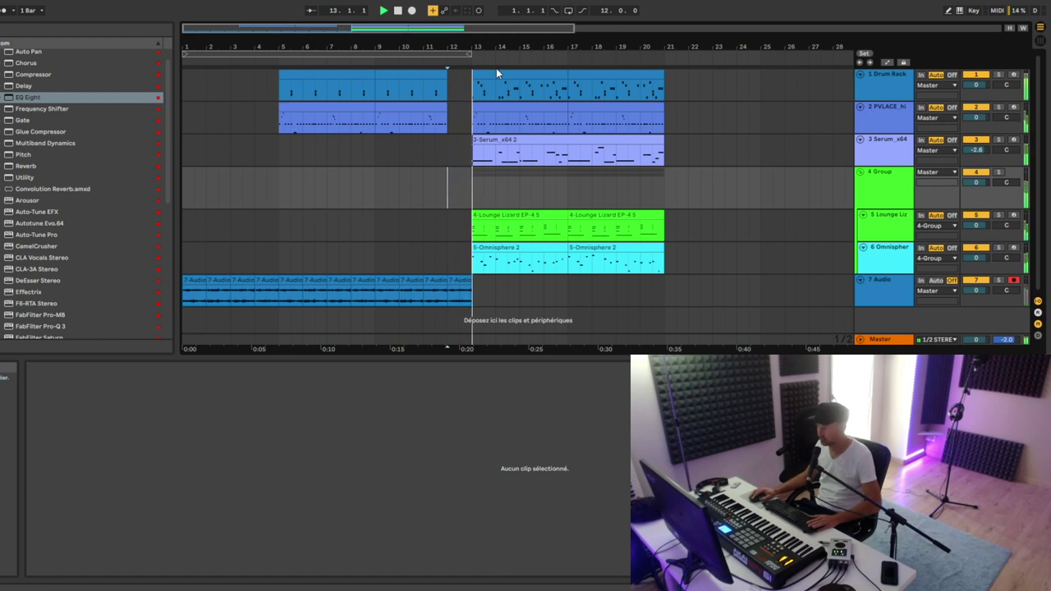
- Try cutting bar 16 from the drums and hi-hat and half of bar 19 from drums, hi-hat and Serum, and undo both cuts
mouse_move(497, 48)
mouse_down()
mouse_move(510, 76)
mouse_move(485, 46)
mouse_up()
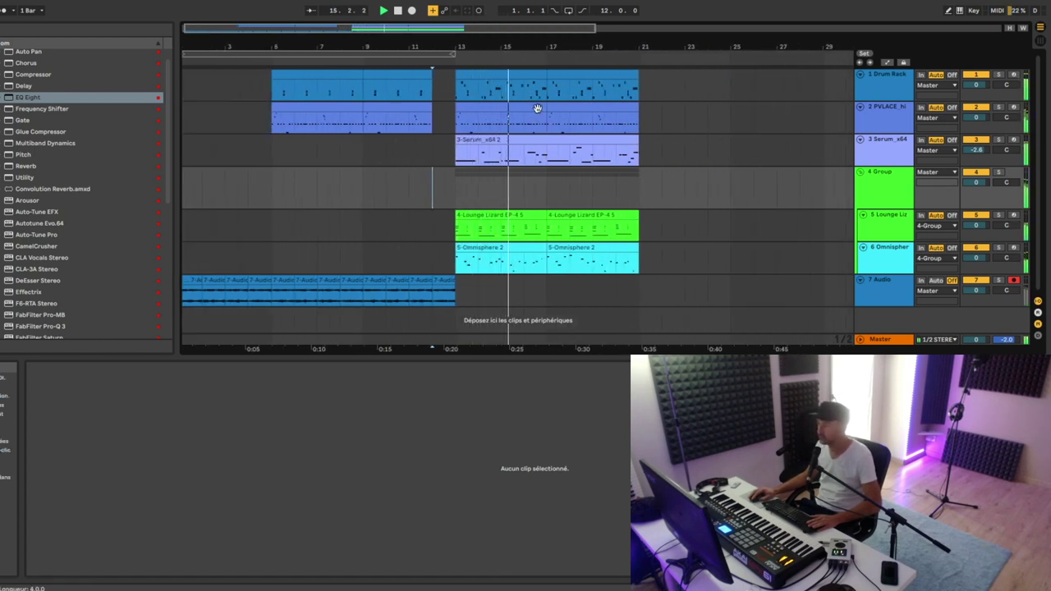
drag(523, 92, 548, 123)
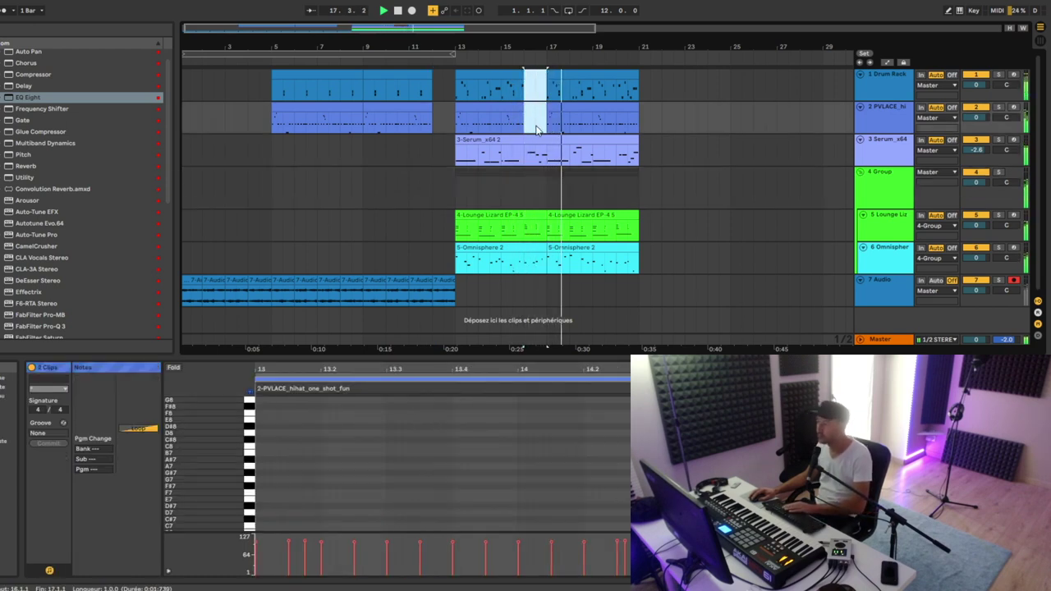
key(Delete)
drag(589, 98, 605, 159)
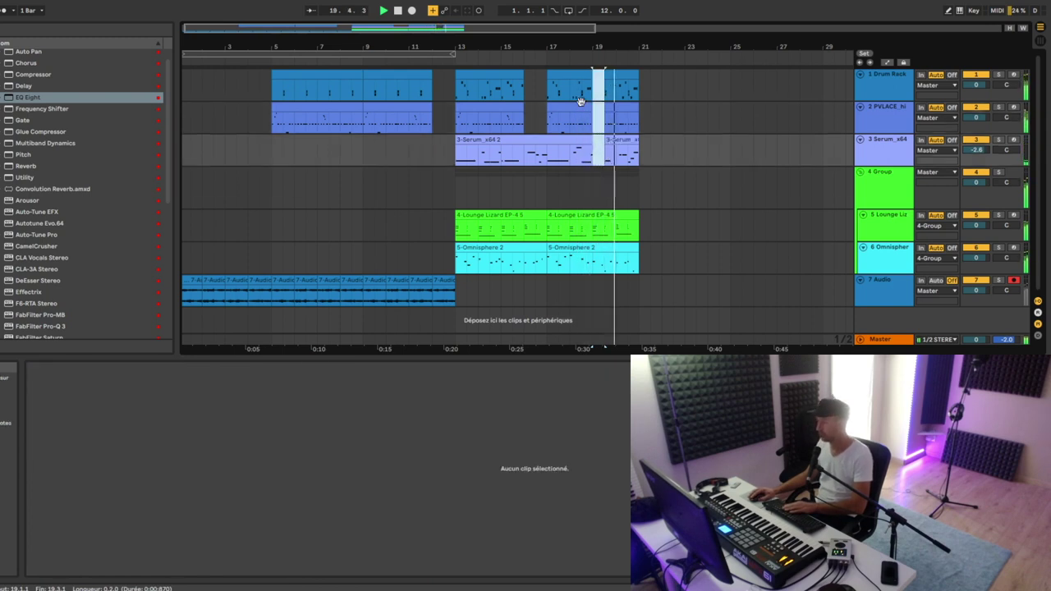
key(ctrl+z)
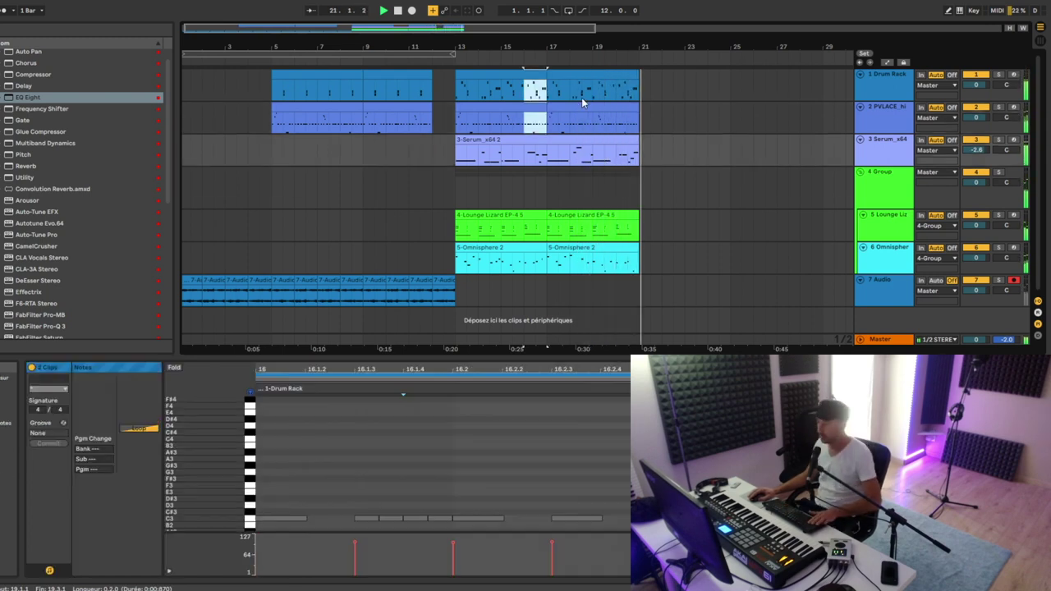
- Duplicate the bars 13–20 section of the drum, hi-hat, Serum, Lounge Lizard and Omnisphere tracks into bars 21–28
drag(639, 100, 456, 263)
key(ctrl+d)
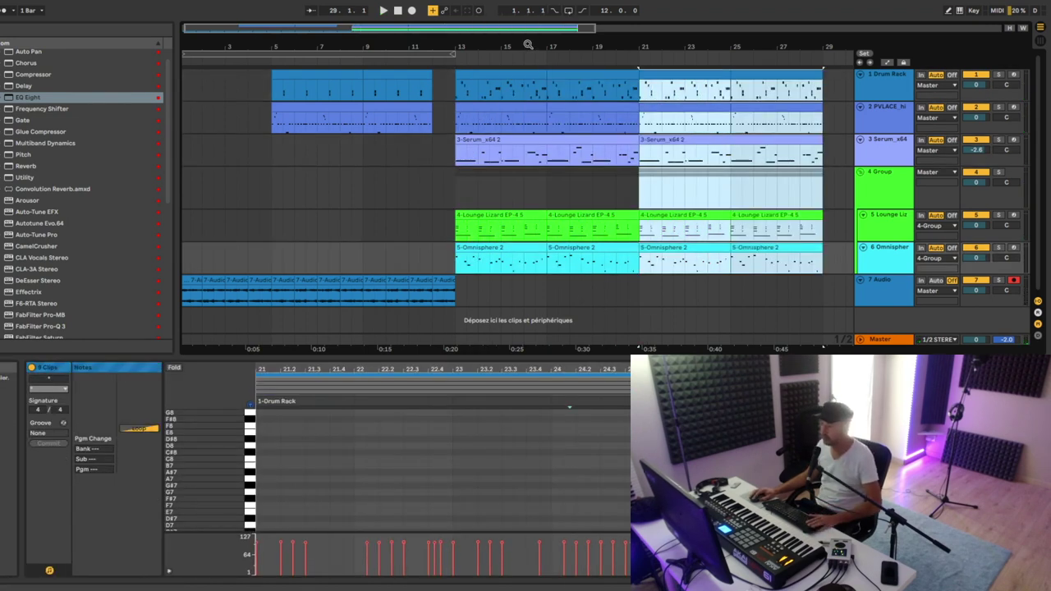
key(minus)
- Play the extended section from bar 12 and delete bar 17 from the Drum Rack and hi-hat tracks
click(413, 193)
key(space)
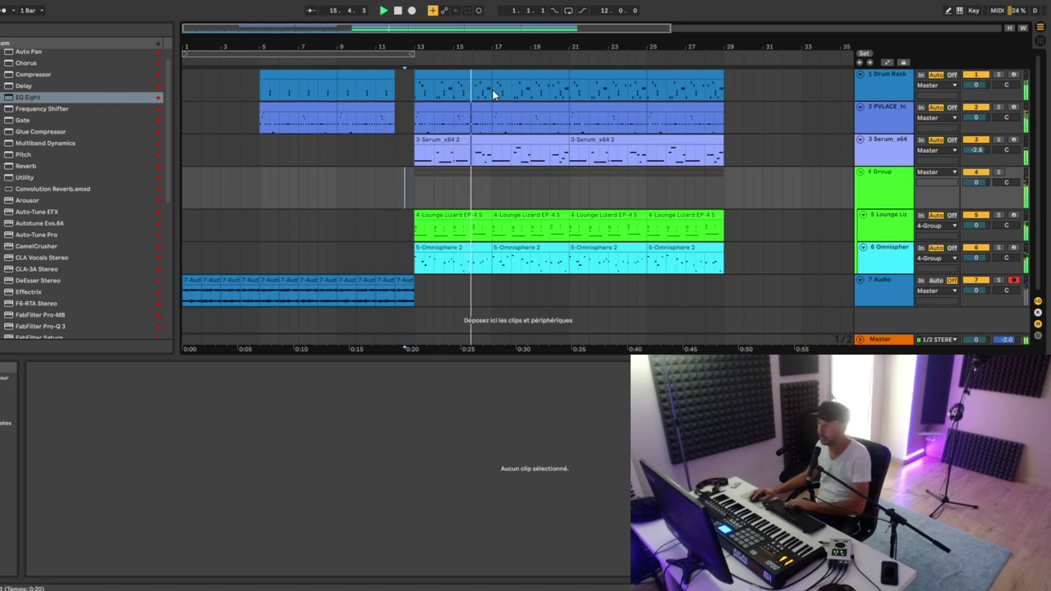
drag(493, 94, 513, 127)
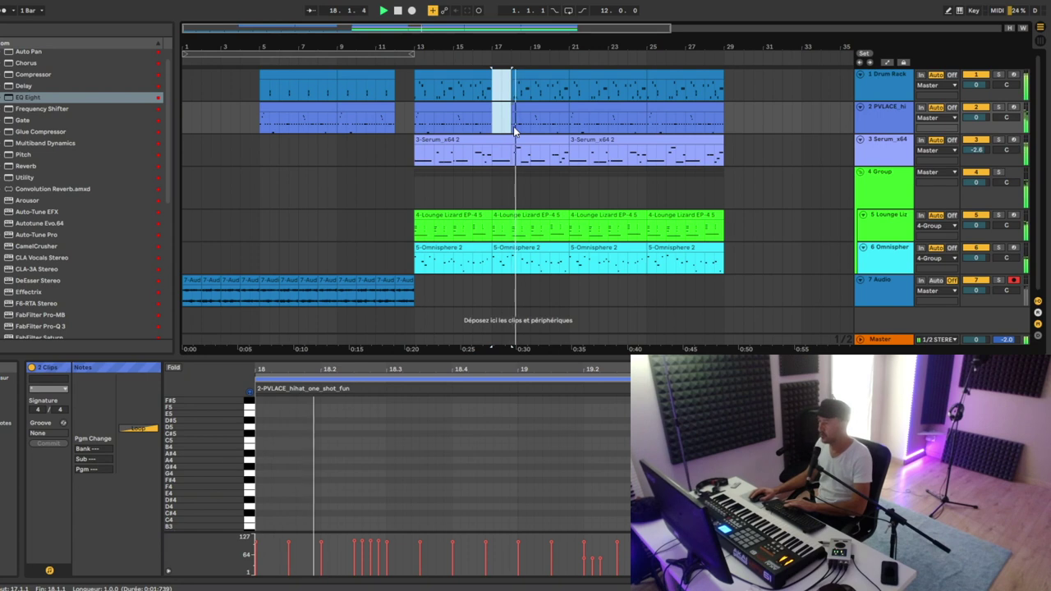
key(plus)
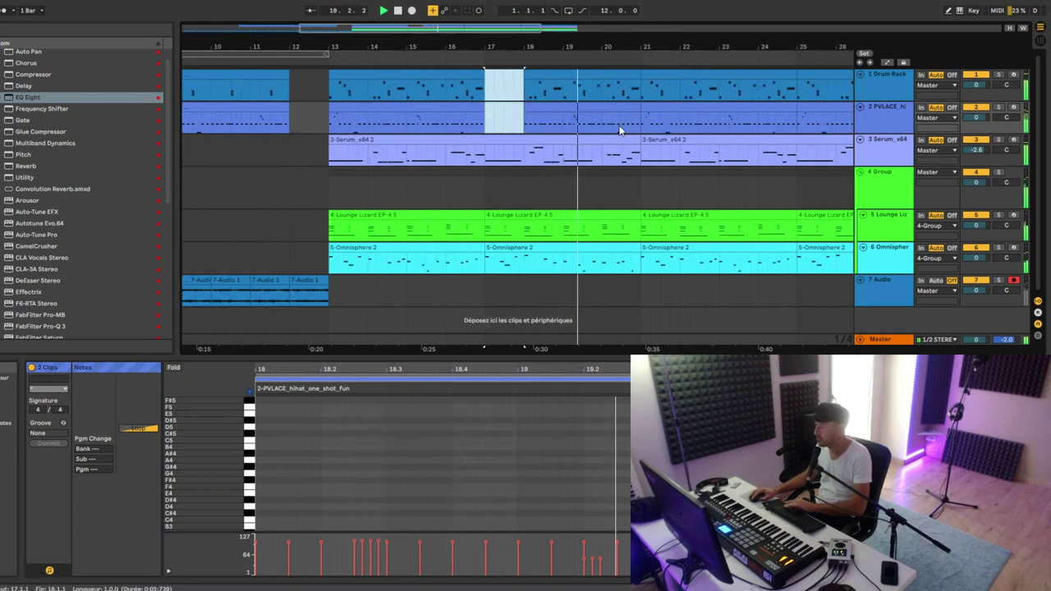
- Try cutting bar 21 from the Drum Rack and hi-hat tracks, and extend both clips back to bar 21
drag(642, 90, 678, 126)
key(Delete)
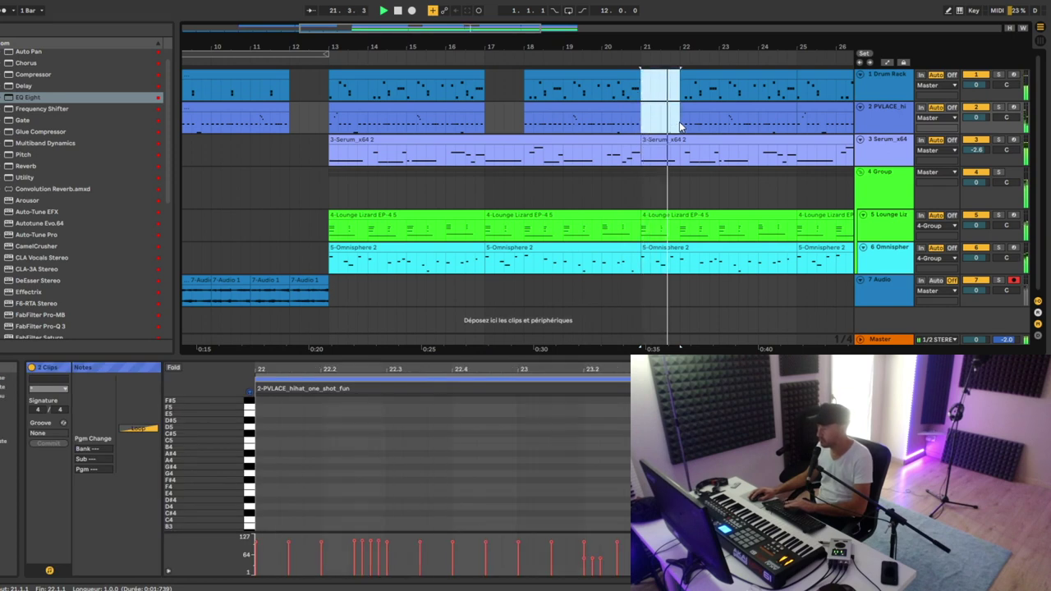
drag(681, 84, 646, 84)
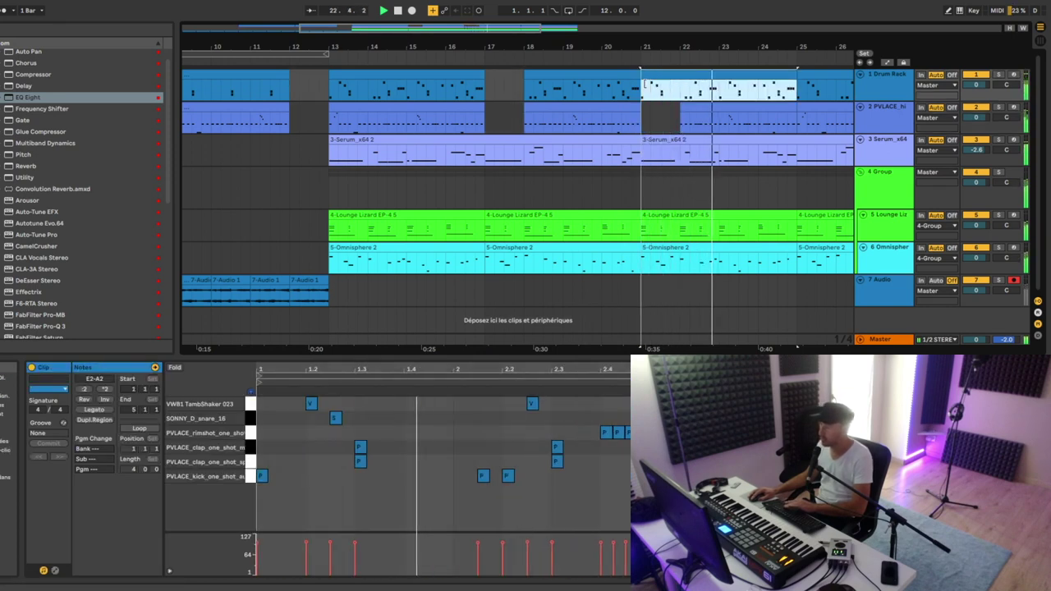
key(space)
drag(680, 119, 647, 120)
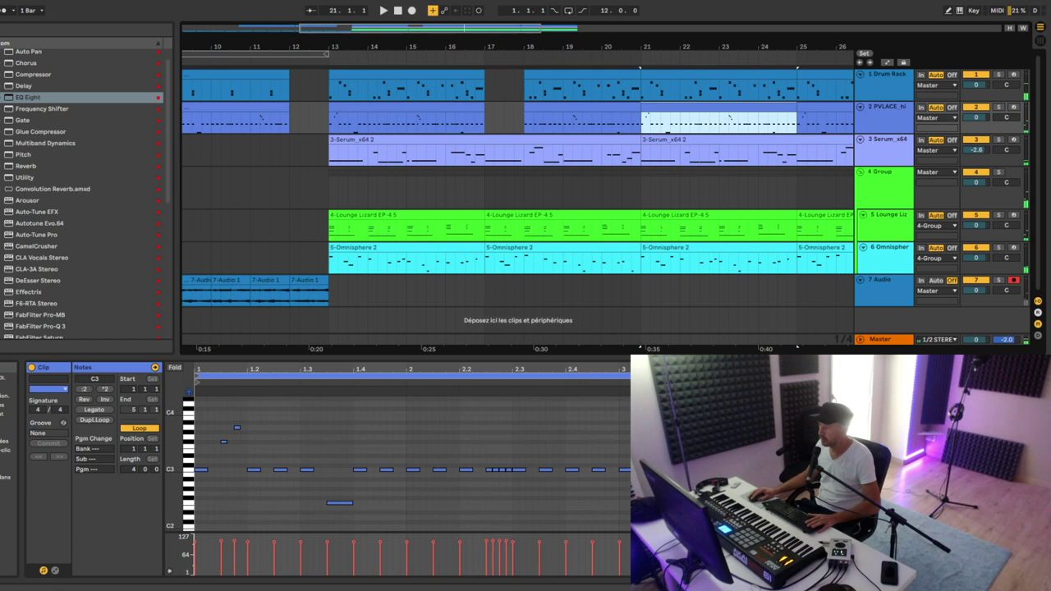
- Search the device browser for "eff" to find the Effectrix plug-in
drag(465, 46, 464, 16)
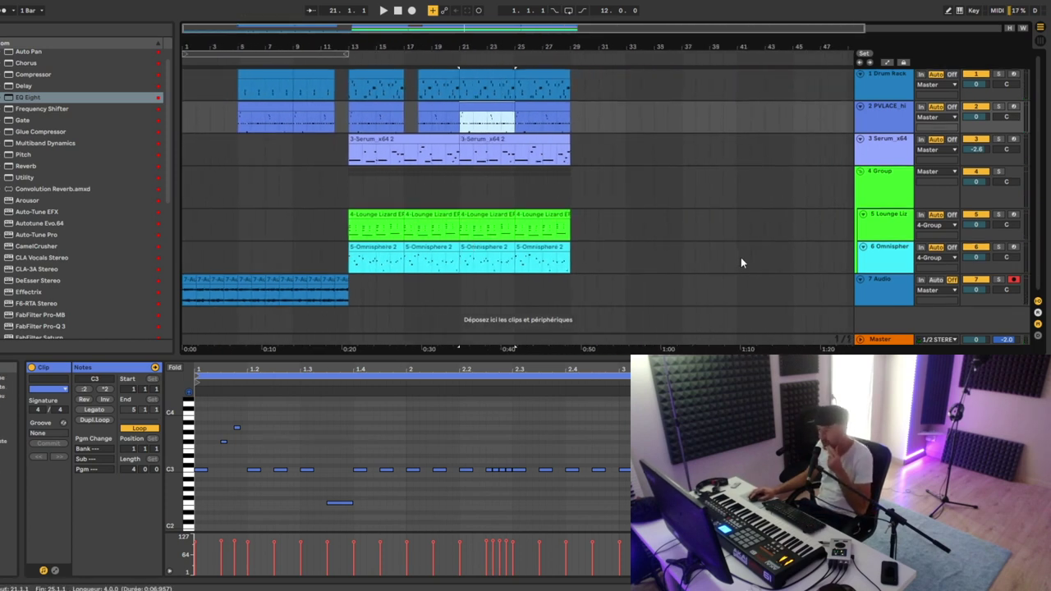
click(901, 342)
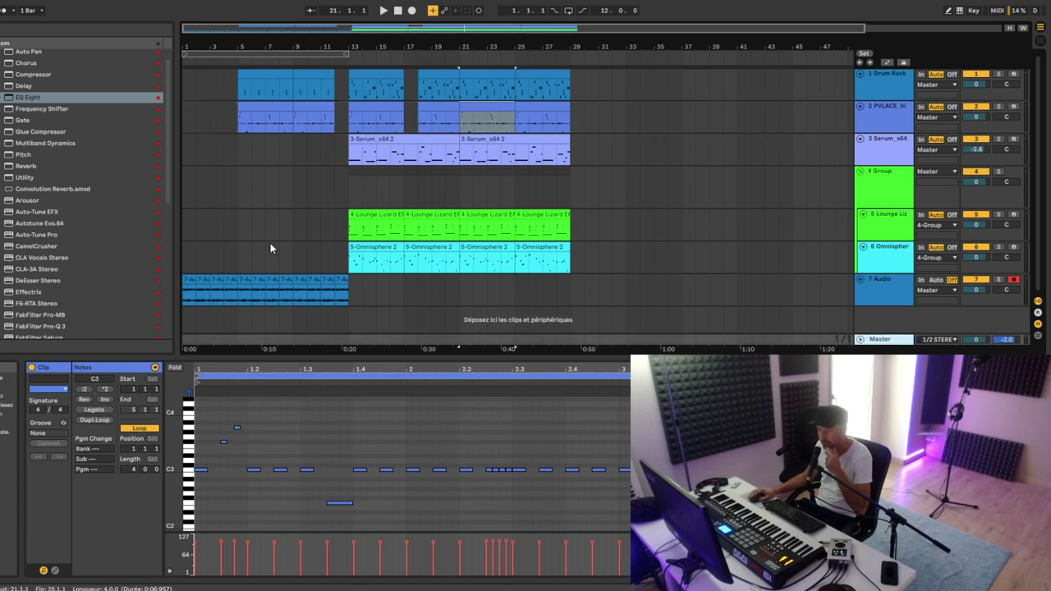
click(61, 32)
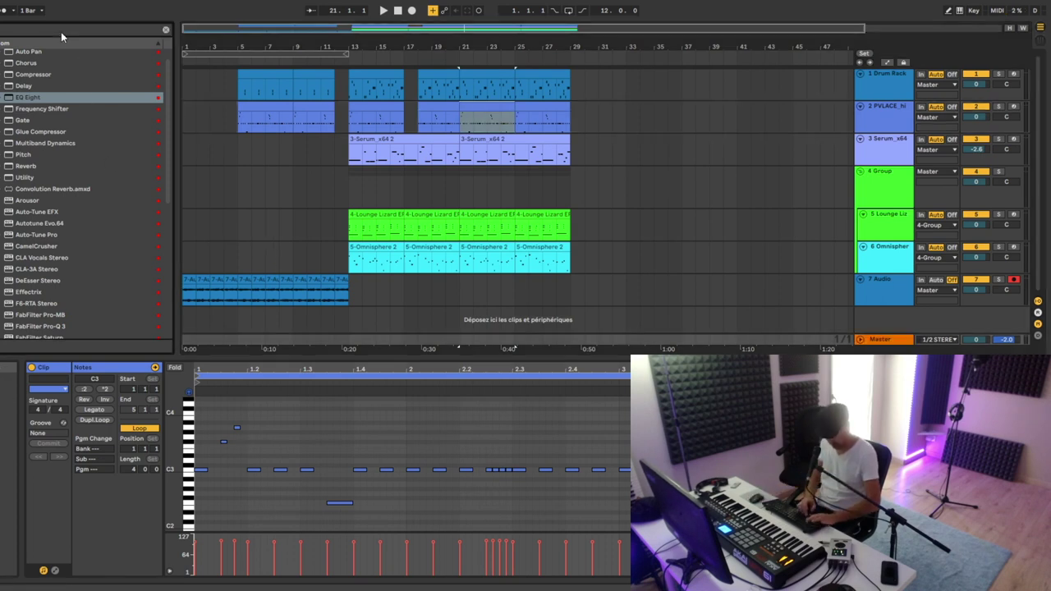
key(ctrl+f)
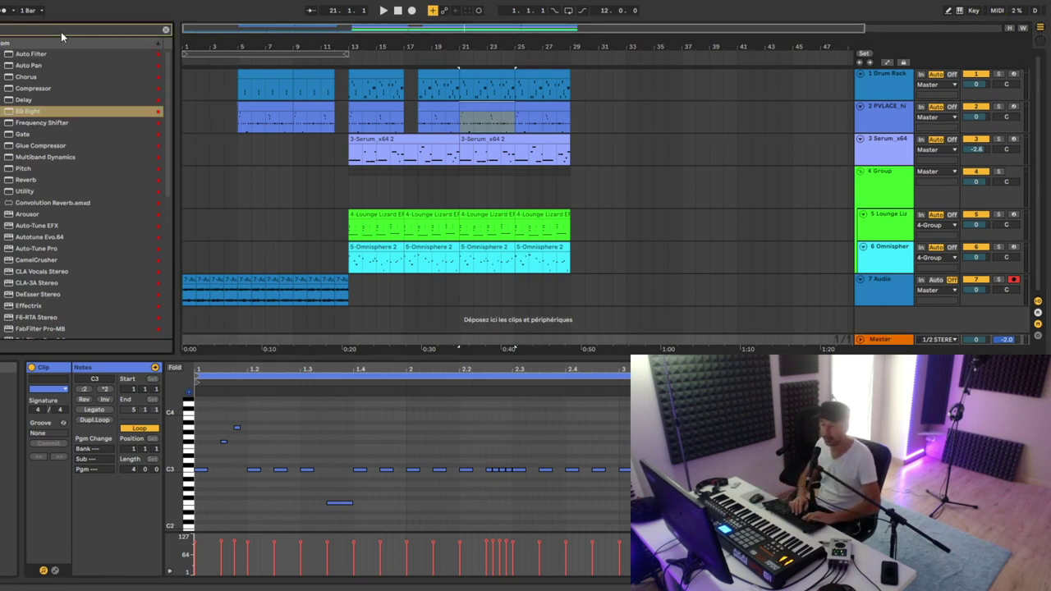
text(eff)
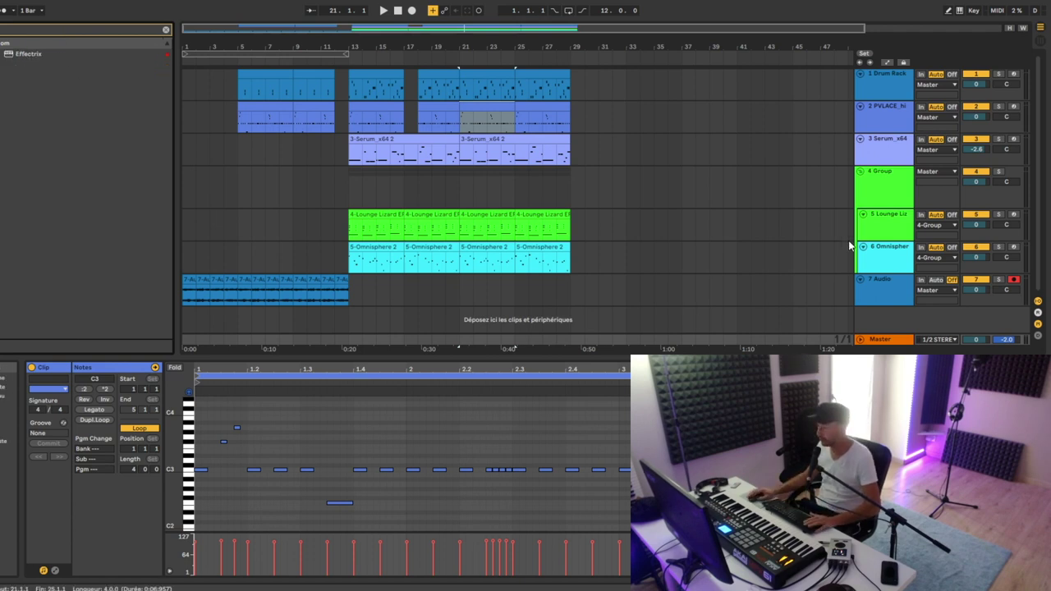
- Group all tracks from Drum Rack through Audio into one group track
click(889, 89)
shift+click(888, 287)
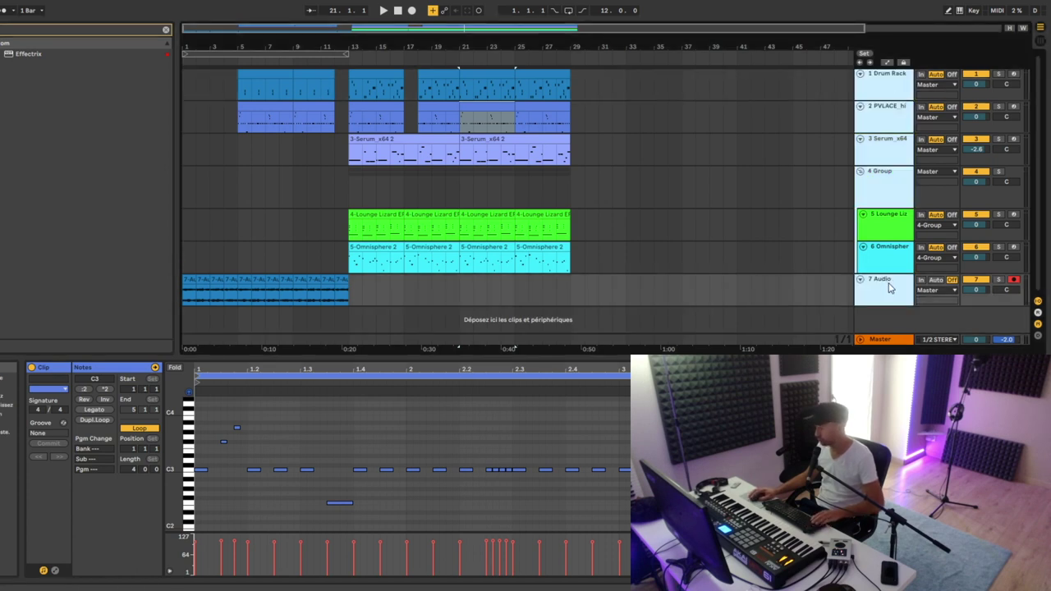
key(ctrl+g)
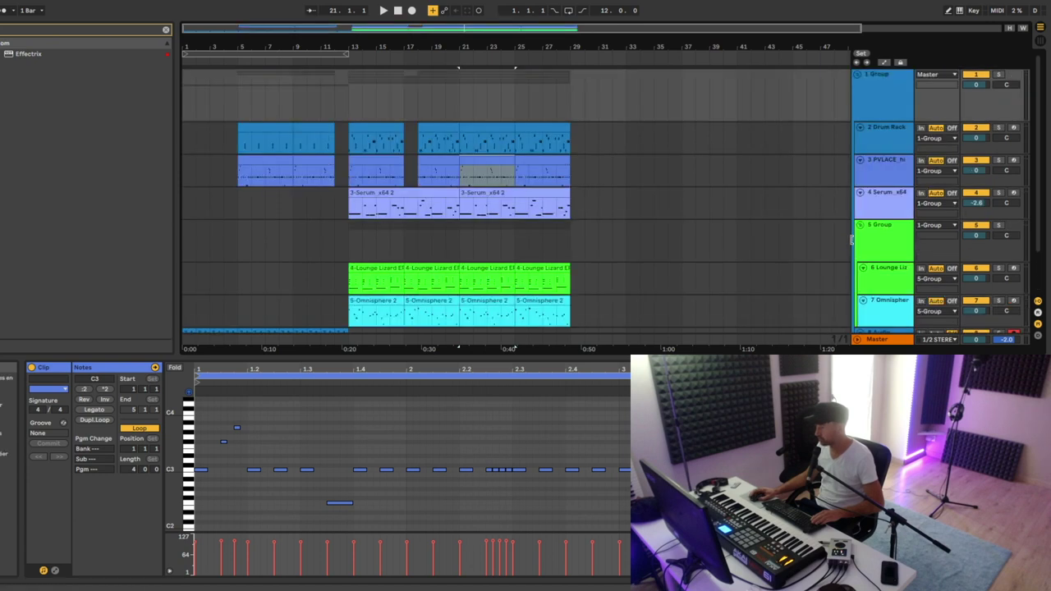
- Reduce the heights of the two group tracks and enlarge the arrangement area to fit every track
scroll(899, 119, down, 1)
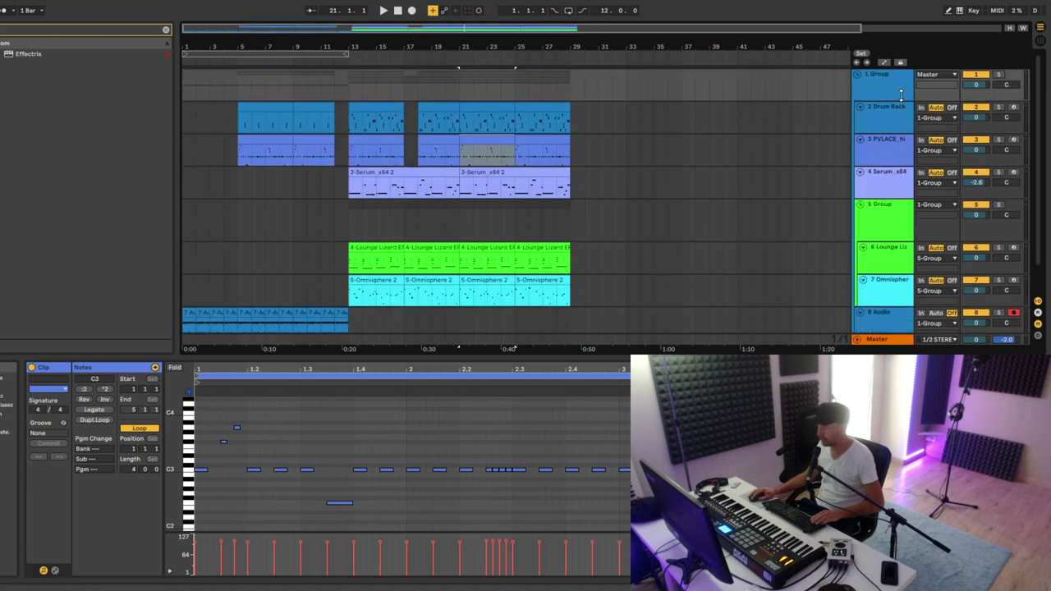
scroll(896, 264, down, 1)
scroll(896, 264, up, 1)
drag(896, 242, 894, 230)
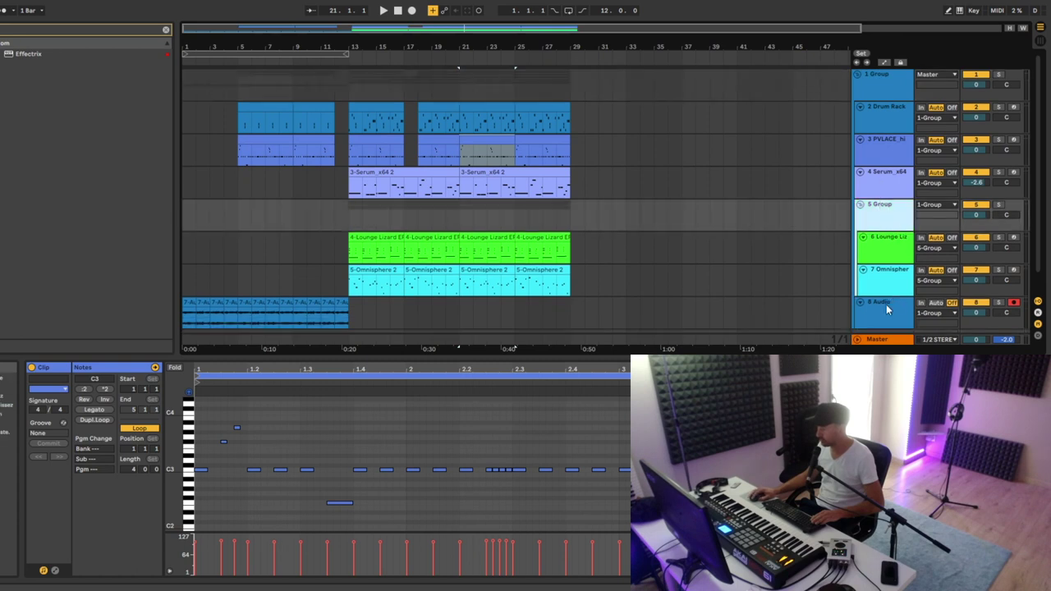
drag(515, 348, 515, 377)
- Load Effectrix onto the new main group track and play the arrangement through it from bar 21
click(863, 98)
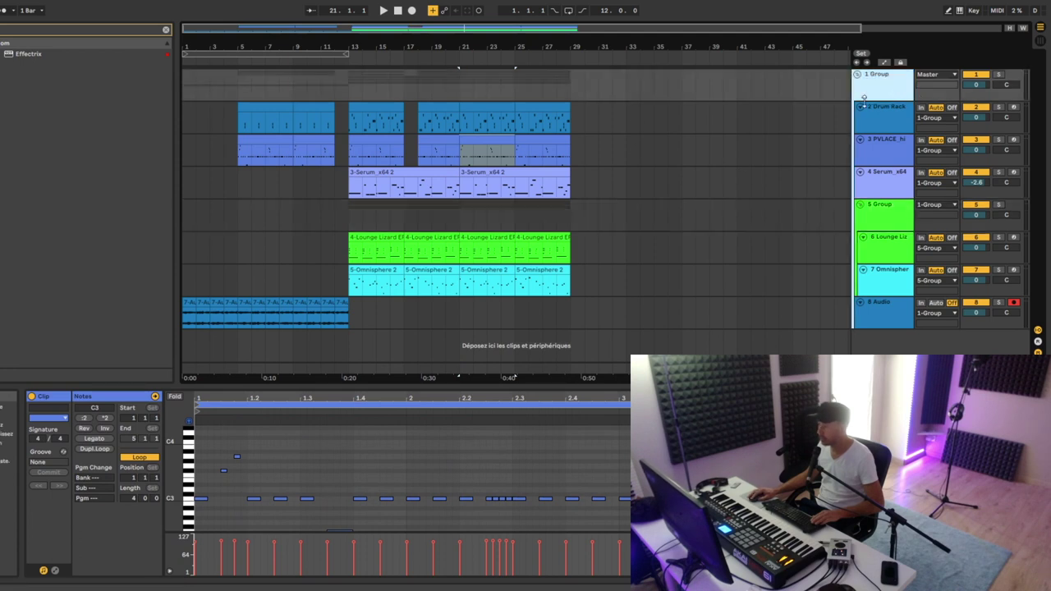
click(34, 54)
drag(522, 80, 522, 80)
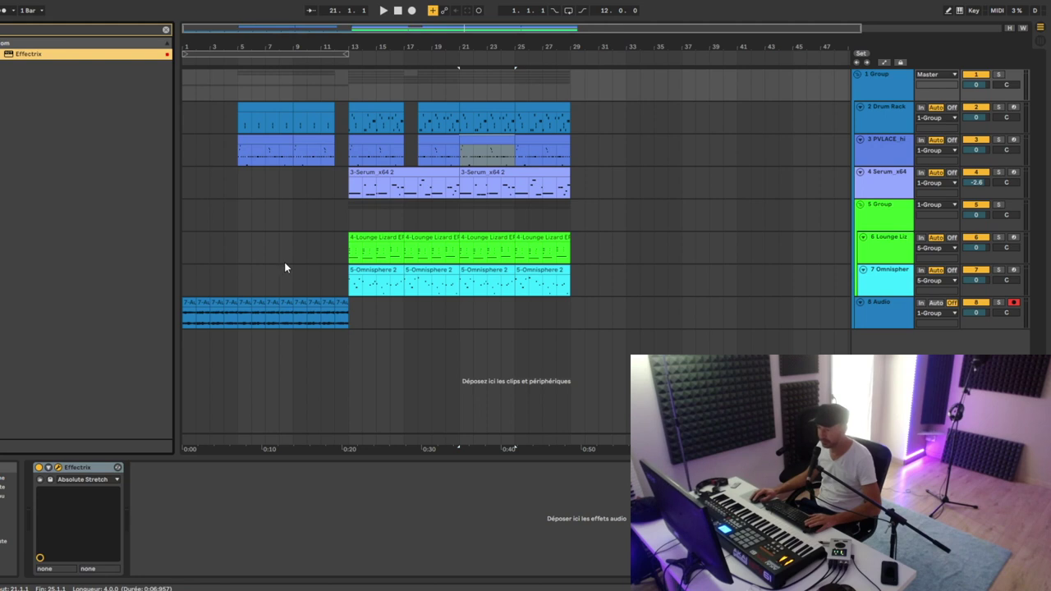
key(space)
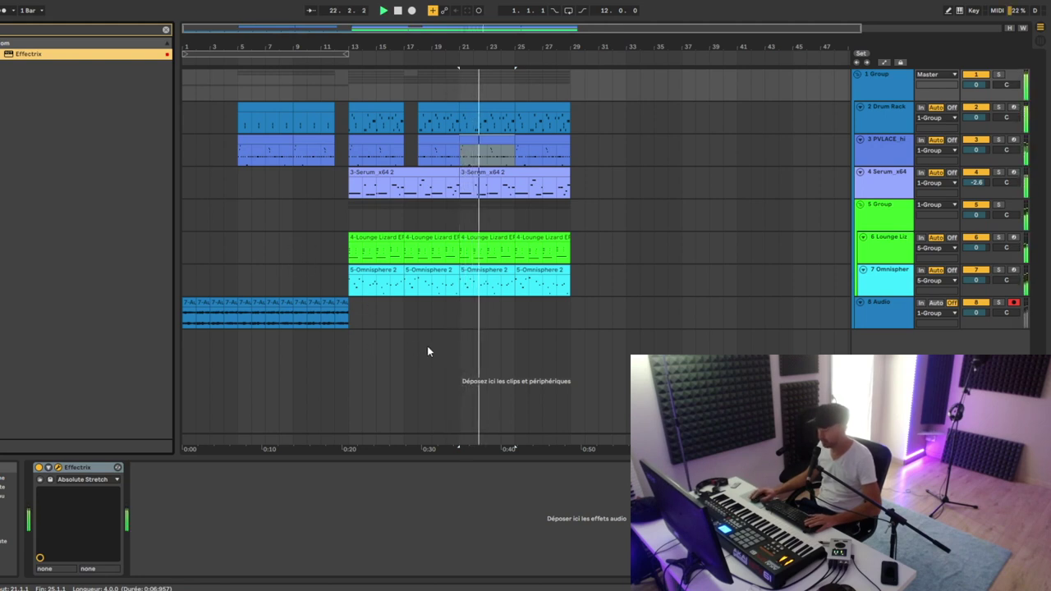
click(889, 93)
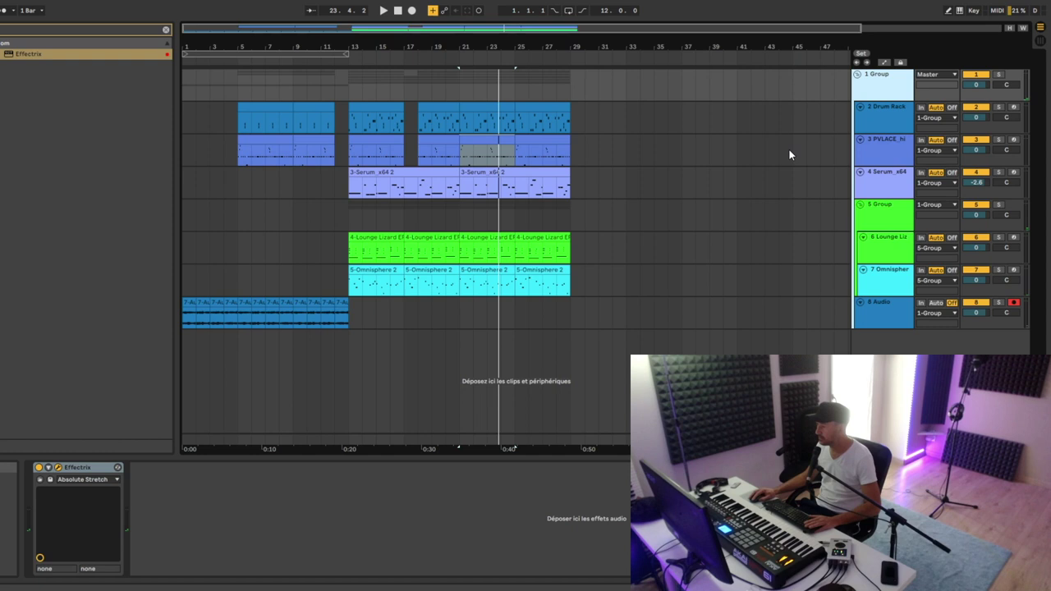
- Add a new MIDI track and place it above the main group track that holds Effectrix
key(ctrl+shift+t)
drag(887, 347, 878, 78)
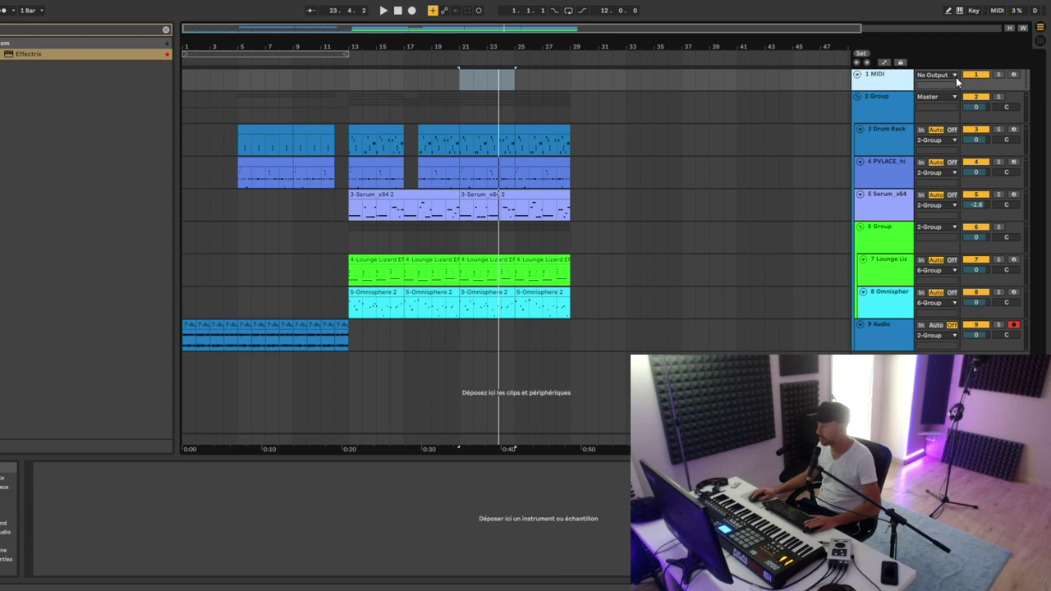
click(884, 97)
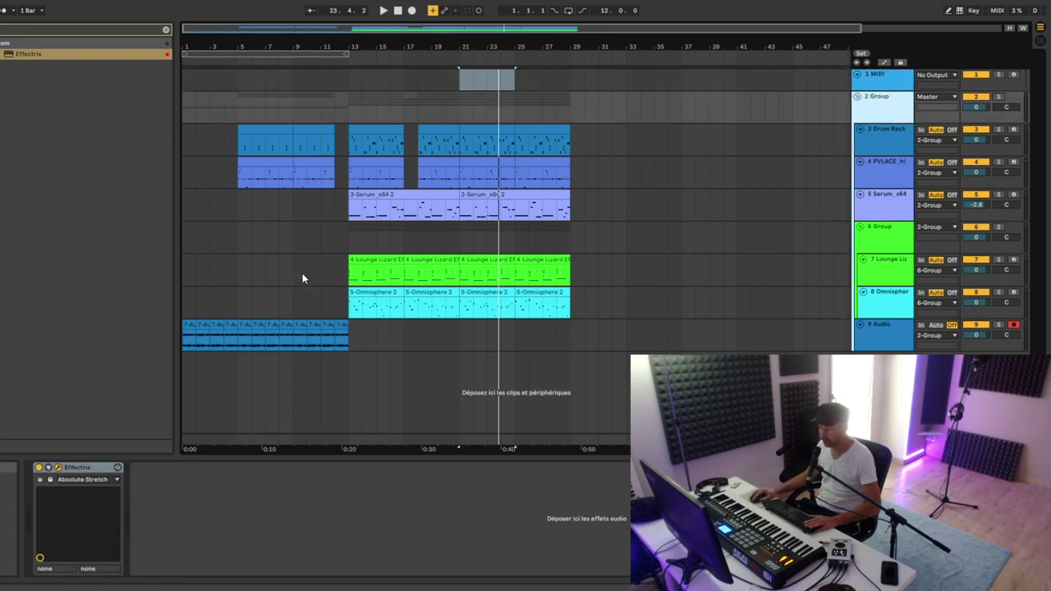
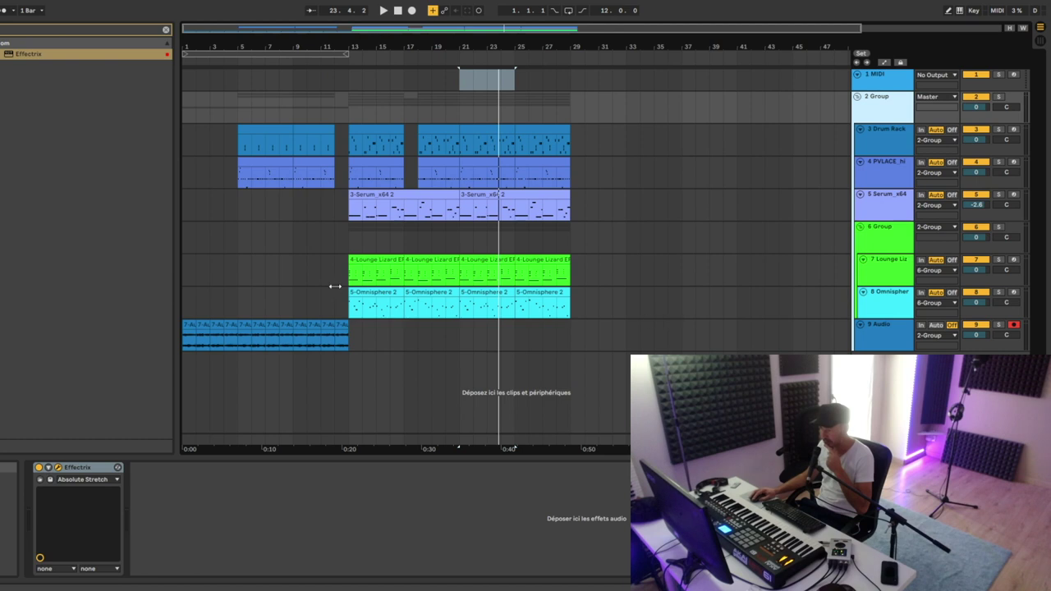
- Play the arrangement from bar 21 and arm the new MIDI track for recording
click(460, 226)
key(space)
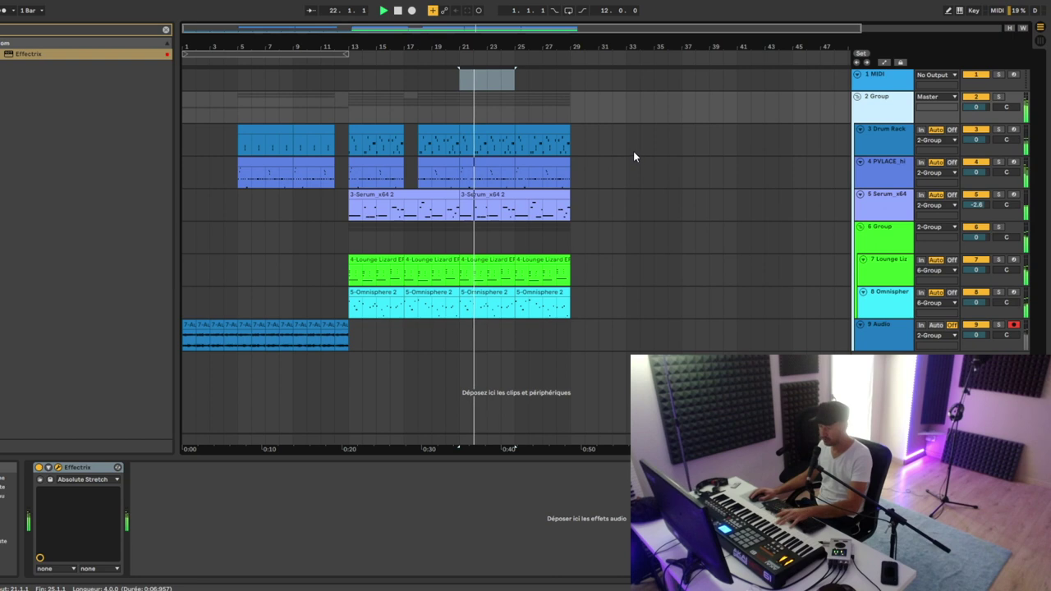
click(1013, 74)
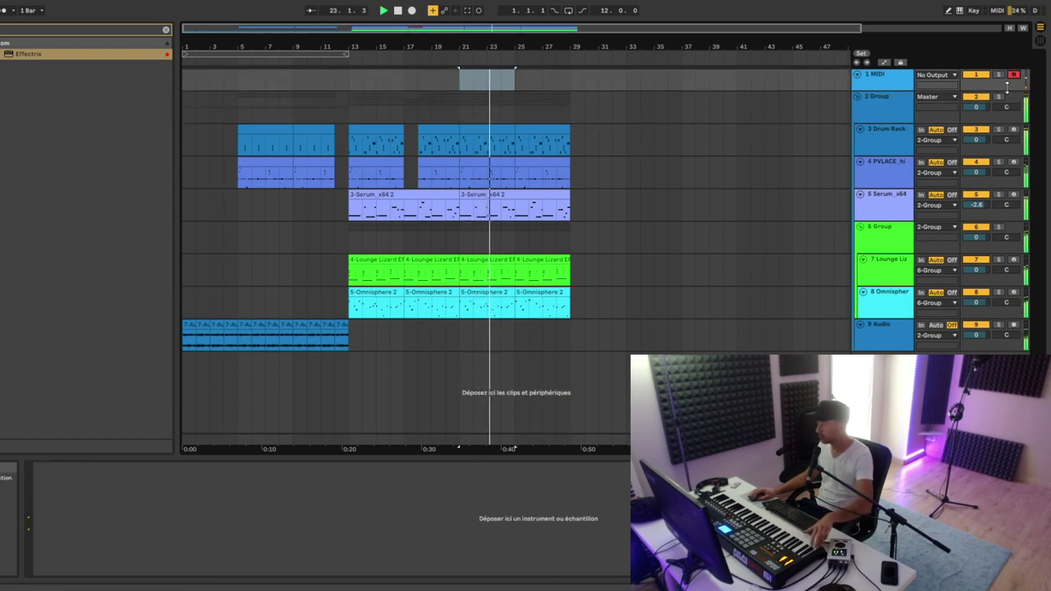
key(space)
key(b)
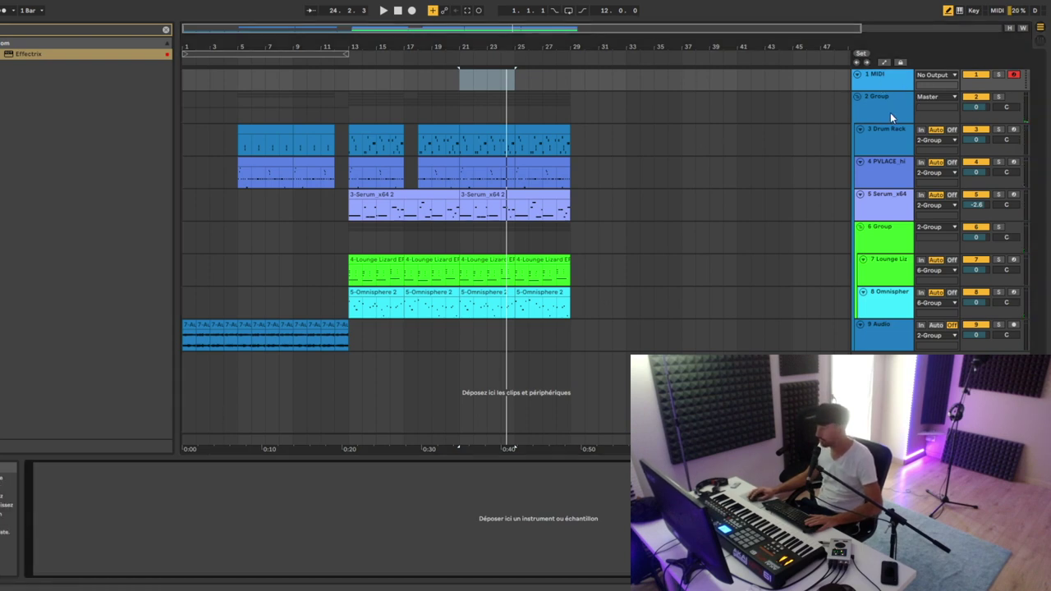
- Route the MIDI track's output to 1-Effectrix on 2-Group
drag(891, 90, 910, 137)
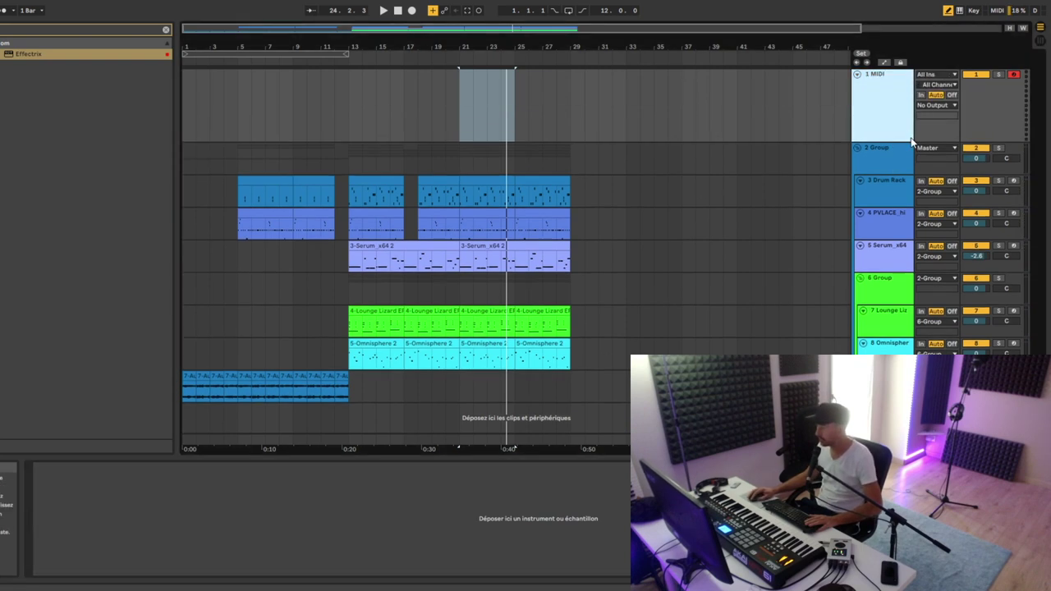
click(953, 106)
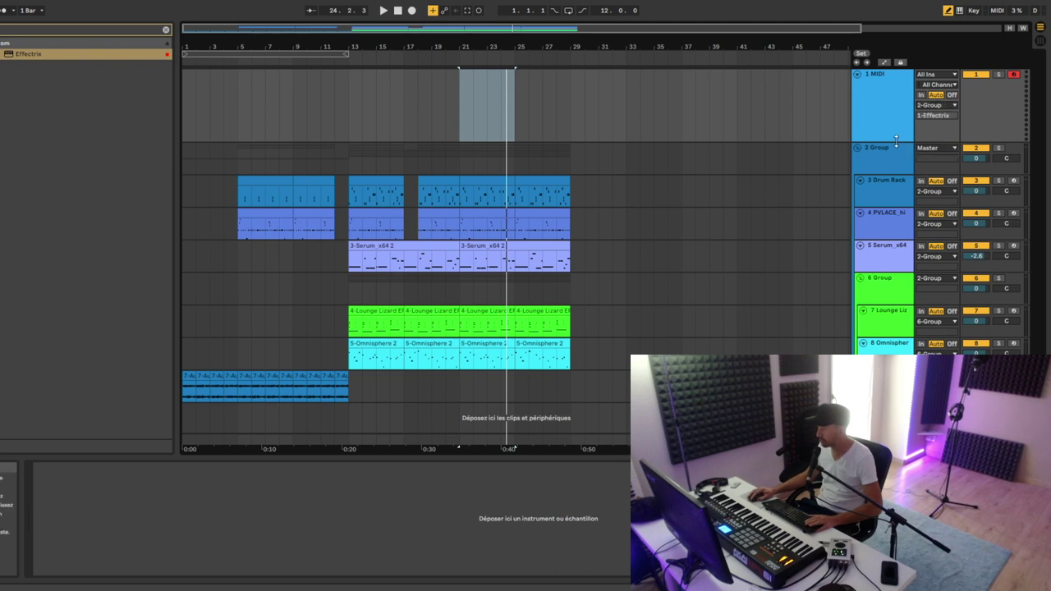
drag(896, 139, 897, 89)
- Play the arrangement from bar 21 with the armed MIDI track triggering Effectrix on the main group
key(space)
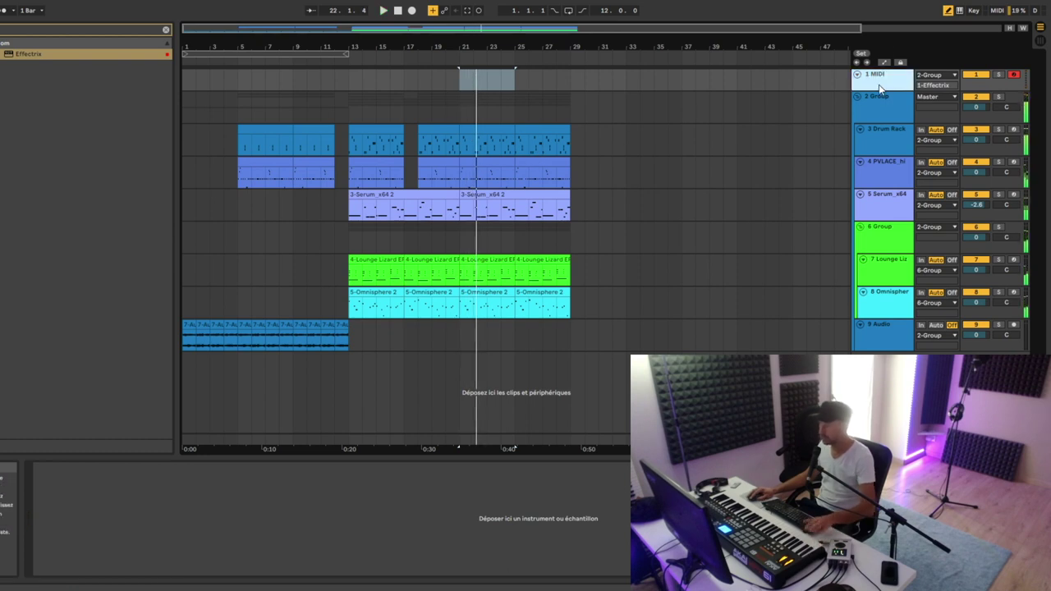
click(481, 139)
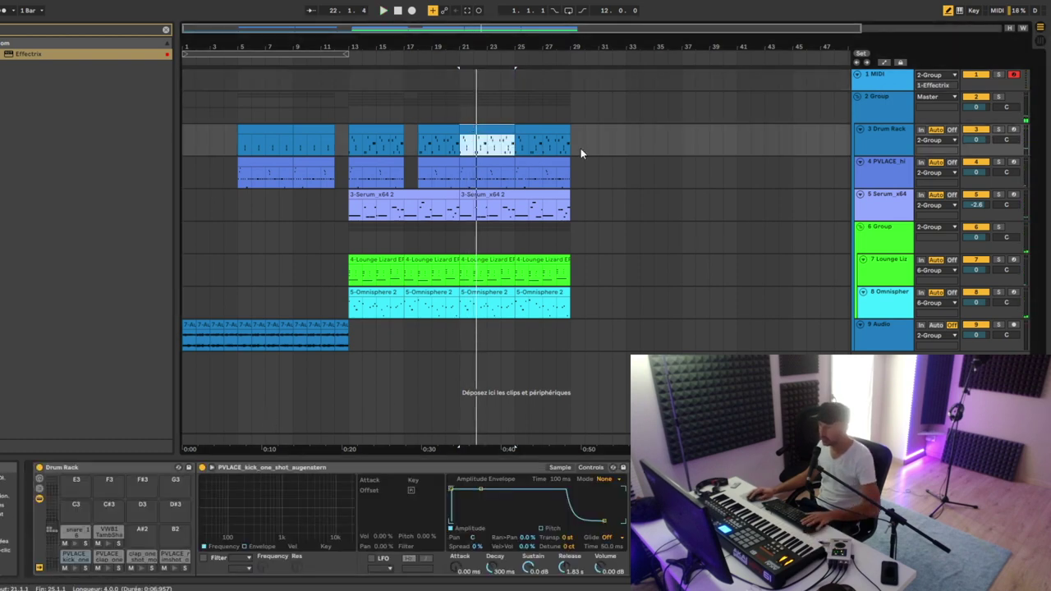
click(853, 82)
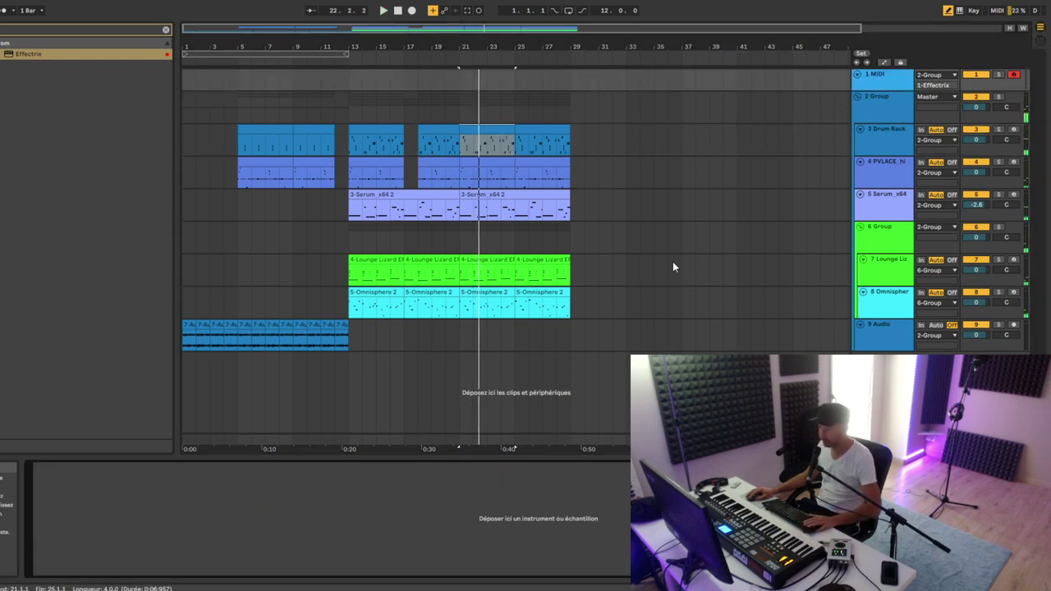
click(890, 100)
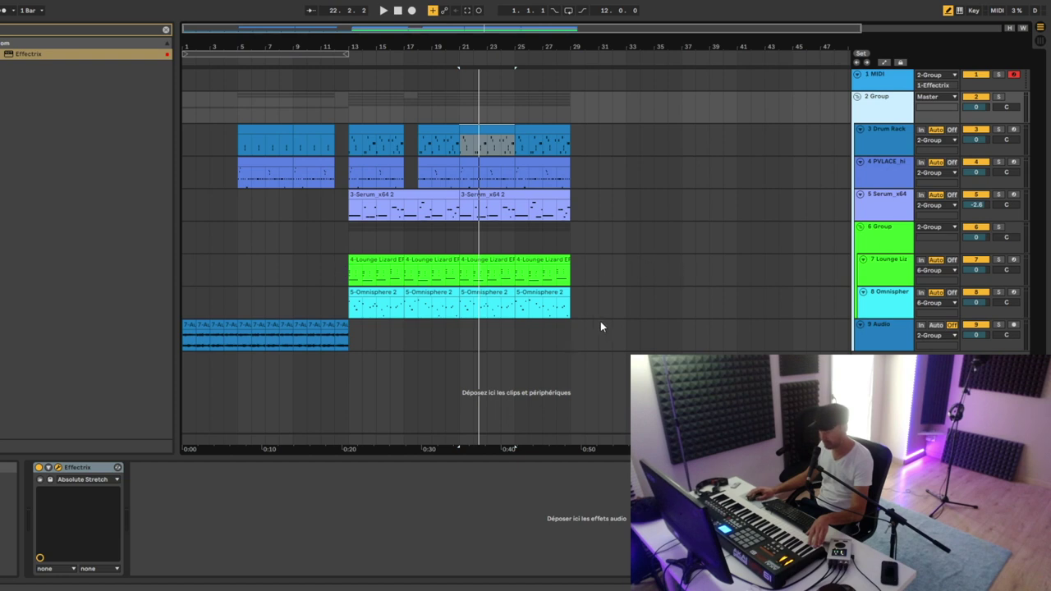
key(space)
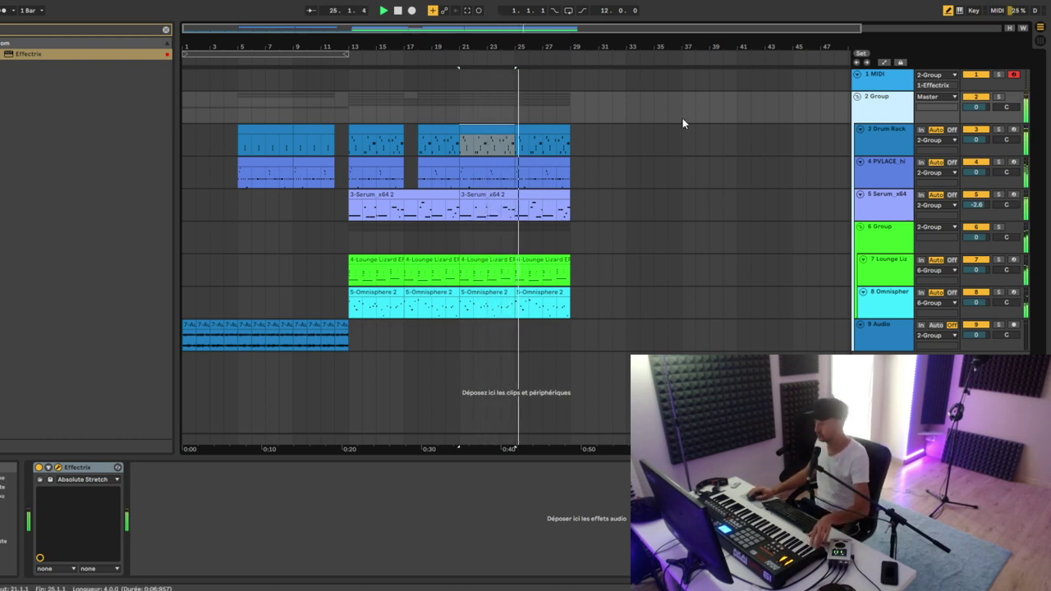
key(space)
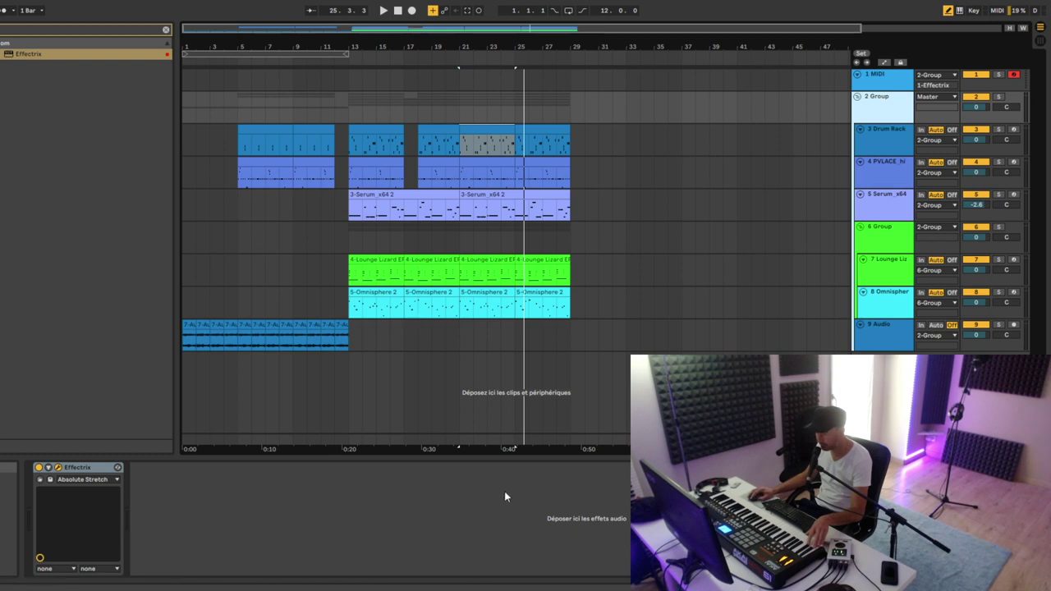
key(space)
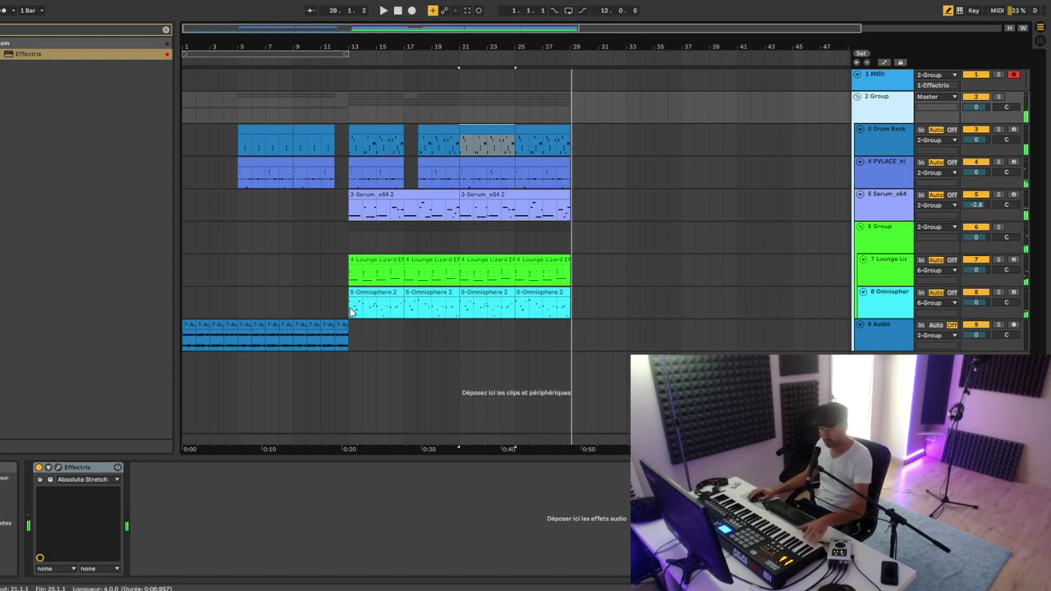
- Replay the passages from bars 28 and 21 to audition Effectrix effects for the section's ending
click(558, 150)
drag(557, 50, 557, 107)
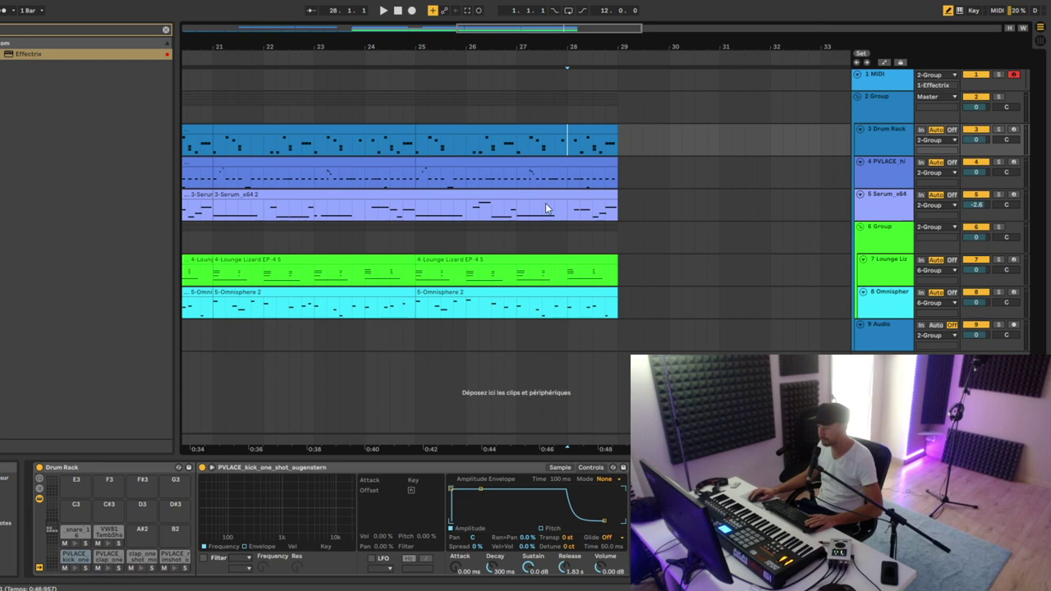
drag(580, 48, 578, 28)
key(space)
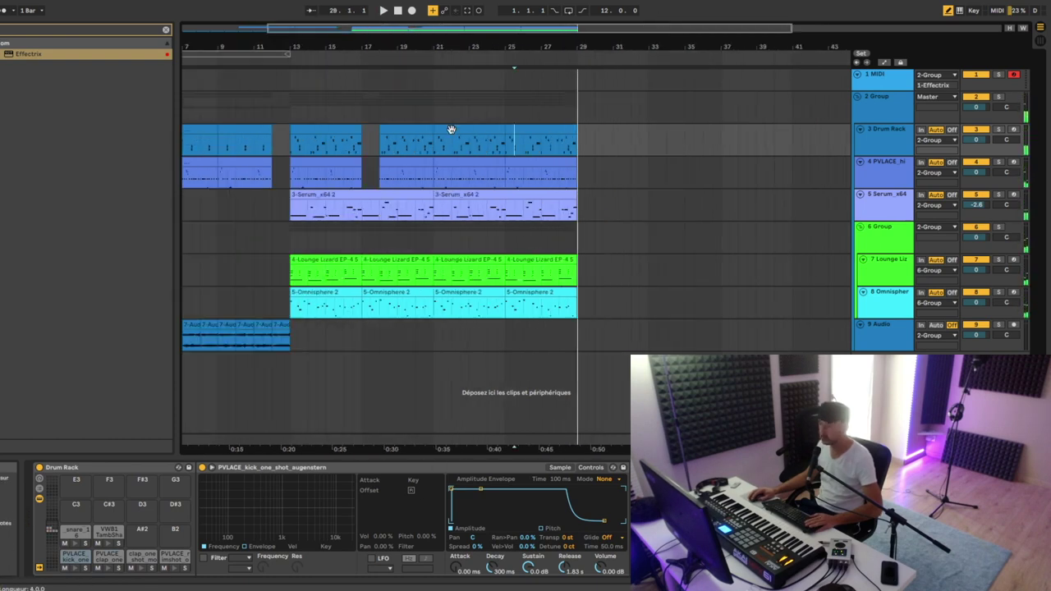
click(451, 129)
key(space)
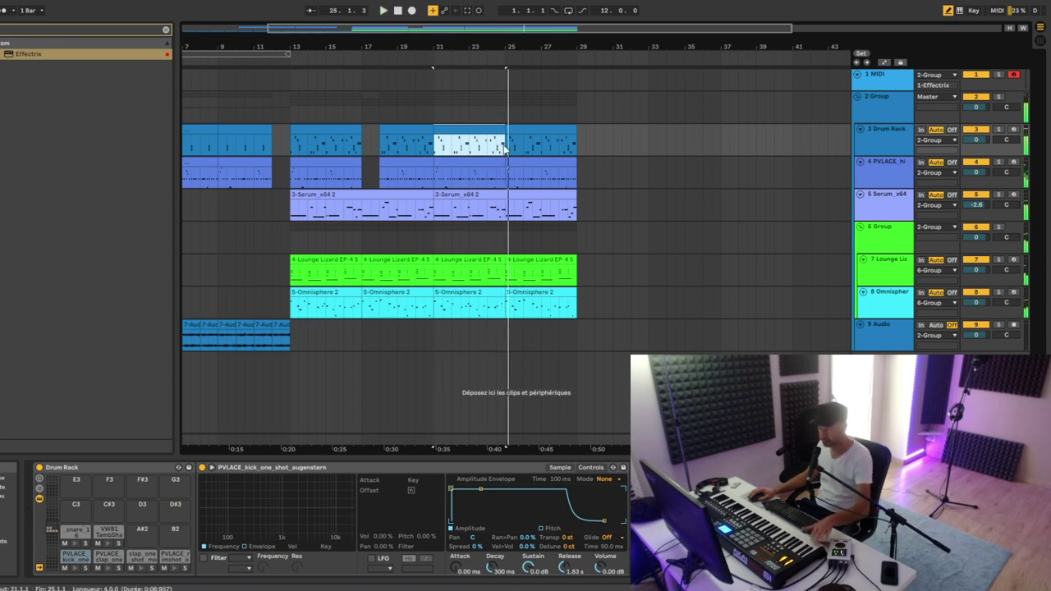
click(895, 97)
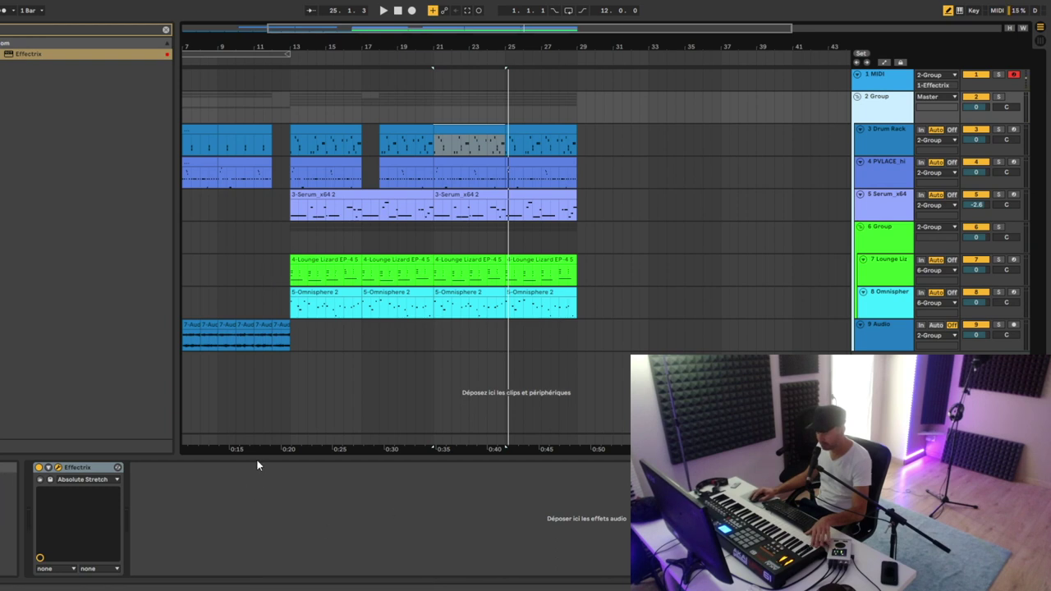
key(space)
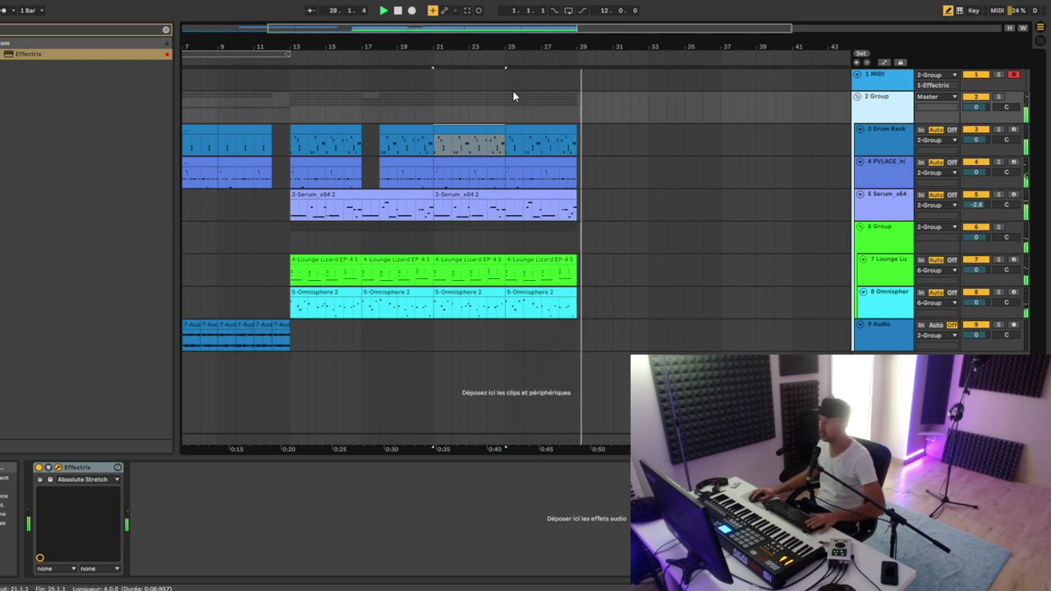
- Record Effectrix trigger notes on the MIDI track from bar 27 and trim the clip's end to bar 29
click(540, 77)
click(412, 11)
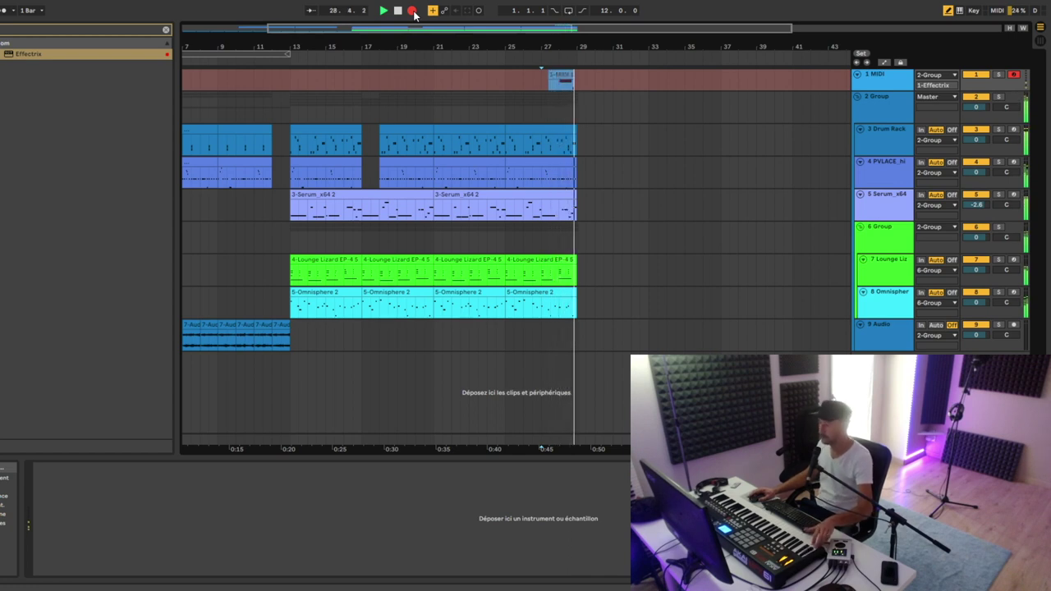
click(413, 12)
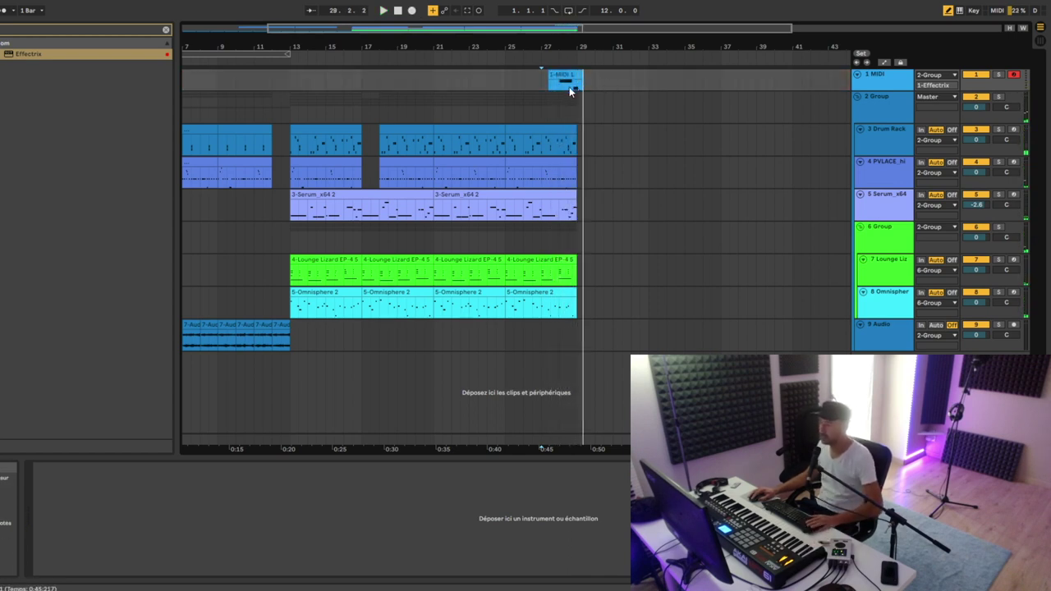
key(space)
drag(582, 77, 578, 77)
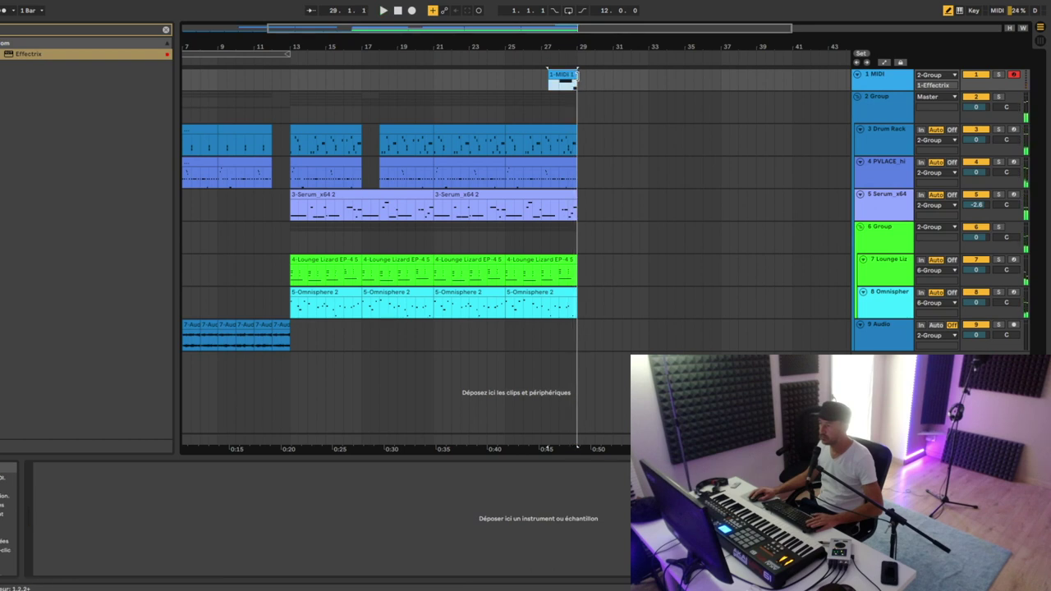
- Extend the recorded clip's D1 note to position 2.4.1 and play the passage back
scroll(567, 74, up, 5)
key(space)
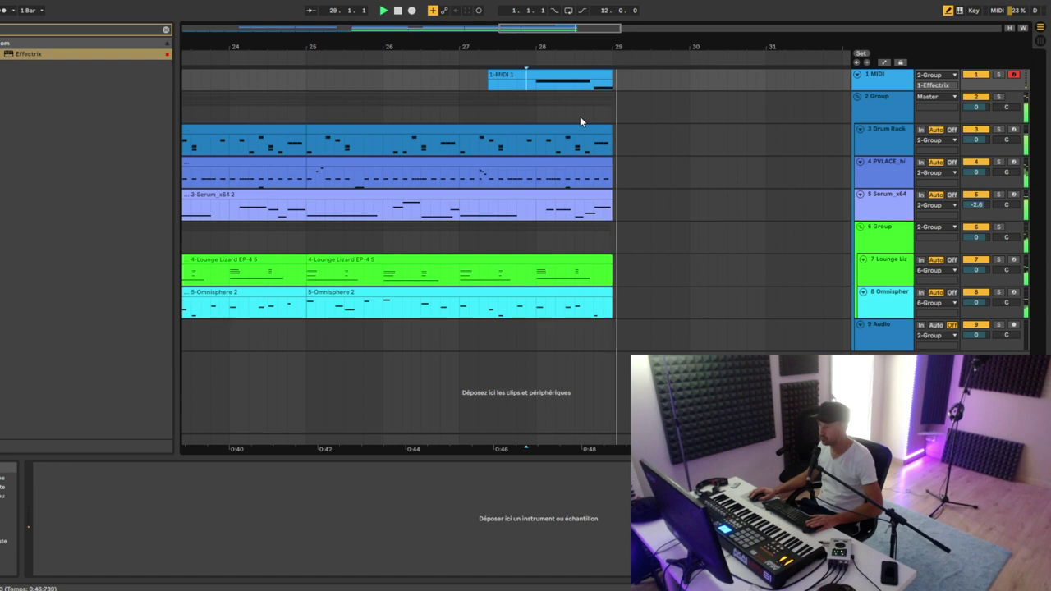
key(space)
double_click(588, 85)
click(673, 431)
click(880, 456)
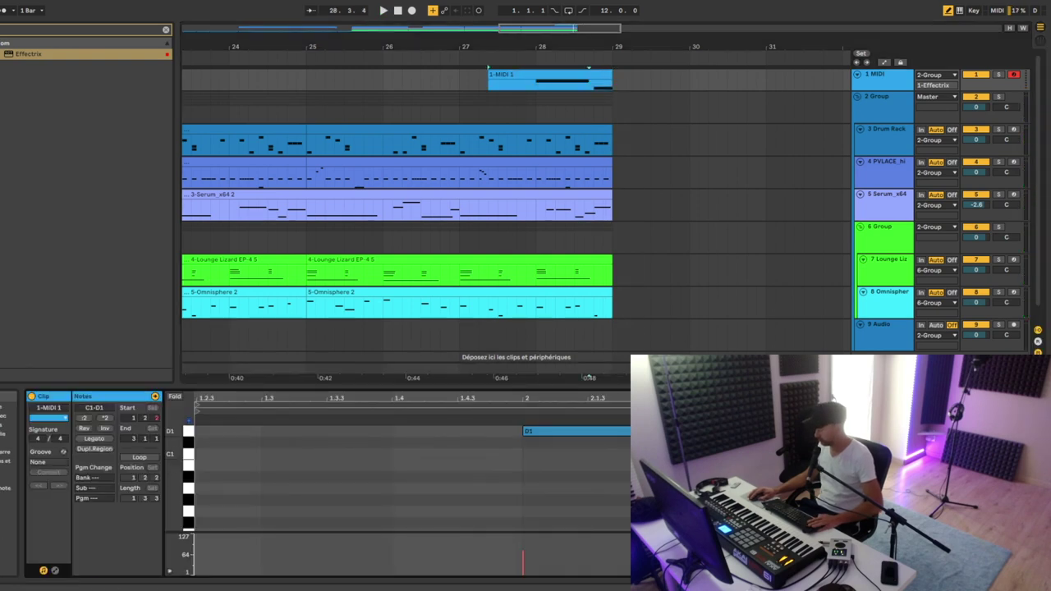
drag(883, 430, 904, 431)
key(space)
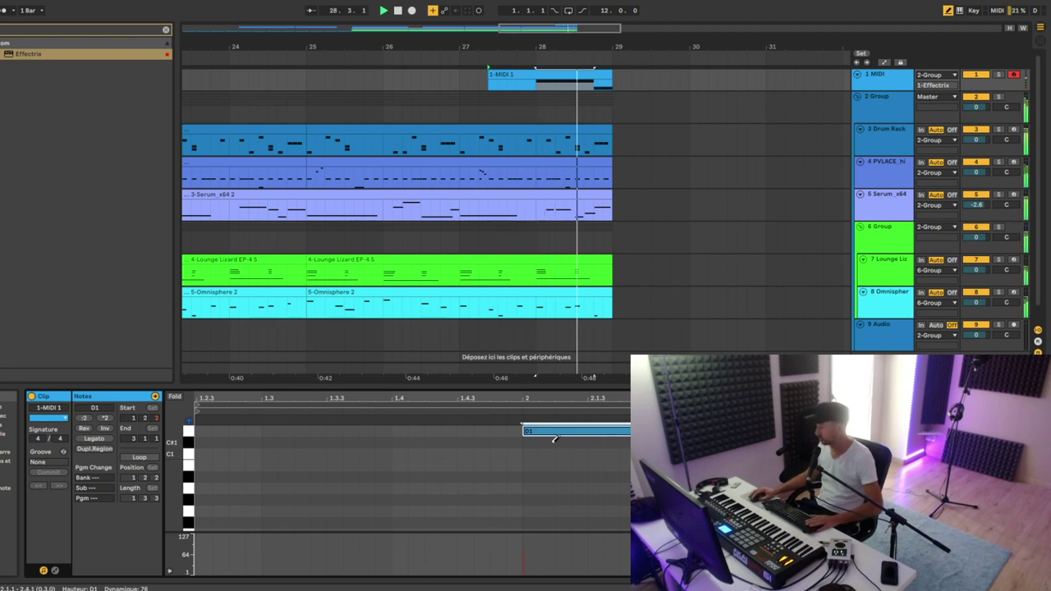
drag(551, 48, 499, 6)
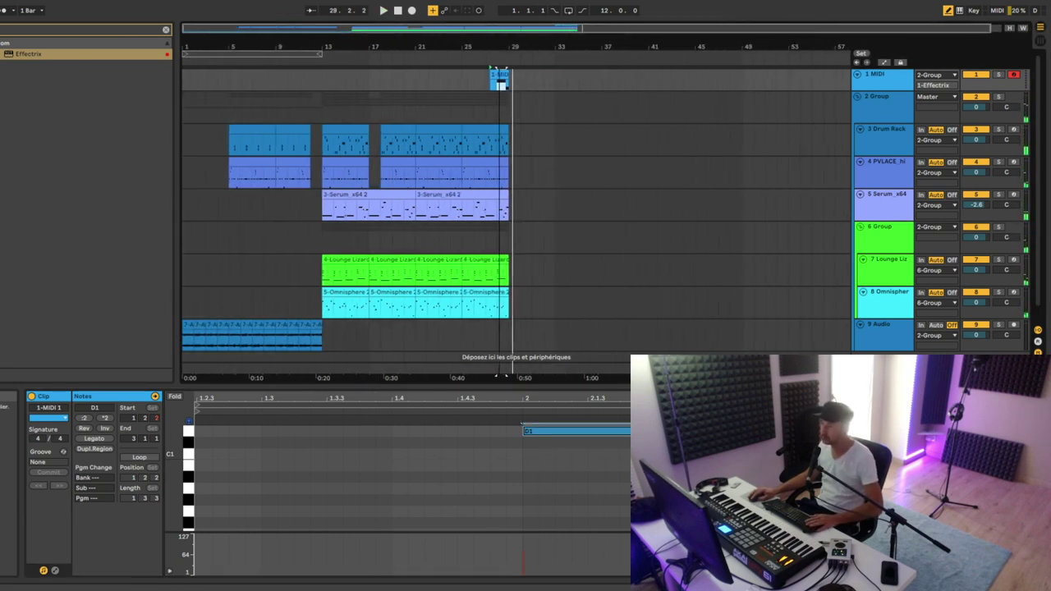
- Copy the last intro audio clip to a new audio track at bar 41 and move that track into the main group
scroll(472, 277, down, 2)
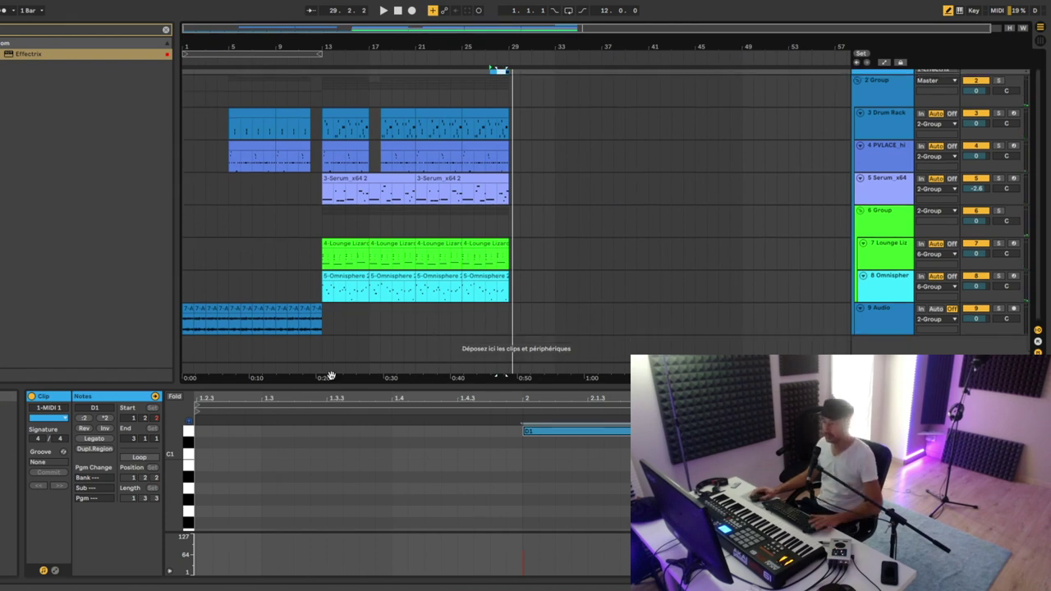
click(899, 323)
drag(318, 307, 659, 348)
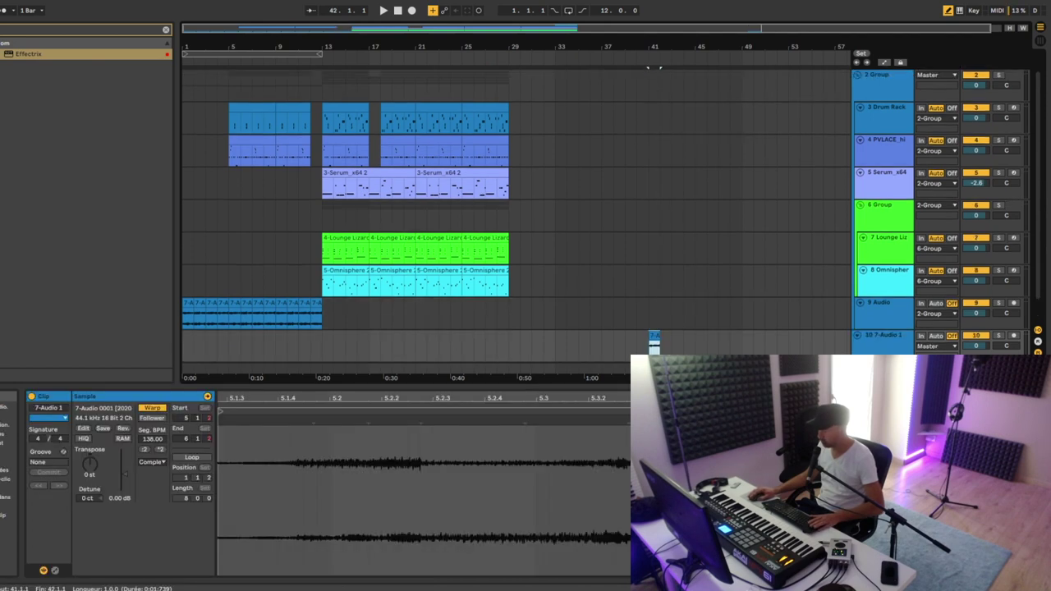
drag(887, 324, 890, 303)
- Extend the copied 7-Audio 1 clip to eight bars starting at bar 37 and listen to it
click(654, 310)
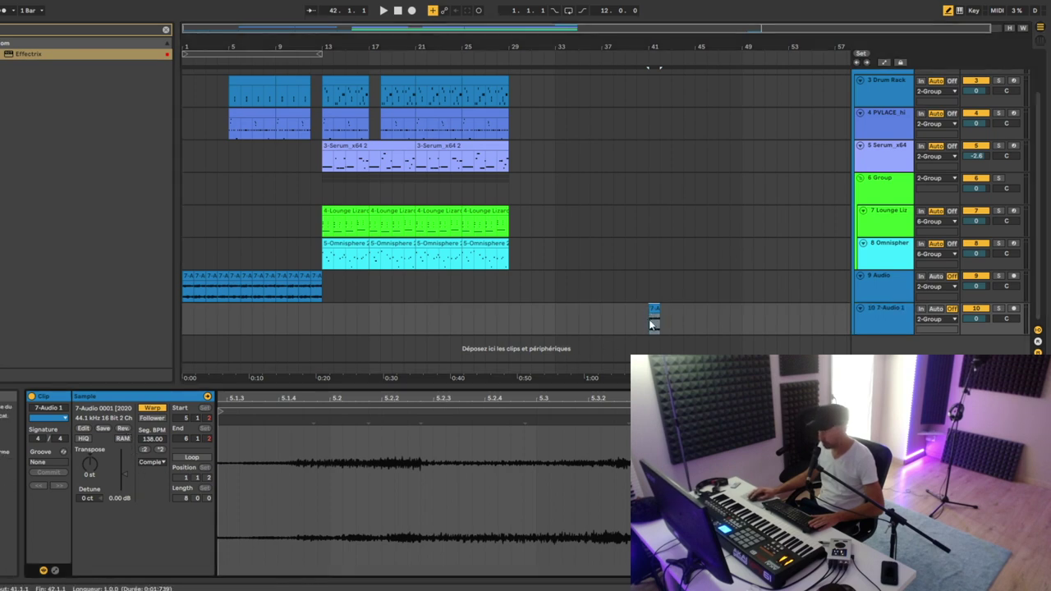
drag(659, 309, 594, 309)
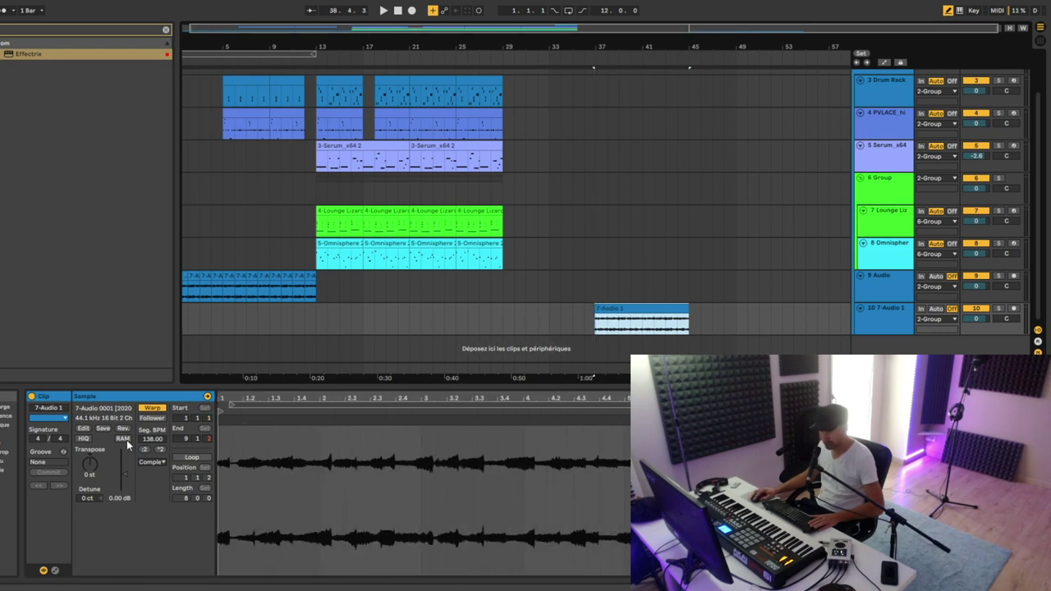
key(space)
mouse_move(606, 48)
mouse_down()
mouse_move(606, 131)
mouse_move(604, 47)
mouse_up()
key(space)
key(space)
- Move the eight-bar 7-Audio 1 clip to bar 29, directly after the main section, and play it
drag(598, 308, 502, 323)
key(space)
key(space)
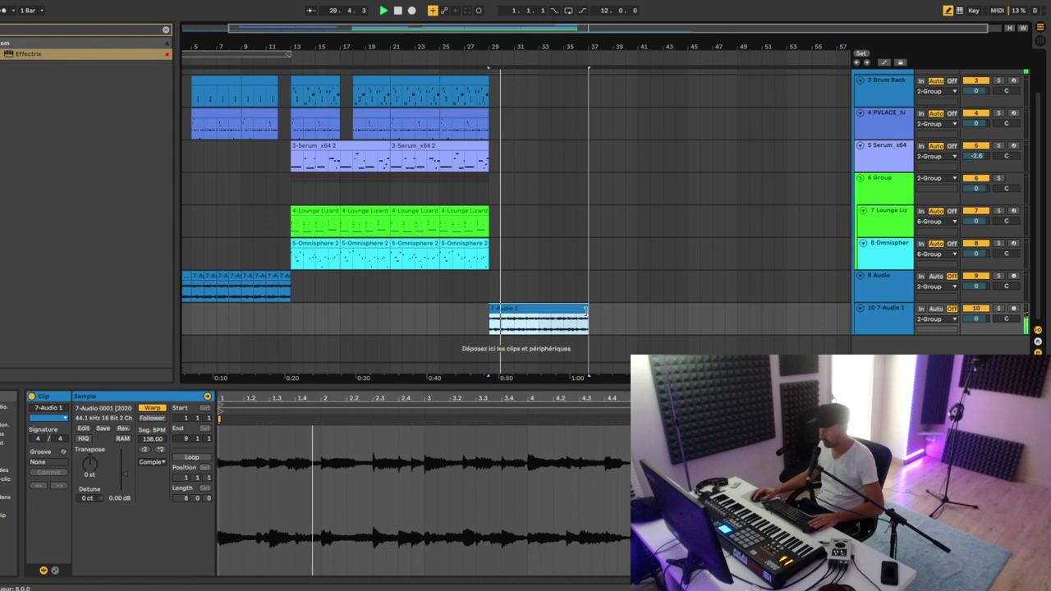
drag(522, 46, 556, 50)
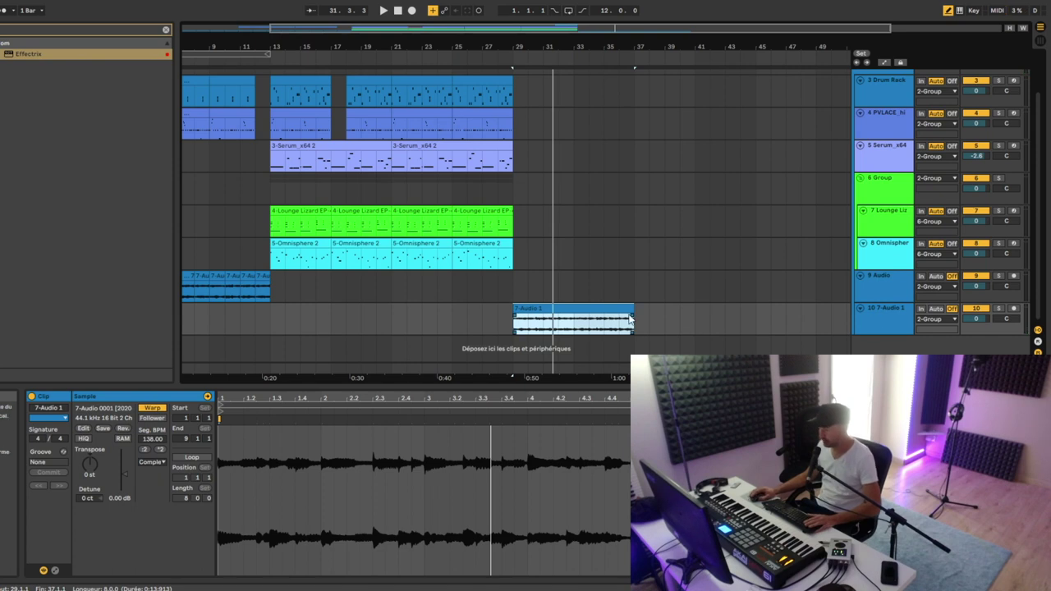
- Search the browser for "half", load HalfTime-64bit onto the 10 7-Audio 1 track and play the eight-bar clip
click(871, 316)
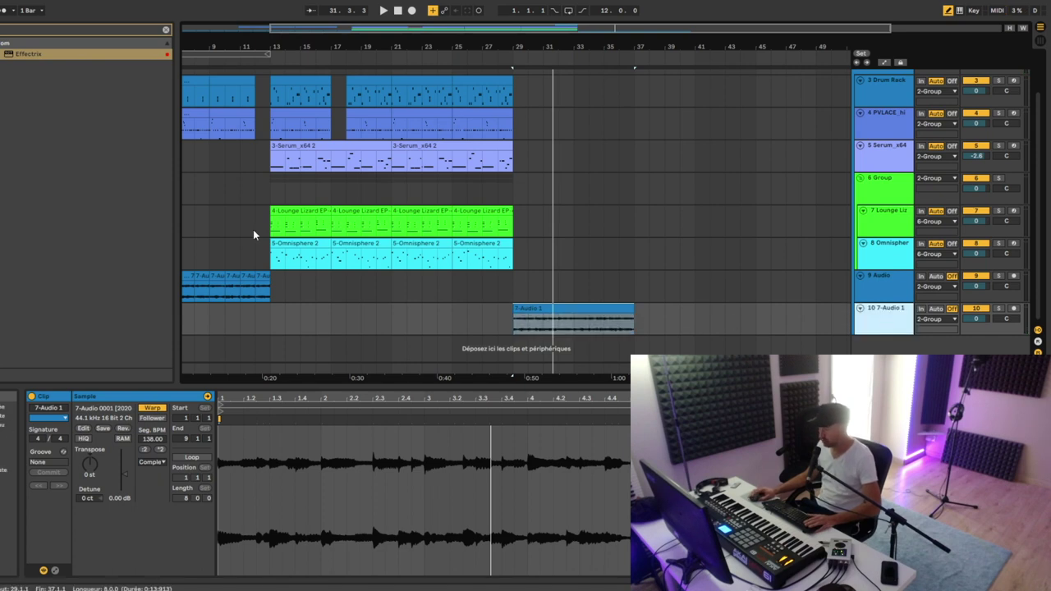
click(166, 30)
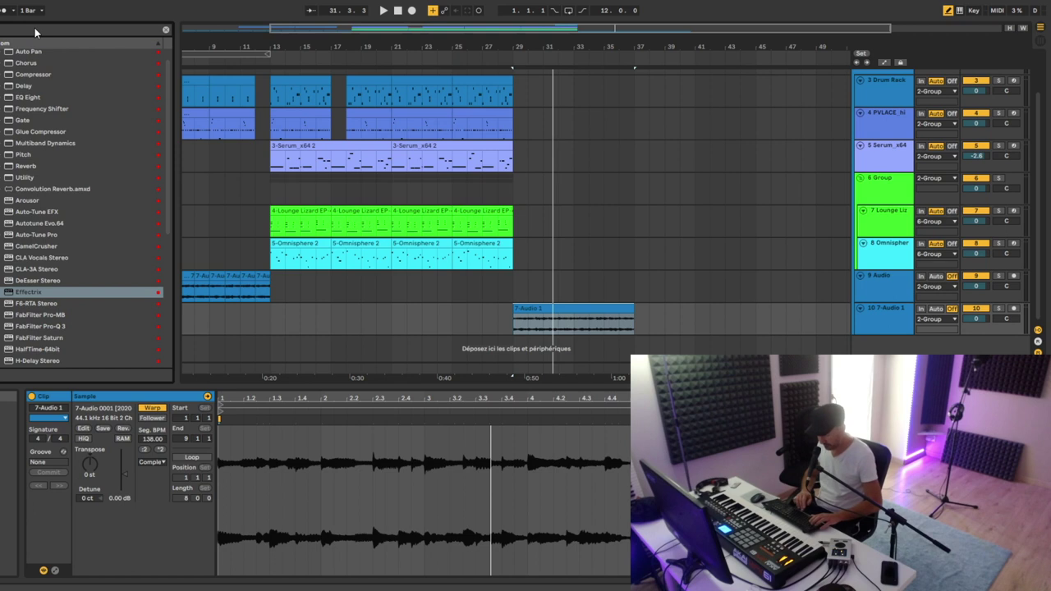
click(35, 33)
text(half)
click(50, 58)
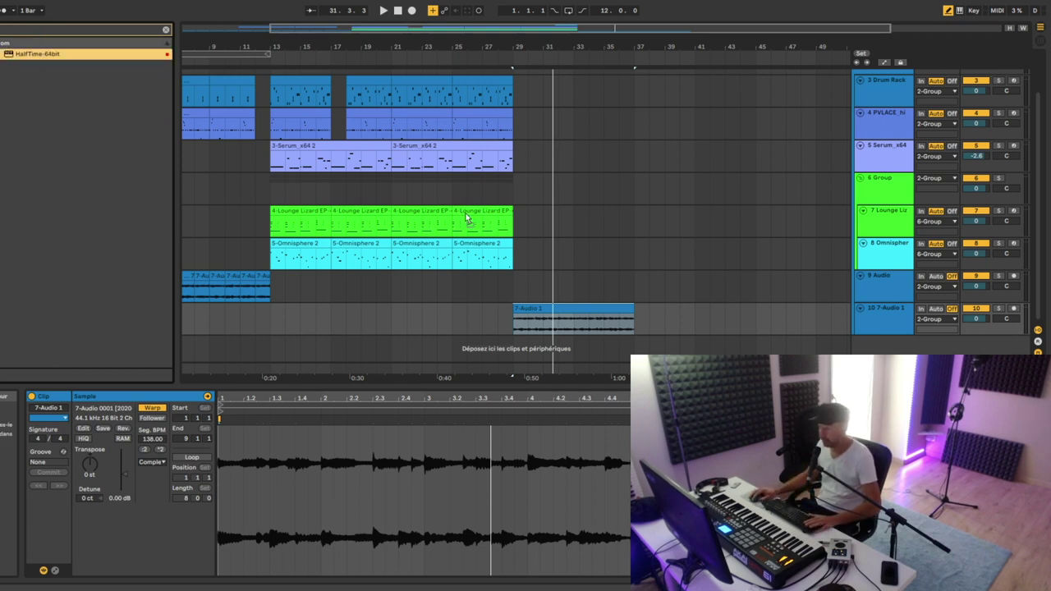
drag(572, 319, 575, 322)
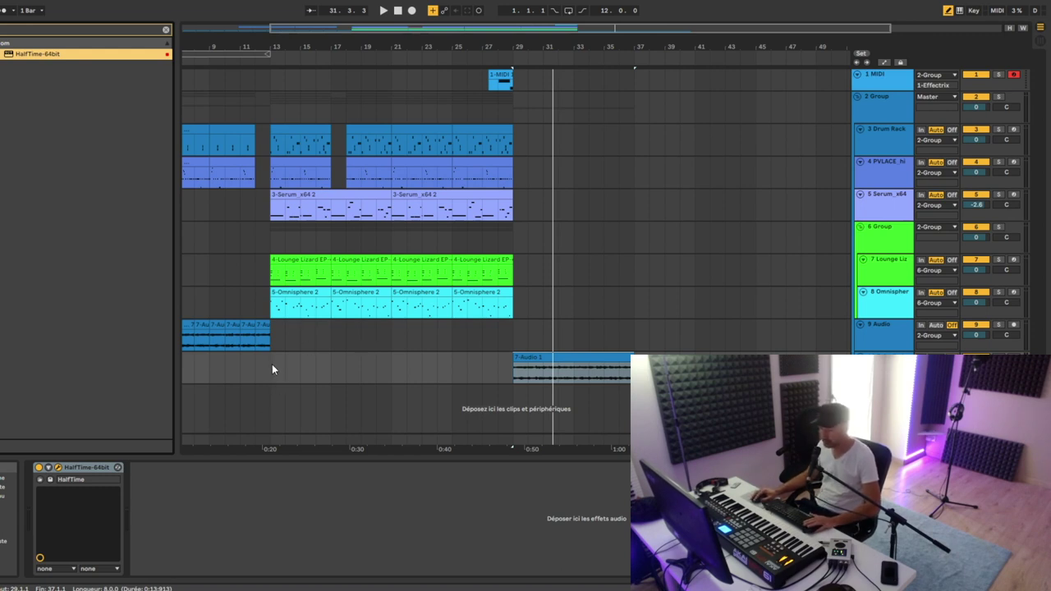
key(space)
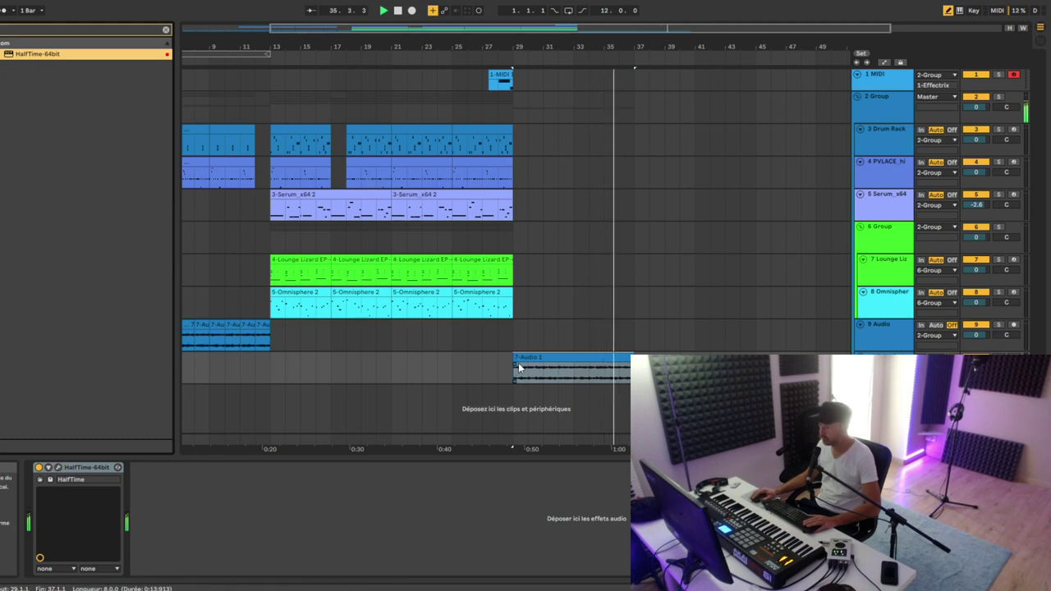
key(space)
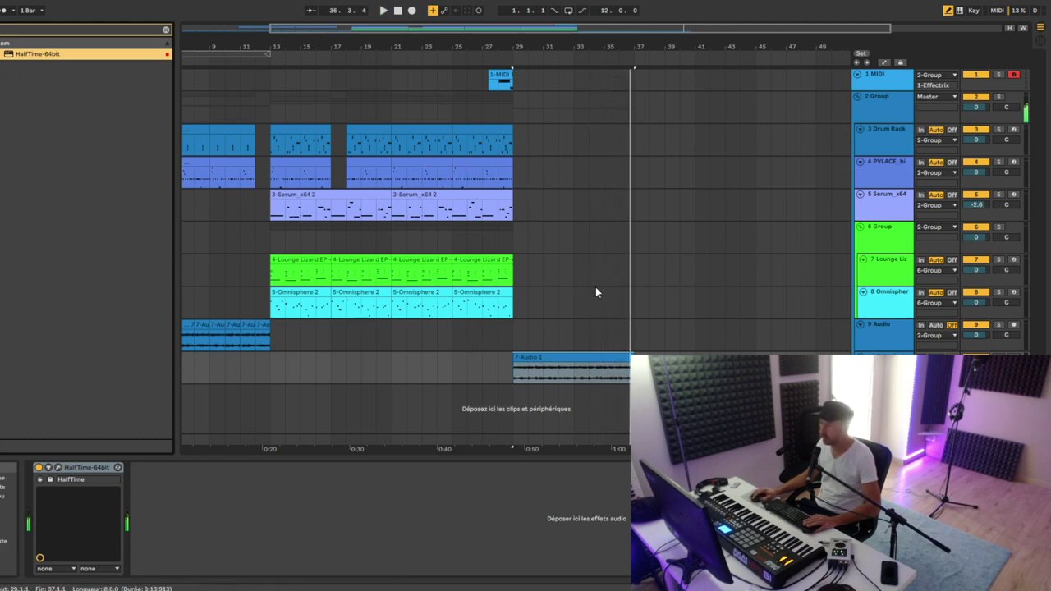
- Play the transition from about bar 28 into the audio section and inspect the Effectrix and HalfTime devices
click(494, 374)
key(space)
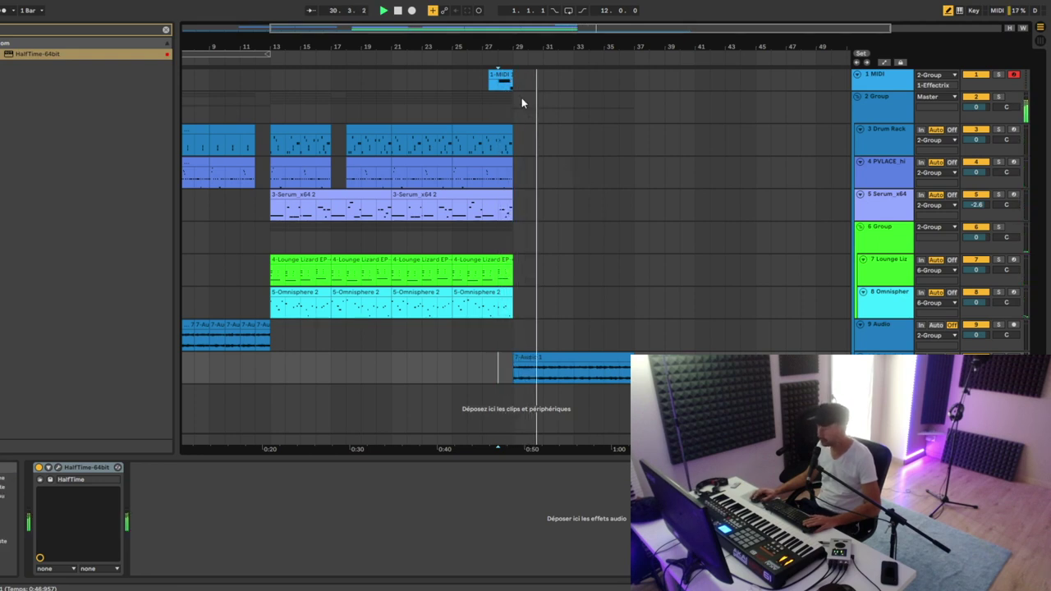
click(876, 85)
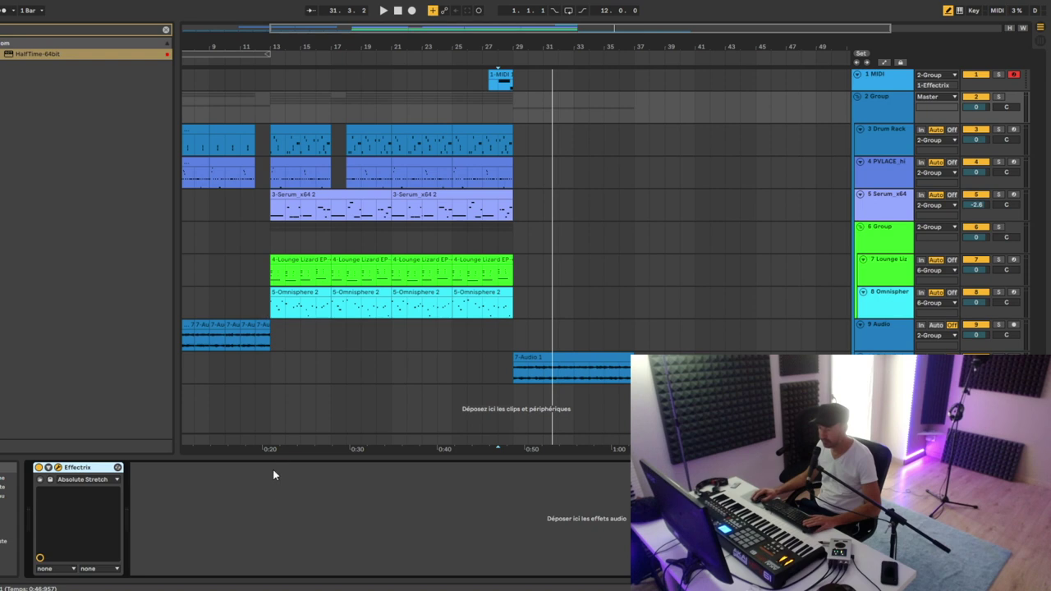
click(498, 83)
key(space)
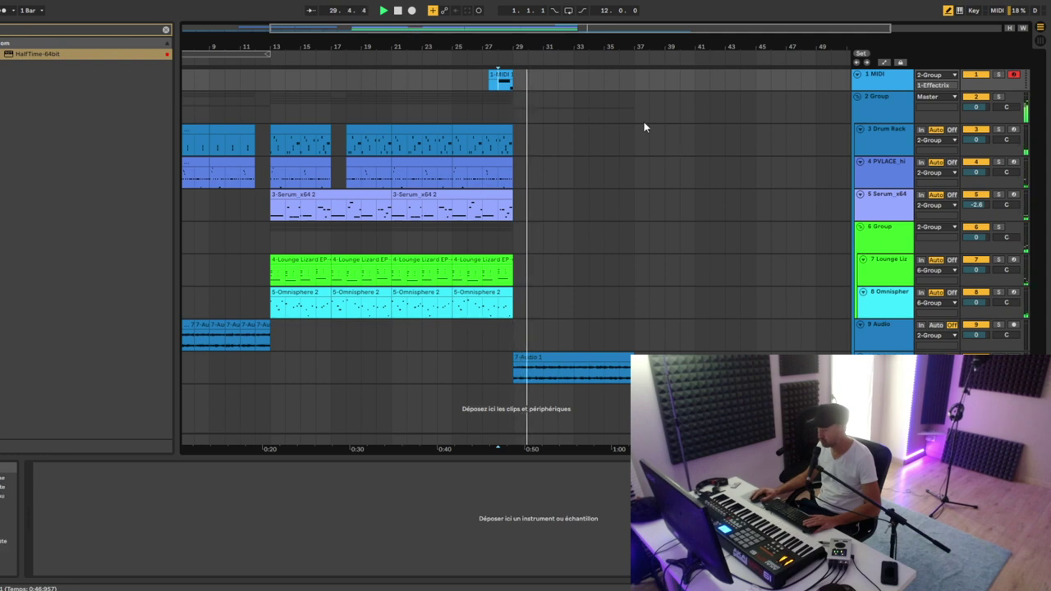
click(887, 111)
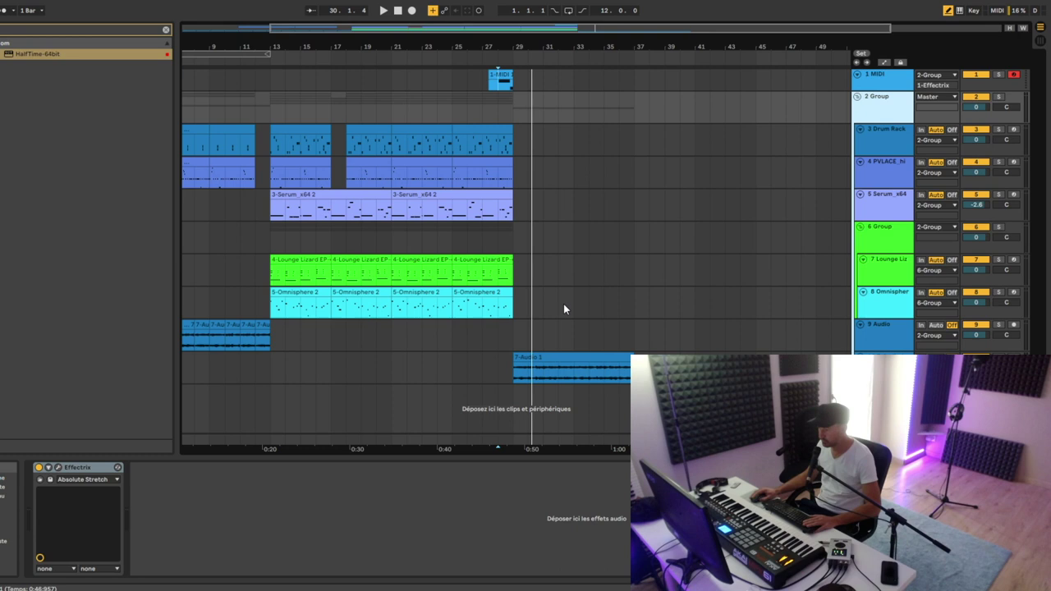
click(516, 371)
key(space)
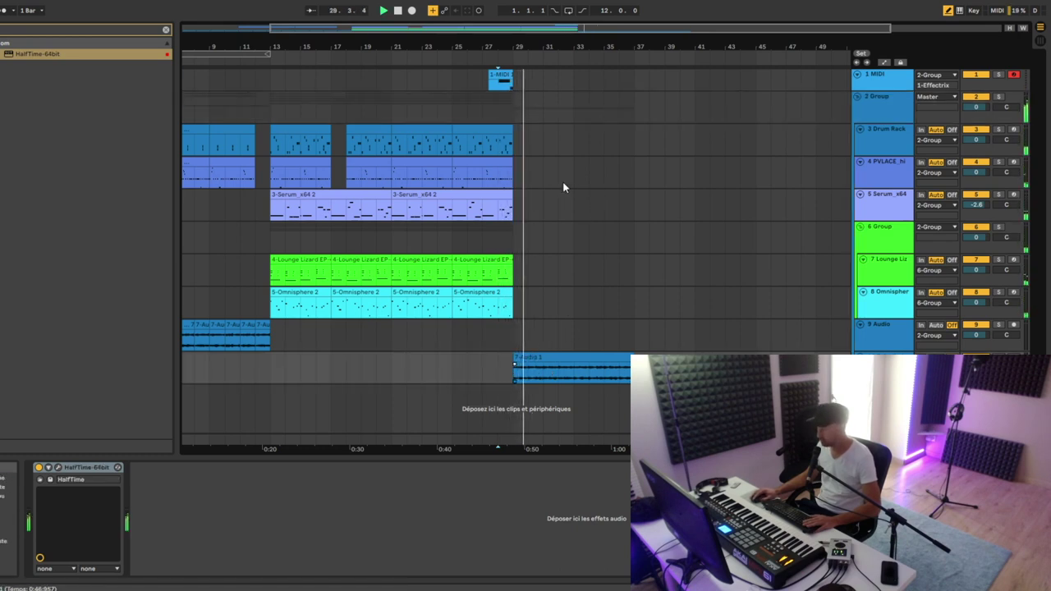
- Copy the last four-bar hi-hat and Drum Rack clips to bar 33 and open the copied drum clip's notes
drag(482, 170, 583, 165)
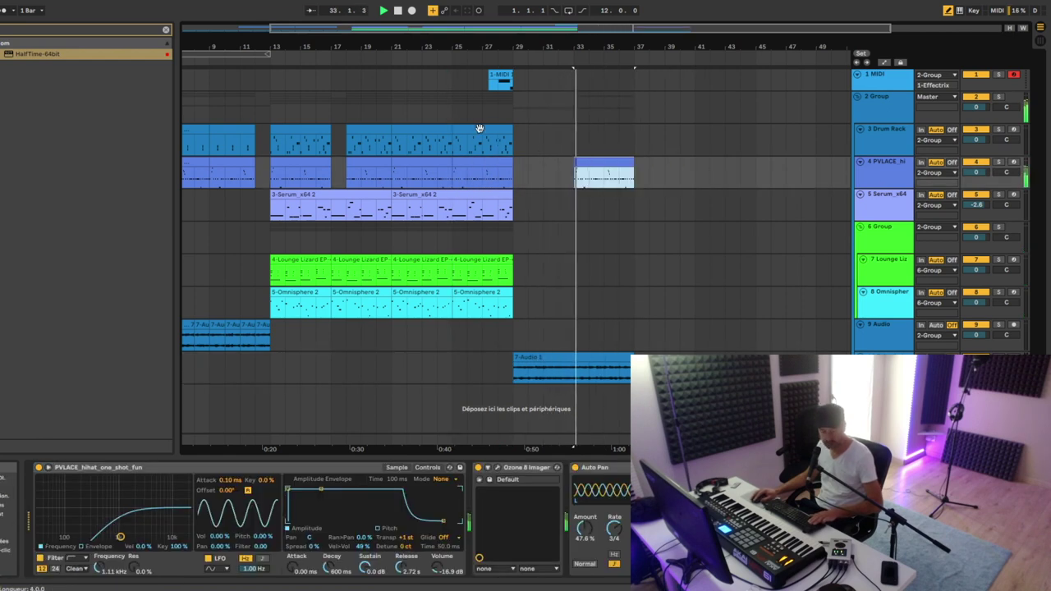
drag(481, 131, 600, 131)
double_click(600, 131)
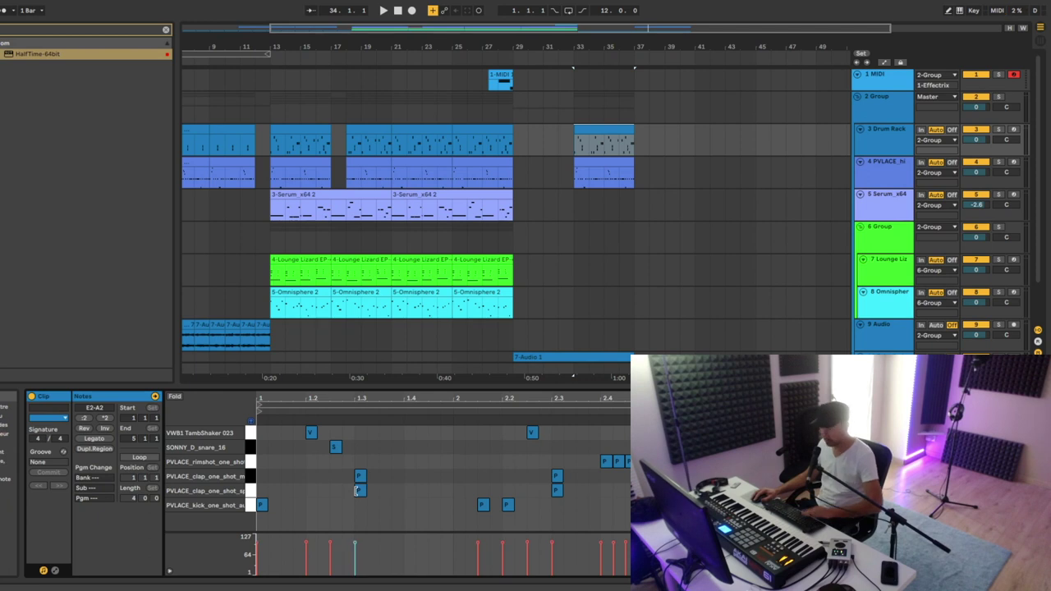
- Delete the kick, lower clap, snare, rimshot and shaker notes from the drum clip at bar 33, keeping only the upper clap
drag(264, 491, 566, 513)
key(Delete)
drag(281, 425, 466, 438)
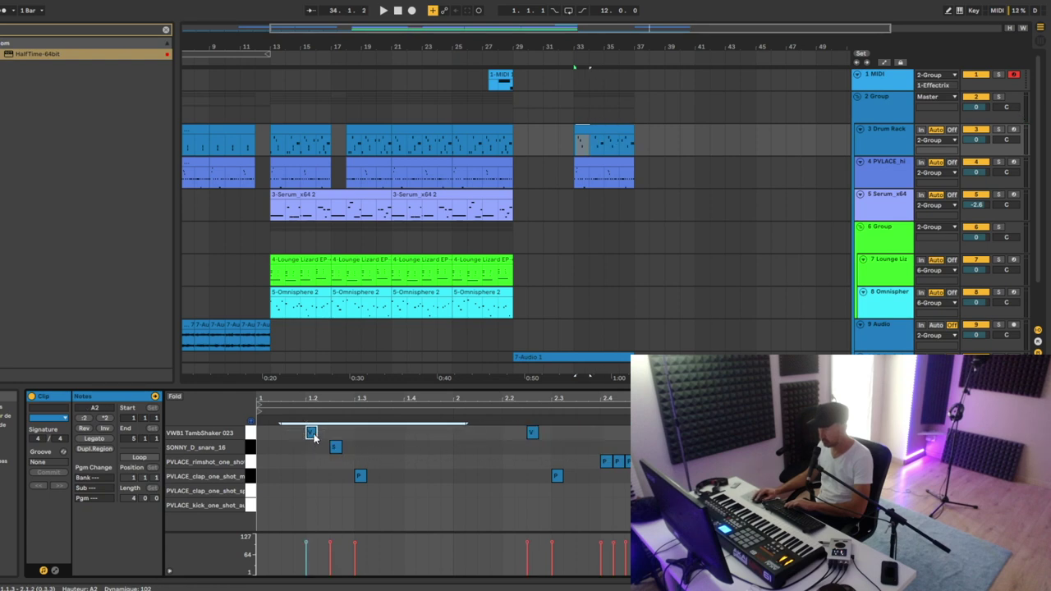
drag(318, 449, 1001, 464)
key(Delete)
click(595, 136)
key(space)
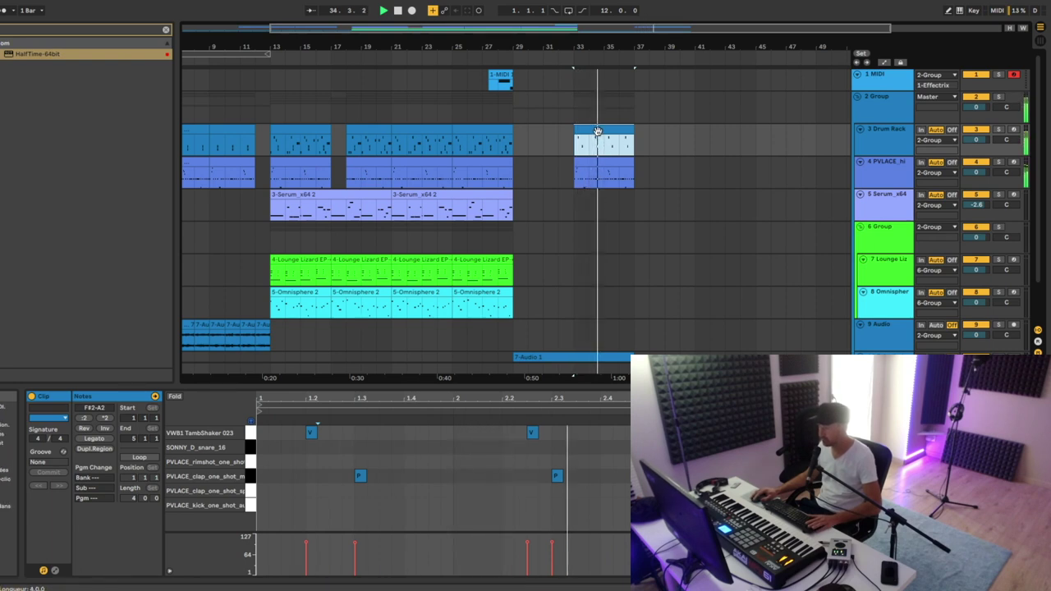
drag(276, 431, 739, 435)
key(Delete)
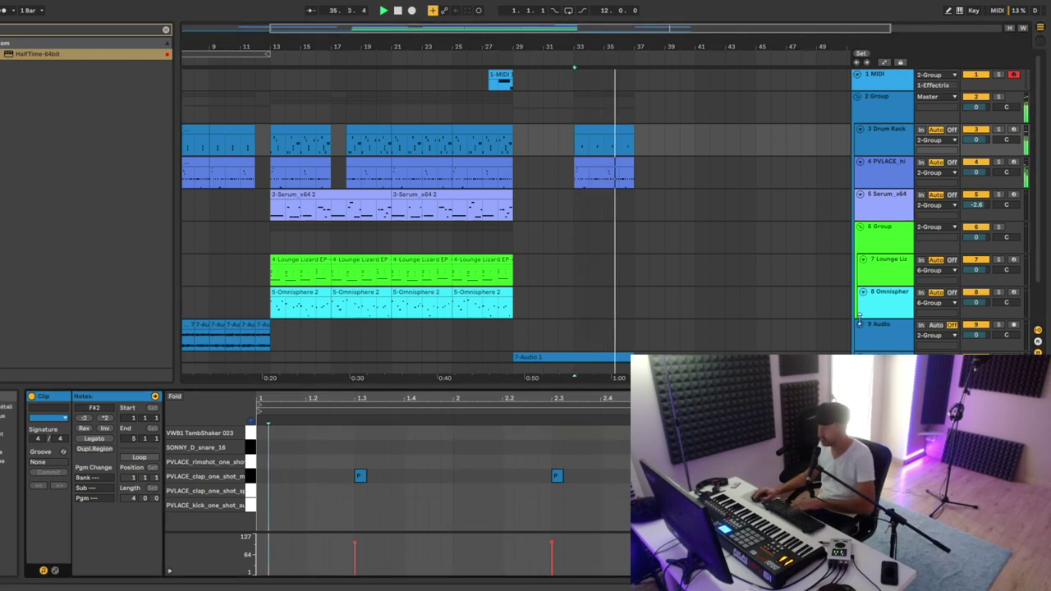
key(space)
- Shorten the drum and hi-hat clips at bar 33 so both end at 36.3, and play them
drag(630, 47, 627, 165)
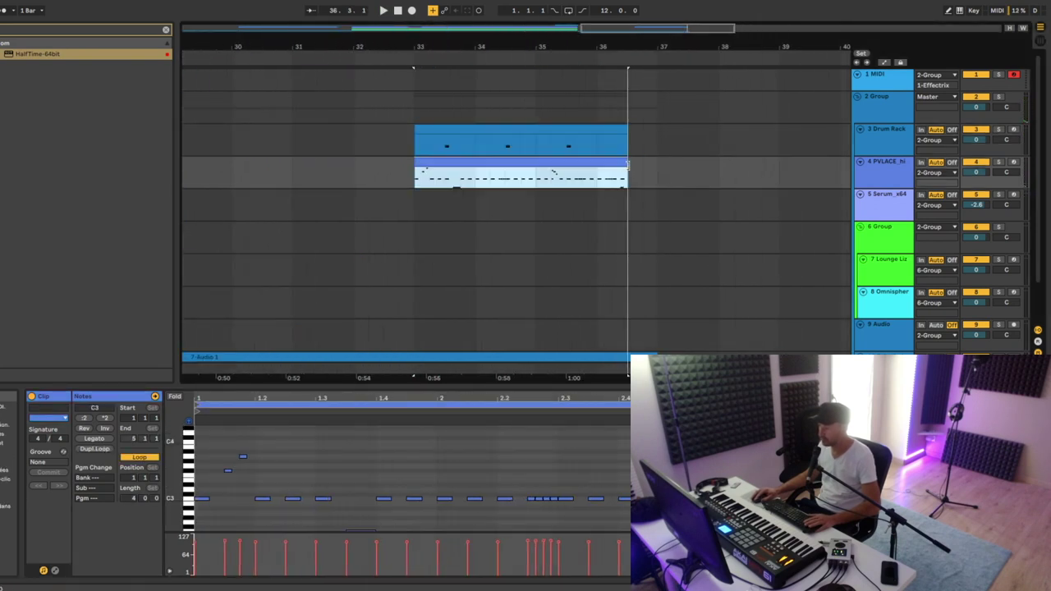
drag(615, 47, 613, 13)
click(566, 146)
key(space)
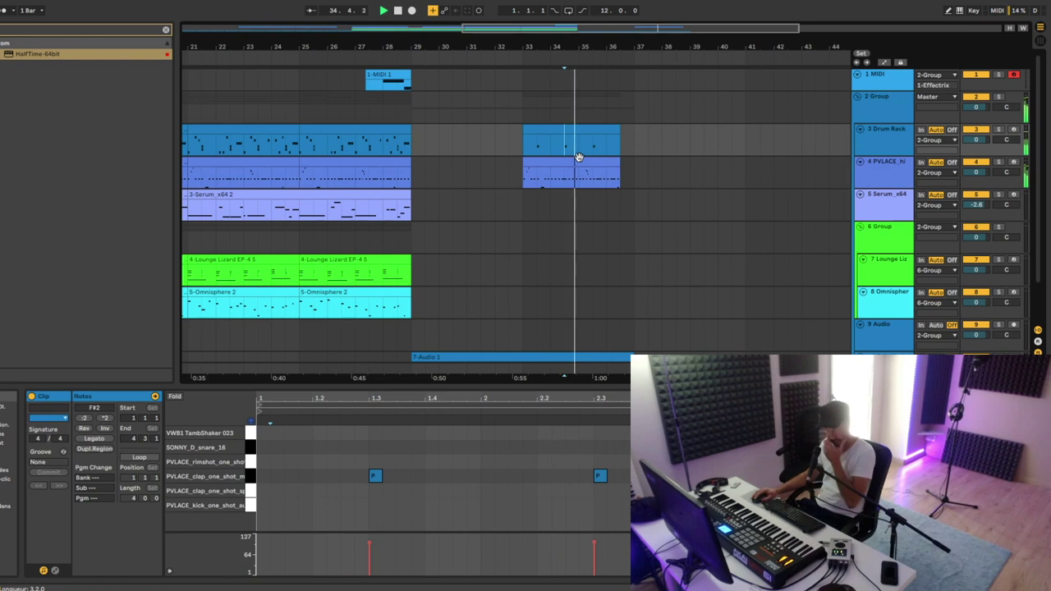
- Listen to the main section from bar 13 and to the intro audio from the start of the arrangement
drag(583, 46, 581, 23)
click(285, 137)
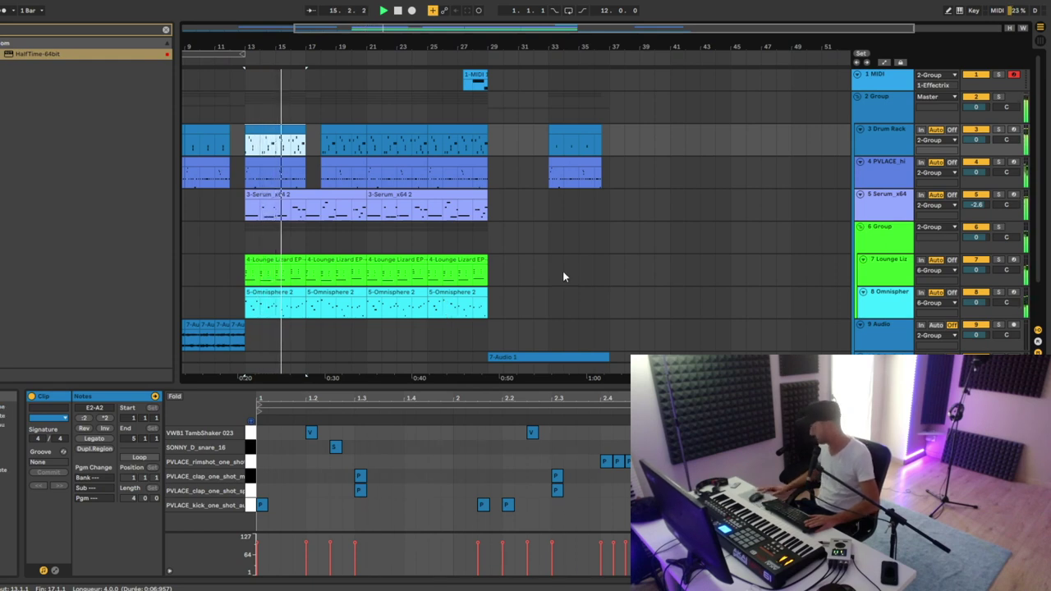
scroll(537, 188, down, 2)
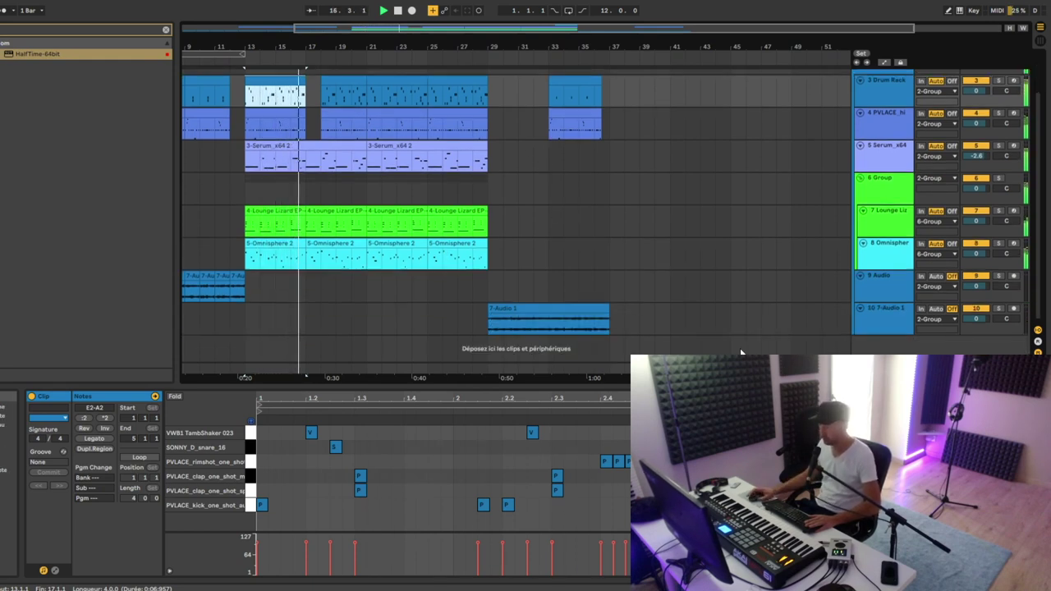
click(884, 278)
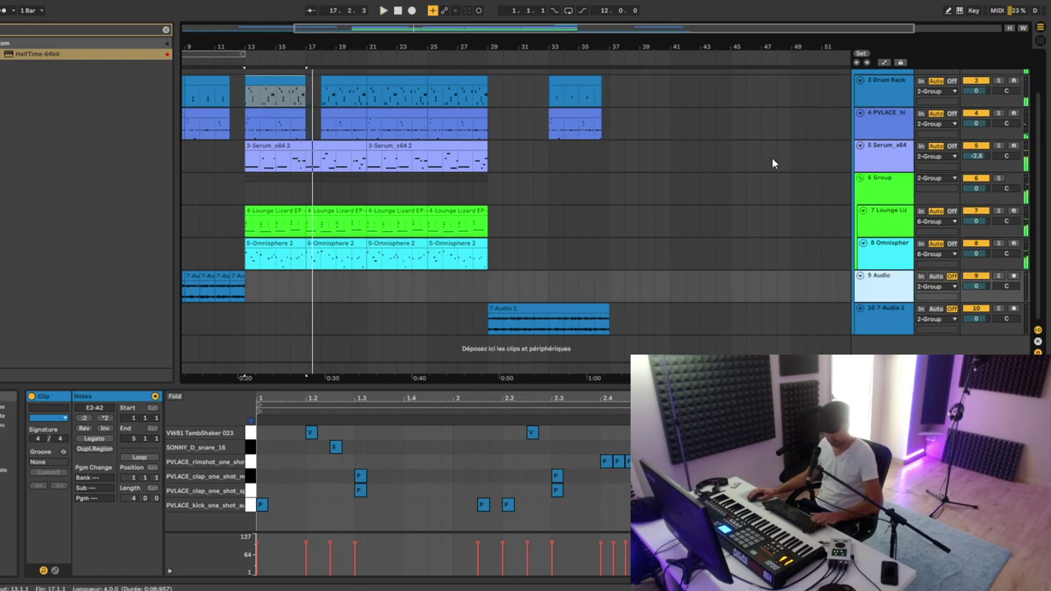
double_click(884, 159)
drag(231, 43, 330, 36)
click(188, 326)
key(space)
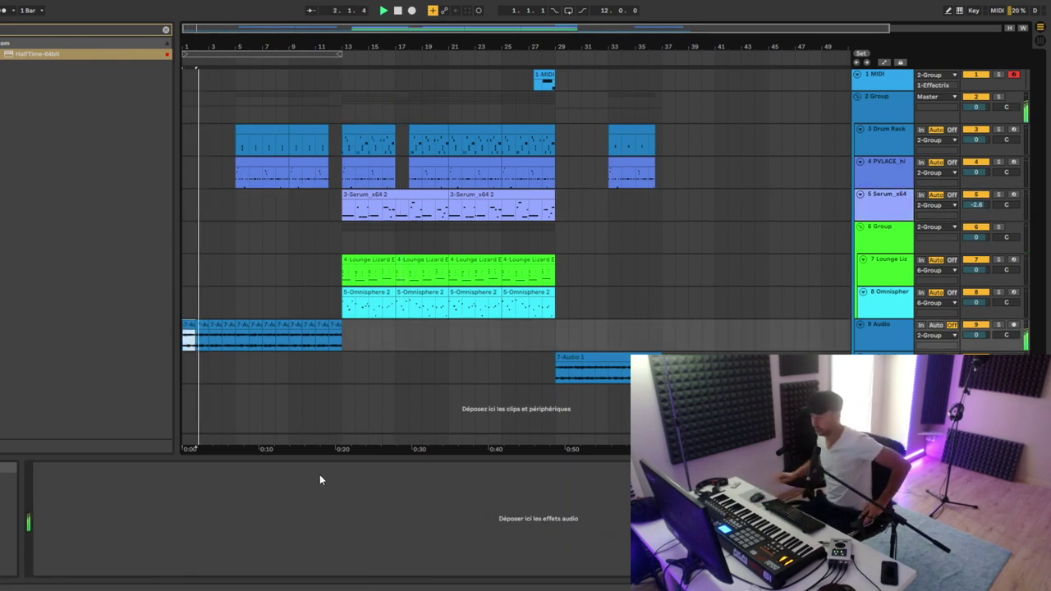
- Add EQ Eight to the intro audio track, raise its low cut and set the upper band to 8.43 kHz and -5.58 dB
click(887, 347)
key(ctrl+f)
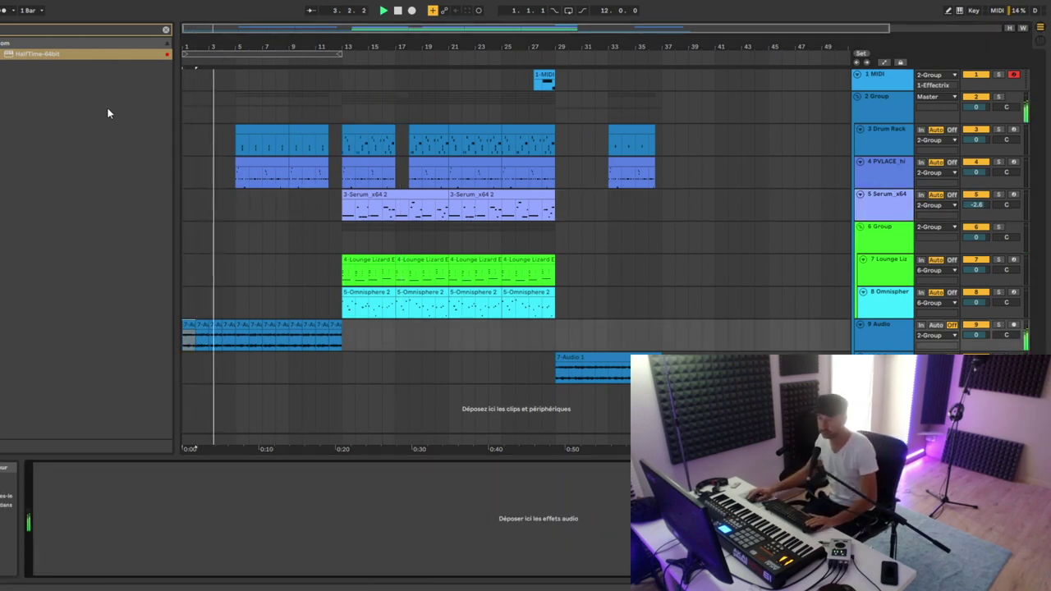
click(166, 30)
drag(27, 99, 295, 343)
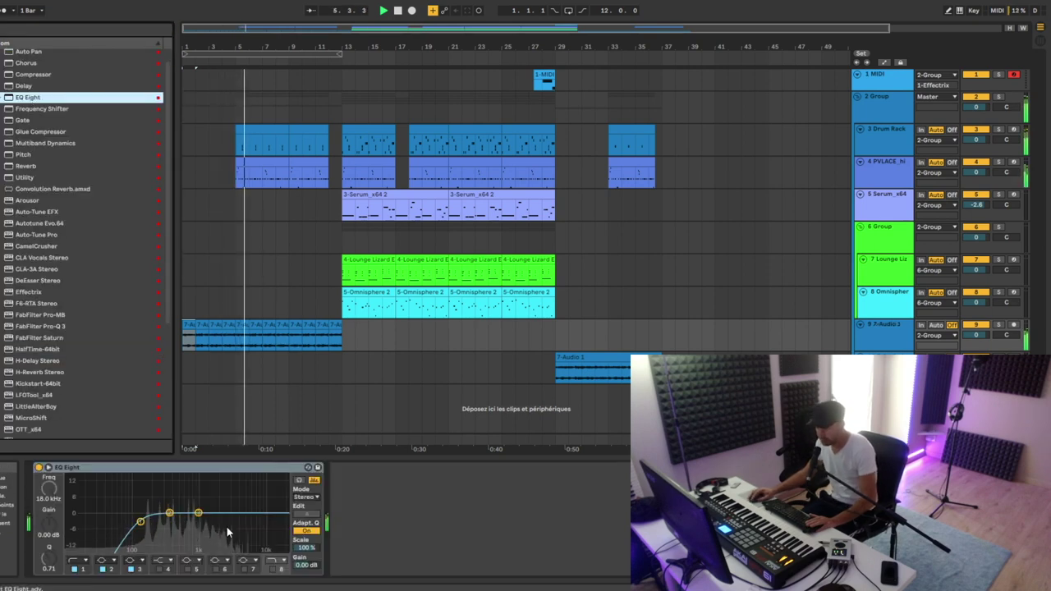
drag(140, 522, 259, 526)
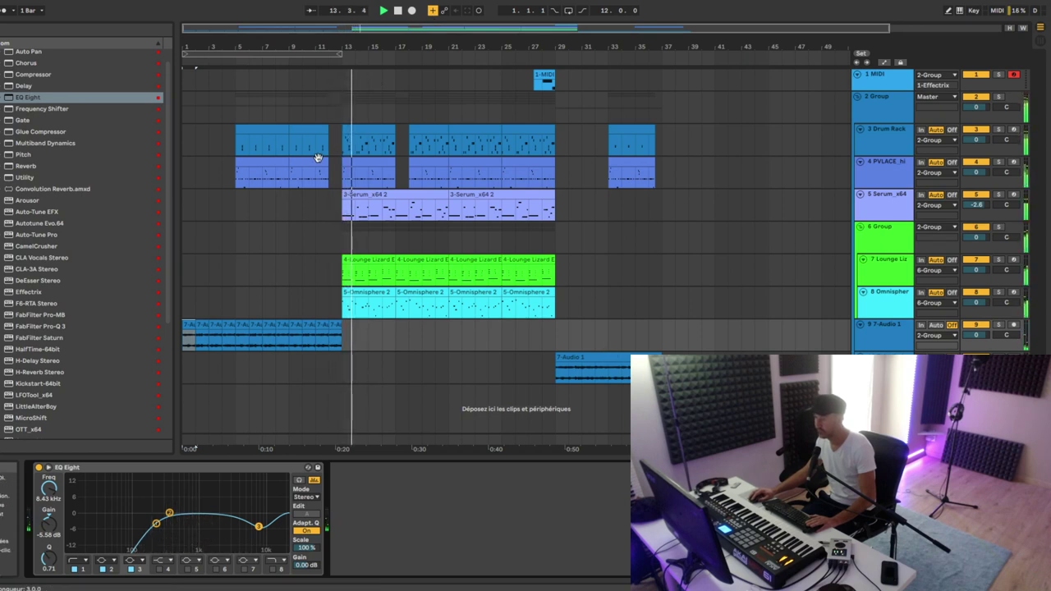
click(544, 79)
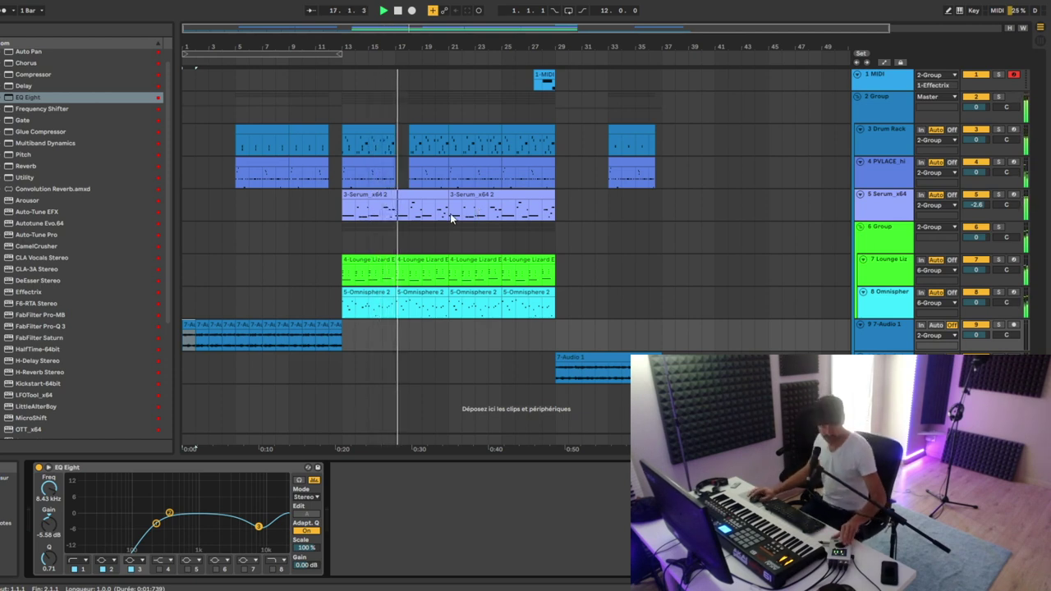
key(space)
- Extend the starts of the drum and hi-hat clips at bar 18 back to 17.3 and play the main section
drag(405, 48, 453, 137)
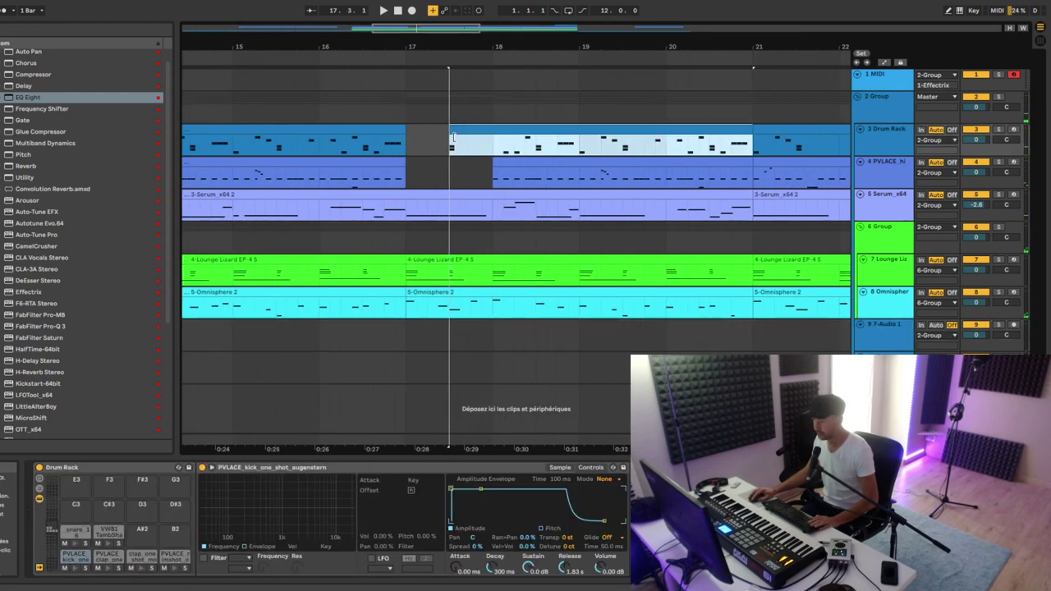
drag(493, 165, 414, 164)
key(space)
click(372, 177)
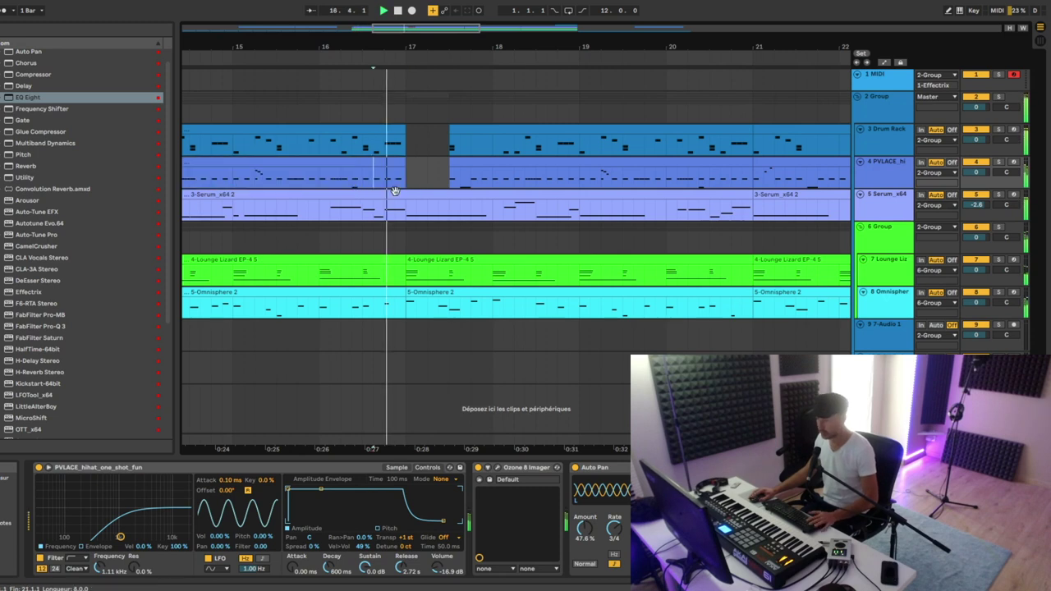
drag(513, 41, 509, 7)
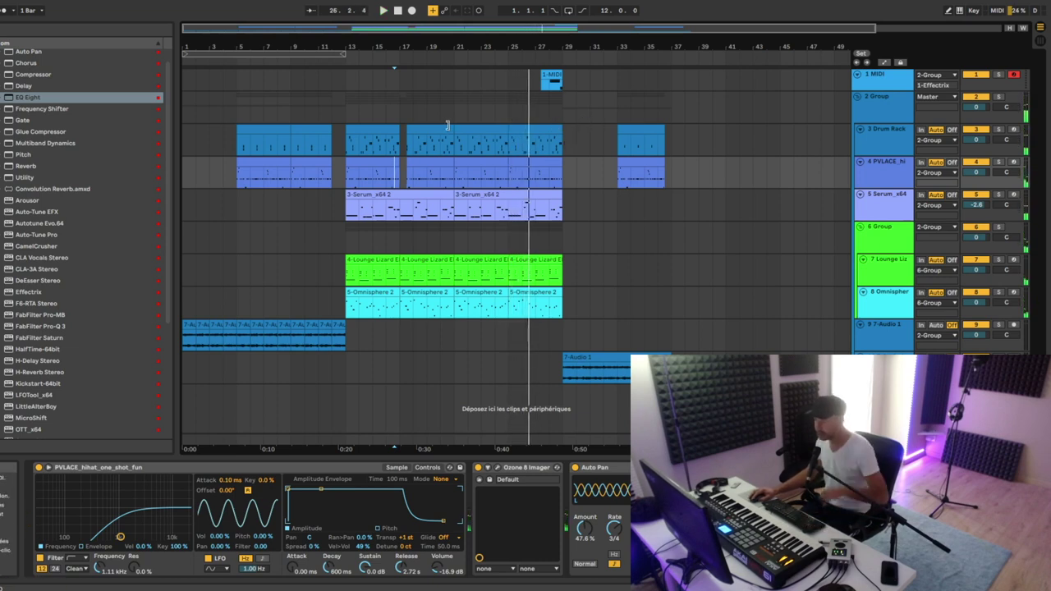
- Record an Effectrix trigger note on the 1 MIDI track while playing from bar 20 into bar 21
click(424, 77)
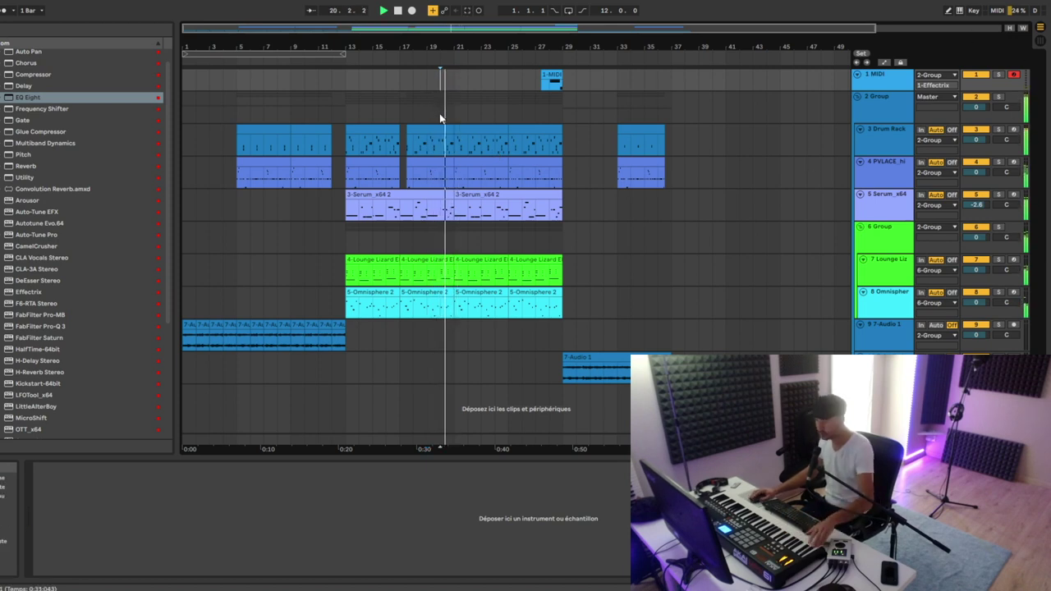
click(411, 11)
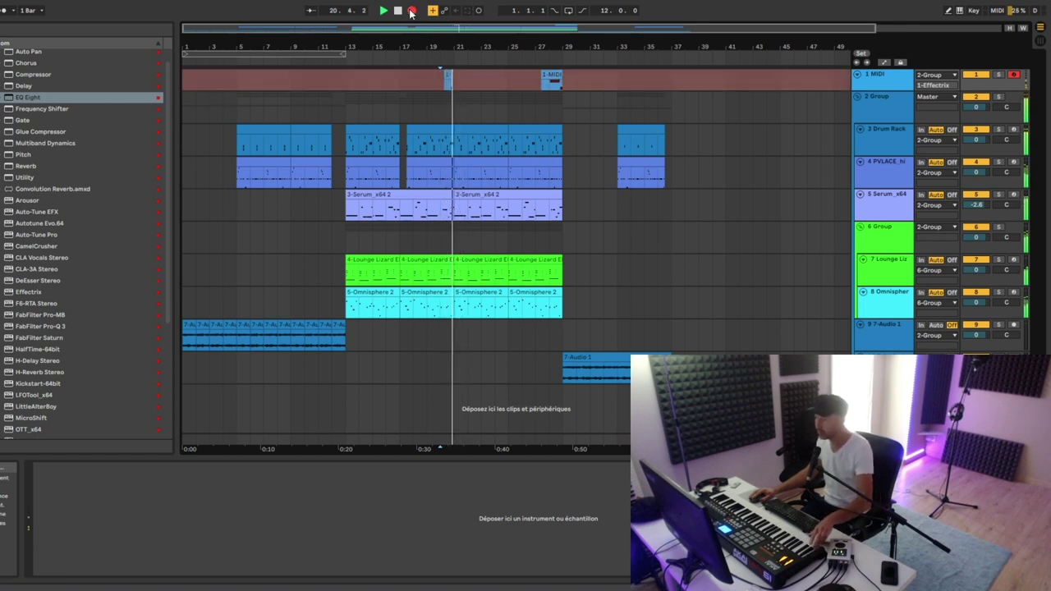
key(space)
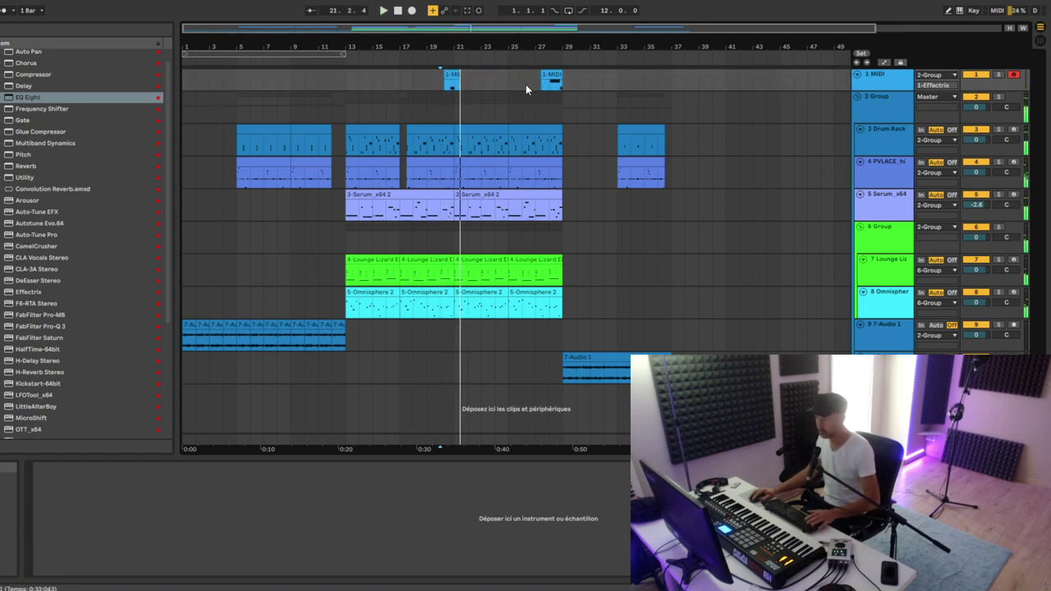
- Move the C1 note in the recorded 1-MIDI 2 clip to position 1.2 and play the clip
double_click(451, 77)
drag(558, 395, 646, 384)
drag(678, 442, 391, 442)
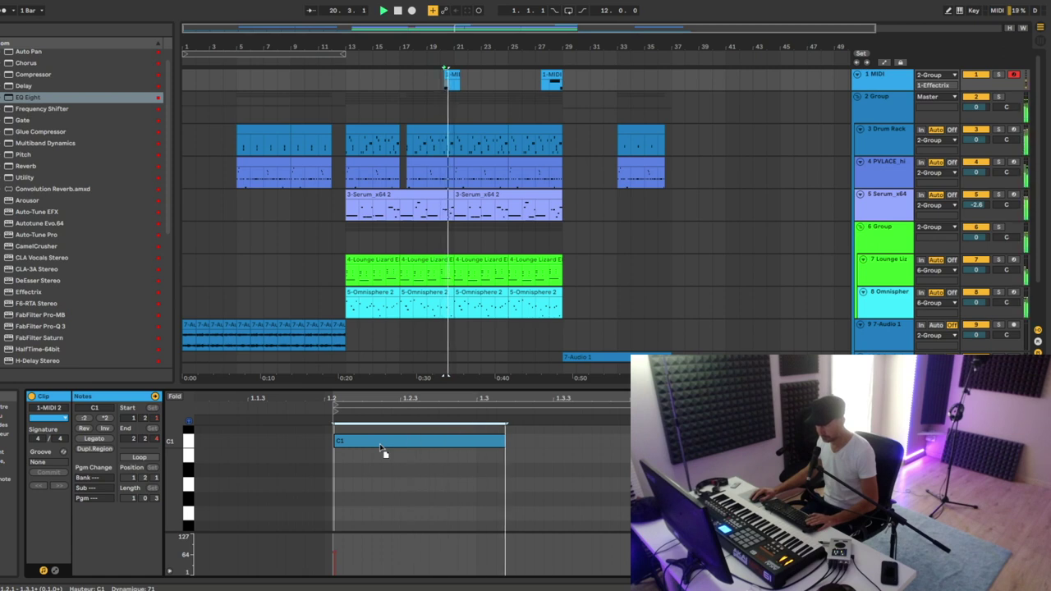
key(space)
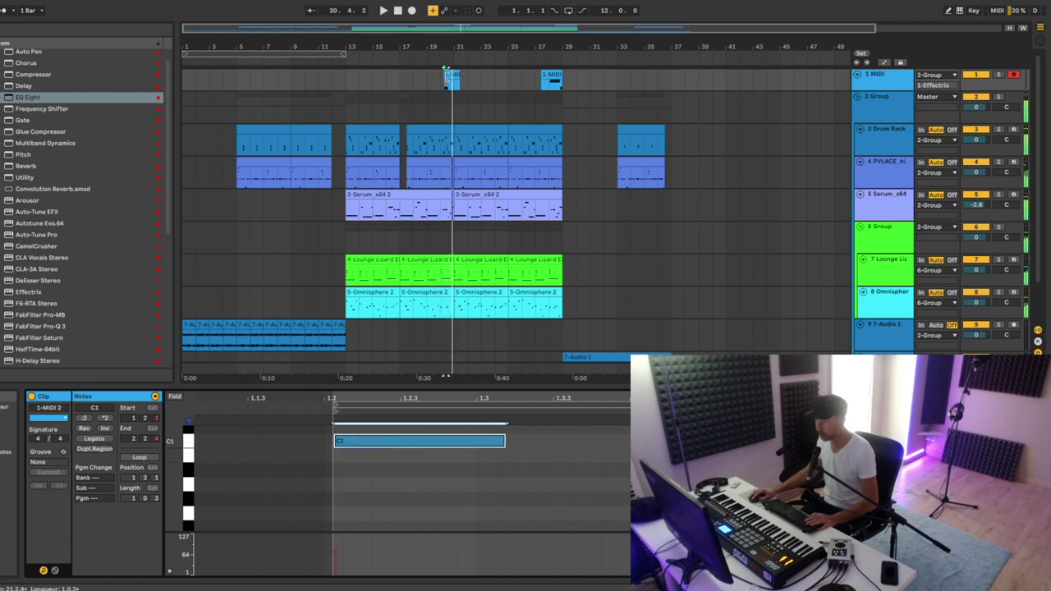
- Move the 1-MIDI 2 clip so it starts at 20.3 and play the passage from bar 20
click(440, 85)
key(space)
mouse_move(447, 51)
mouse_down()
mouse_move(469, 90)
mouse_move(479, 82)
mouse_up()
key(space)
click(417, 85)
key(space)
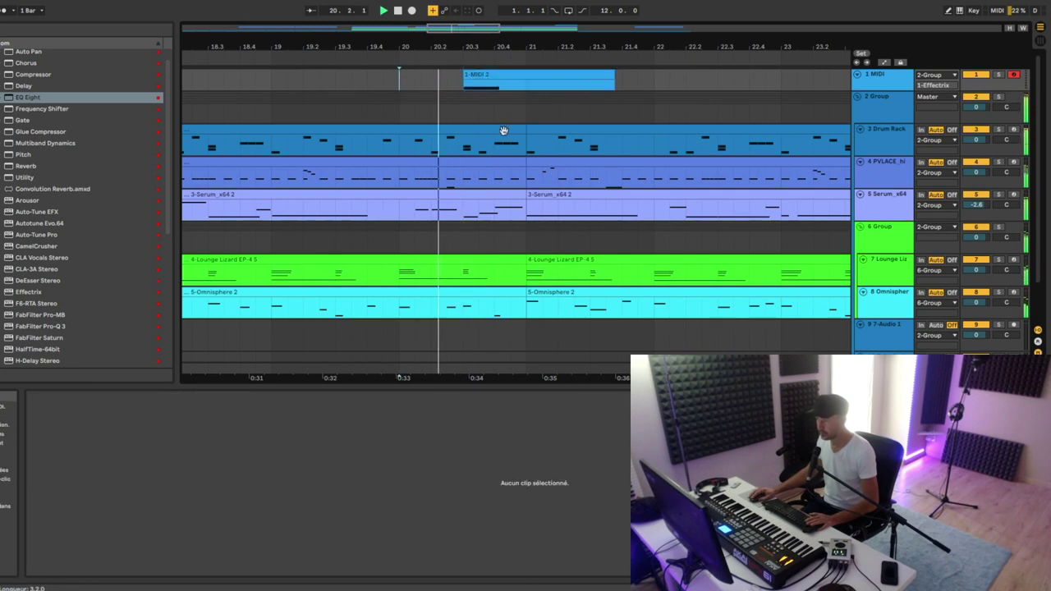
- Trim the end of the 1-MIDI 2 clip to bar 21, extend its C1 note past the clip end, and play the passage
key(space)
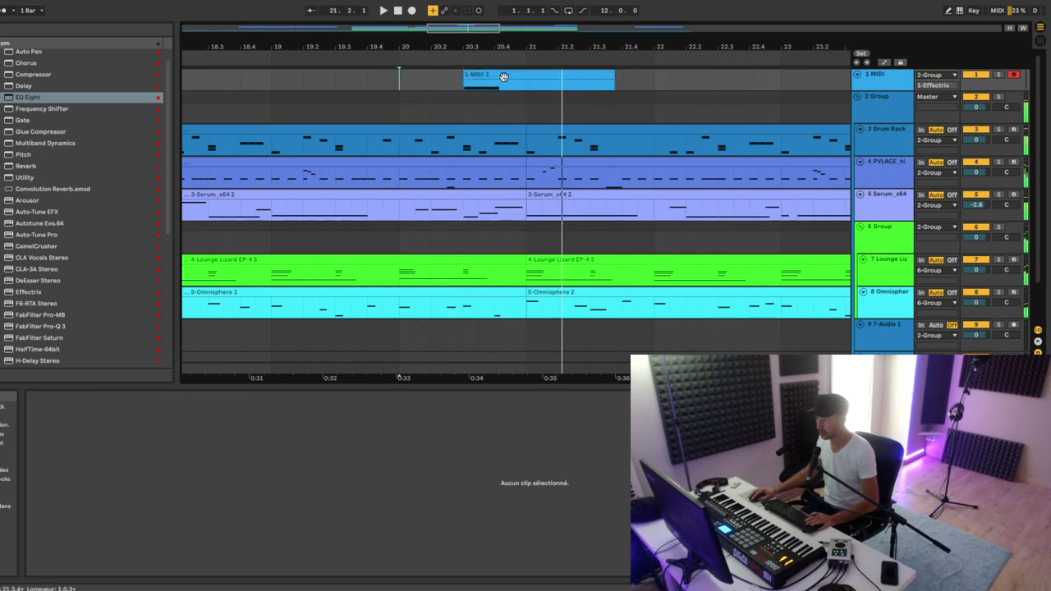
click(612, 80)
drag(613, 75, 527, 75)
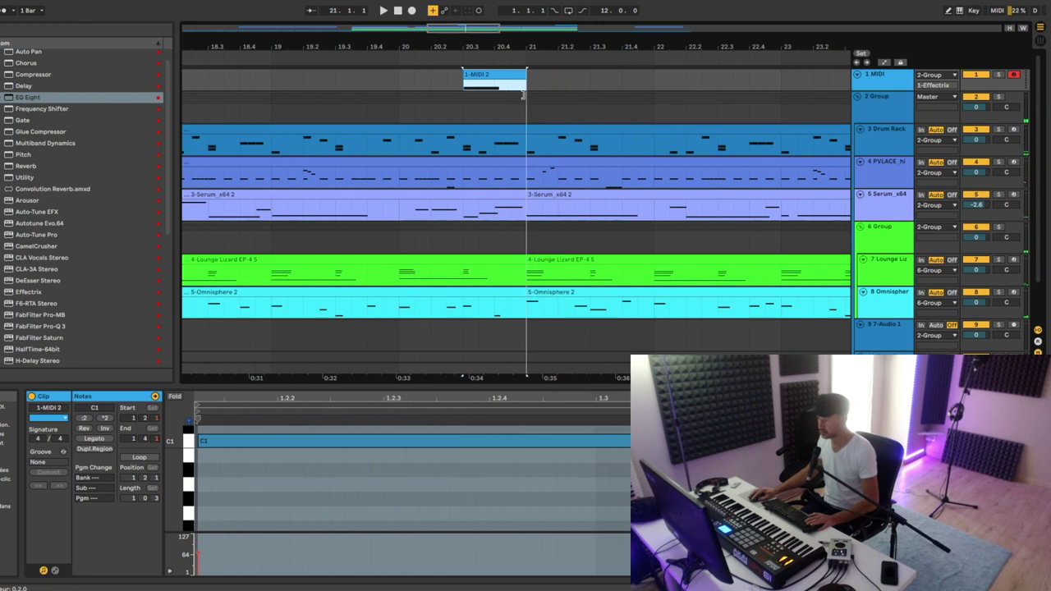
drag(673, 398, 804, 382)
drag(797, 440, 956, 441)
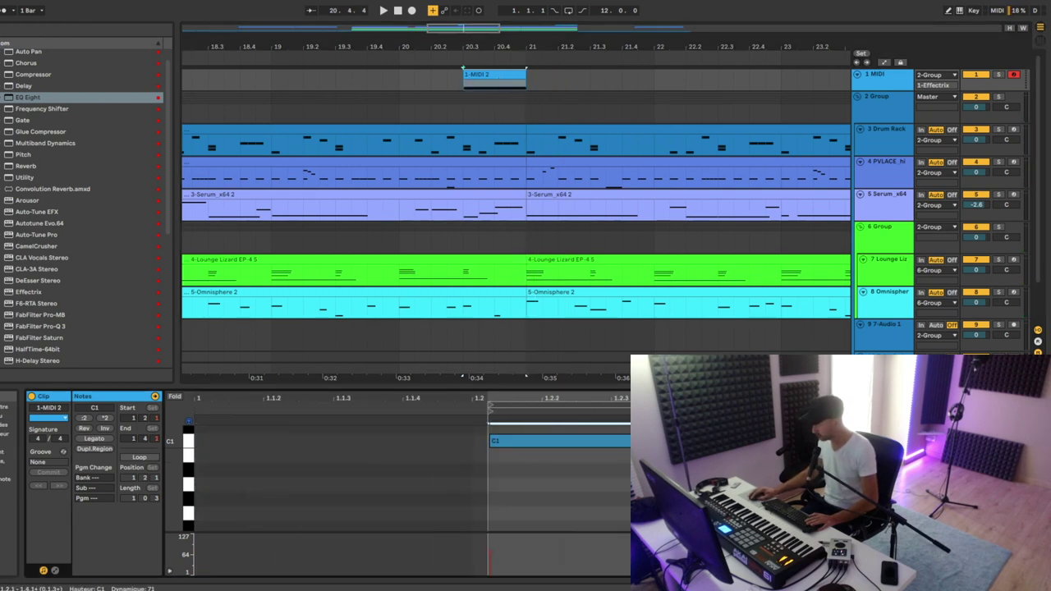
key(space)
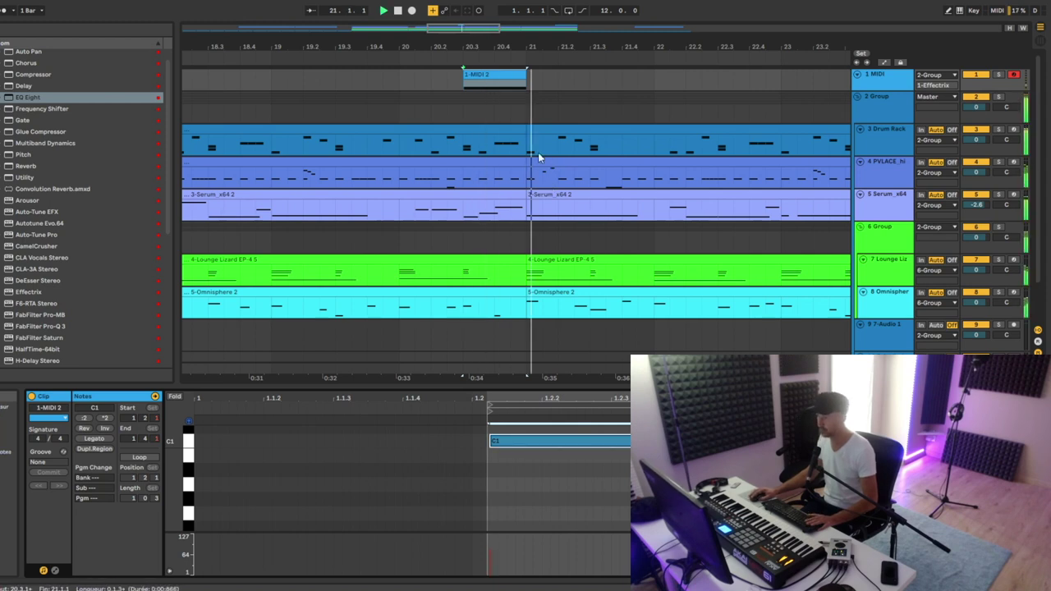
- Show the Effectrix device on the 2 Group track and play the main section up to bar 27
drag(556, 40, 426, 22)
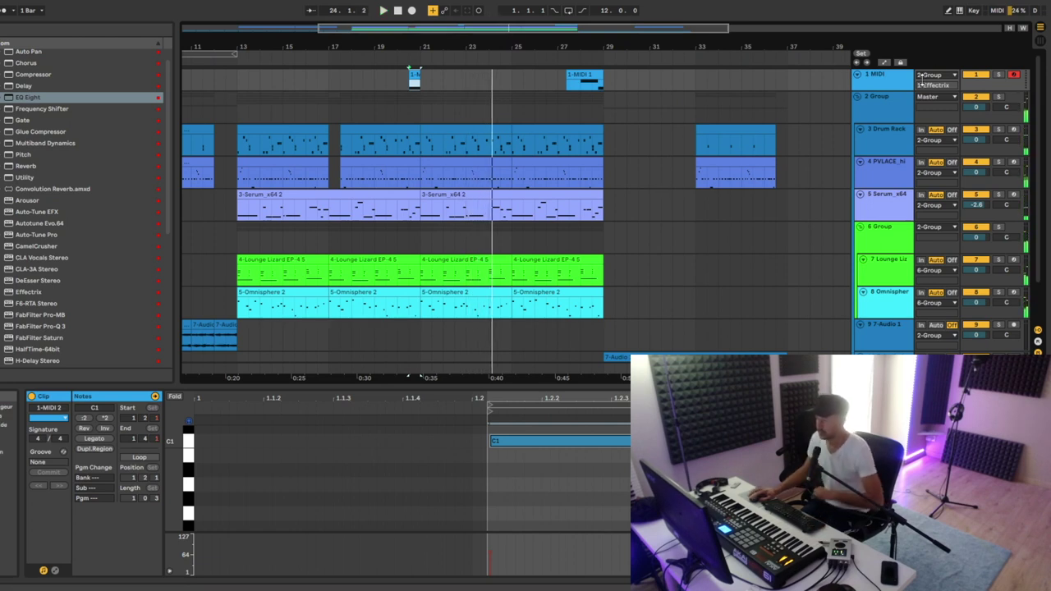
click(898, 115)
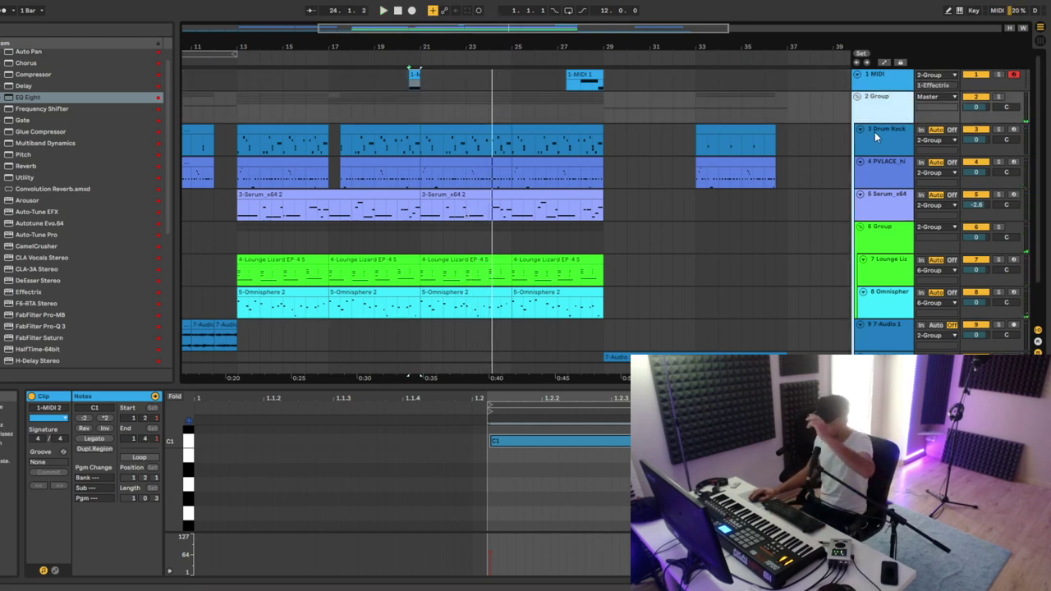
click(876, 135)
double_click(883, 119)
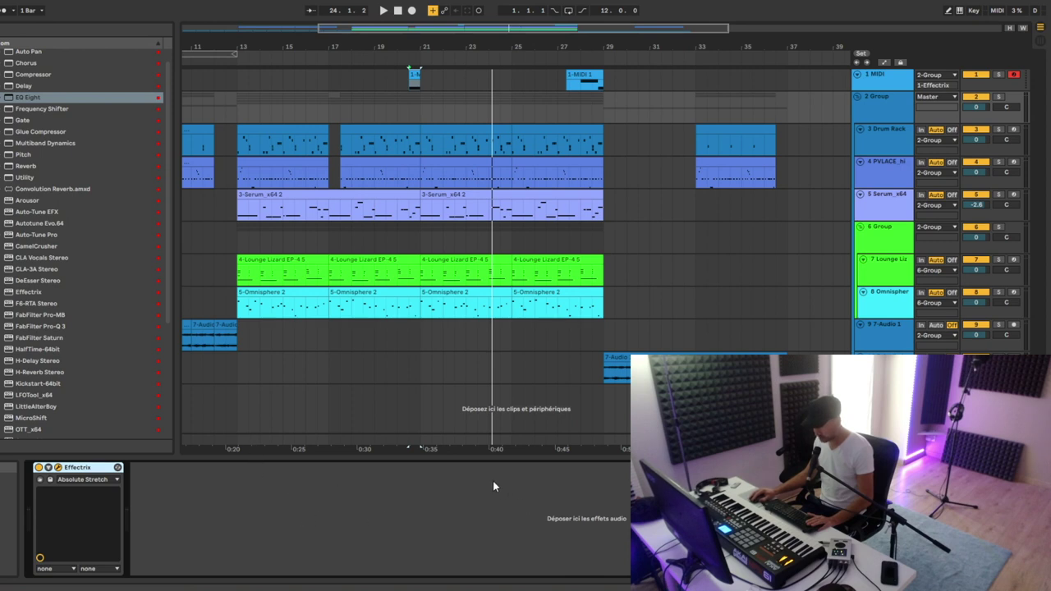
key(space)
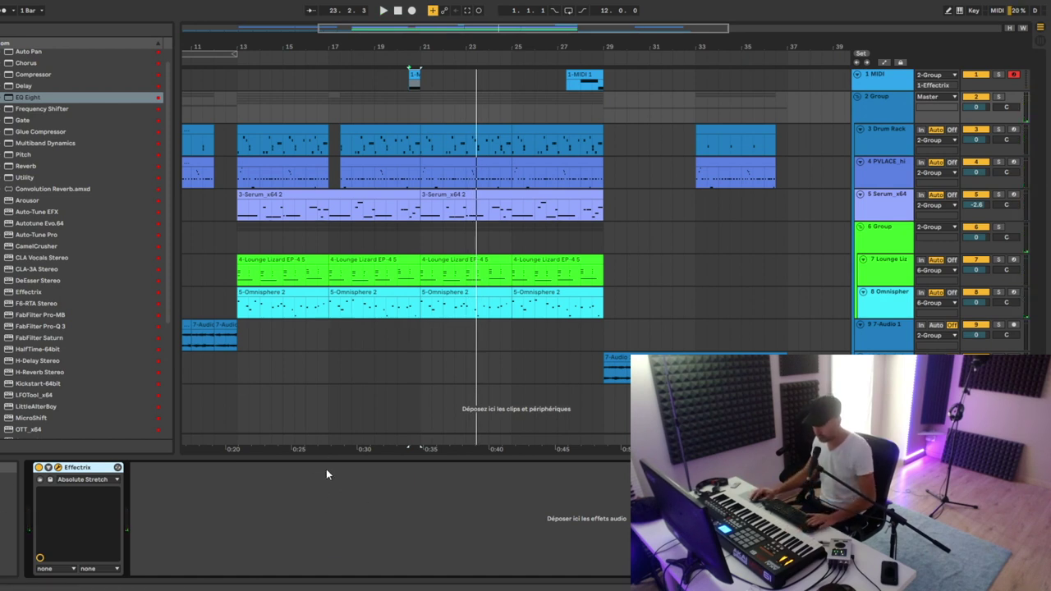
key(space)
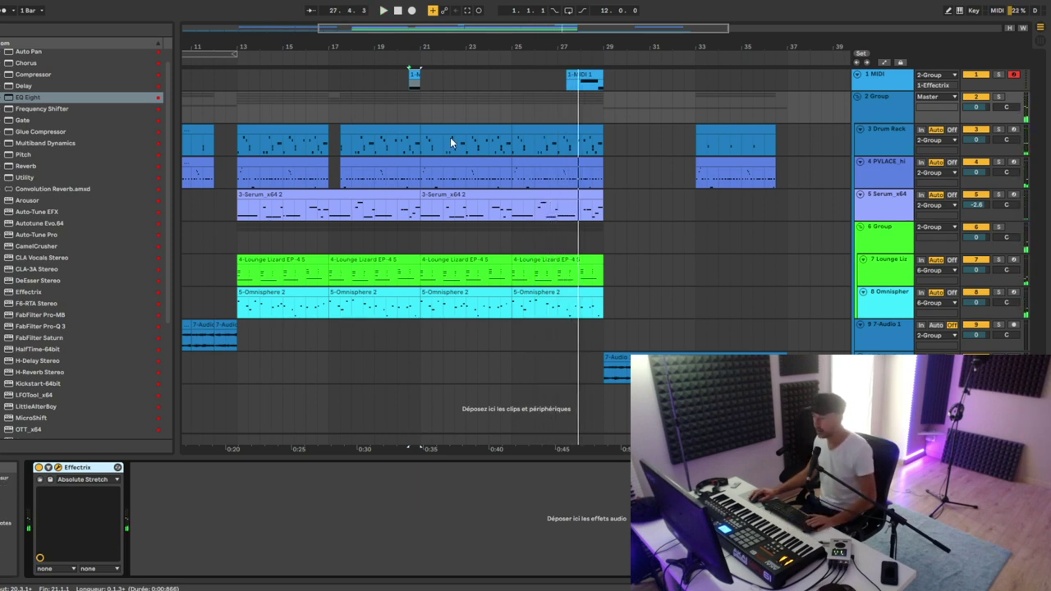
- Play from 20.3 and record Effectrix trigger notes on the 1 MIDI track from bar 23 into bar 27
click(406, 117)
key(space)
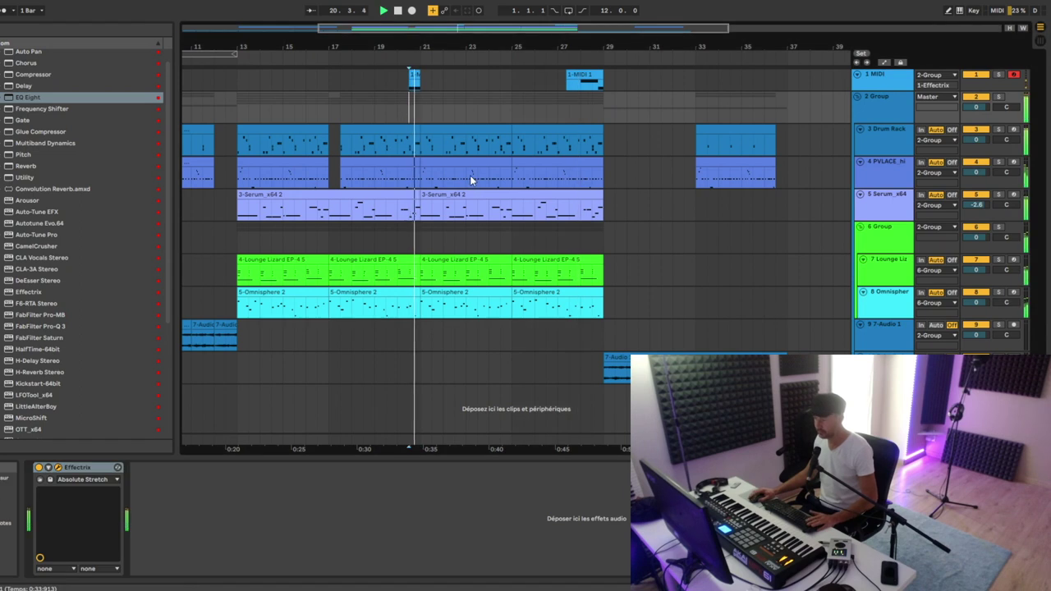
click(412, 11)
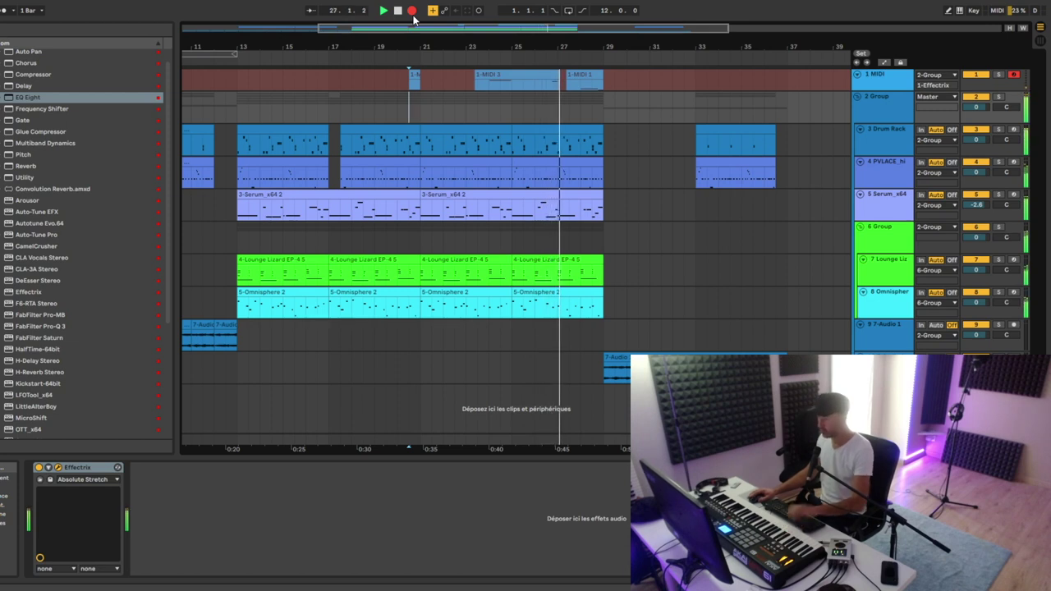
click(412, 12)
click(575, 131)
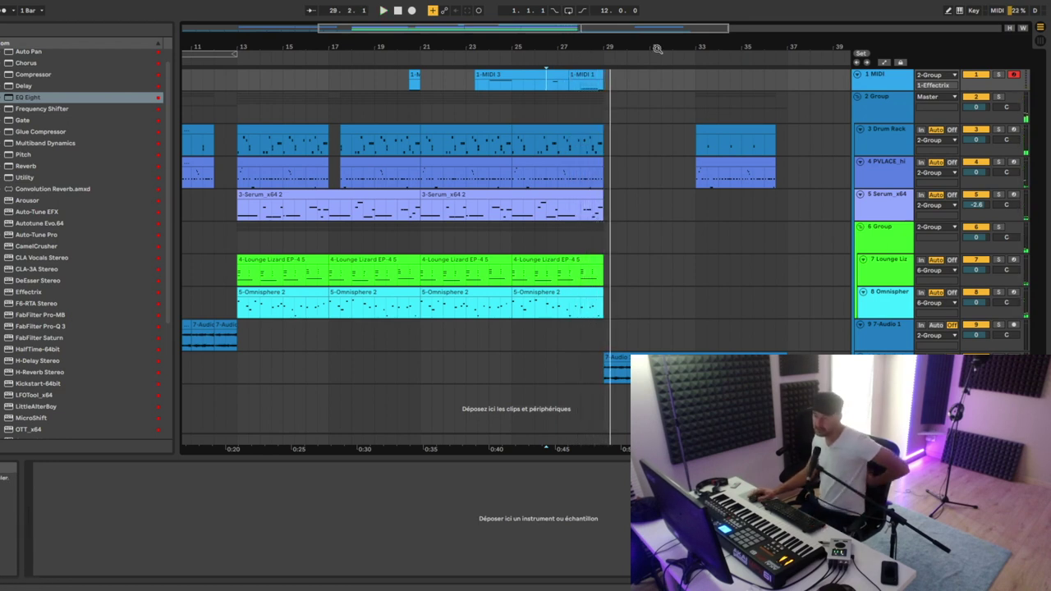
- Play the half-time section from bar 29, then record an Effectrix trigger note on 1 MIDI from bar 36 to bar 37
drag(574, 47, 558, 11)
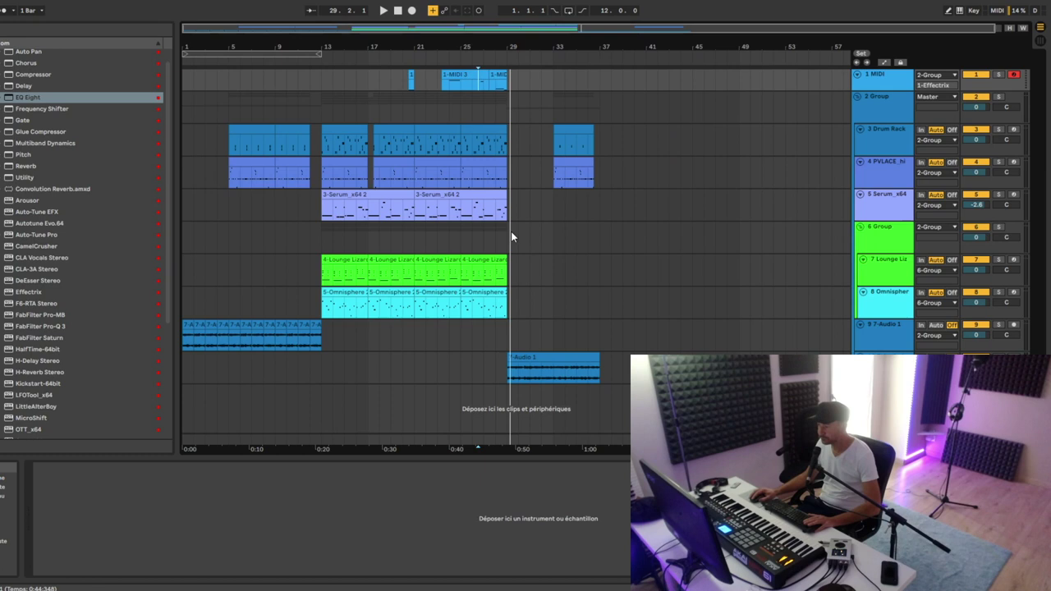
click(508, 344)
key(space)
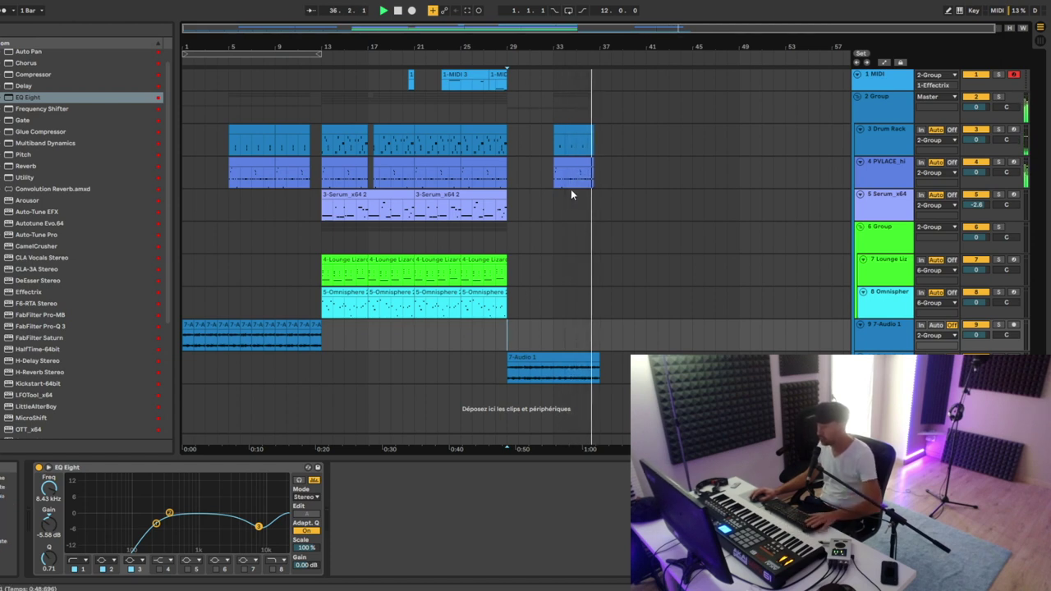
click(574, 83)
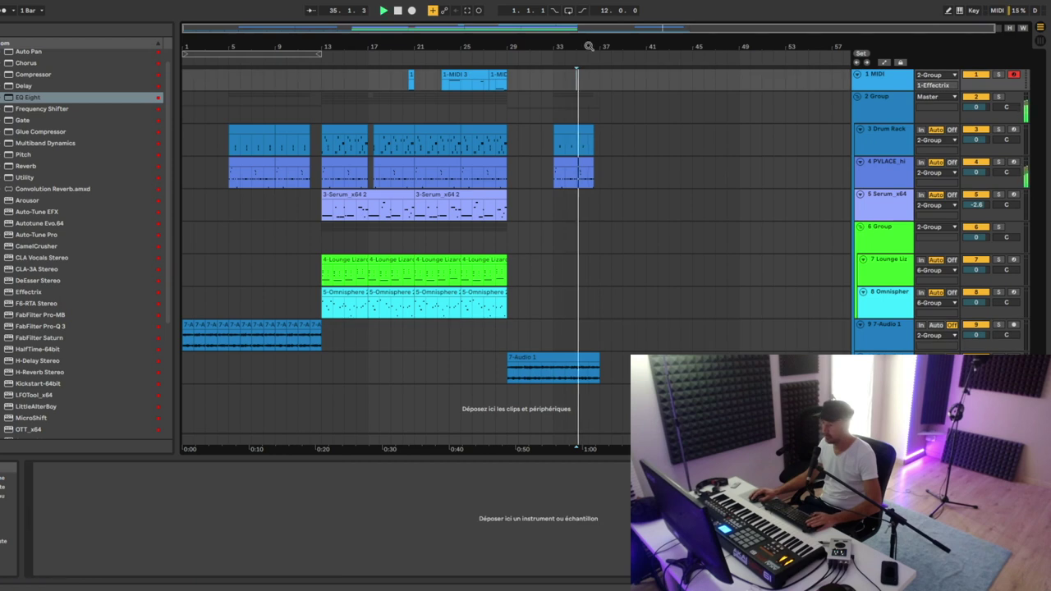
click(411, 10)
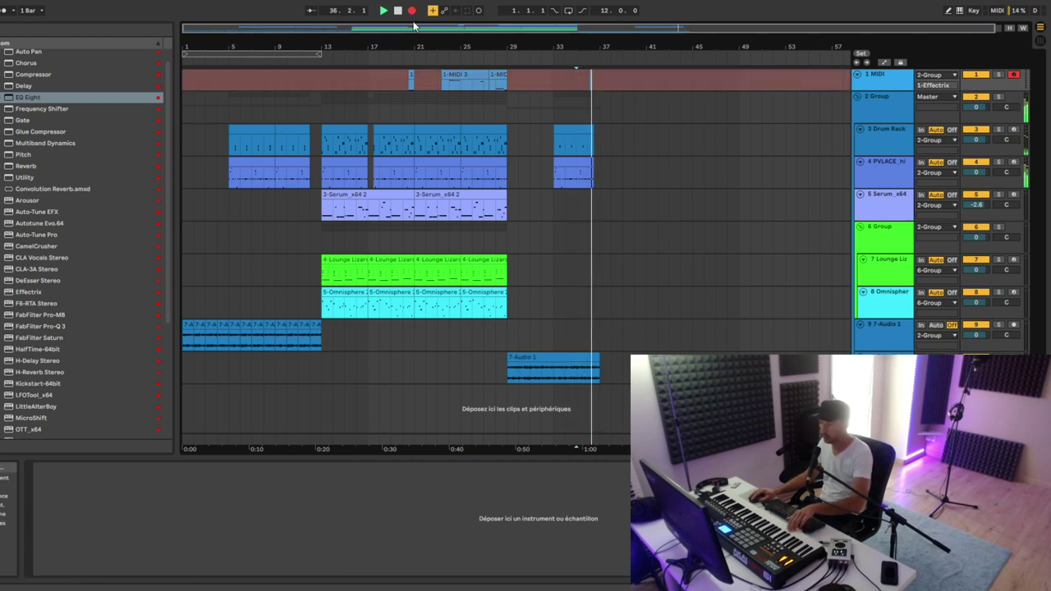
click(412, 10)
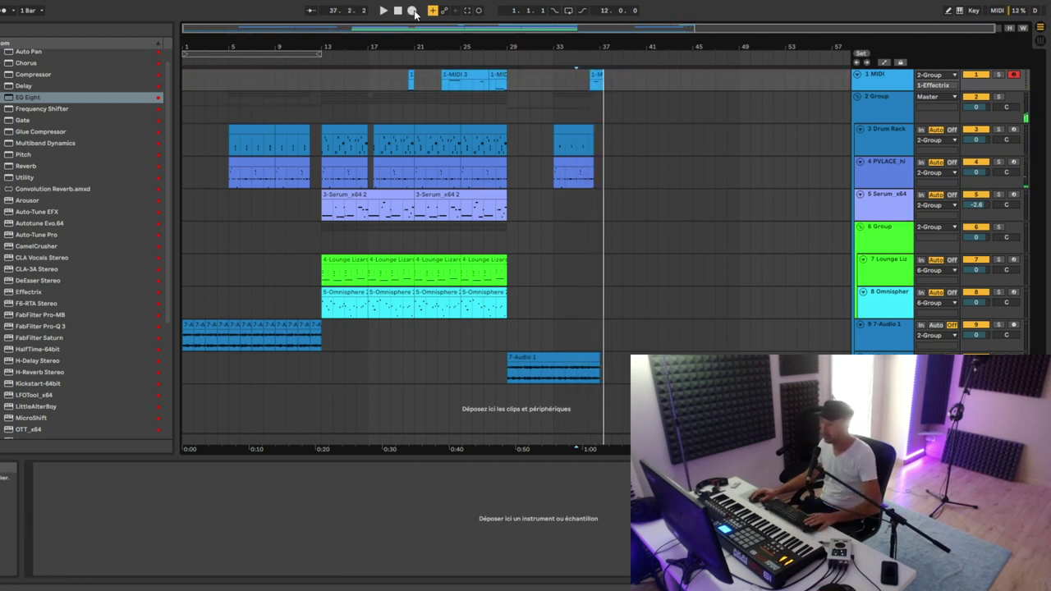
- Copy the drum, bass and melody clips of bars 25 to 29 to bar 37 and record Effectrix trigger notes over them on 1 MIDI
click(476, 262)
key(space)
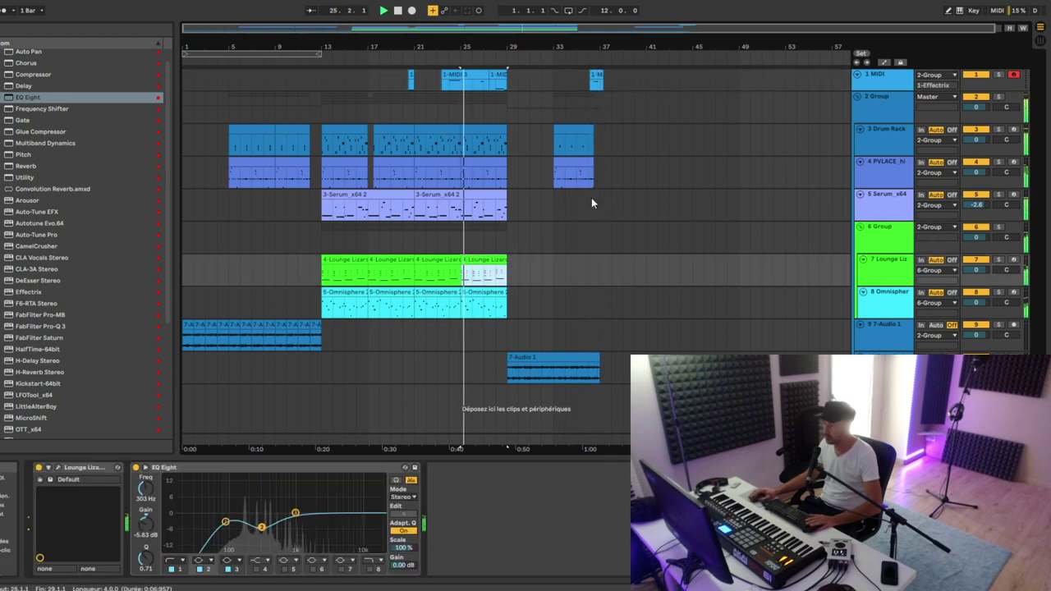
click(601, 77)
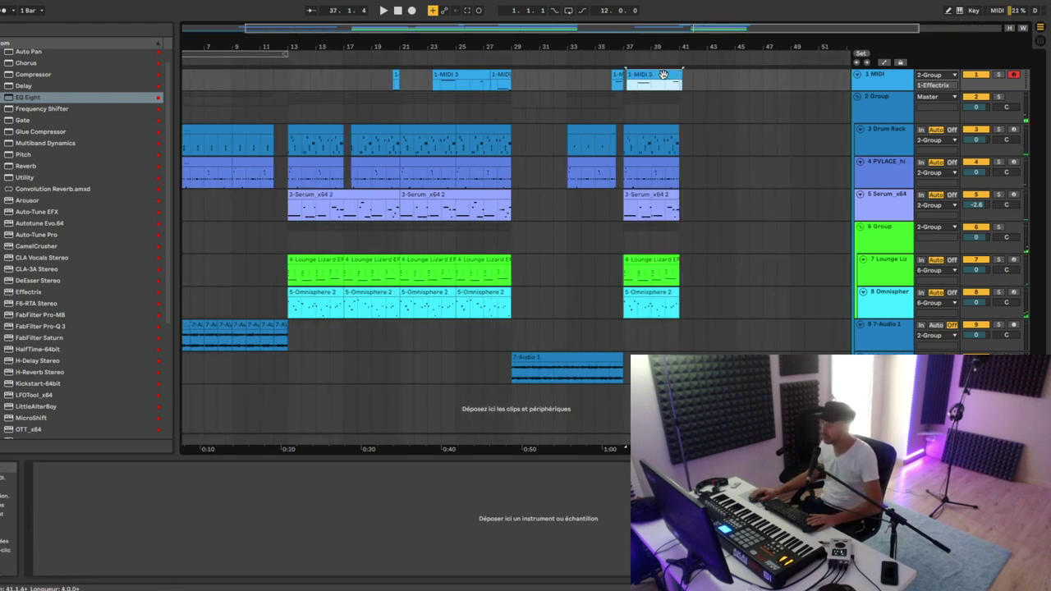
- Open the 1-MIDI 5 clip, play its transition around bar 40, and trim the clip's end to bar 41
double_click(674, 75)
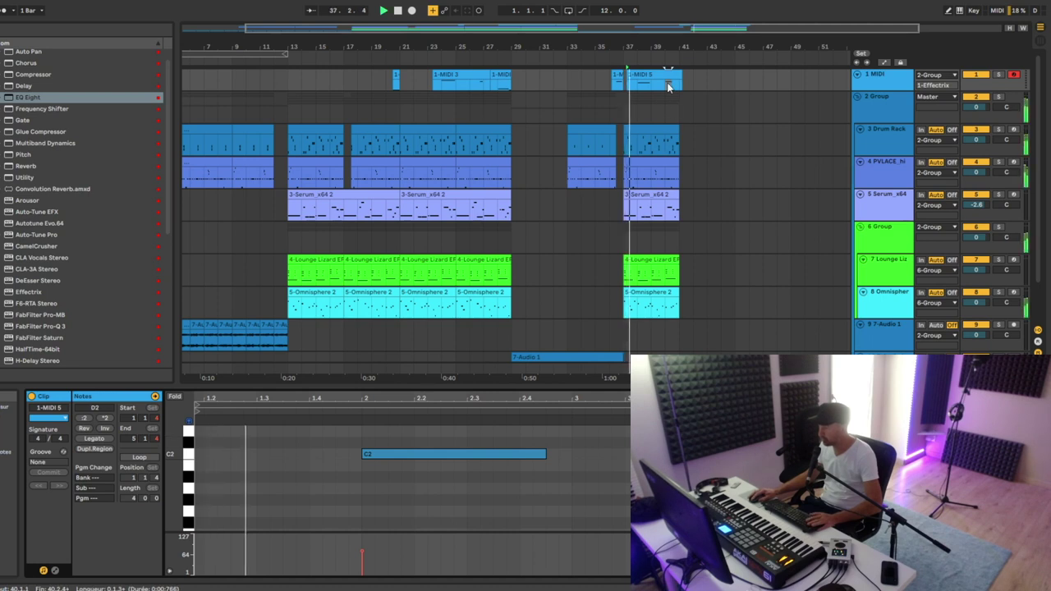
key(space)
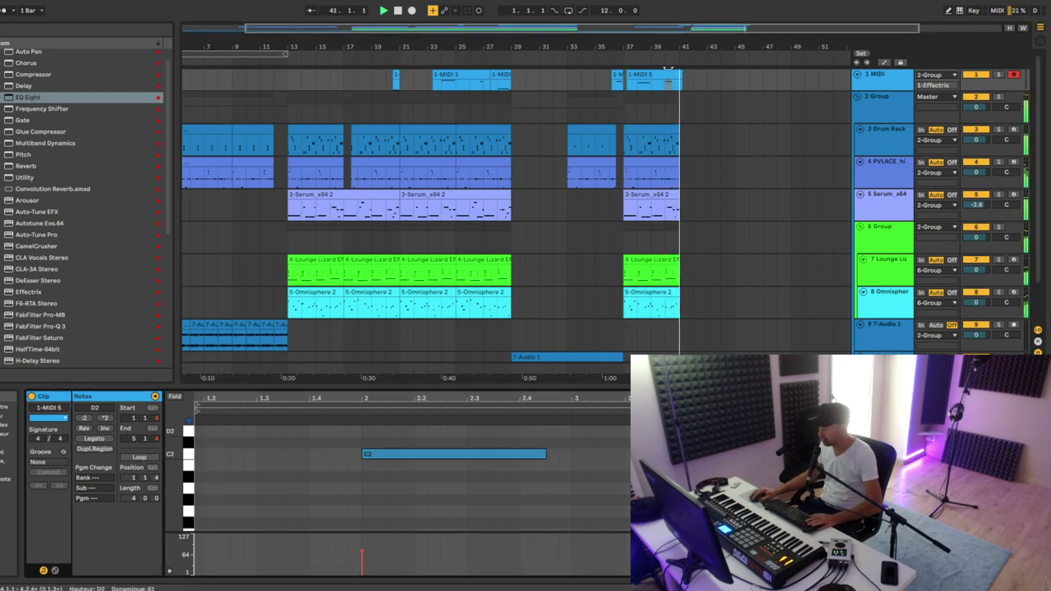
key(space)
key(space)
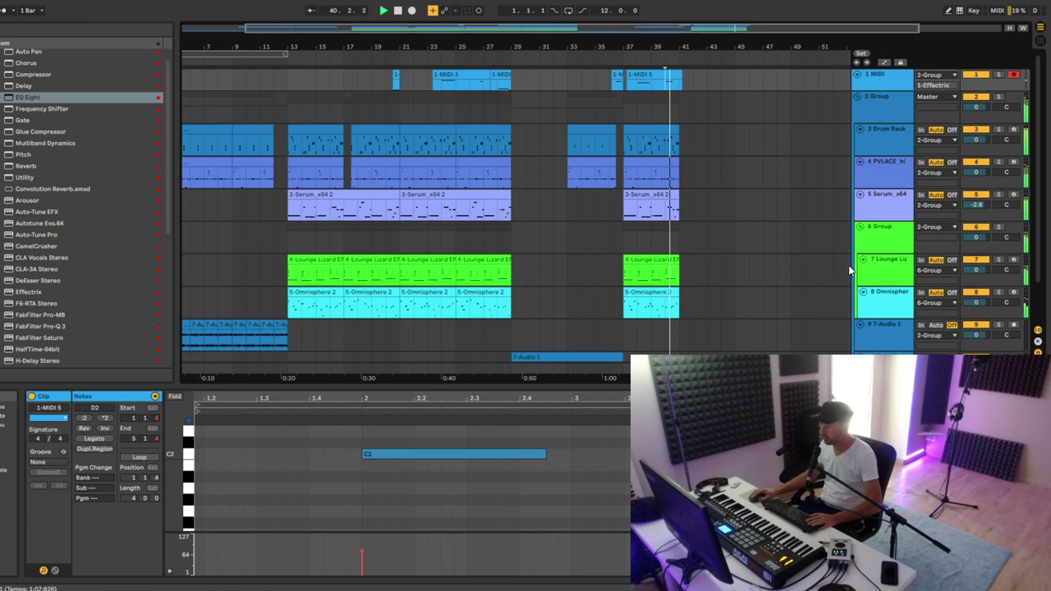
key(space)
key(space)
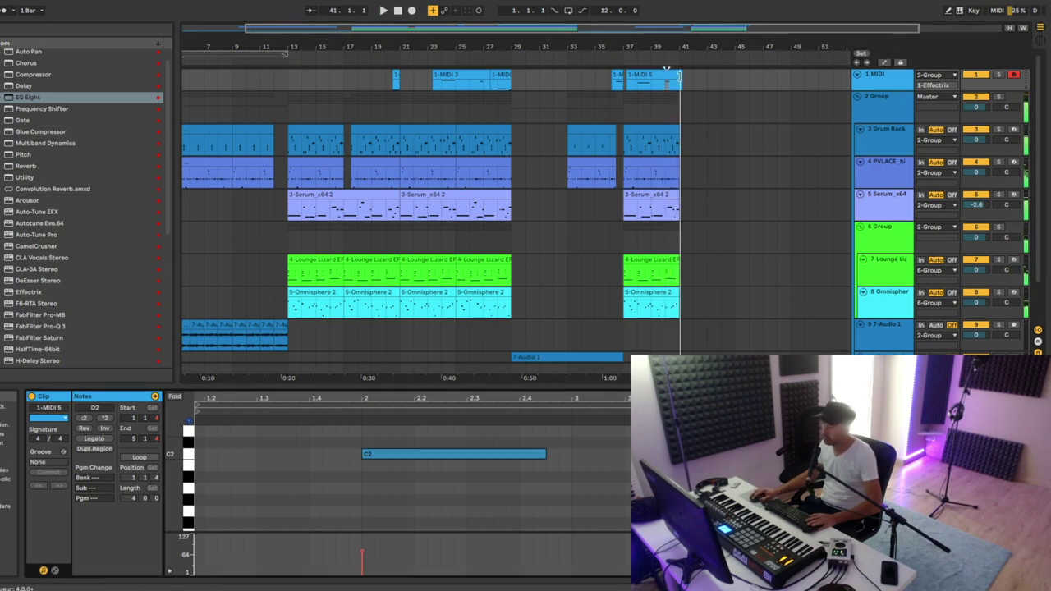
key(space)
- Open the 1-MIDI 4 clip, play its transition at bar 36, and select its D2 note
click(617, 78)
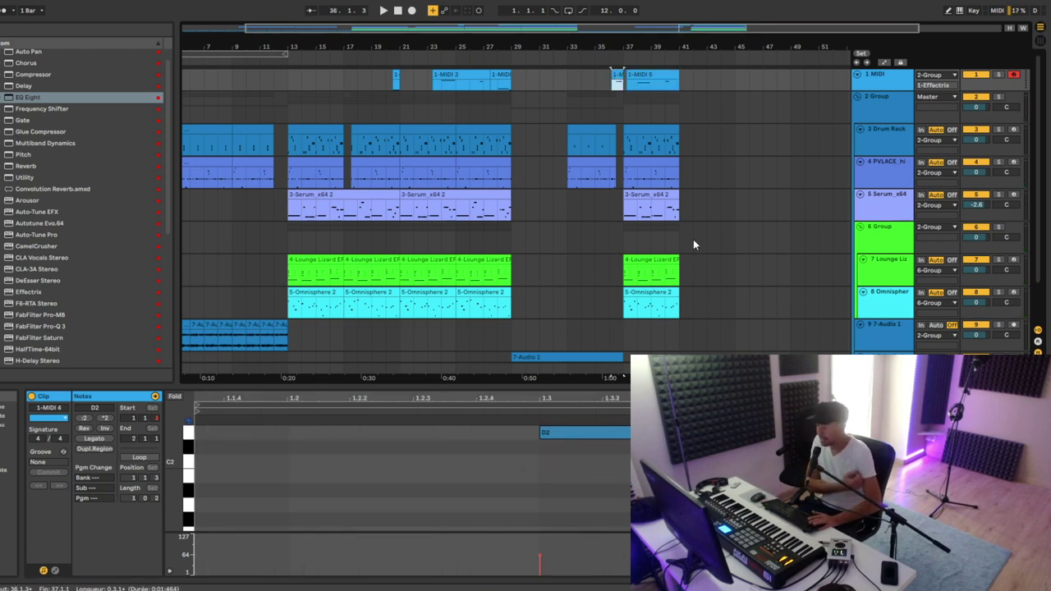
key(space)
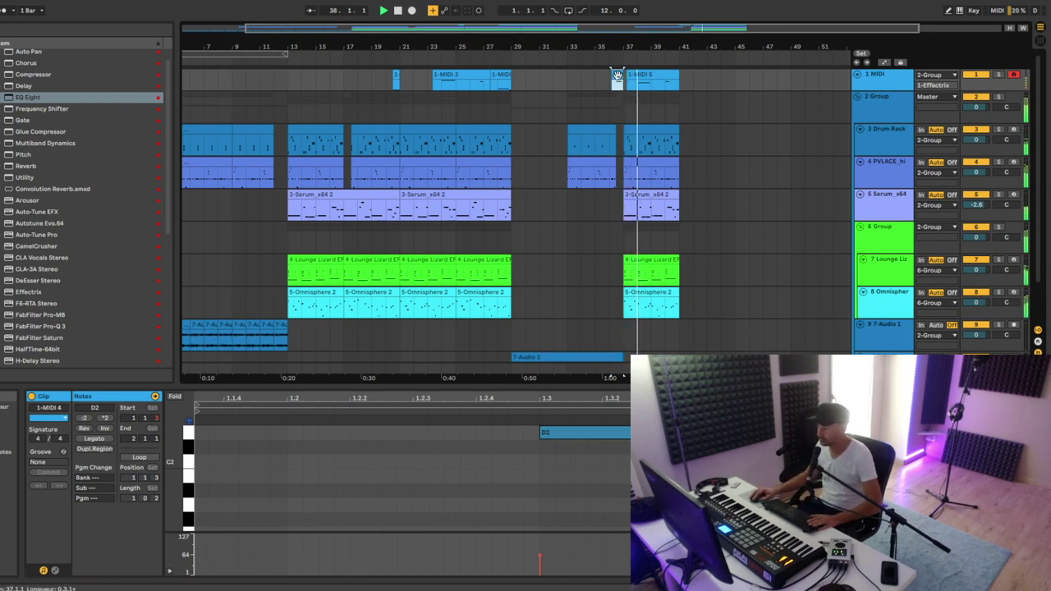
click(656, 447)
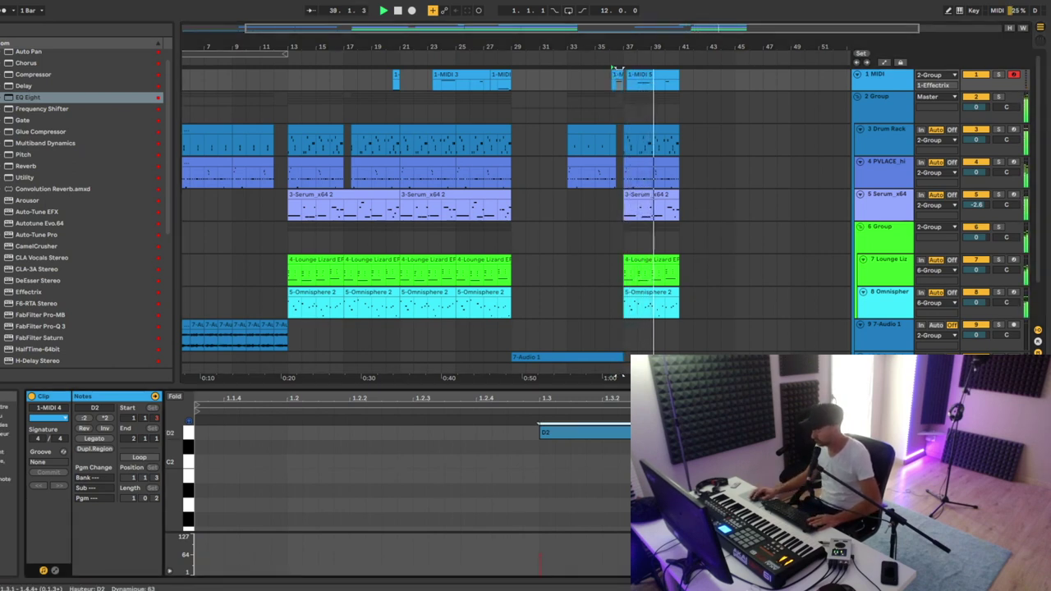
- Adjust the C2 note in the 1-MIDI 5 clip to span from 2.3 to 3, playing the passage between changes
drag(647, 49, 651, 54)
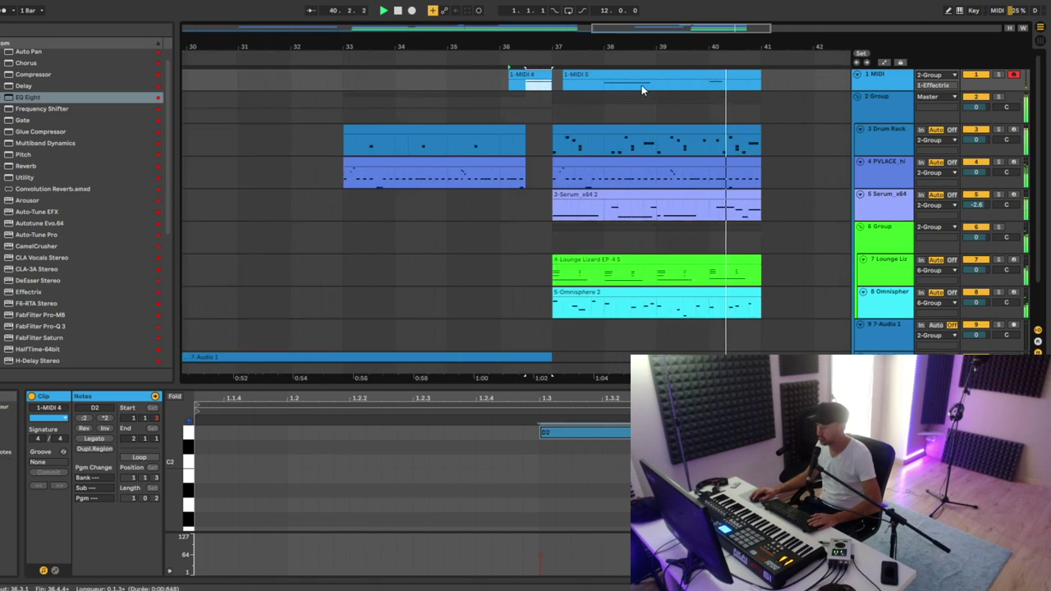
double_click(633, 75)
key(space)
click(566, 455)
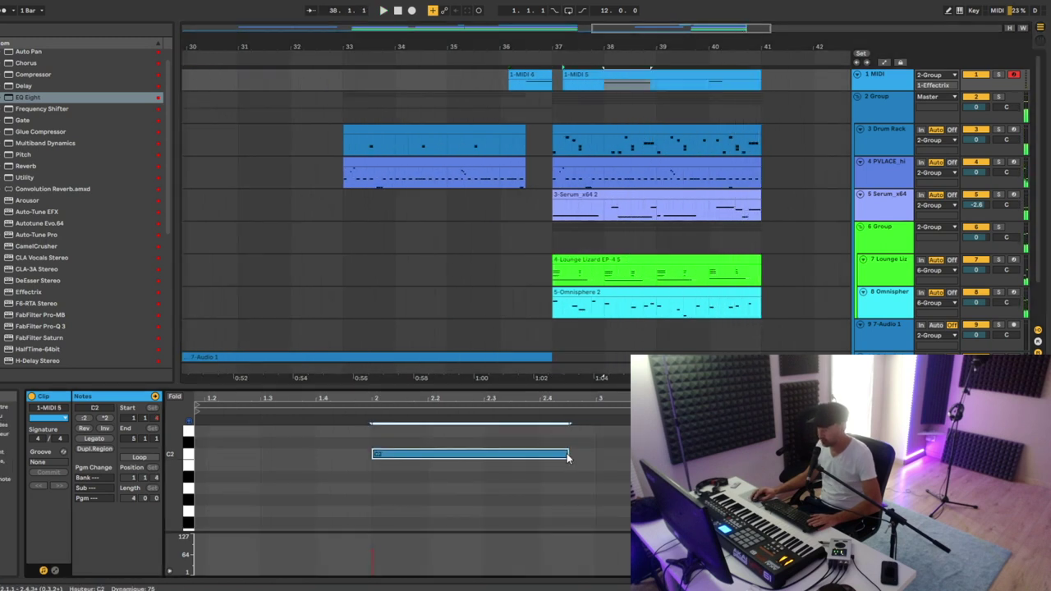
drag(569, 454, 500, 459)
key(space)
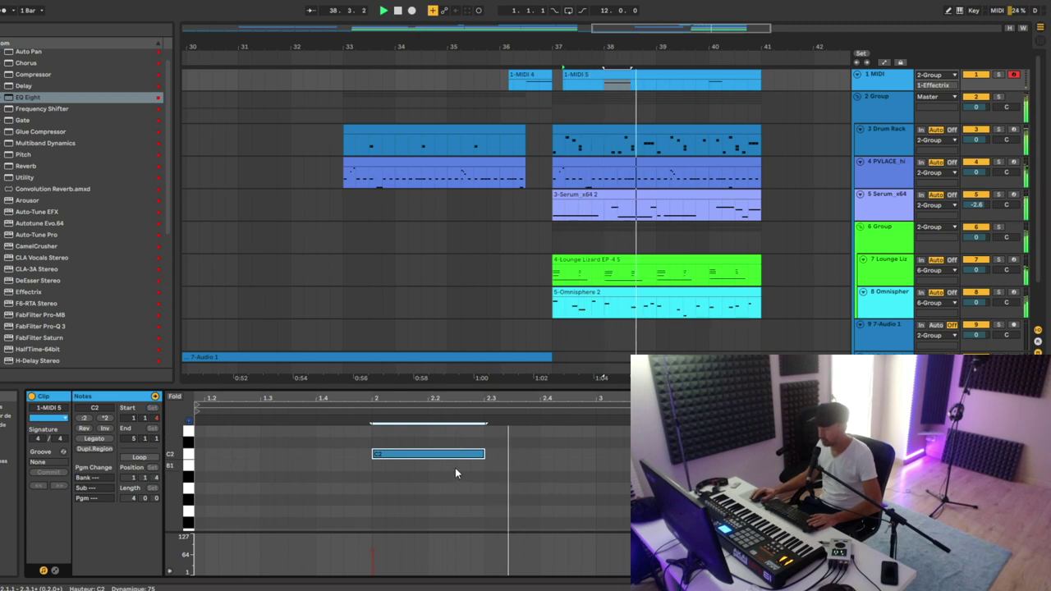
drag(484, 454, 593, 454)
key(space)
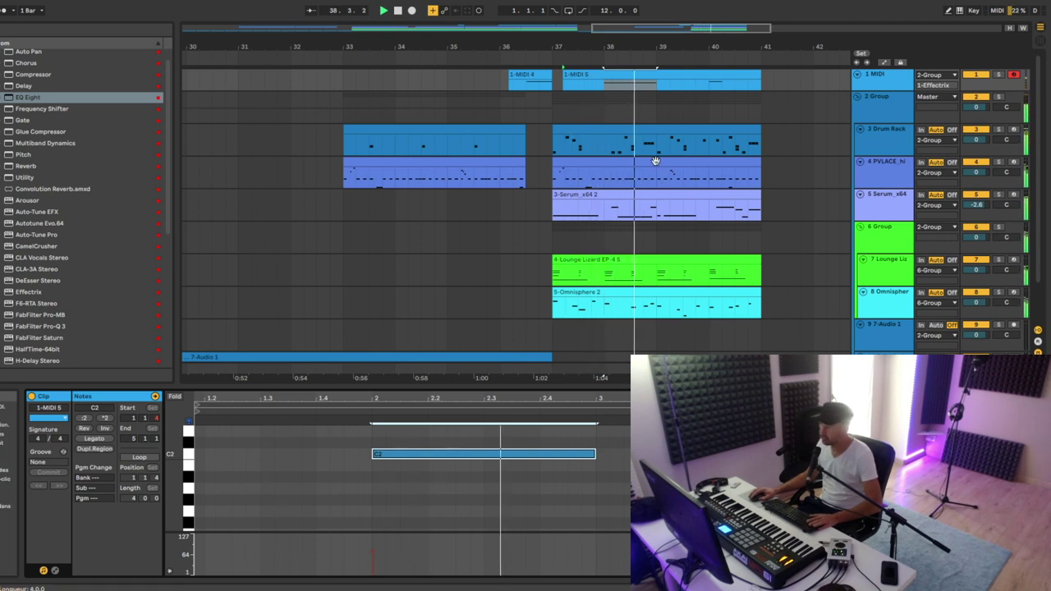
drag(374, 453, 484, 454)
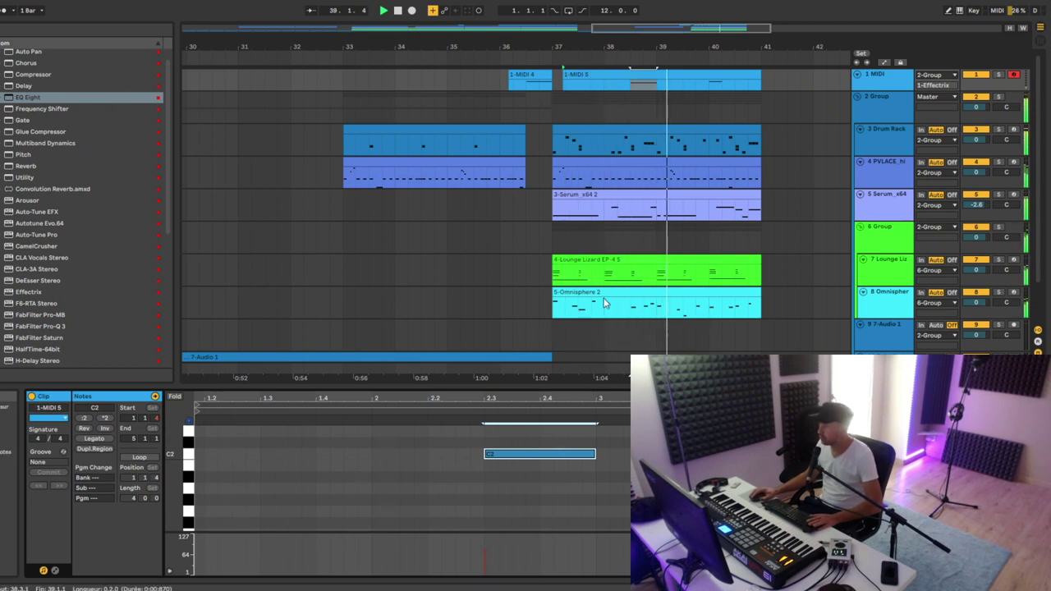
drag(731, 48, 630, 47)
drag(536, 48, 572, 34)
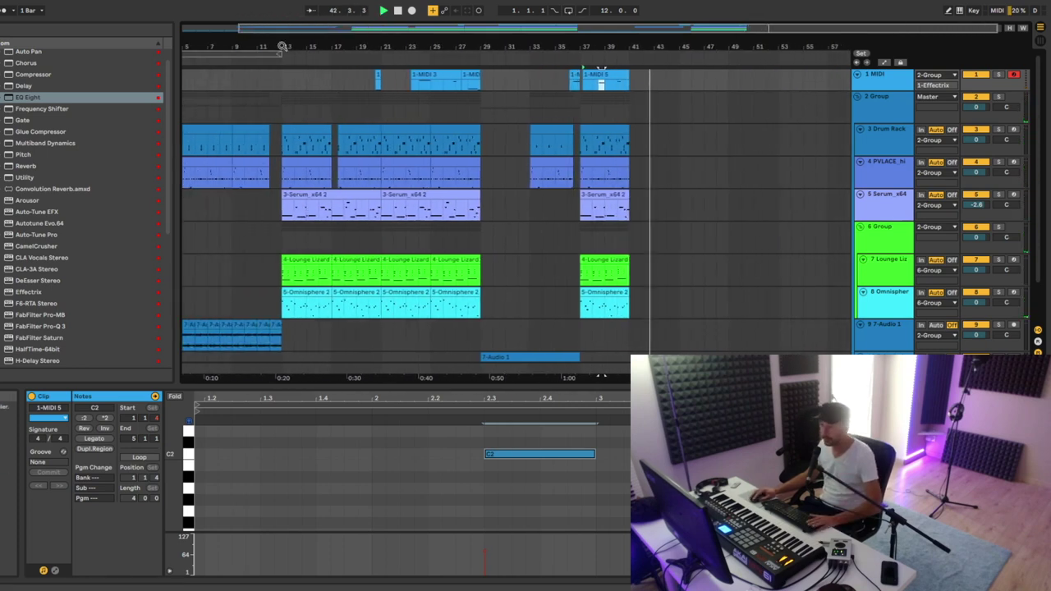
drag(283, 43, 320, 41)
scroll(745, 311, down, 2)
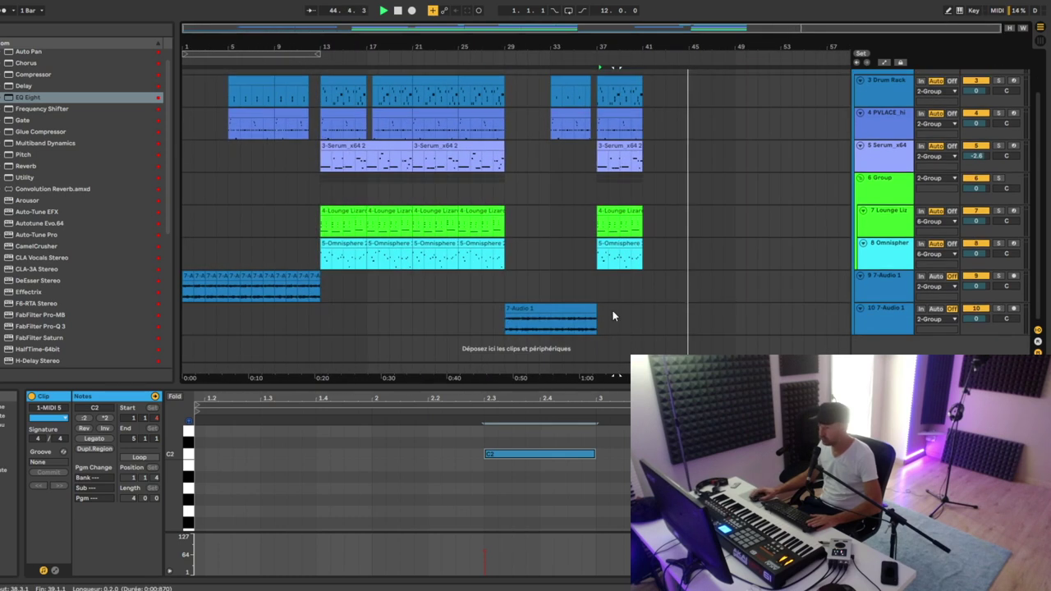
scroll(612, 310, up, 2)
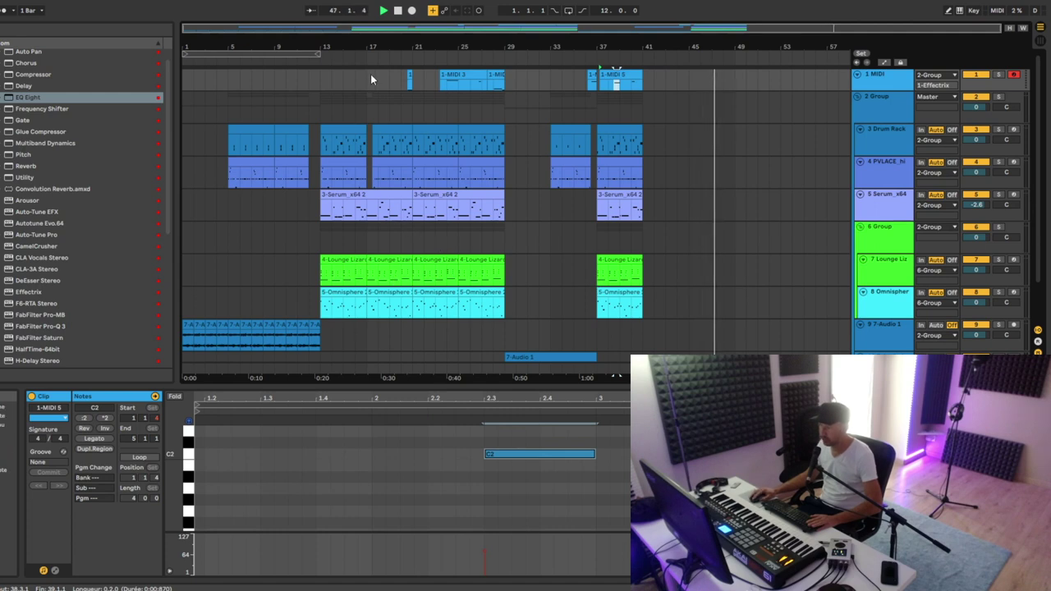
drag(403, 35, 334, 85)
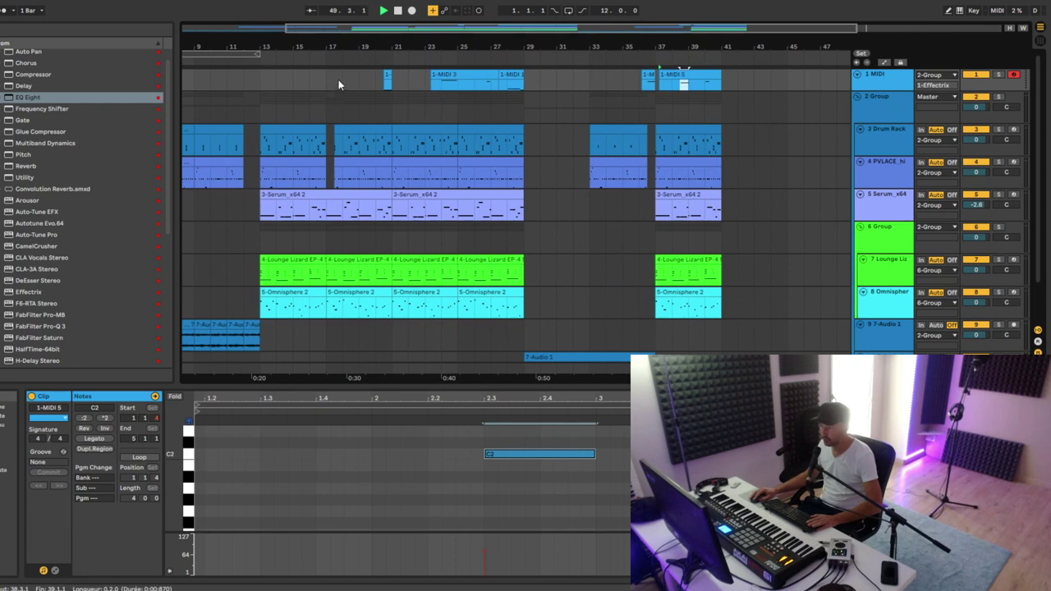
- Copy everything in bars 17 to 29 on the MIDI, drum, bass and melody tracks to bar 41, and play the join
drag(345, 154, 309, 193)
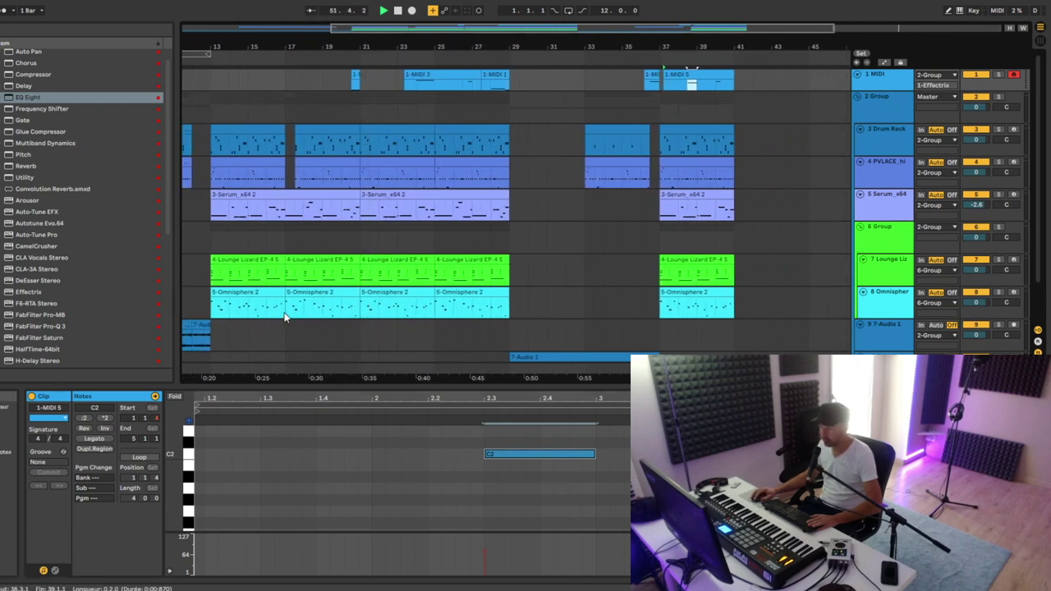
drag(287, 317, 509, 90)
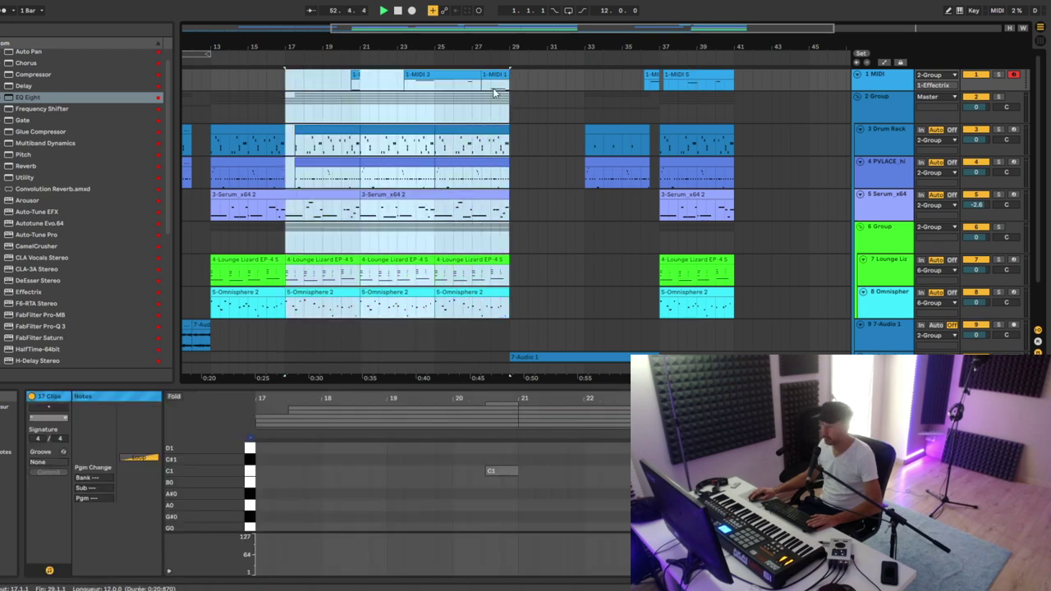
drag(390, 133, 827, 124)
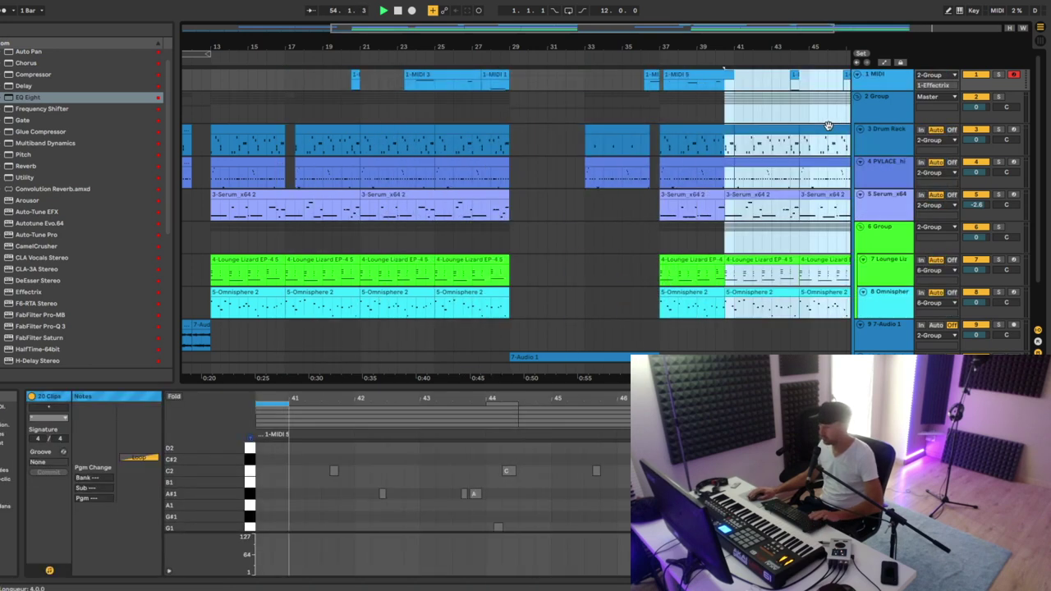
key(ctrl+z)
drag(322, 131, 772, 115)
click(727, 131)
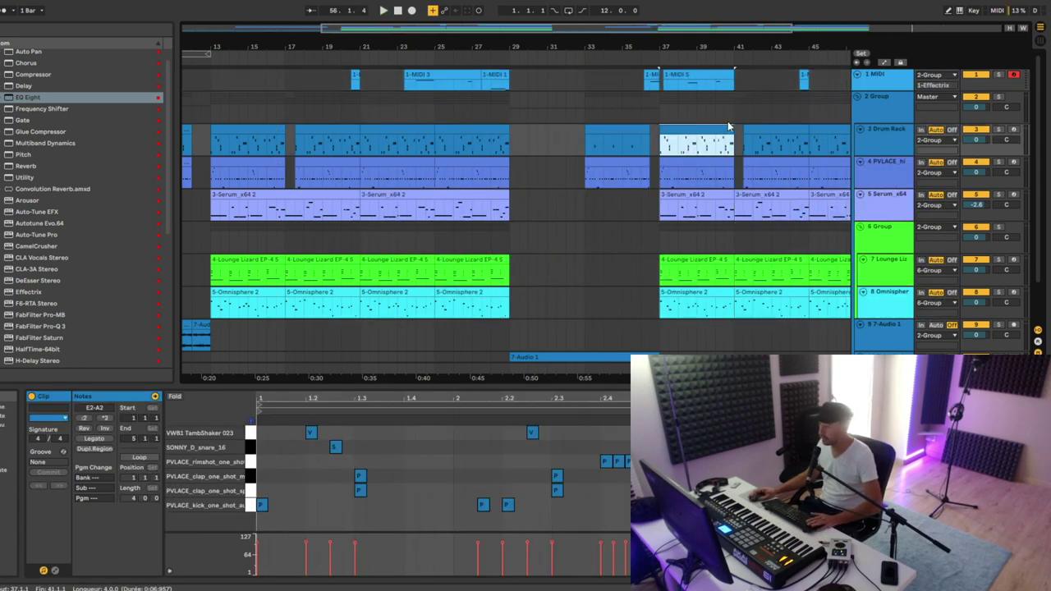
drag(721, 41, 605, 41)
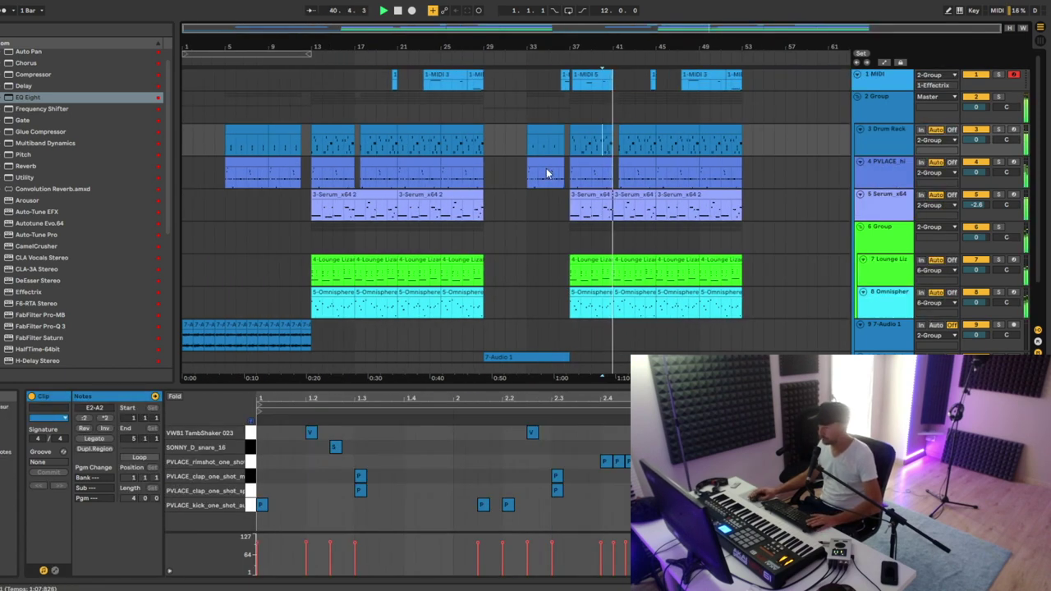
- Trim the start of the Serum bass clip at bar 41 to match the gap in the drums, and play the passage
click(634, 209)
drag(639, 46, 639, 131)
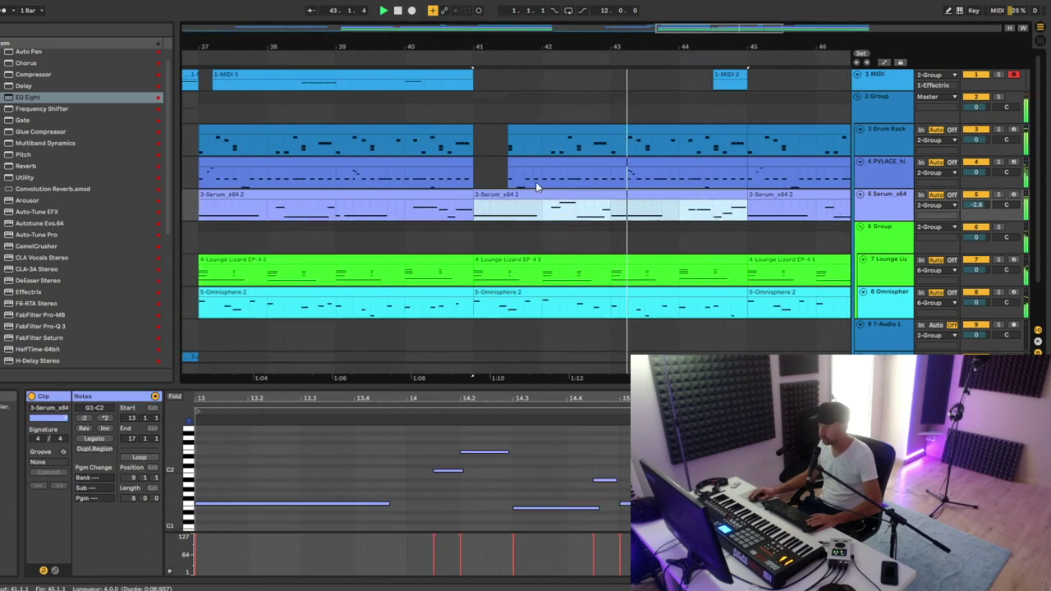
key(space)
drag(474, 197, 507, 201)
click(456, 210)
key(space)
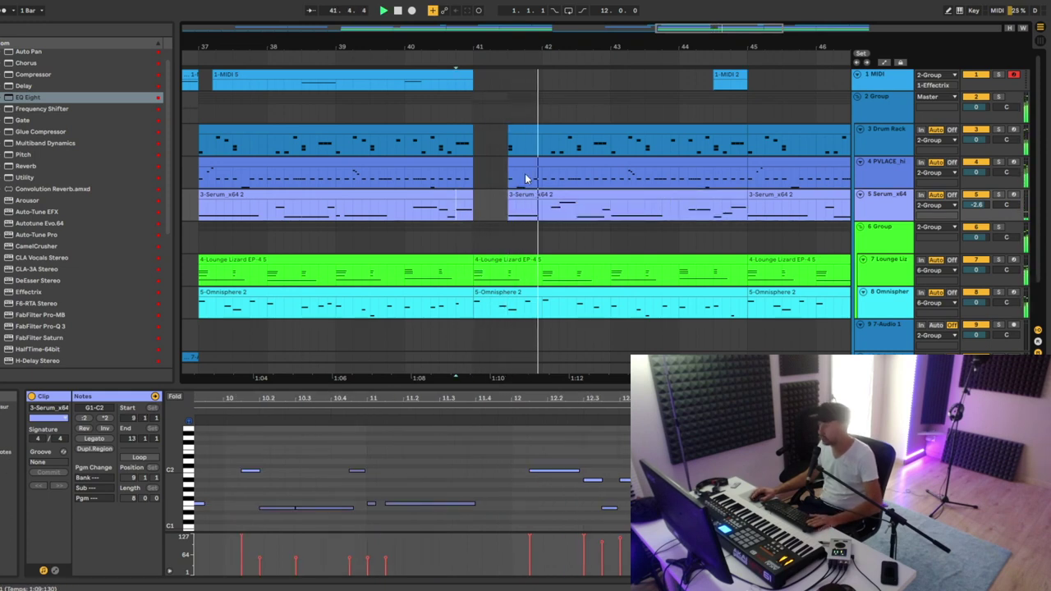
drag(610, 48, 610, 4)
drag(622, 47, 648, 38)
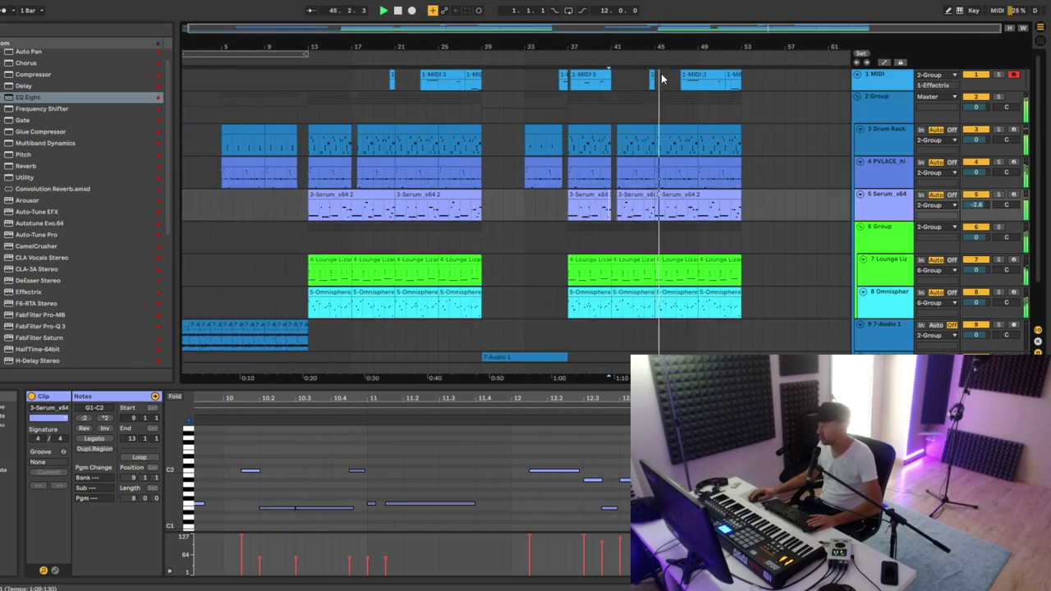
- Open the 1-MIDI 2 clip just before bar 45 and shift its C1 note to the clip's start
drag(664, 46, 630, 86)
key(space)
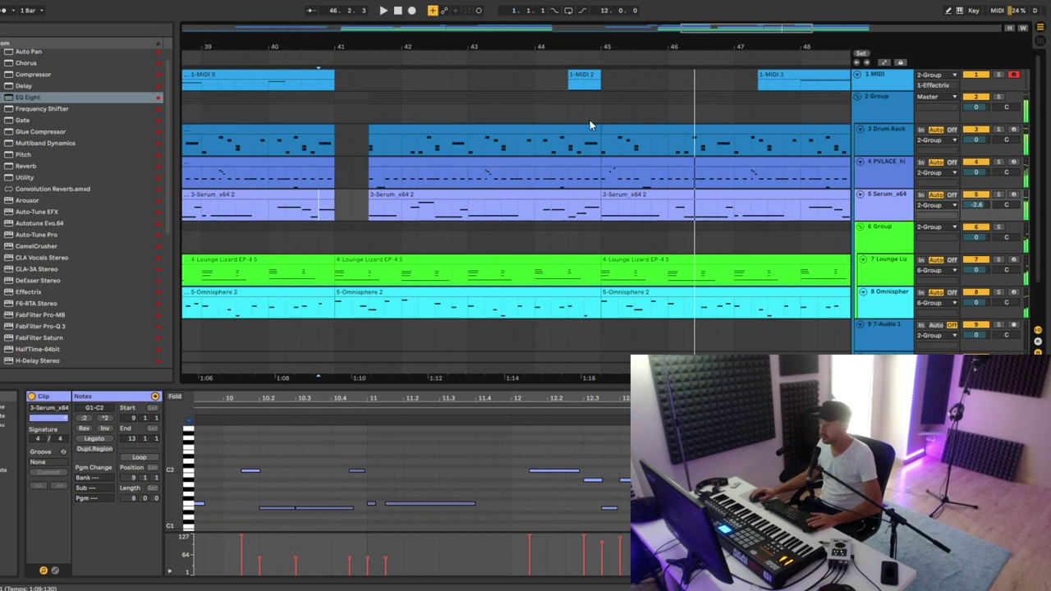
click(583, 74)
scroll(185, 462, up, 3)
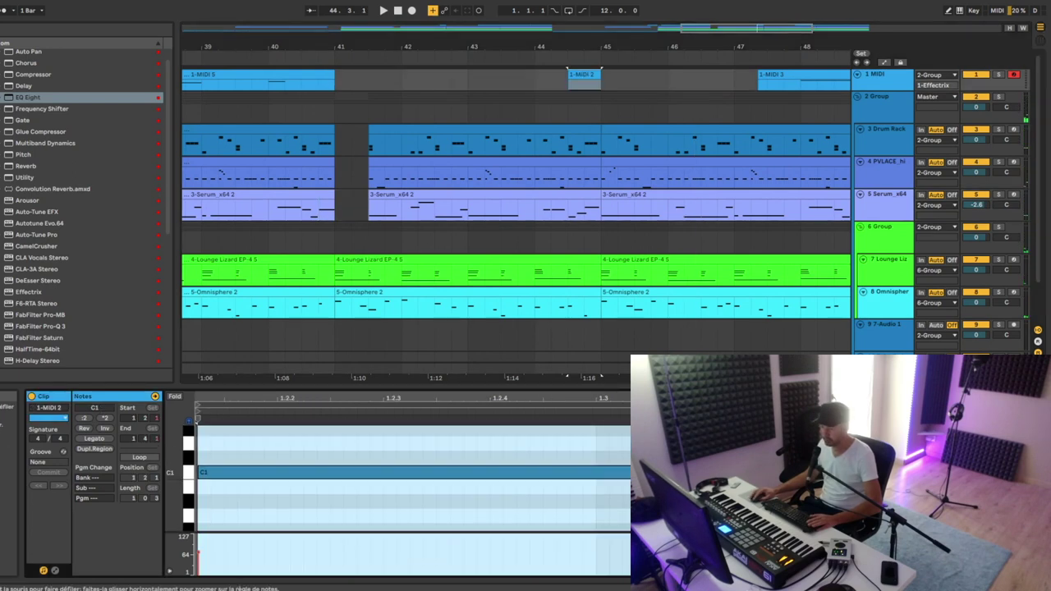
click(212, 478)
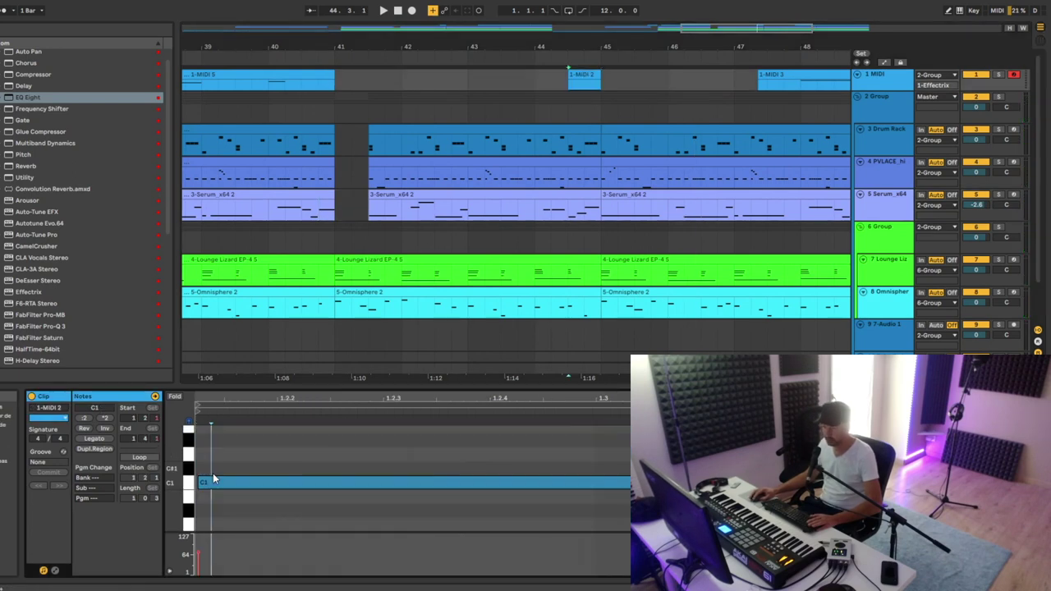
click(200, 482)
click(216, 482)
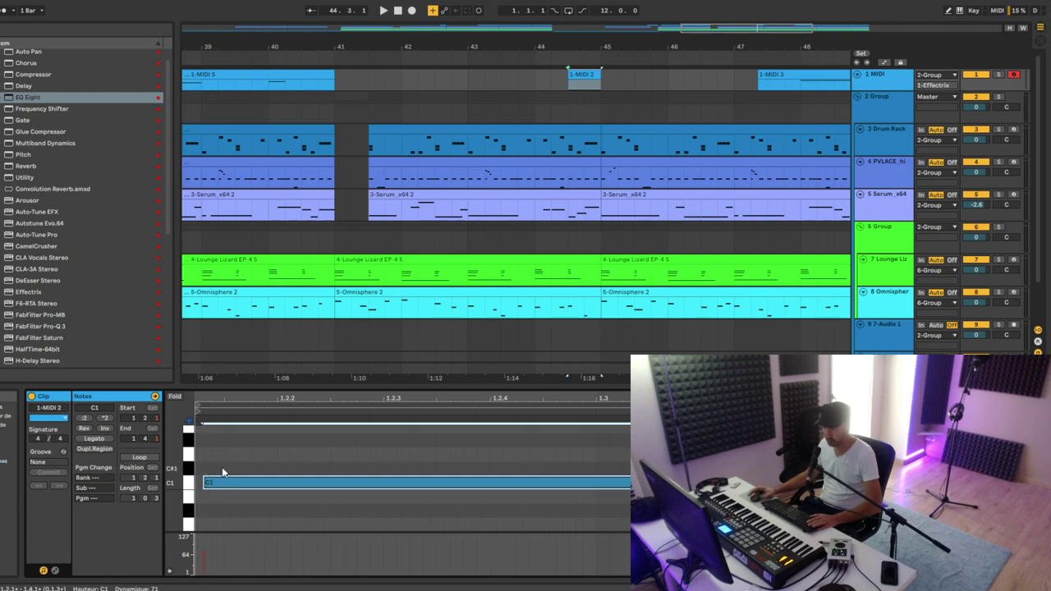
key(Left)
key(shift+Right)
key(shift+Right)
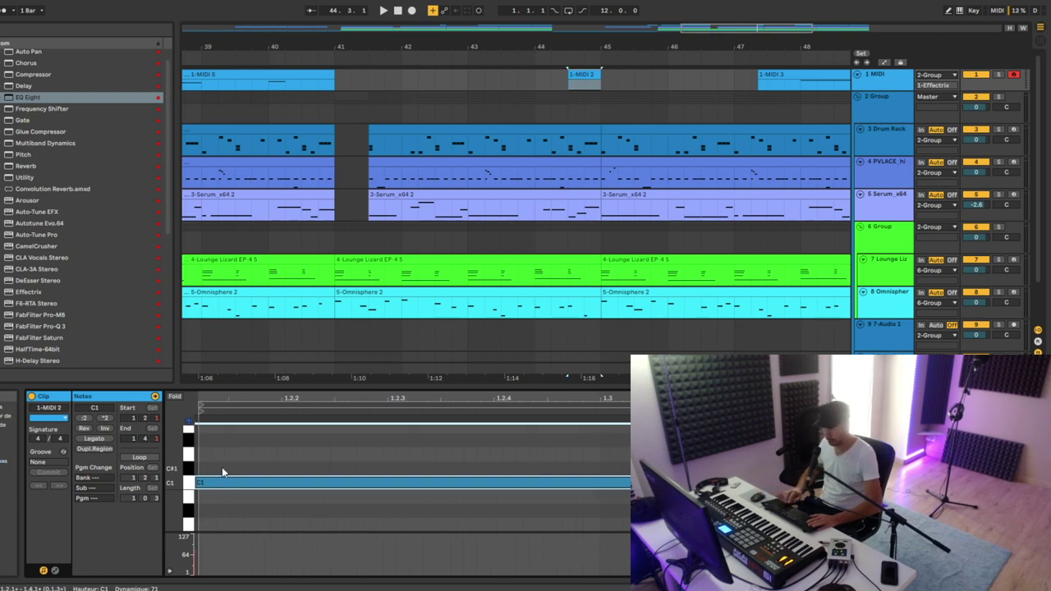
- Transpose the 1-MIDI 2 trigger note to D#1 and finally to E1, playing the transition after each change
drag(174, 472, 156, 486)
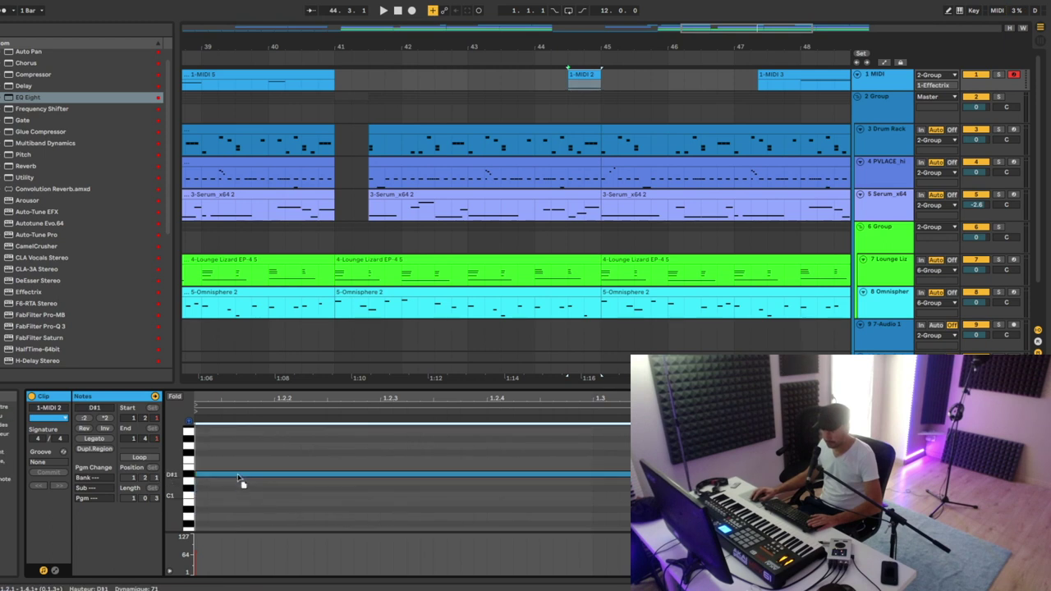
click(539, 80)
key(space)
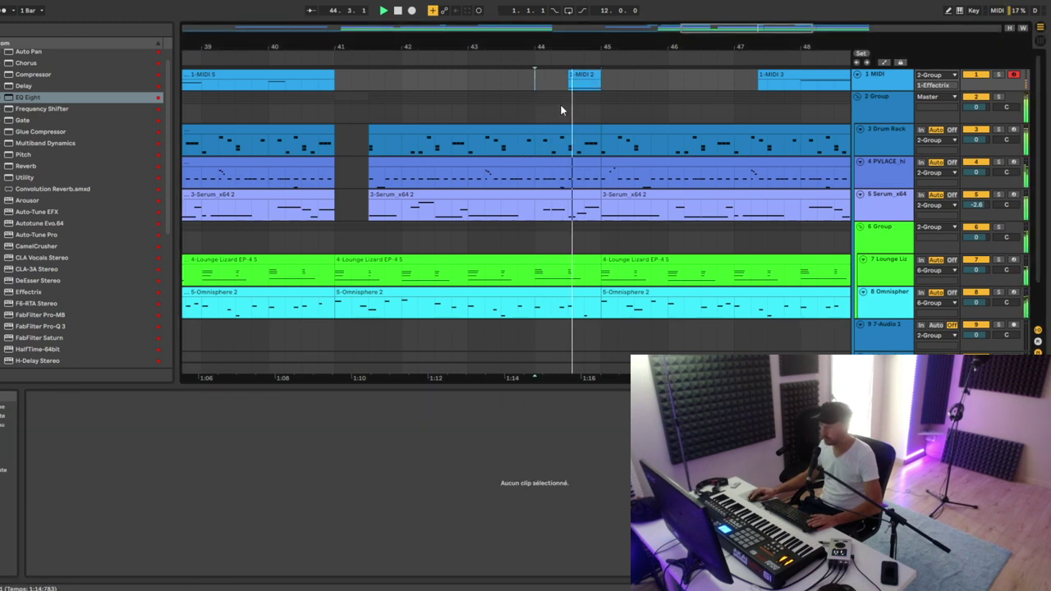
key(space)
double_click(892, 79)
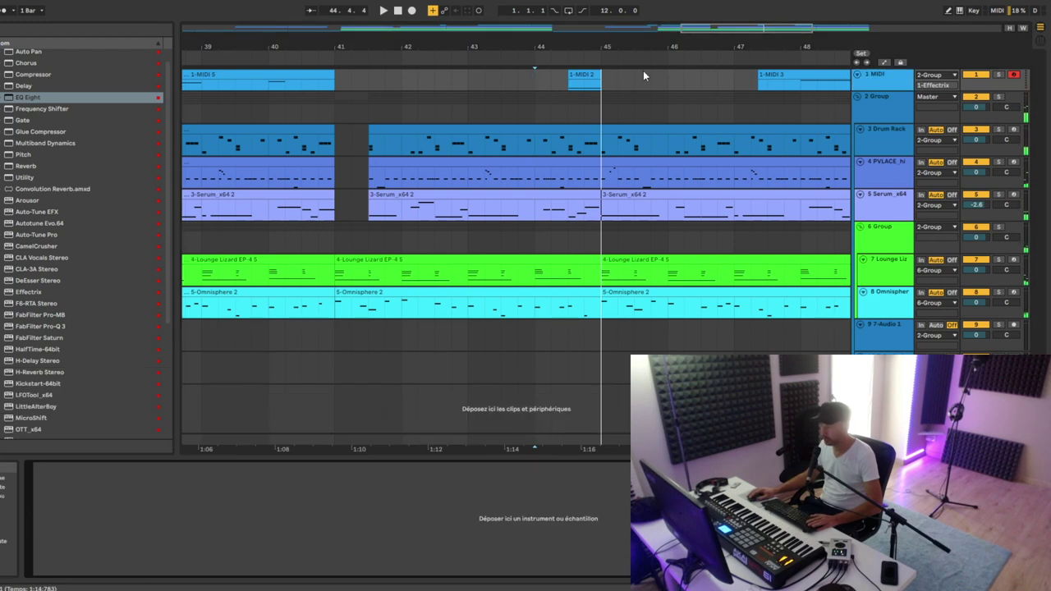
double_click(597, 76)
drag(219, 479, 220, 474)
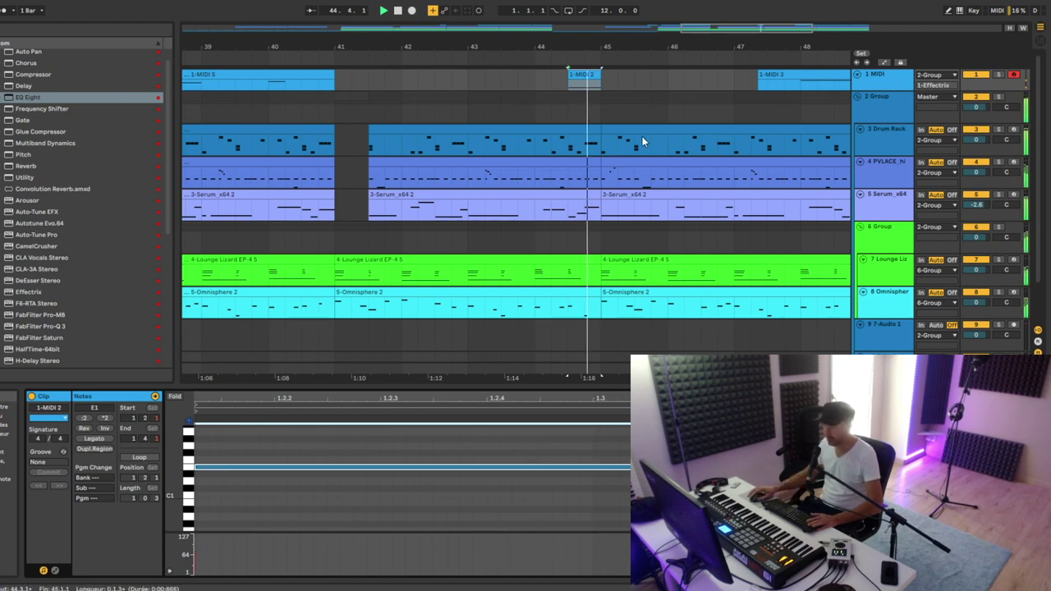
drag(582, 48, 583, 13)
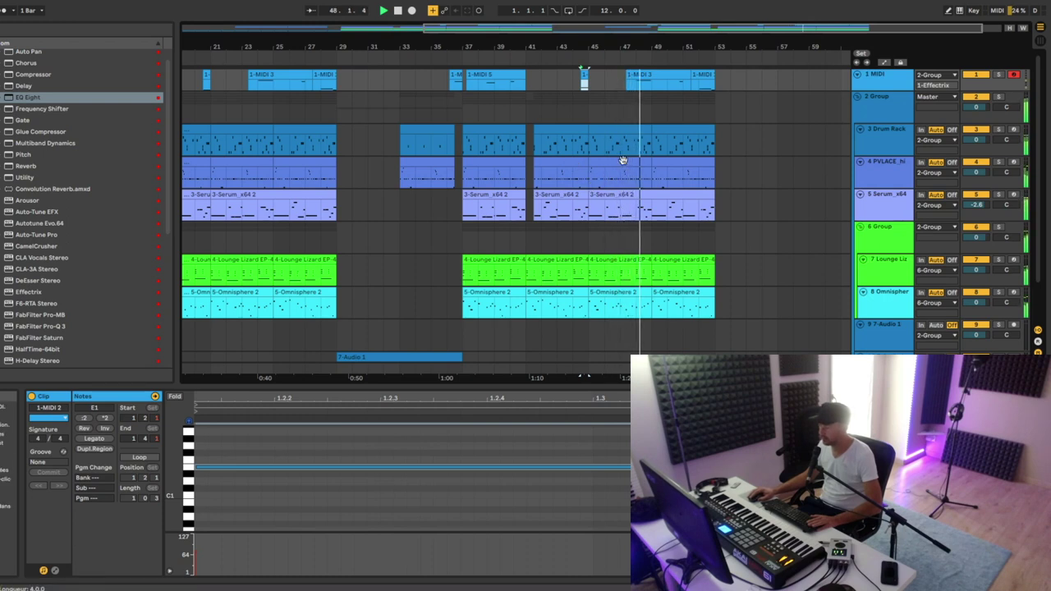
drag(693, 47, 708, 40)
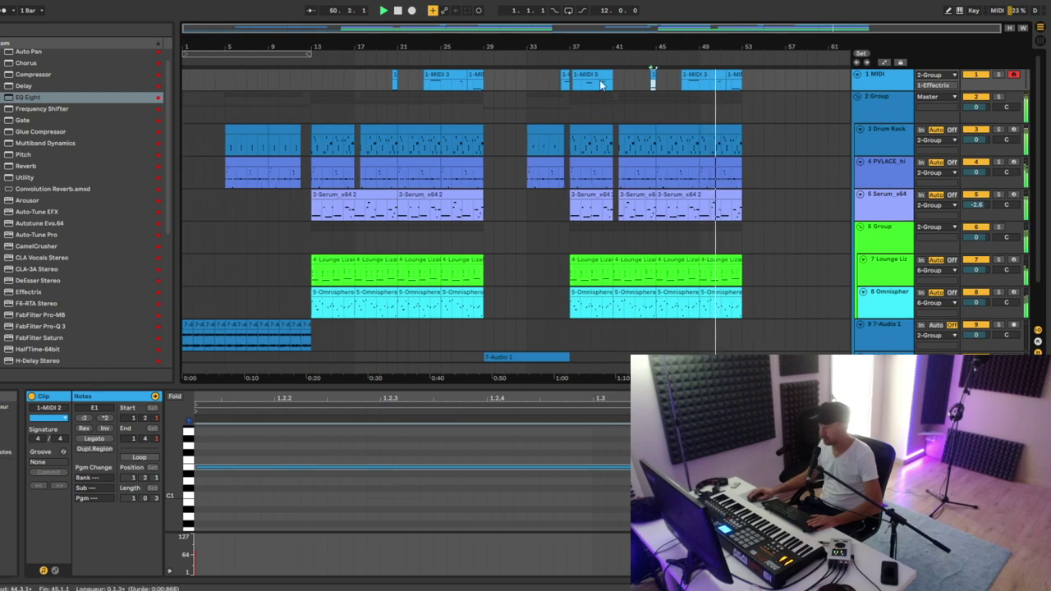
- Copy the half-time 7-Audio 1 clip of bars 29 to 37 to bar 53 and again to bar 61
scroll(681, 206, down, 2)
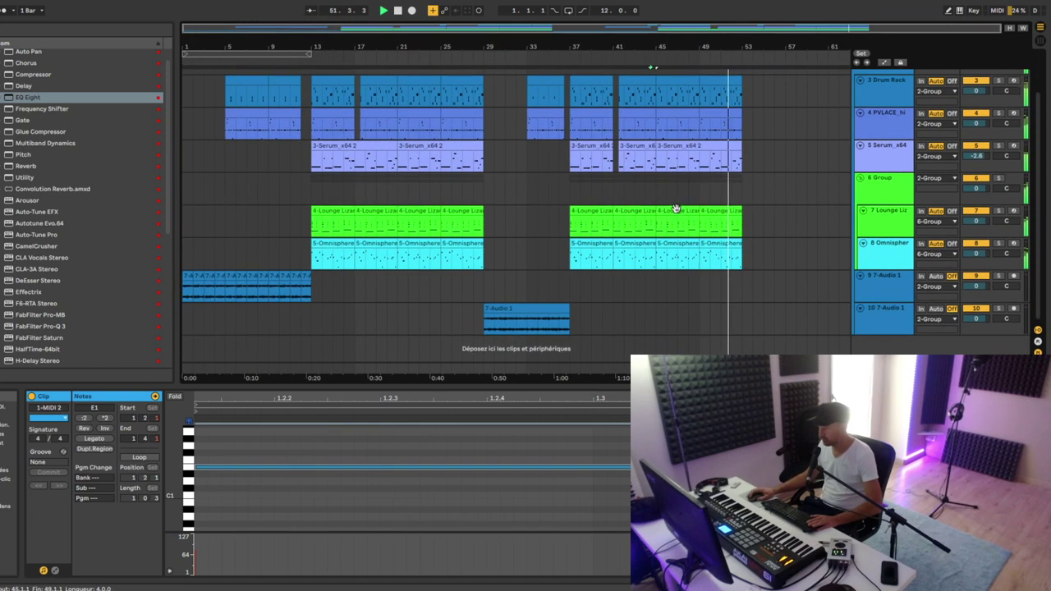
drag(519, 309, 769, 305)
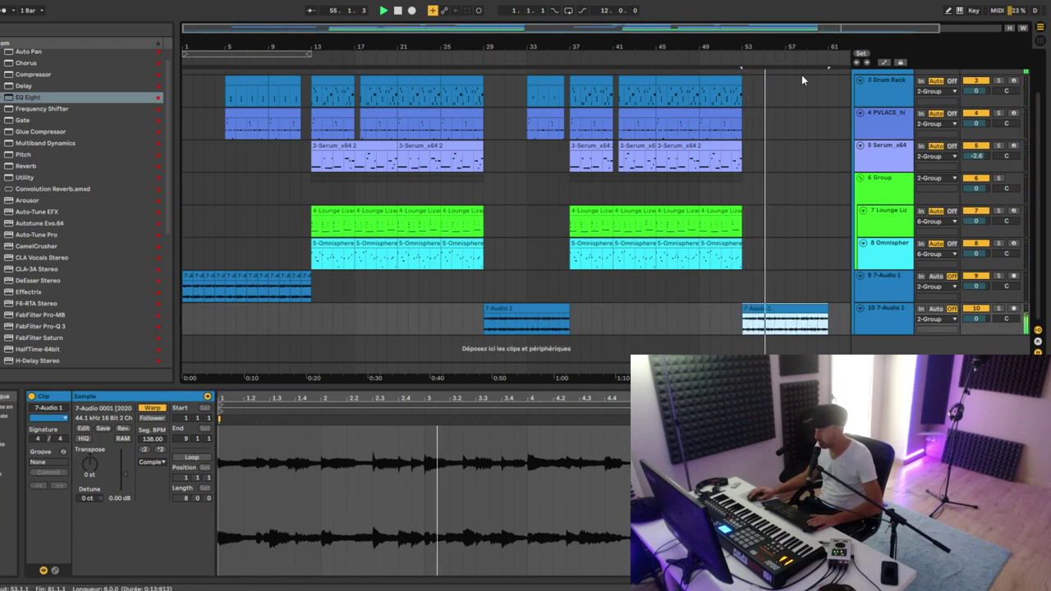
drag(807, 46, 710, 63)
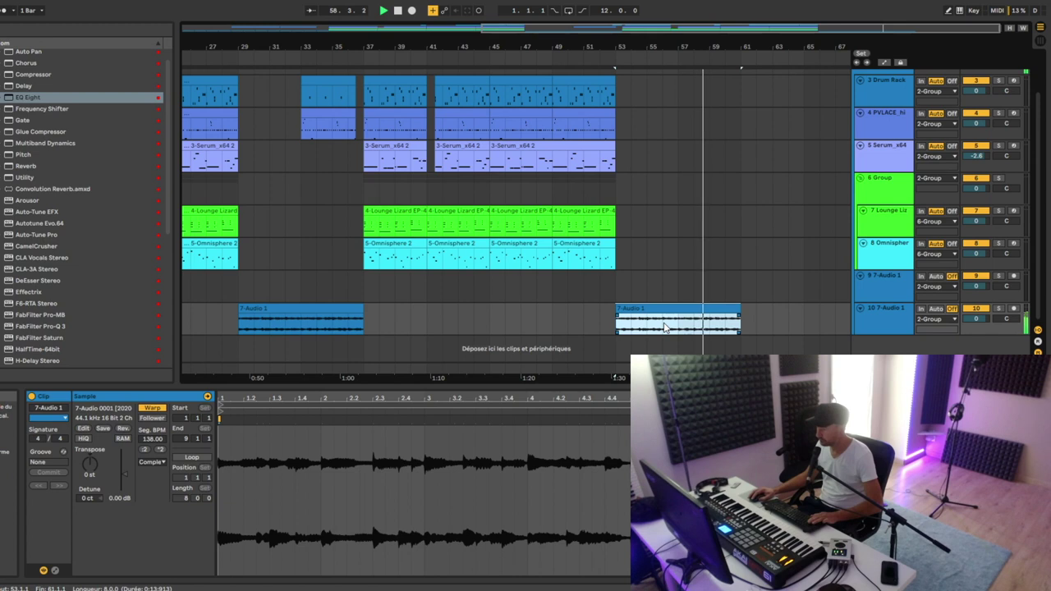
drag(648, 310, 781, 307)
scroll(418, 161, up, 2)
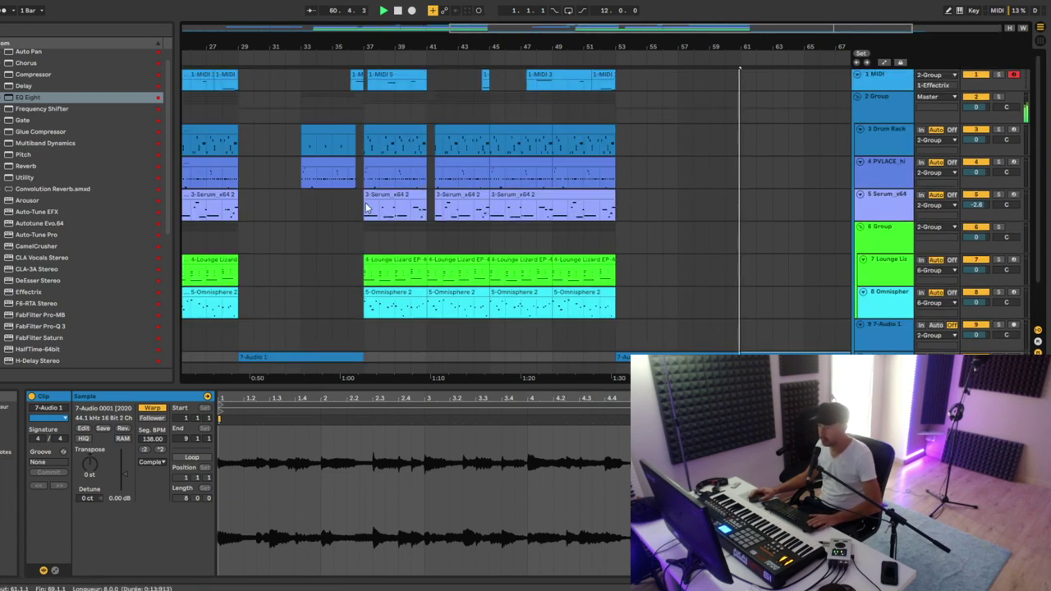
- Copy the hi-hat and Drum Rack clips of bar 49 to bar 61, and delete the kick notes from the copied Drum Rack clip
drag(582, 165, 773, 178)
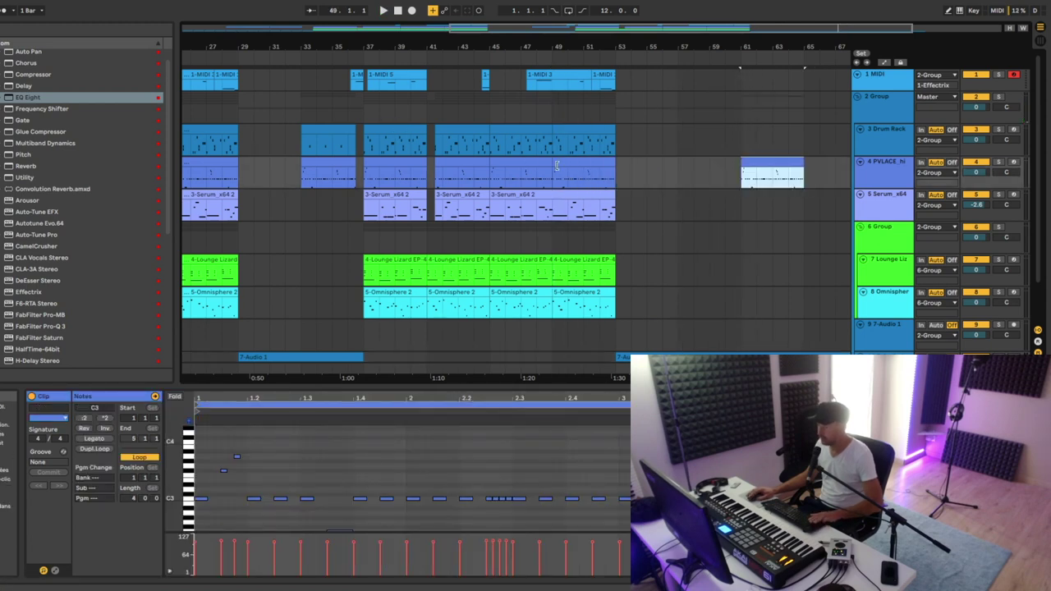
drag(573, 128, 765, 141)
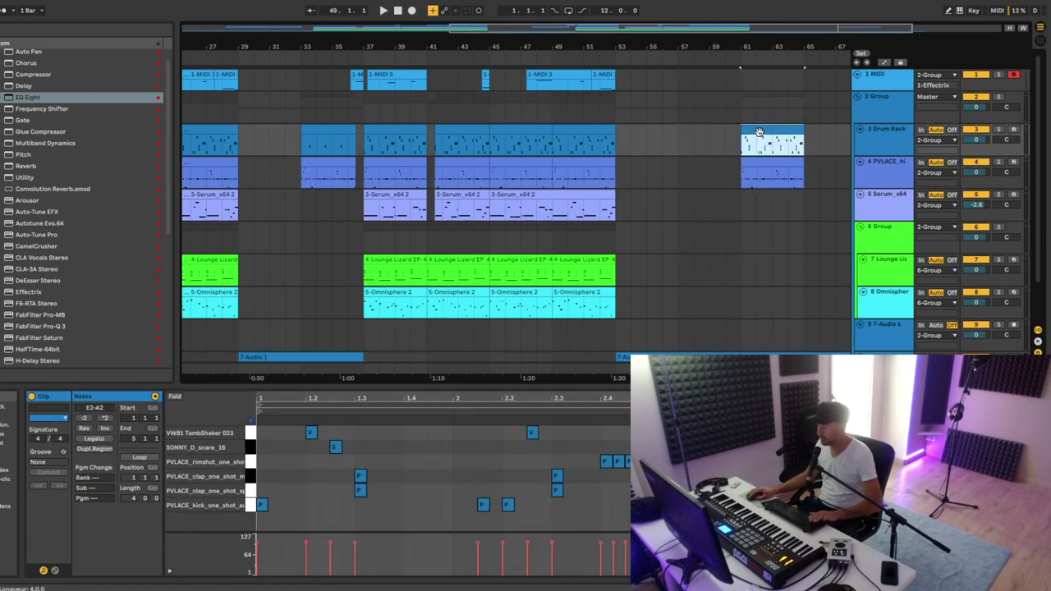
drag(274, 423, 642, 472)
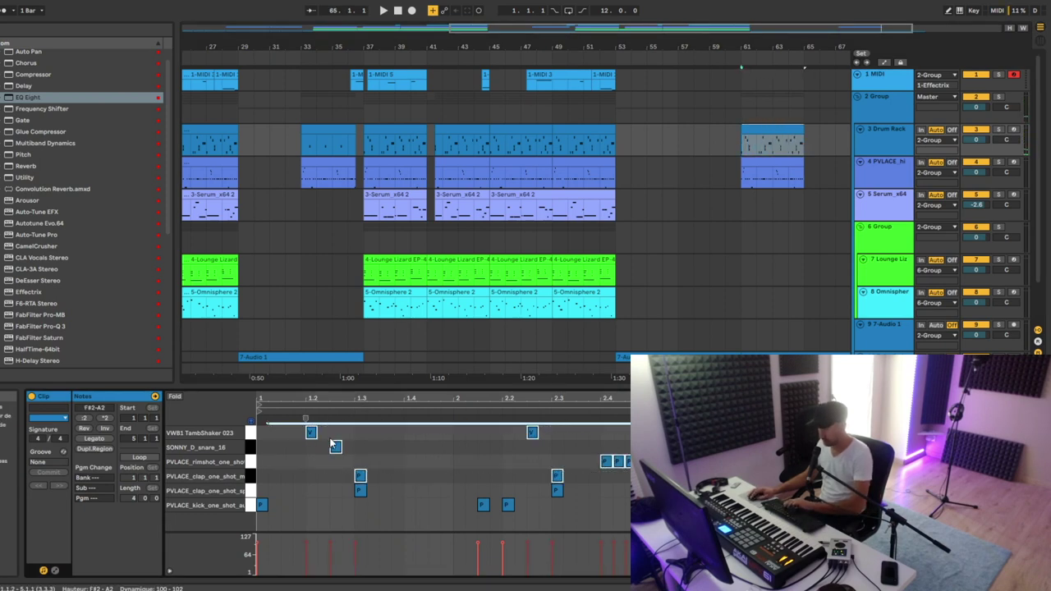
click(359, 476)
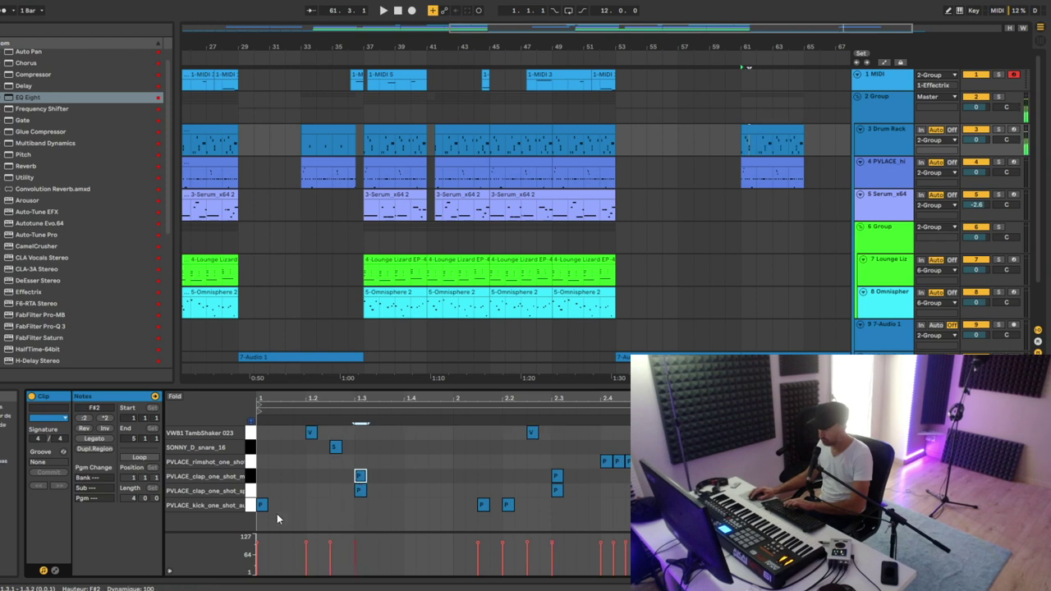
drag(292, 508, 1022, 530)
key(Delete)
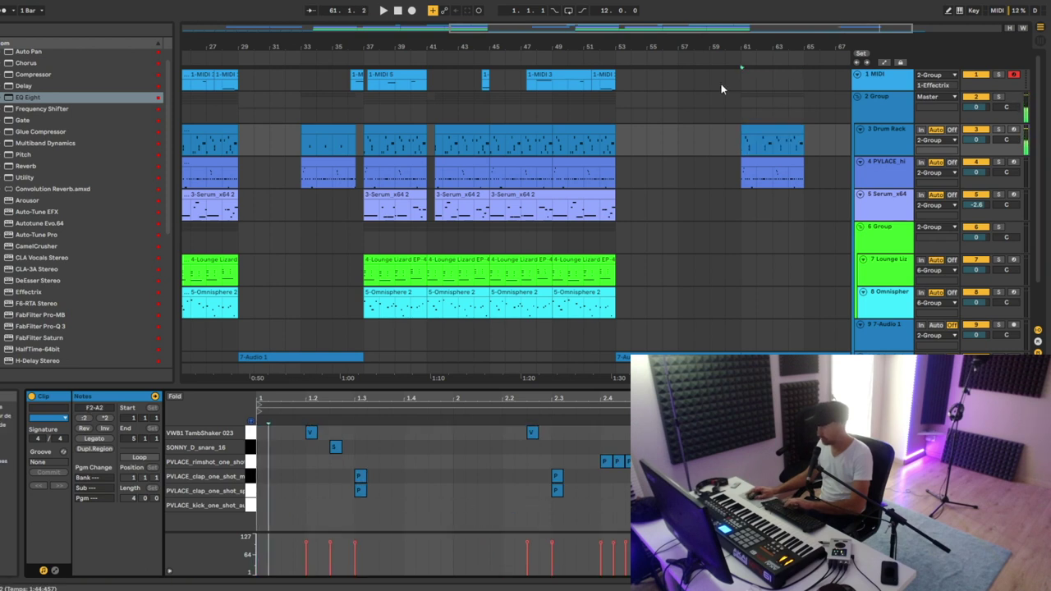
- Play the drums over the half-time section and record Effectrix trigger notes on 1 MIDI between bars 63 and 65
click(758, 129)
key(space)
drag(727, 46, 723, 81)
key(space)
click(662, 79)
key(space)
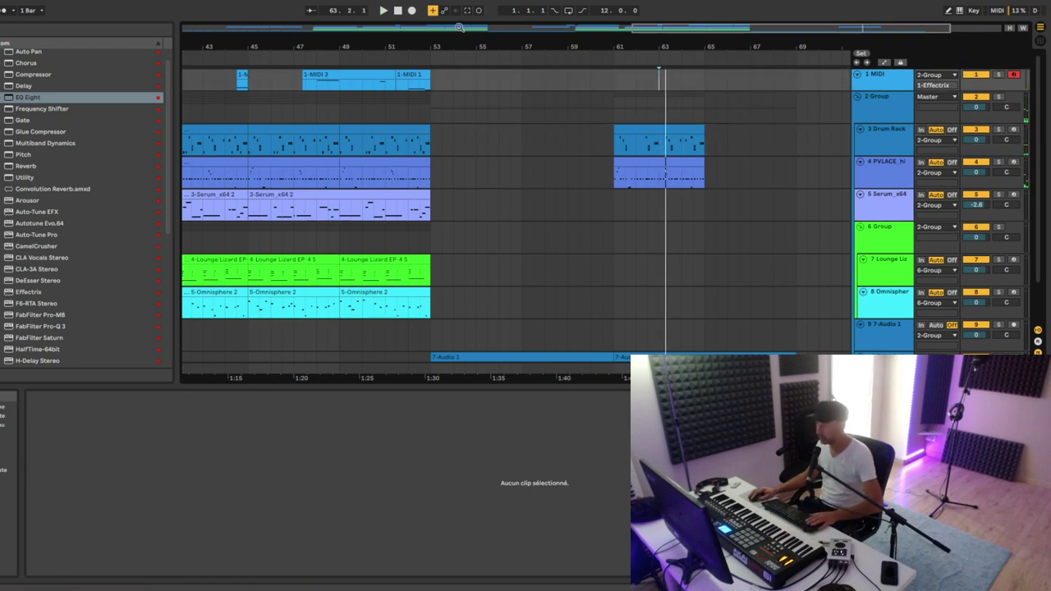
click(412, 11)
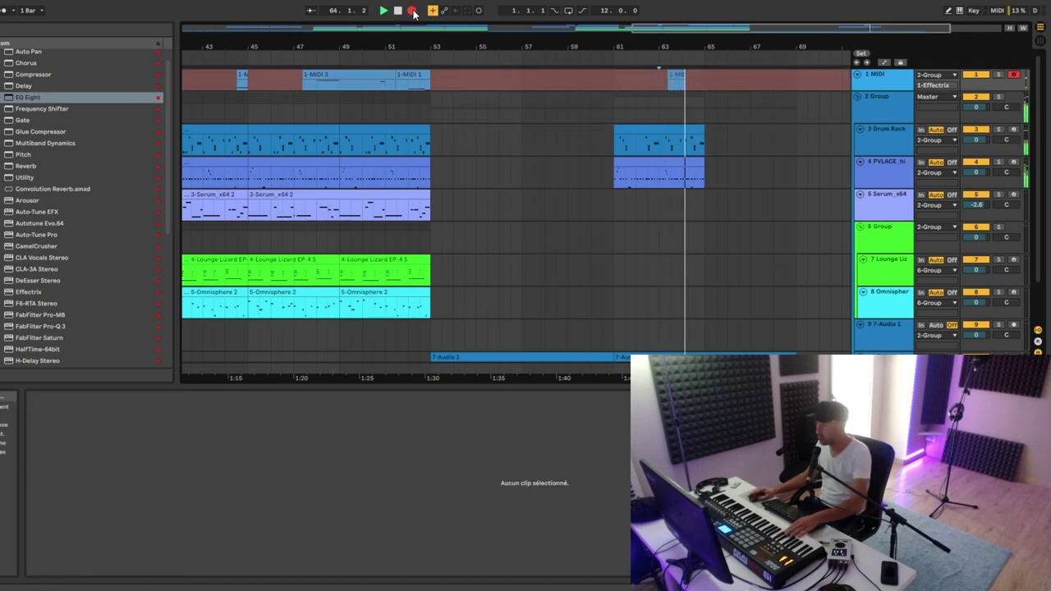
key(space)
- Duplicate the Drum Rack and hi-hat clips of bars 61 to 65 to bar 65
scroll(731, 118, down, 1)
drag(704, 106, 621, 149)
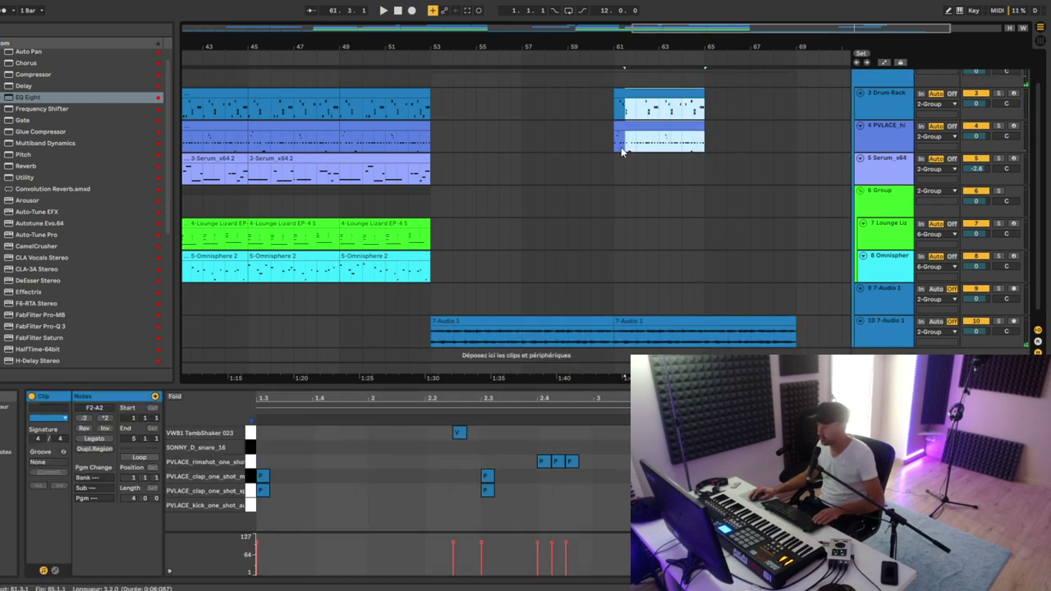
key(ctrl+d)
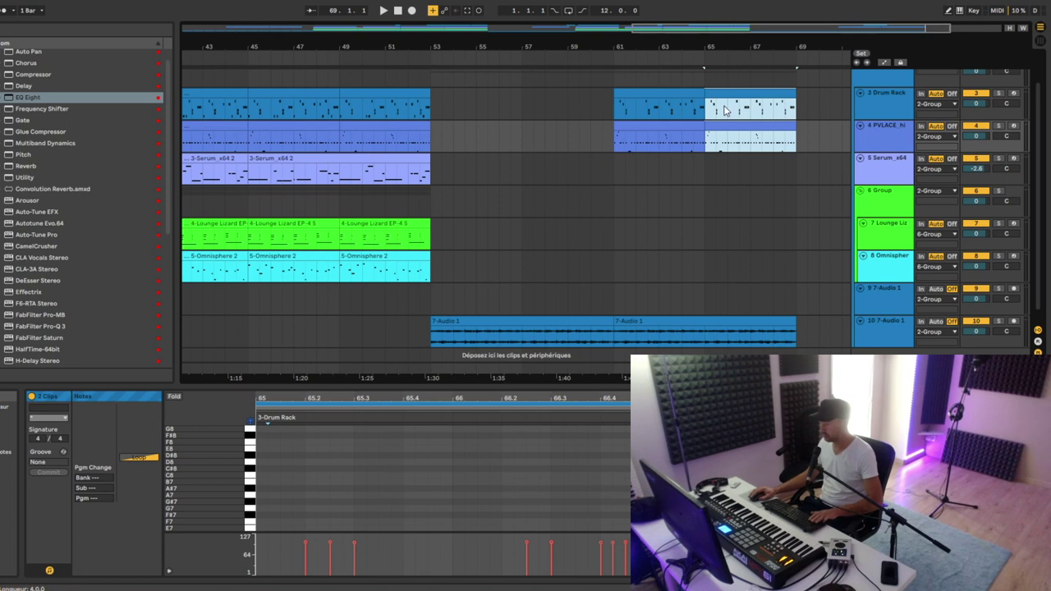
- Play the half-time drums from bar 64 and record Effectrix trigger notes on 1 MIDI between bars 65 and 68
click(696, 112)
key(space)
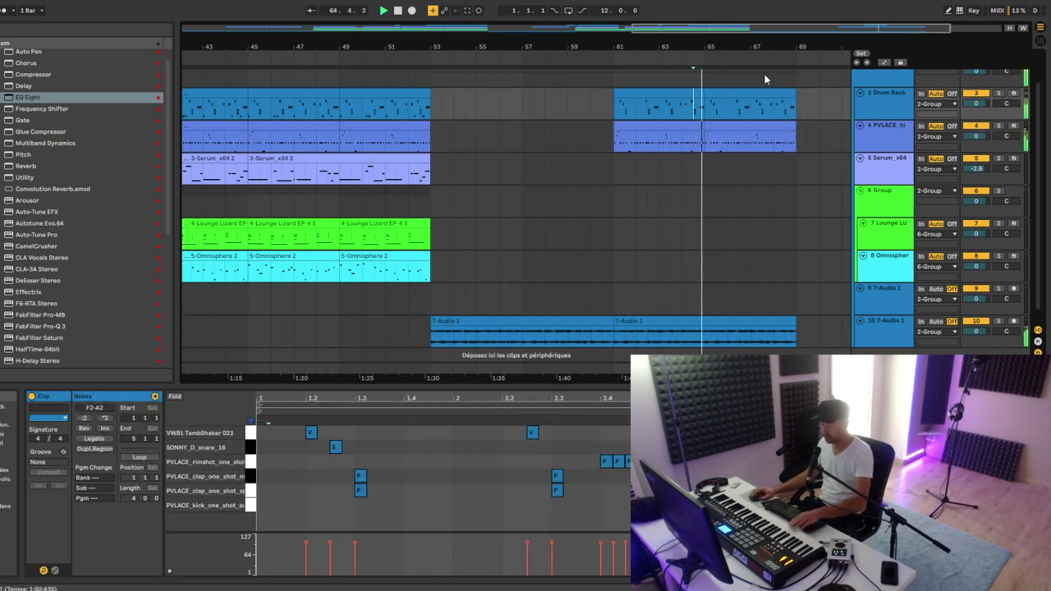
drag(756, 47, 731, 43)
scroll(696, 147, up, 1)
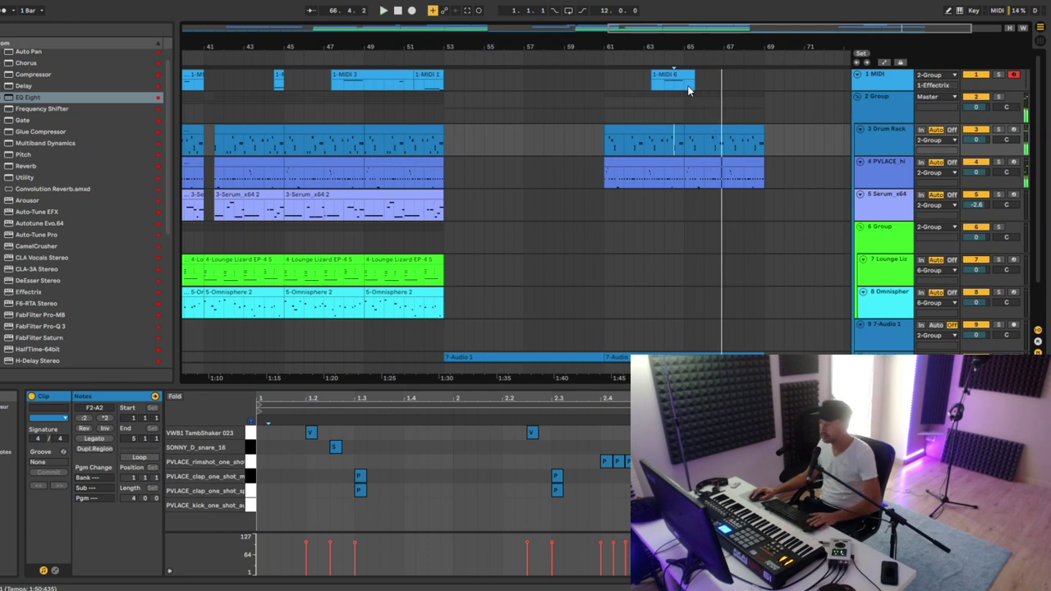
click(413, 10)
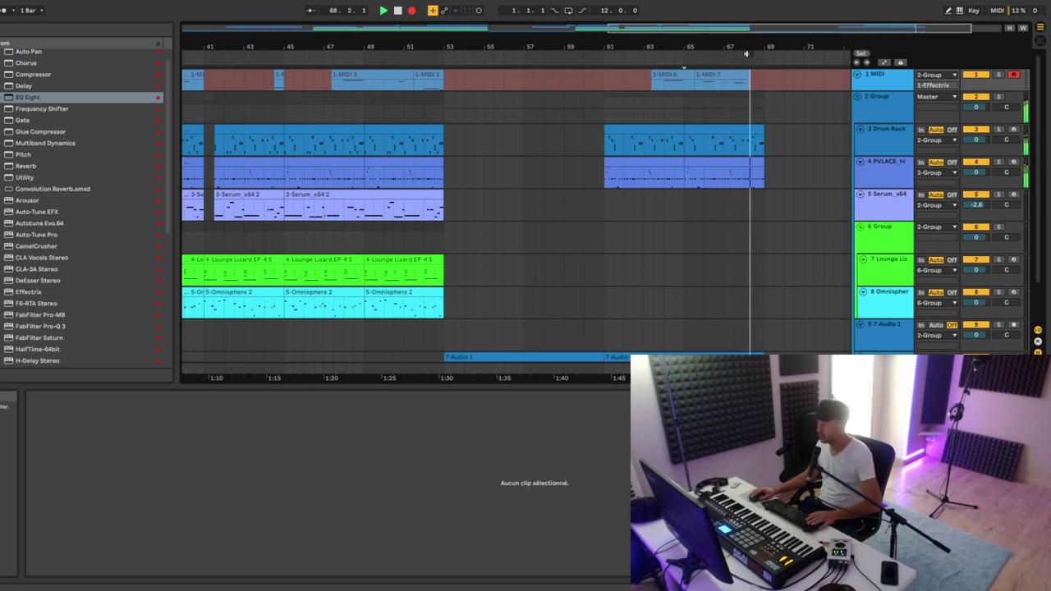
click(413, 10)
- Play back the newly recorded 1-MIDI 7 clip and extend its end to bar 69
click(739, 73)
key(space)
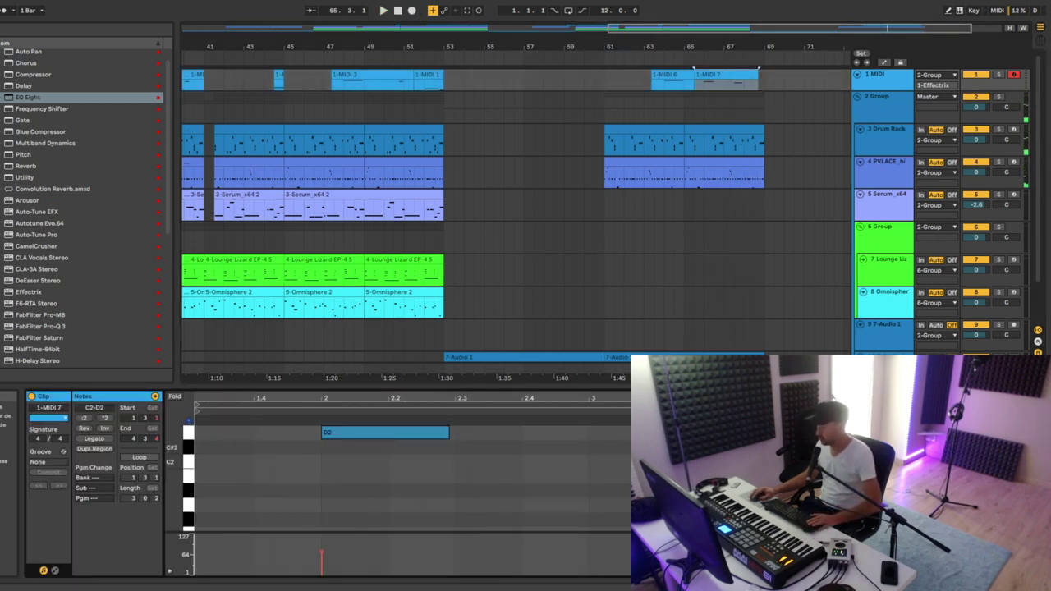
click(956, 447)
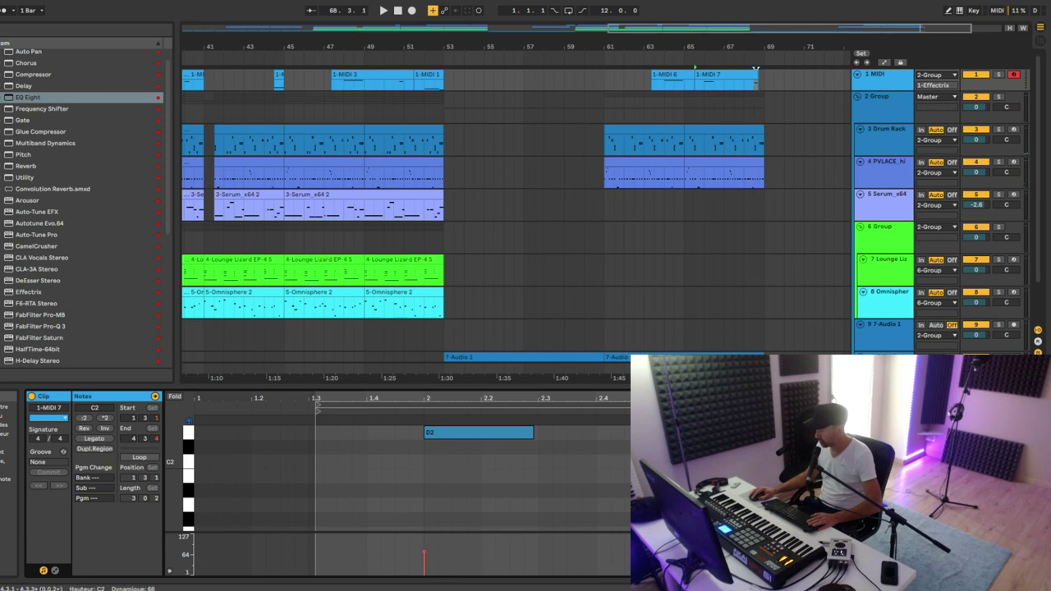
key(space)
key(space)
drag(785, 43, 690, 69)
drag(626, 74, 644, 75)
click(646, 81)
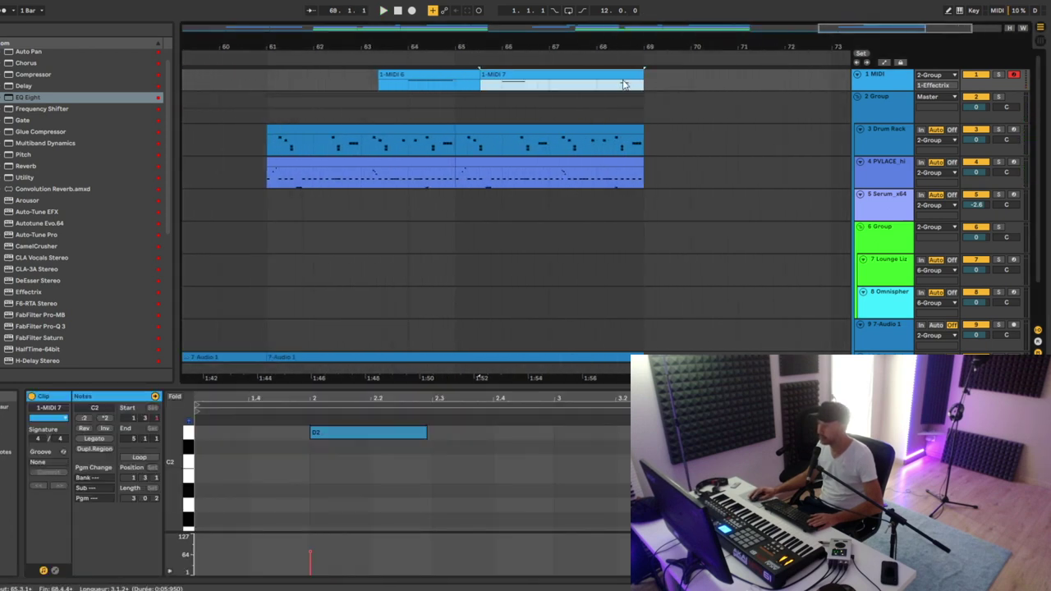
- Lengthen the final C2 trigger note of the 1-MIDI 7 clip to bar 69 and play the end of the section
double_click(619, 76)
key(space)
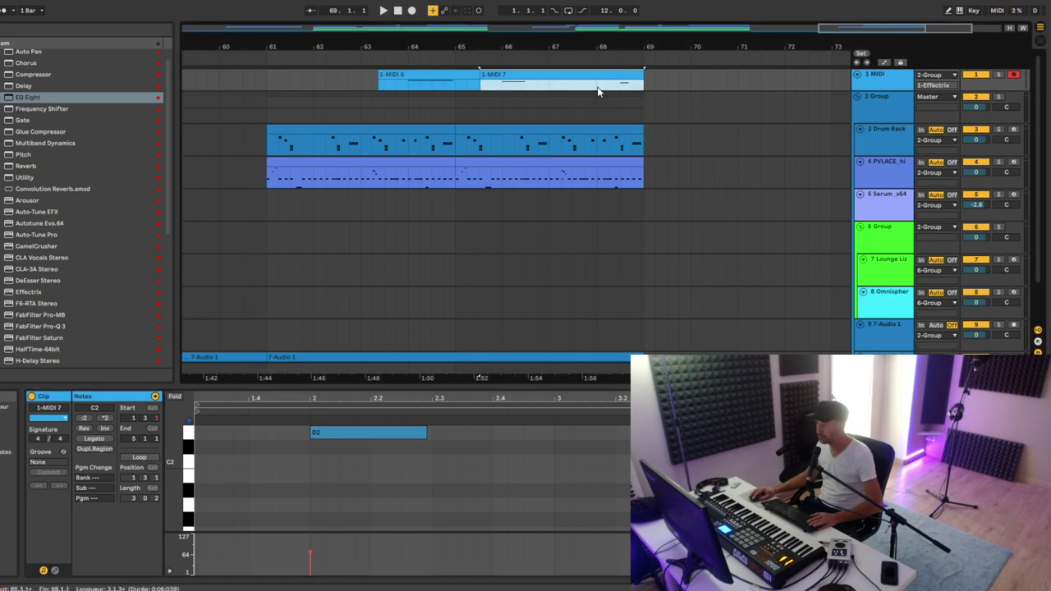
click(599, 85)
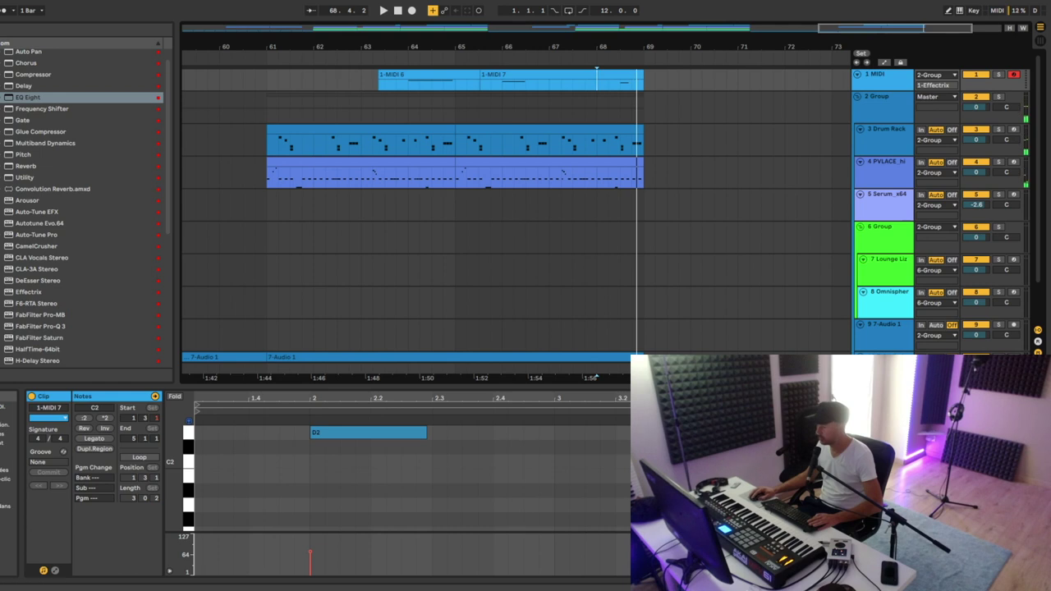
key(space)
key(space)
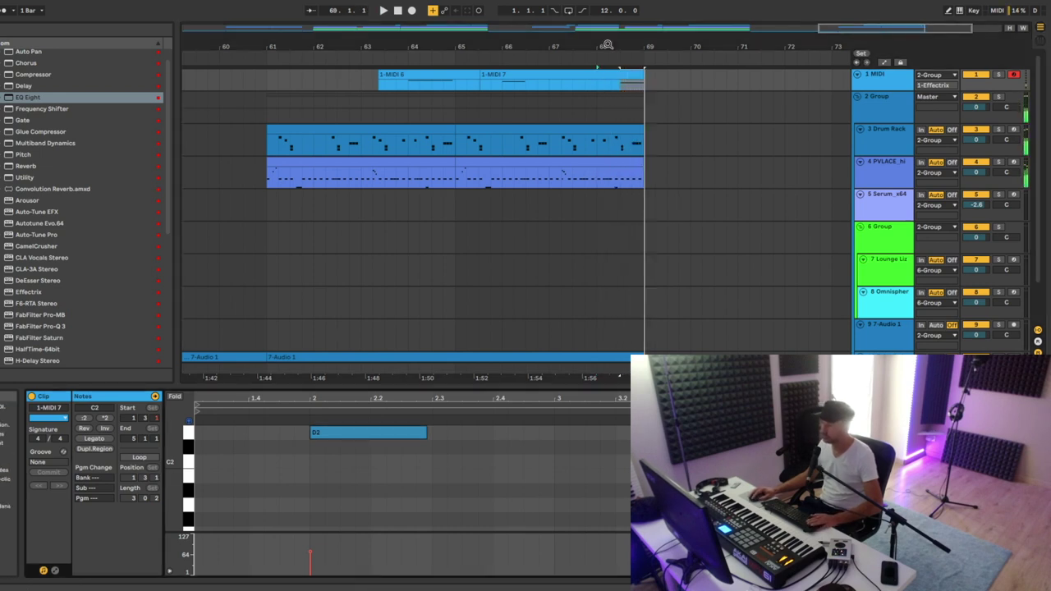
- Copy the main section of bars 13 to 29 on tracks 1 MIDI through 9 to bar 69
drag(607, 44, 607, 12)
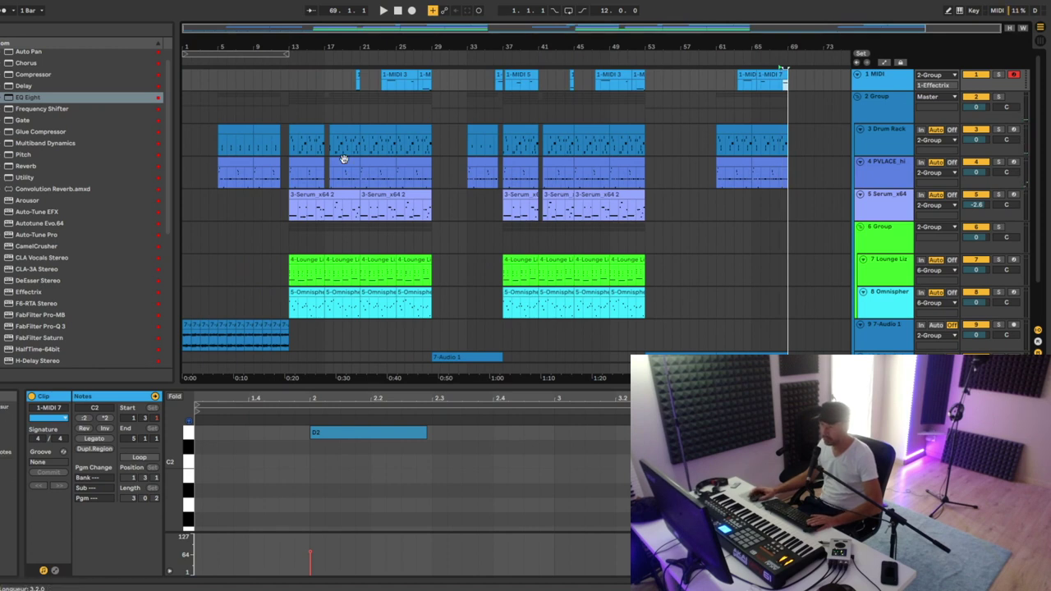
drag(292, 83, 432, 347)
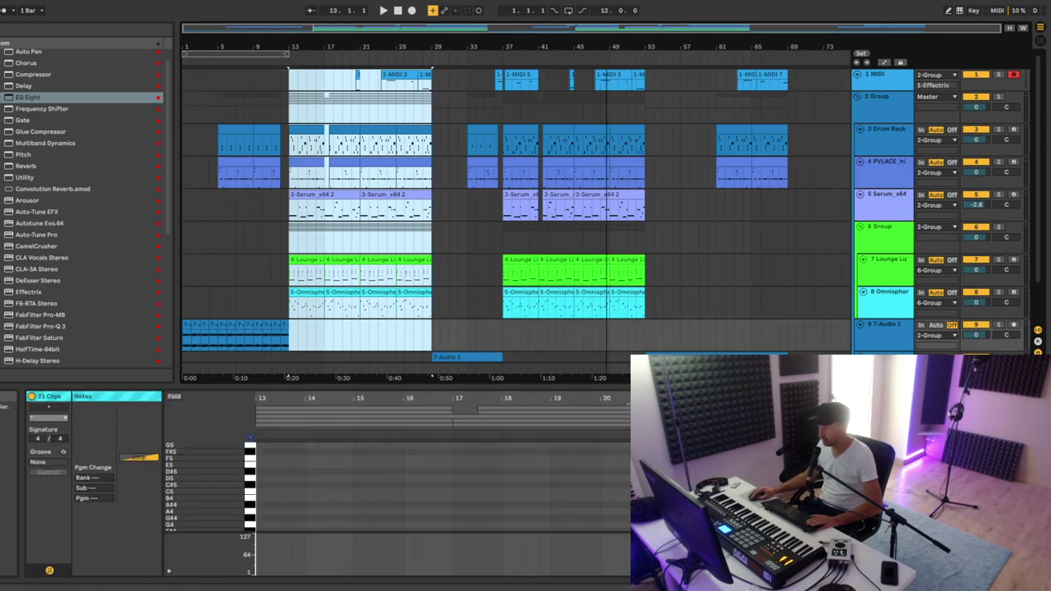
mouse_move(310, 130)
mouse_down()
mouse_move(858, 127)
mouse_move(801, 125)
mouse_up()
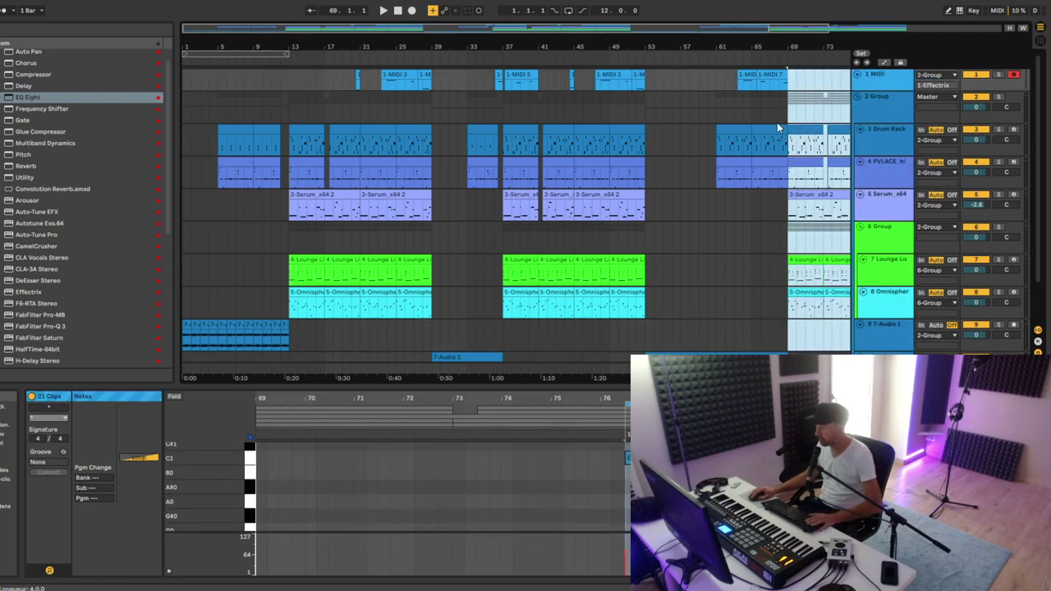
- Play the transition into bar 69 and listen to the copied main section
click(776, 122)
key(space)
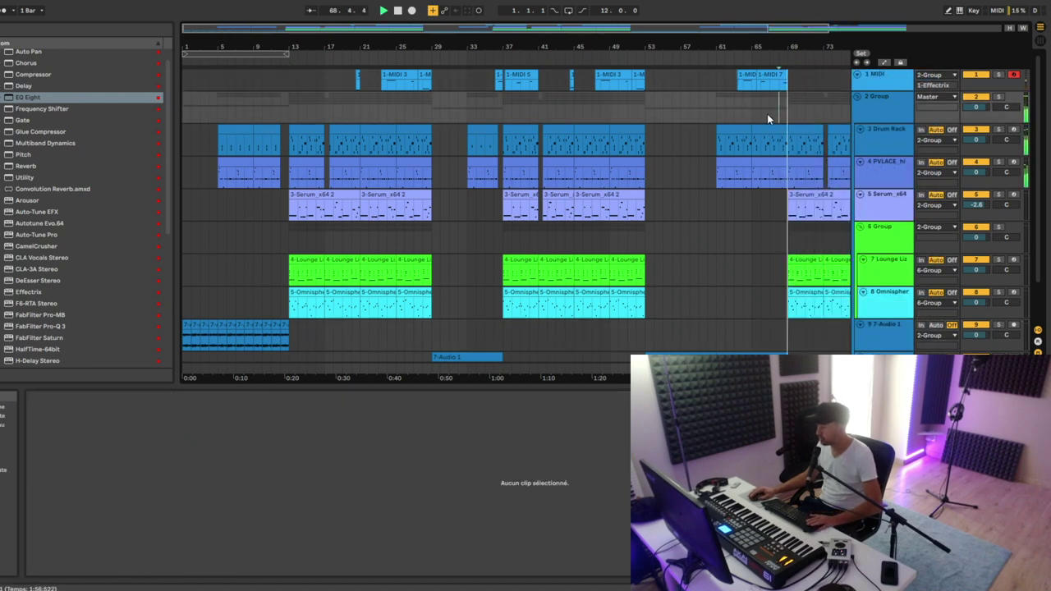
drag(737, 148, 758, 157)
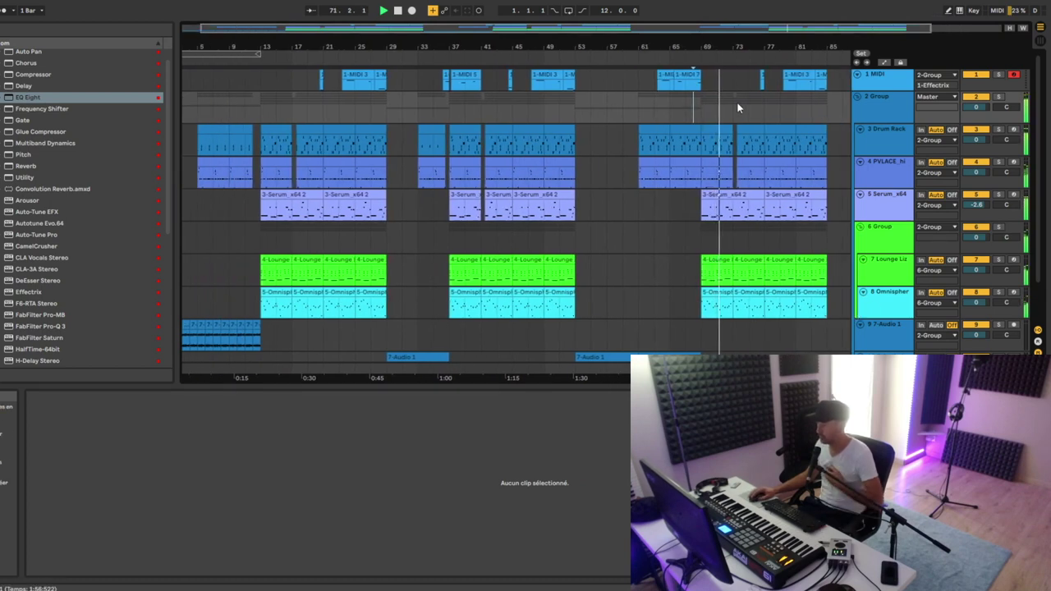
drag(744, 48, 744, 38)
scroll(782, 317, down, 2)
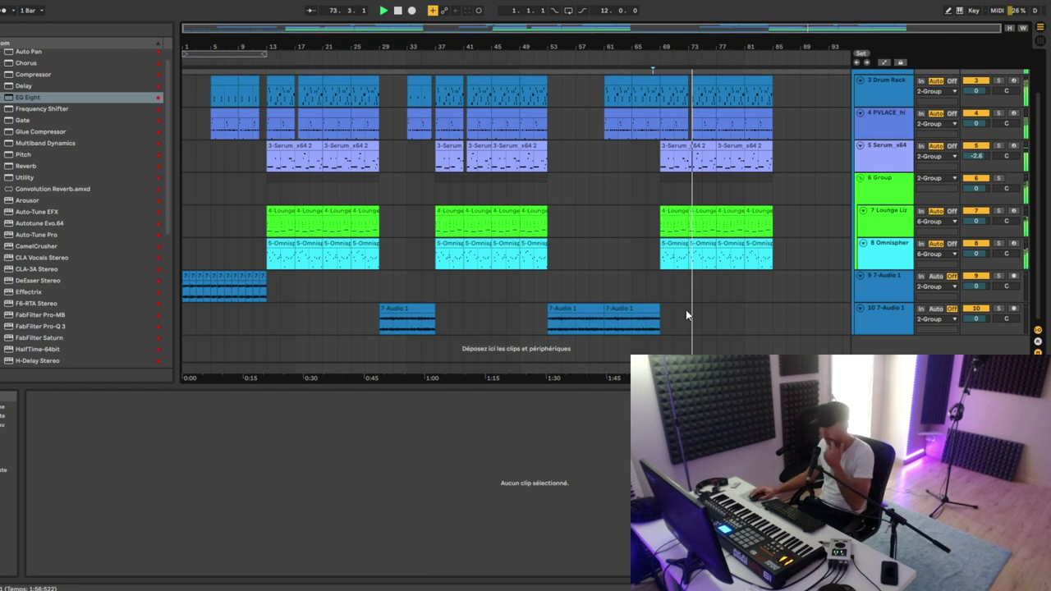
scroll(692, 194, up, 2)
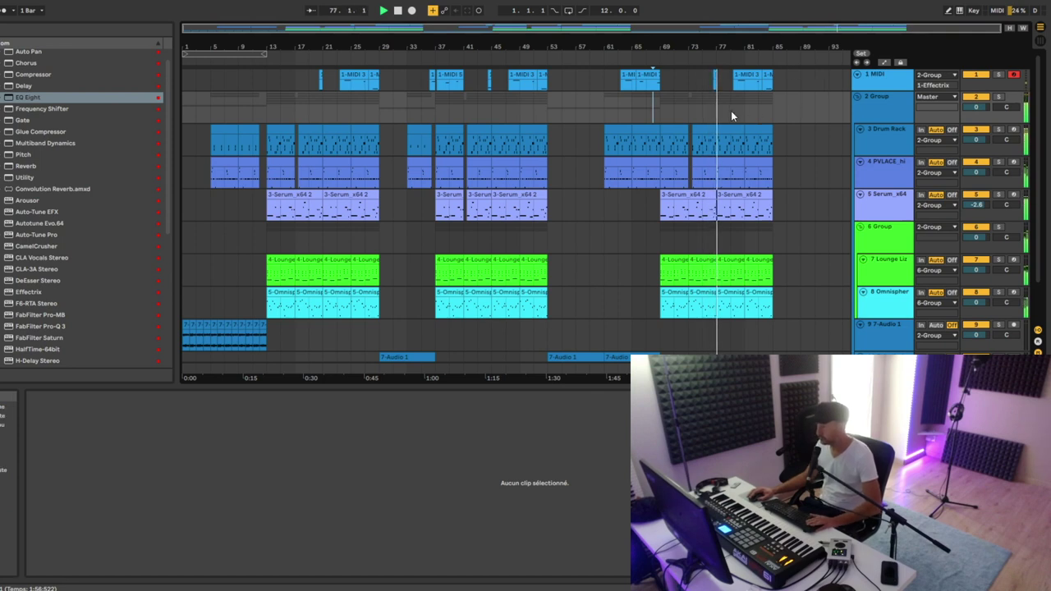
- Shorten the C1 trigger note in the 1-MIDI 2 clip before bar 77 so that it starts at 76.3.4
drag(736, 48, 704, 158)
click(429, 74)
key(space)
click(429, 74)
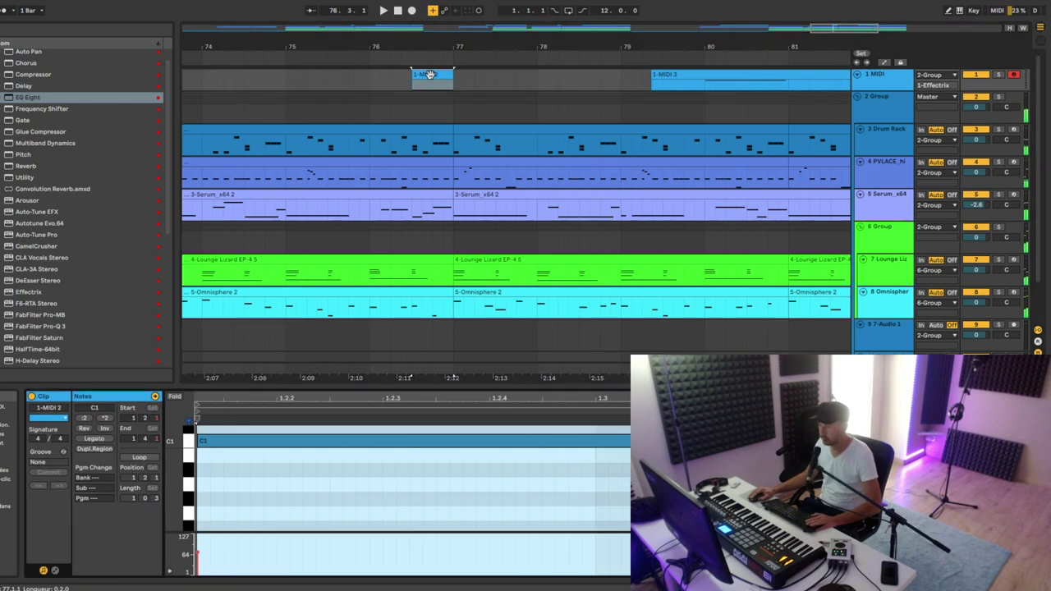
drag(490, 401, 681, 373)
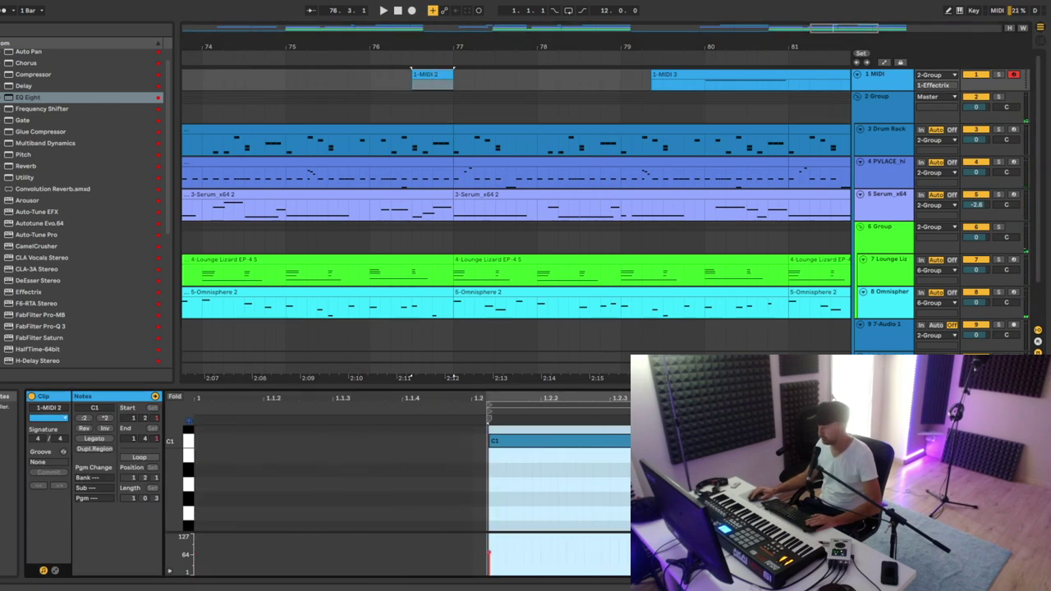
drag(490, 442, 689, 443)
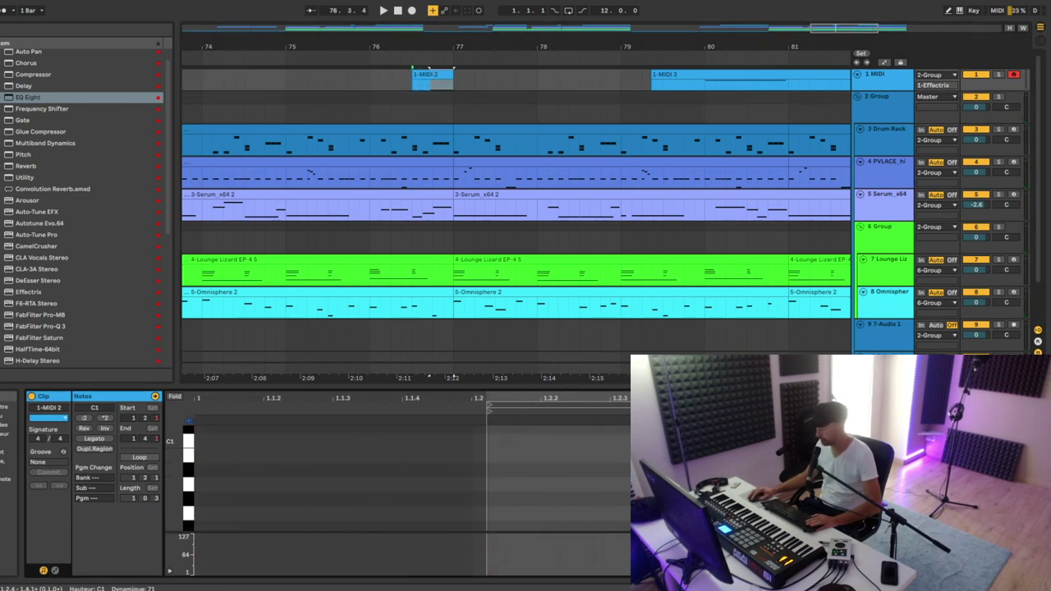
- Play the transition into bar 77 and show the Effectrix device on 2 Group
key(space)
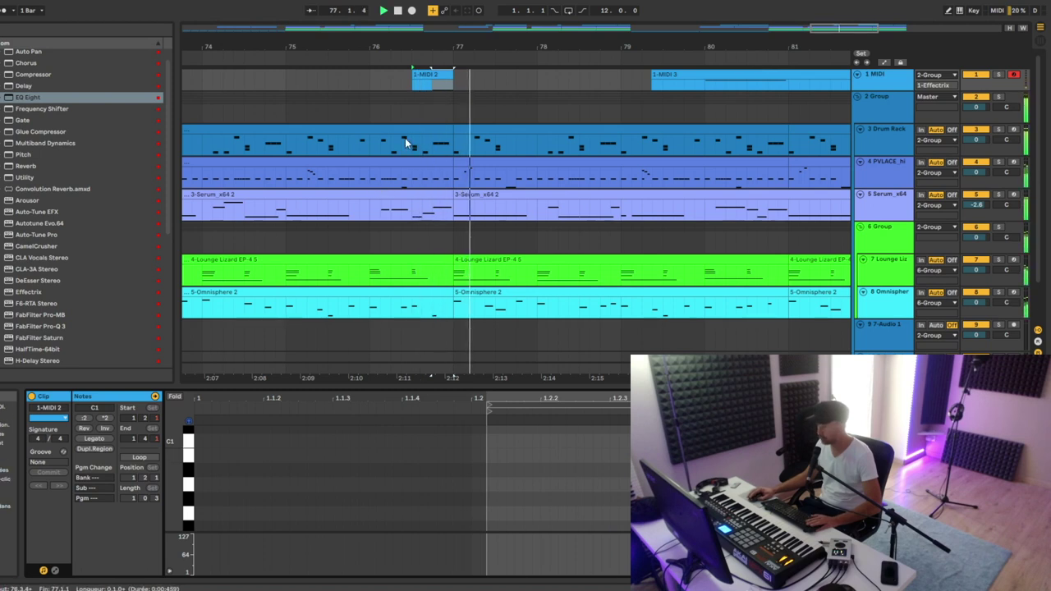
key(space)
key(space)
double_click(882, 76)
click(878, 113)
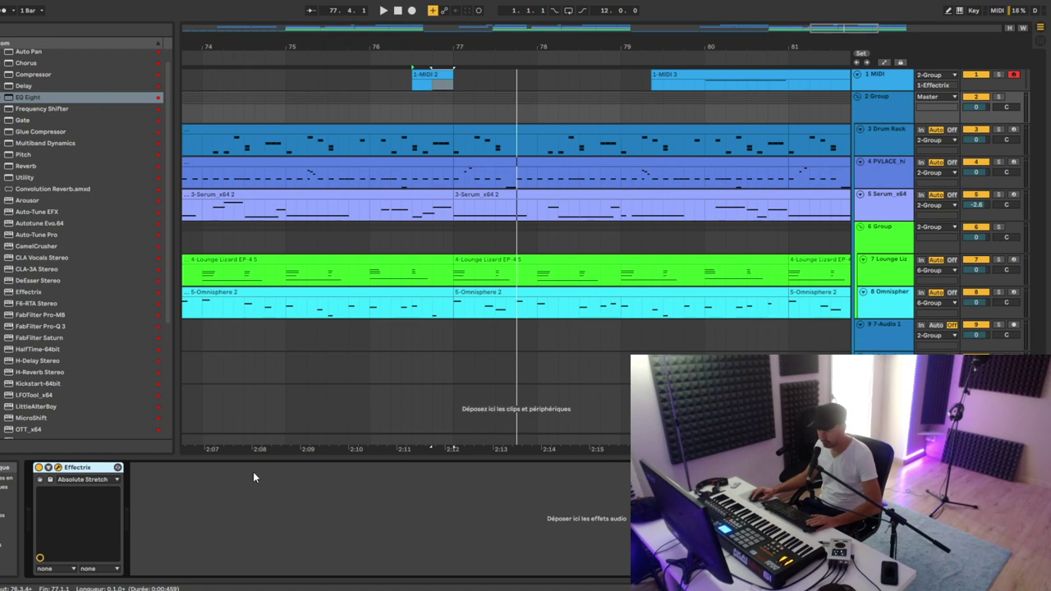
key(space)
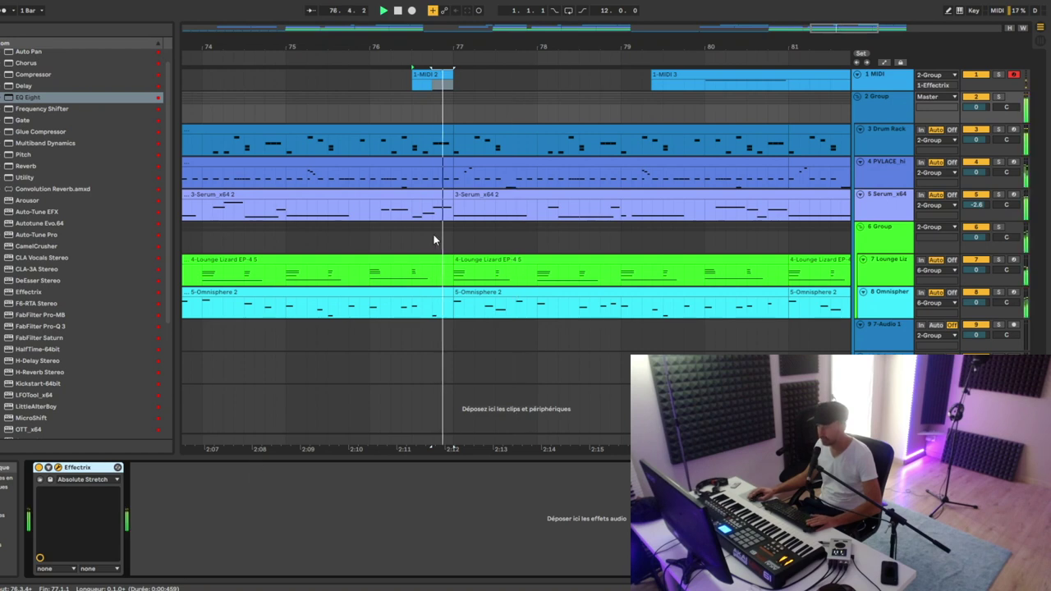
drag(659, 47, 689, 6)
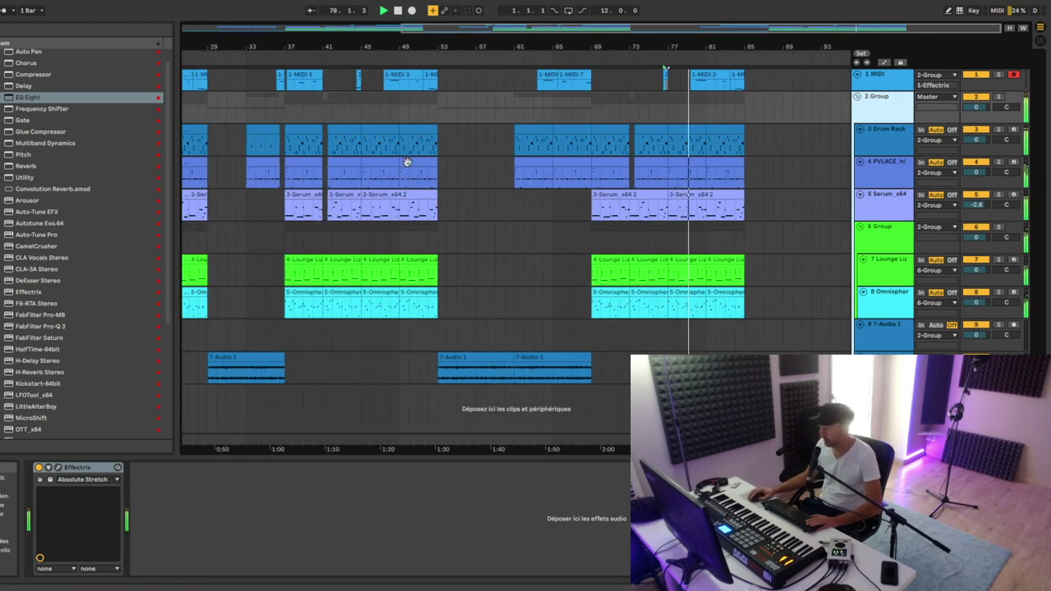
- Copy the half-time 7-Audio 1 clip of bar 61 to bar 85 and stop playback
click(549, 358)
drag(535, 357, 769, 353)
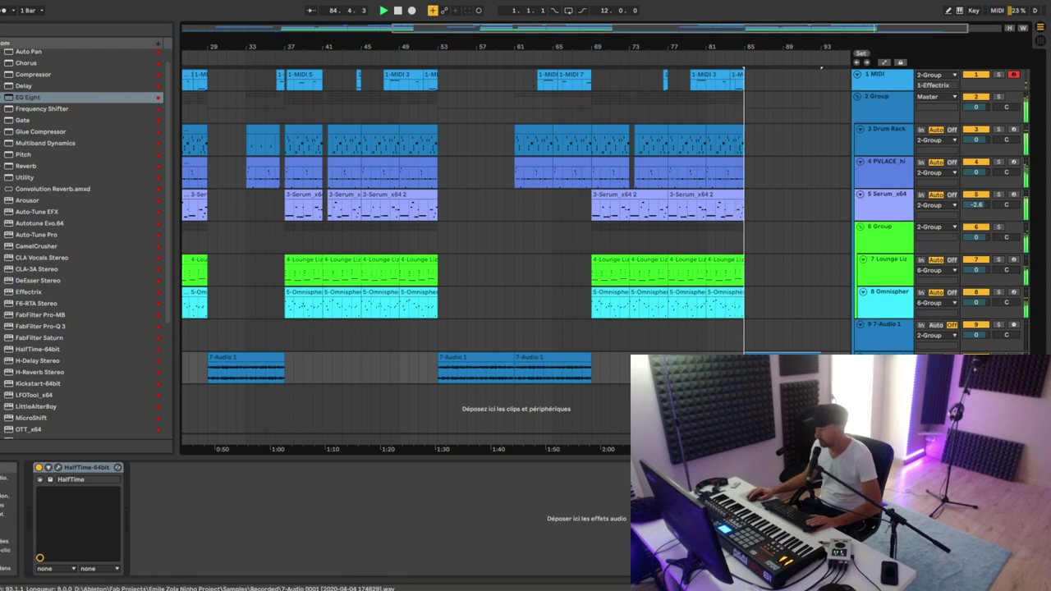
key(space)
- Shorten the D1 trigger note in the 1-MIDI 1 clip before bar 85 to the last two beats of bar 84
double_click(738, 74)
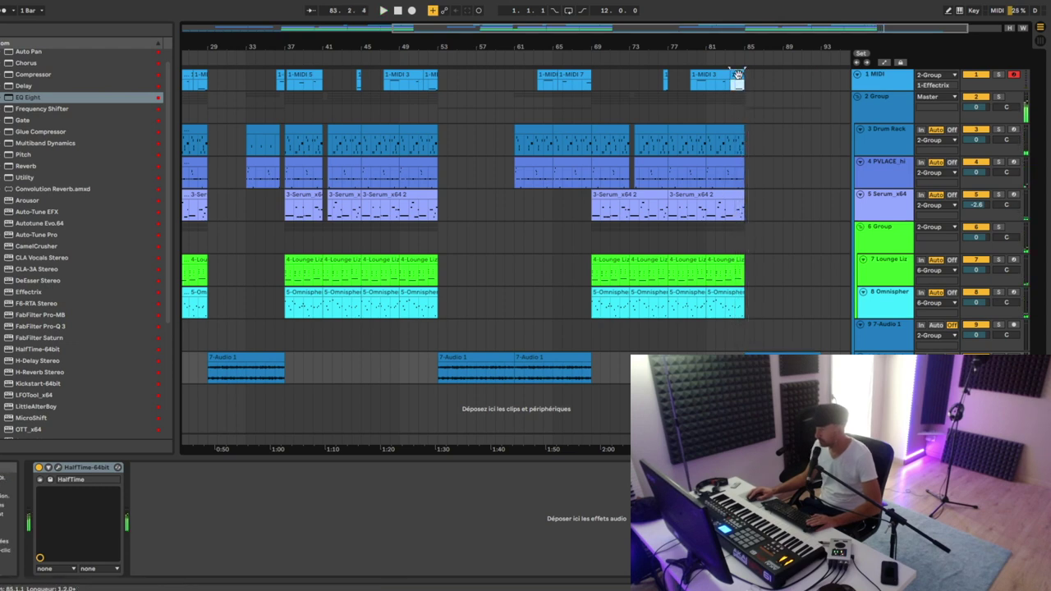
click(741, 69)
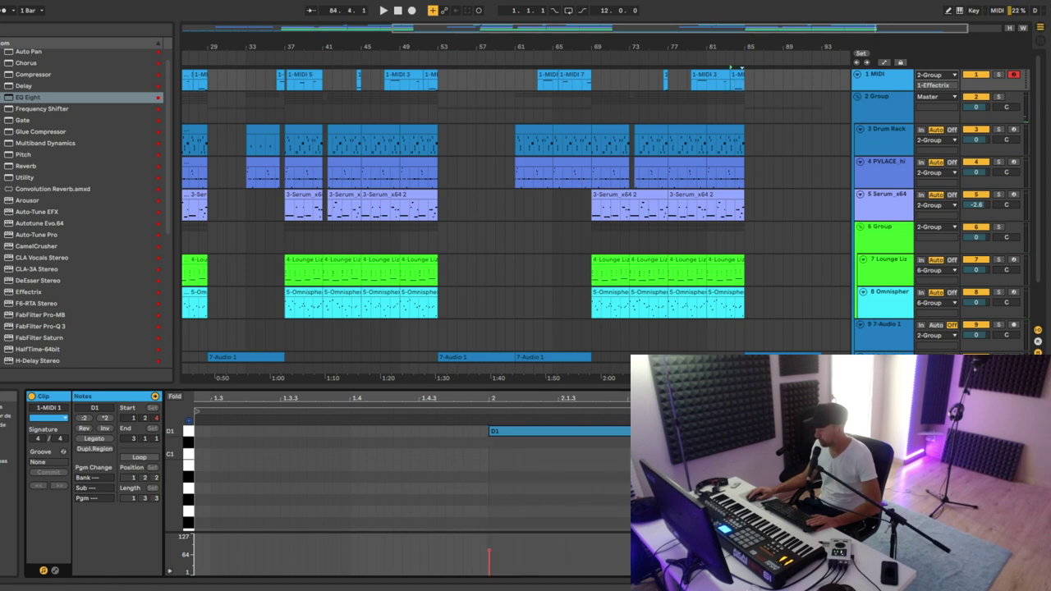
click(525, 431)
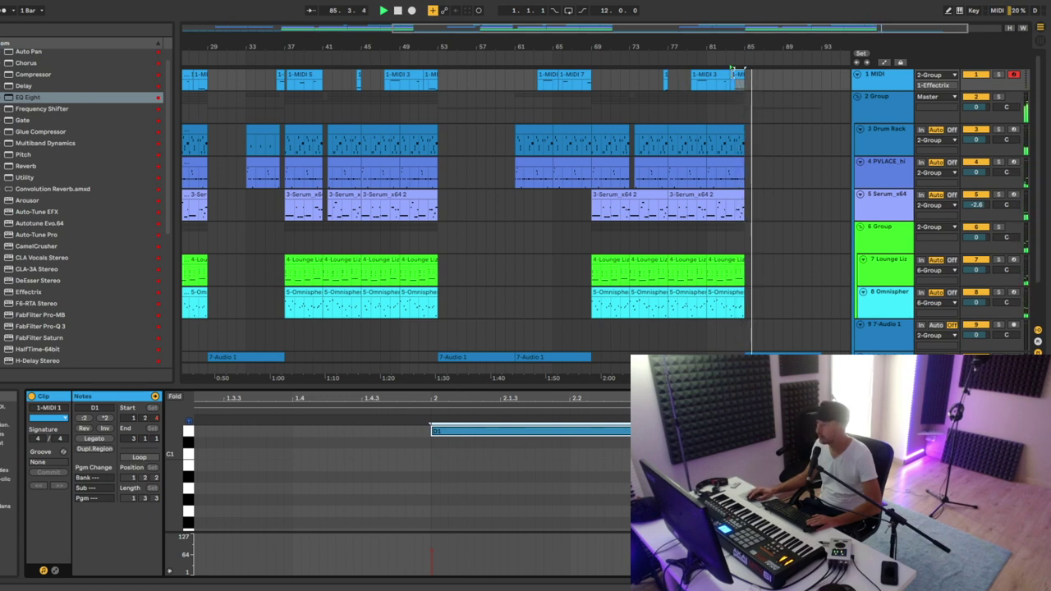
drag(746, 49, 747, 43)
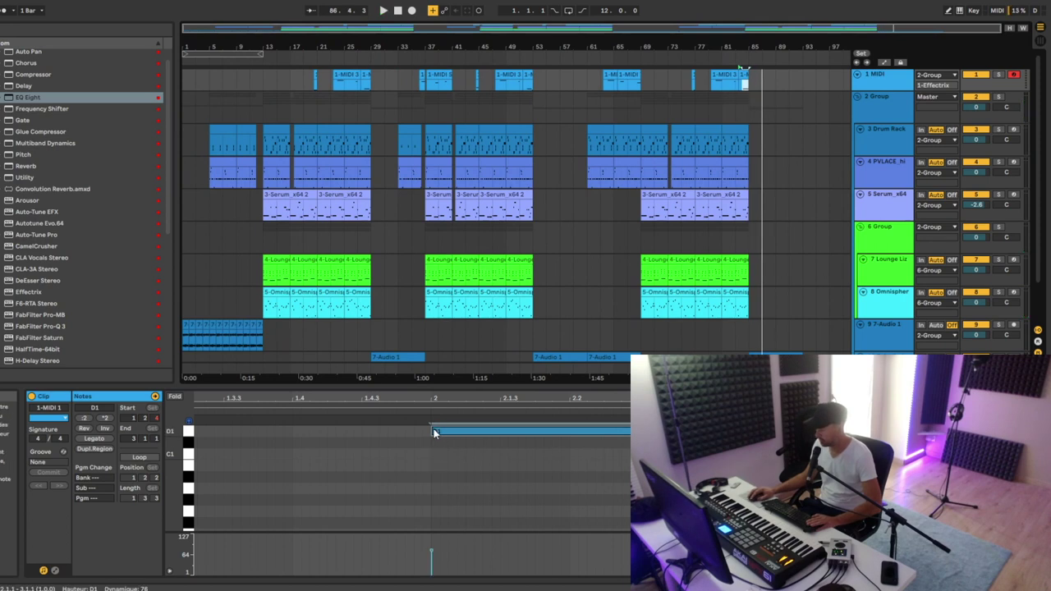
drag(433, 430, 688, 430)
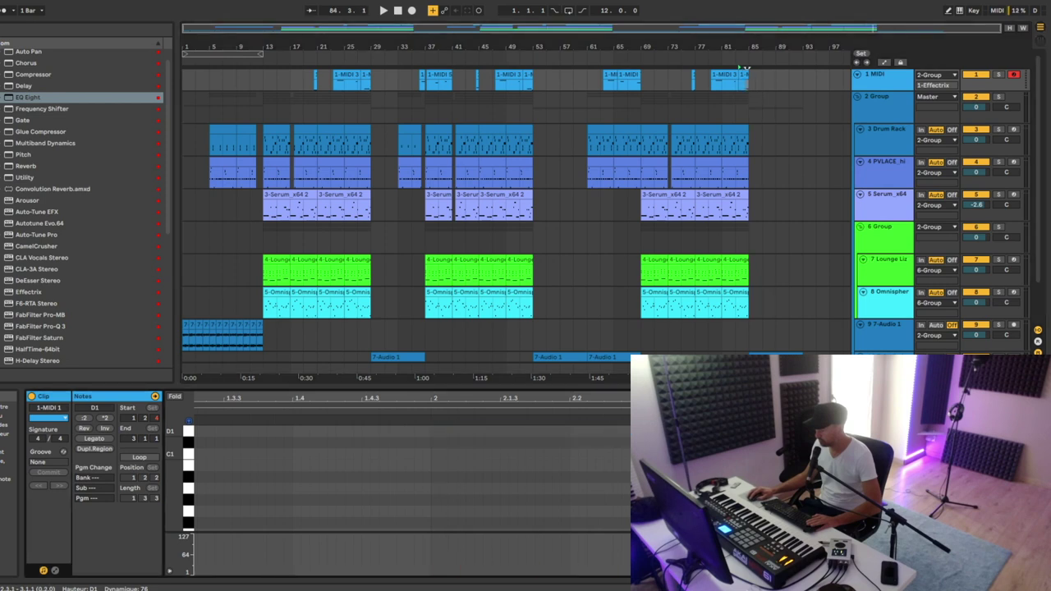
- Copy the shortened D1 note to E1 on the first two beats of bar 84 and play the section
drag(173, 443, 164, 474)
drag(772, 465, 478, 450)
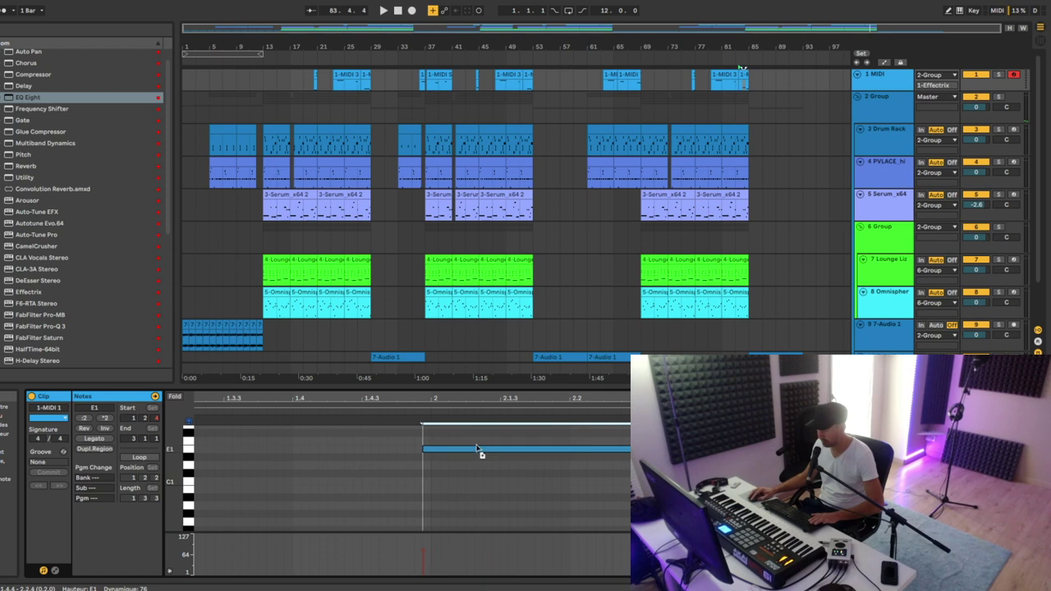
click(710, 90)
key(space)
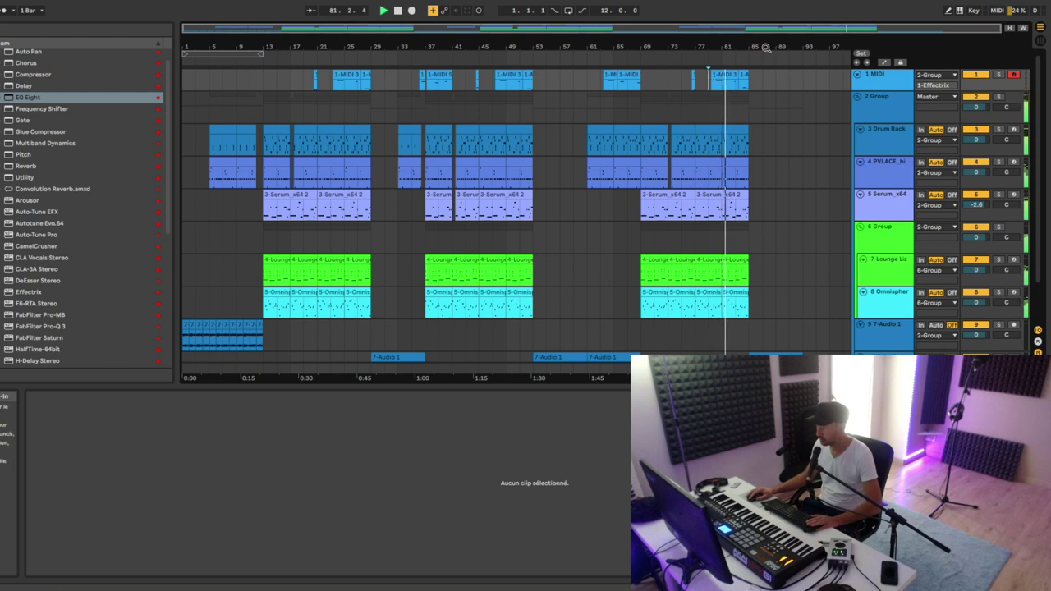
- Swap the two trigger notes in bar 84 so that D1 plays on the first two beats and E1 on the last two, and play them
drag(765, 48, 763, 81)
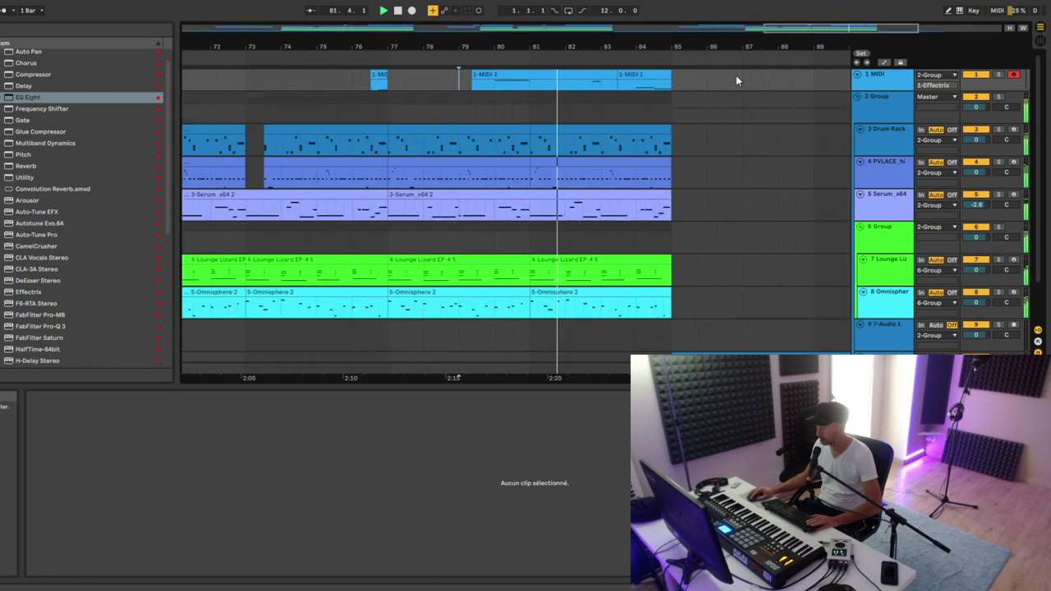
click(635, 72)
key(space)
double_click(635, 72)
drag(554, 450, 854, 452)
drag(793, 468, 518, 467)
key(space)
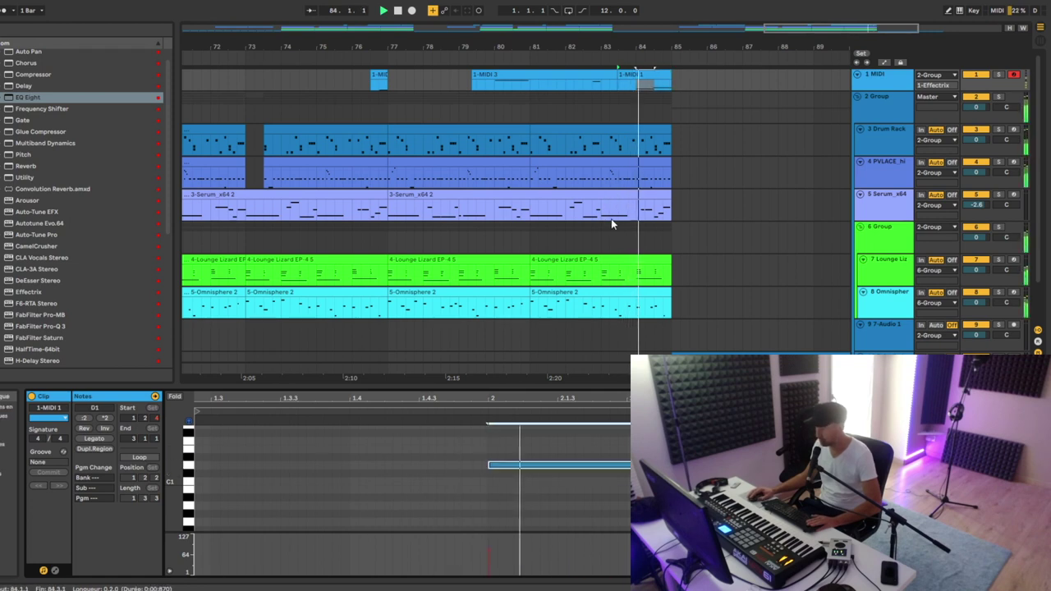
- Extend the loop range to run from bar 1 to bar 93, covering the whole arrangement
drag(670, 48, 670, 7)
scroll(653, 285, down, 3)
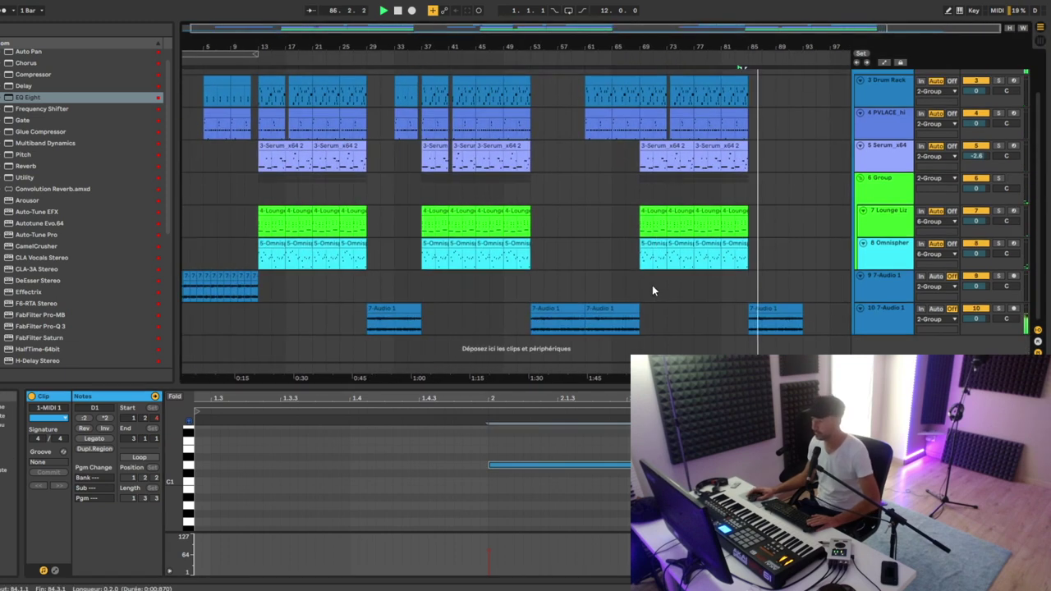
click(893, 288)
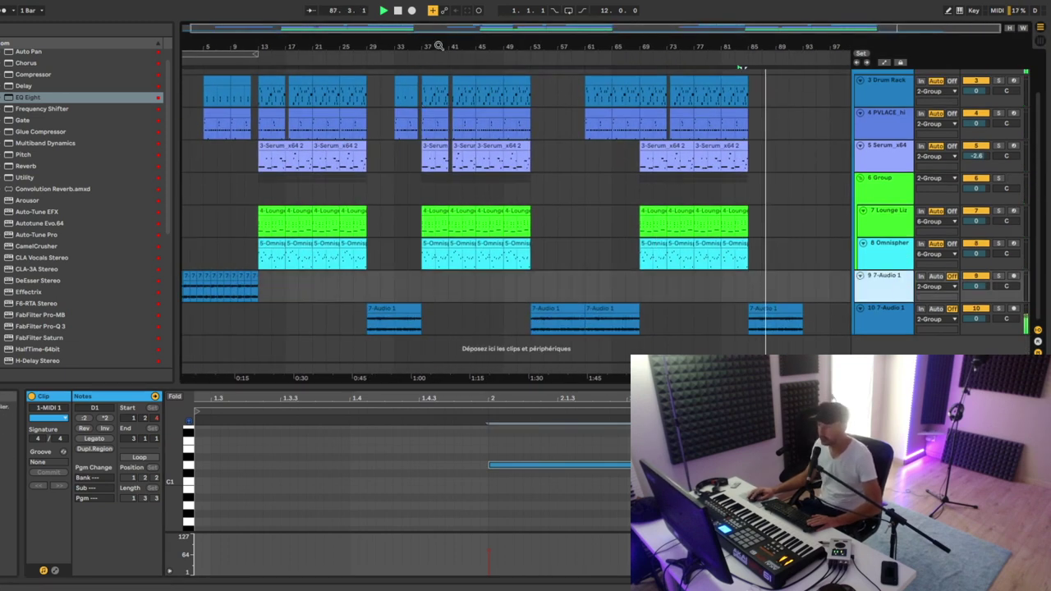
drag(440, 46, 442, 41)
drag(260, 55, 803, 57)
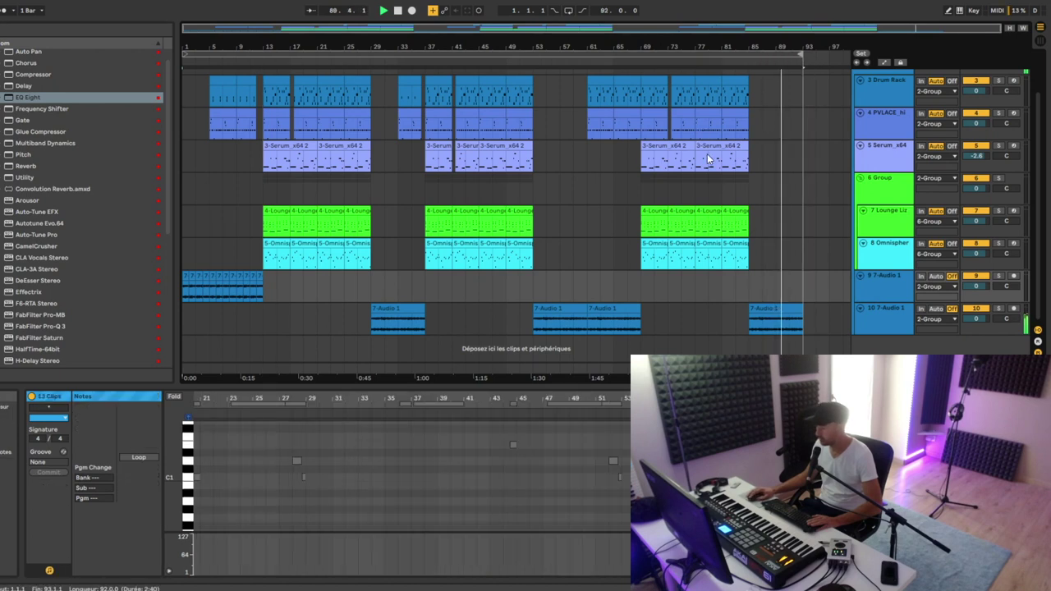
- Fade out the end of the final 7-Audio 1 clip before bar 93
click(797, 320)
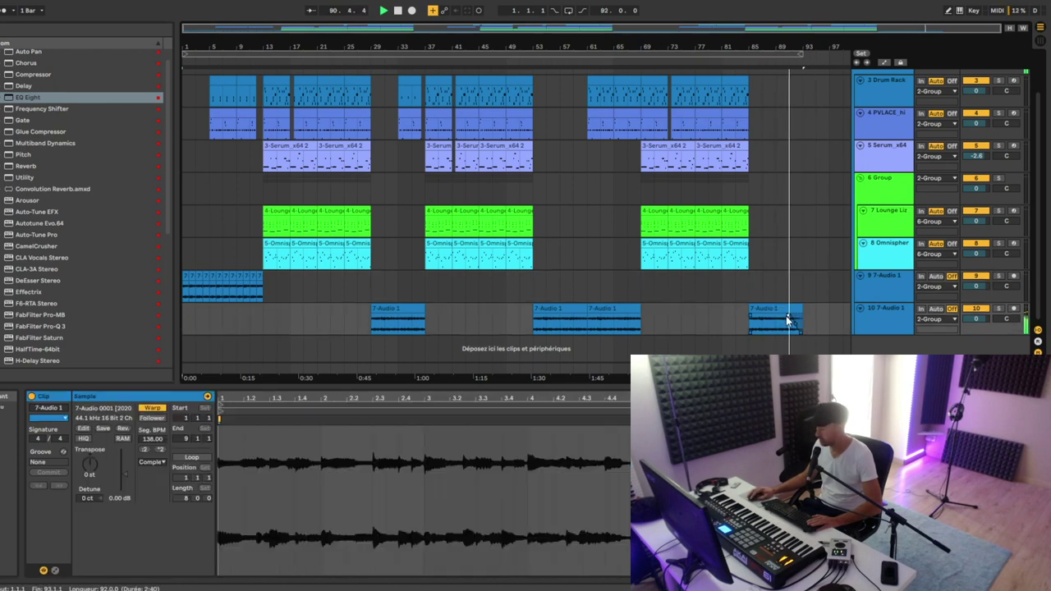